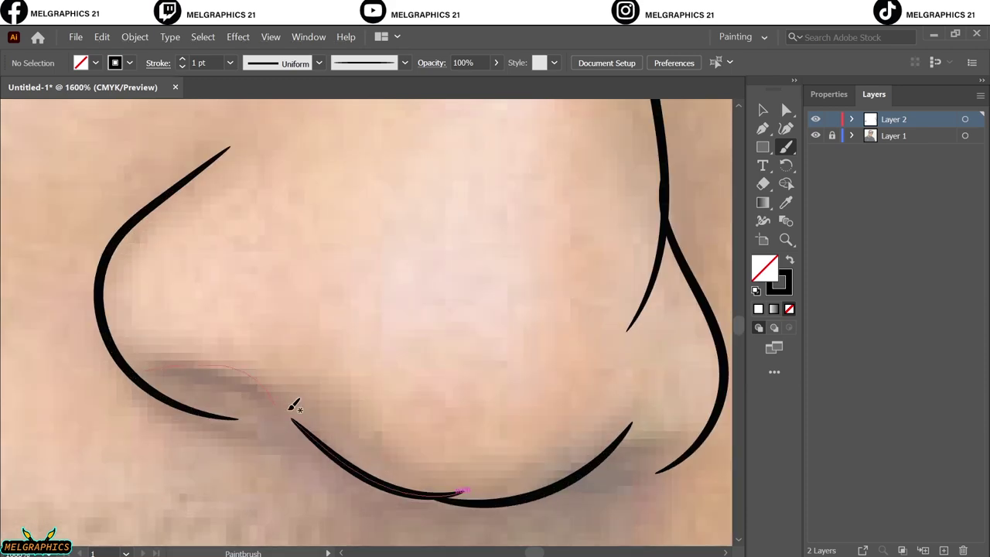
# Step: Trace the eyelids, inner corner and iris of the eye on the image's right with 1 pt Paintbrush strokes
pyautogui.scroll(-5, 607, 453)
pyautogui.scroll(3, 585, 347)
pyautogui.moveTo(619, 348); pyautogui.dragTo(251, 384)
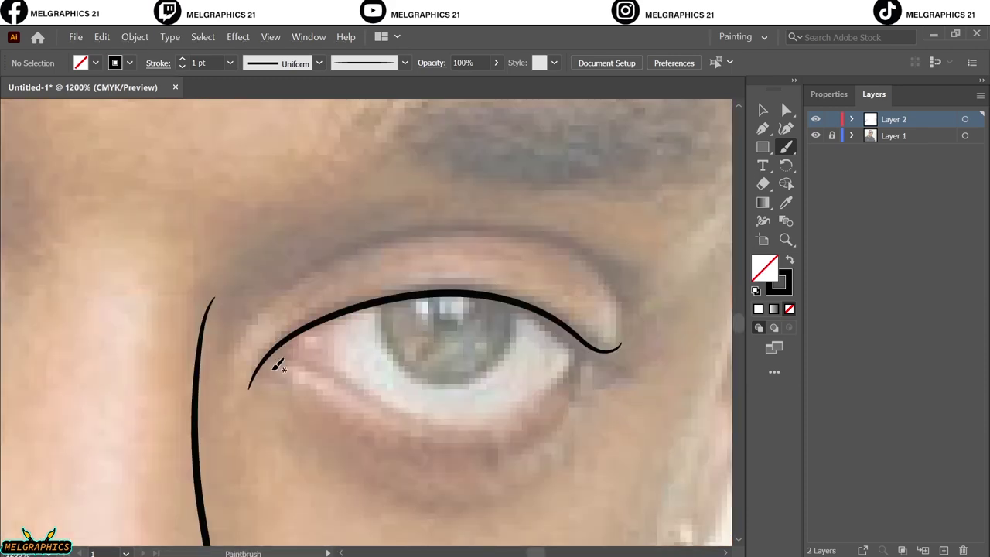
pyautogui.moveTo(546, 382); pyautogui.dragTo(597, 351)
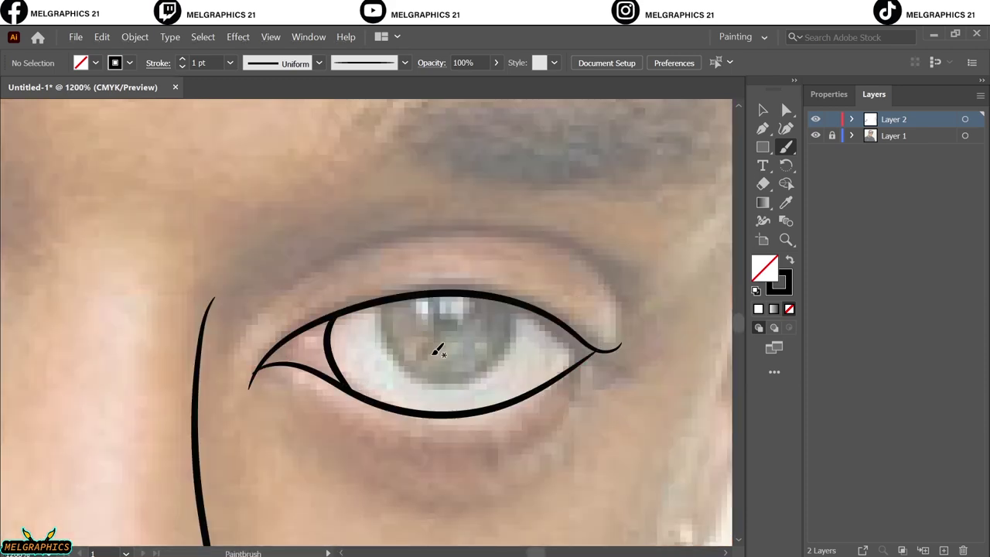
pyautogui.scroll(1, 433, 354)
pyautogui.moveTo(359, 276); pyautogui.dragTo(403, 379)
pyautogui.moveTo(551, 285); pyautogui.dragTo(553, 283)
# Step: Trace the lids, both corners and iris of the eye on the image's left with 1 pt Paintbrush strokes
pyautogui.scroll(-5, 166, 409)
pyautogui.scroll(5, 165, 409)
pyautogui.moveTo(62, 220); pyautogui.dragTo(89, 211)
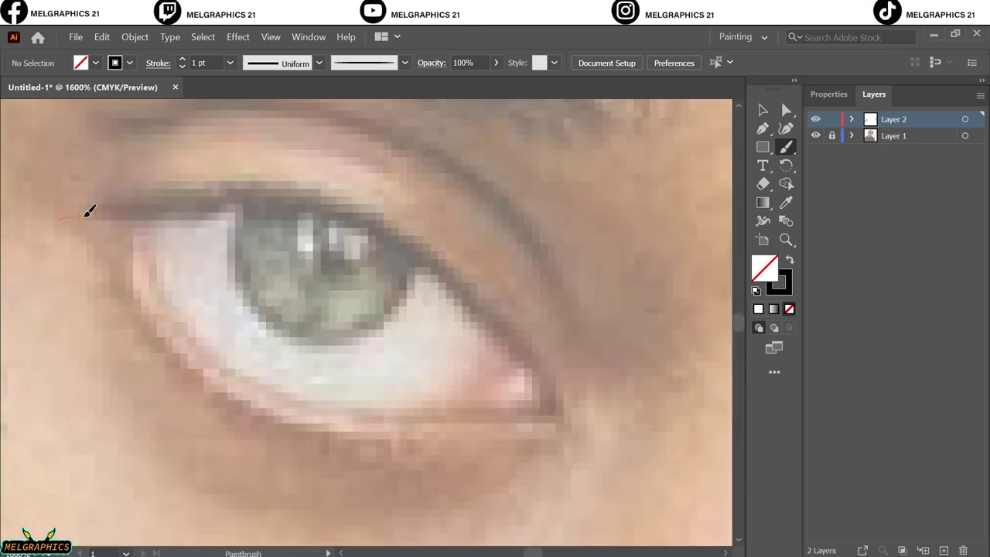
pyautogui.moveTo(549, 375); pyautogui.dragTo(560, 440)
pyautogui.moveTo(356, 403); pyautogui.dragTo(557, 418)
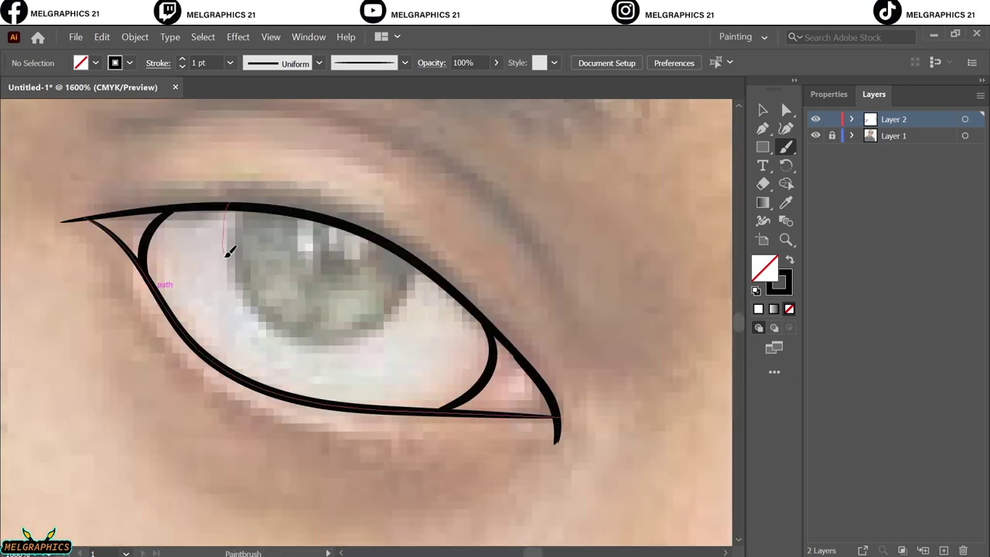
pyautogui.moveTo(399, 292); pyautogui.dragTo(391, 255)
# Step: Set the stroke weight to 0.75 pt and draw the left eye's upper creases and a short line beside the nose bridge
pyautogui.scroll(-5, 227, 327)
pyautogui.click(181, 66)
pyautogui.scroll(5, 440, 384)
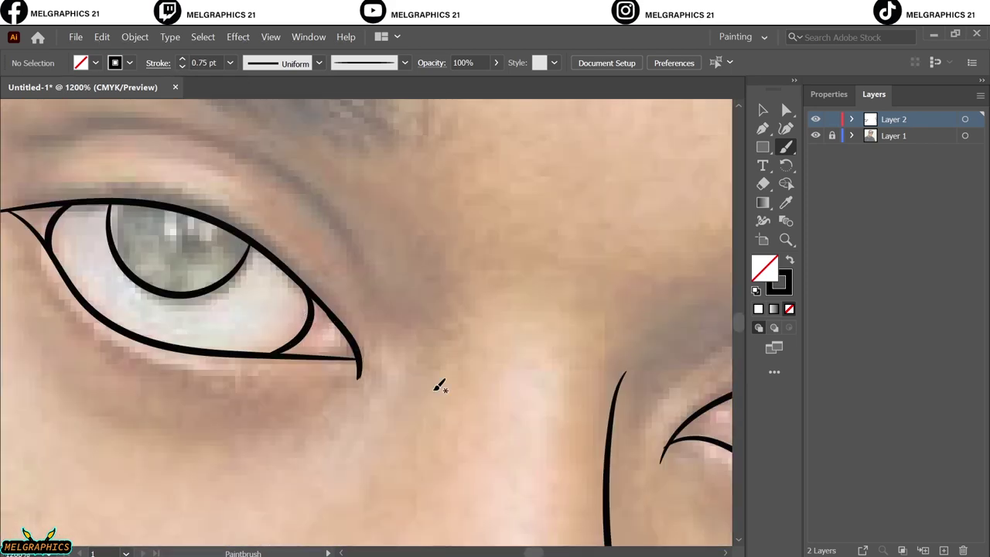
pyautogui.scroll(1, 394, 370)
pyautogui.hscroll(-2, 395, 370)
pyautogui.moveTo(502, 325); pyautogui.dragTo(156, 164)
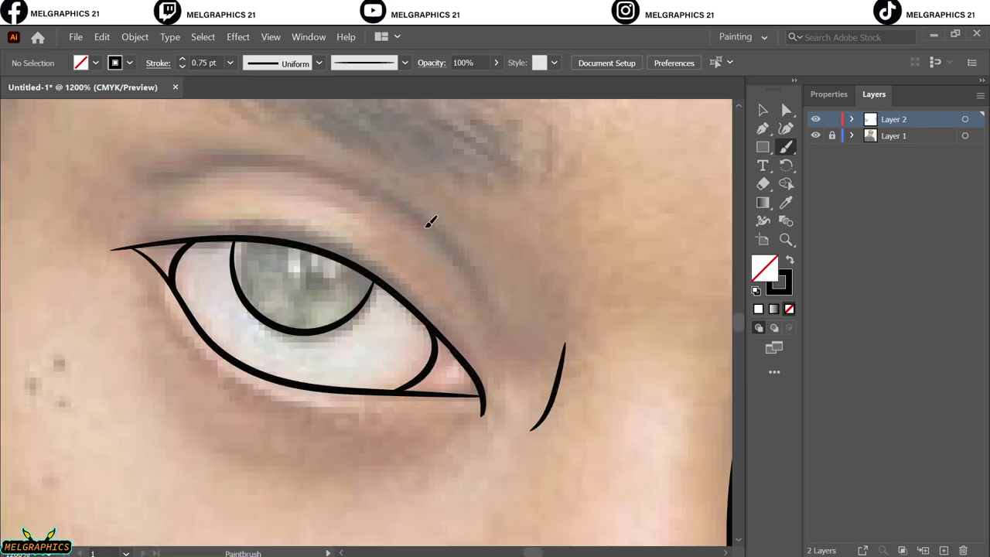
pyautogui.moveTo(430, 252); pyautogui.dragTo(265, 188)
# Step: Draw the long upper eyelid crease above the right eye at 0.75 pt
pyautogui.scroll(-3, 397, 256)
pyautogui.scroll(3, 363, 240)
pyautogui.hscroll(5, 348, 232)
pyautogui.moveTo(222, 306)
pyautogui.mouseDown()
pyautogui.moveTo(325, 222)
pyautogui.moveTo(607, 230)
pyautogui.mouseUp()
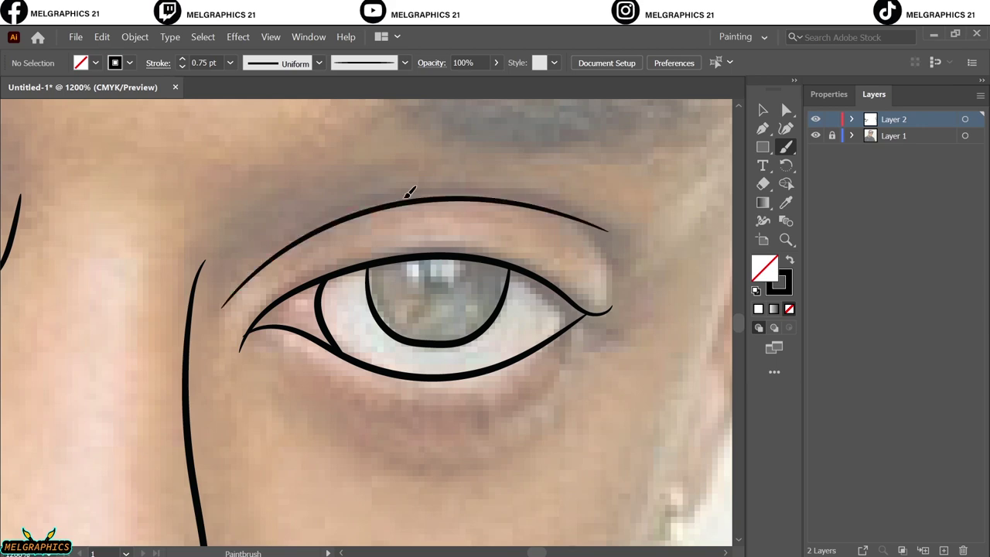
# Step: Set the stroke weight to 0.5 pt and add thin fold lines around and beneath both eyes
pyautogui.scroll(-5, 396, 225)
pyautogui.scroll(1, 271, 194)
pyautogui.click(182, 67)
pyautogui.scroll(4, 361, 302)
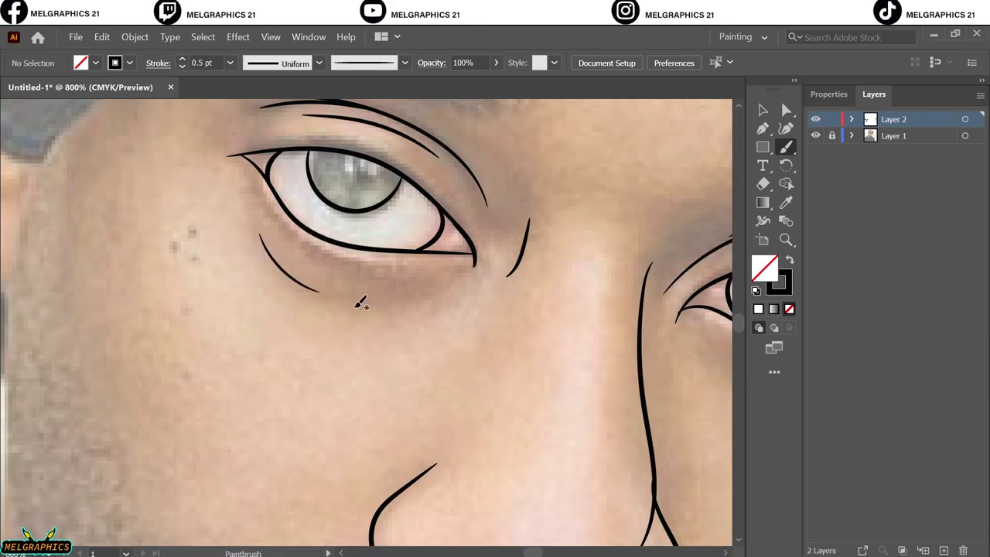
pyautogui.hscroll(5, 360, 302)
pyautogui.moveTo(479, 352); pyautogui.dragTo(573, 390)
pyautogui.scroll(3, 166, 276)
pyautogui.hscroll(-2, 166, 276)
pyautogui.hscroll(-1, 243, 424)
pyautogui.scroll(-2, 255, 350)
pyautogui.hscroll(3, 255, 349)
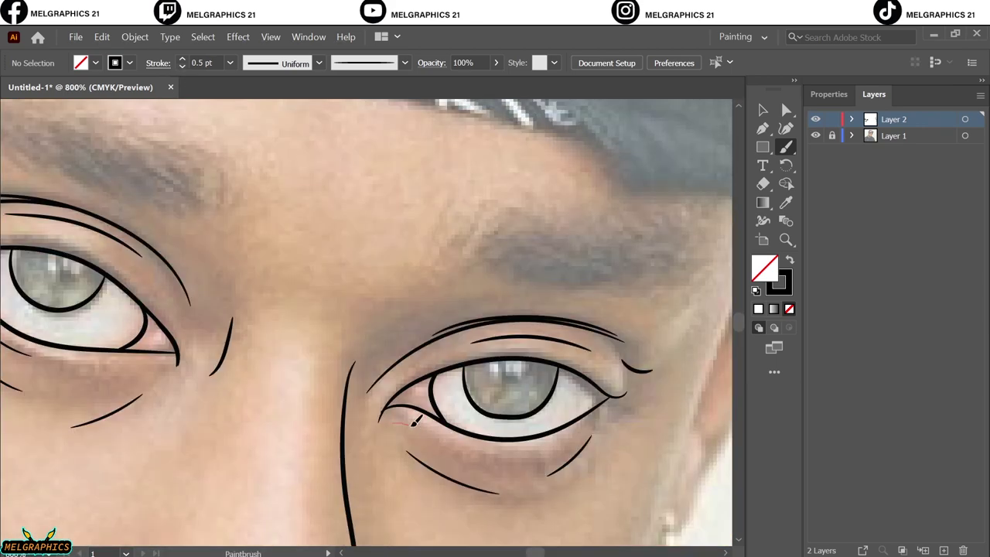
# Step: Outline the upper and lower lips with 1 pt Paintbrush strokes
pyautogui.scroll(-4, 254, 349)
pyautogui.scroll(-2, 254, 350)
pyautogui.hscroll(-2, 255, 350)
pyautogui.scroll(3, 264, 397)
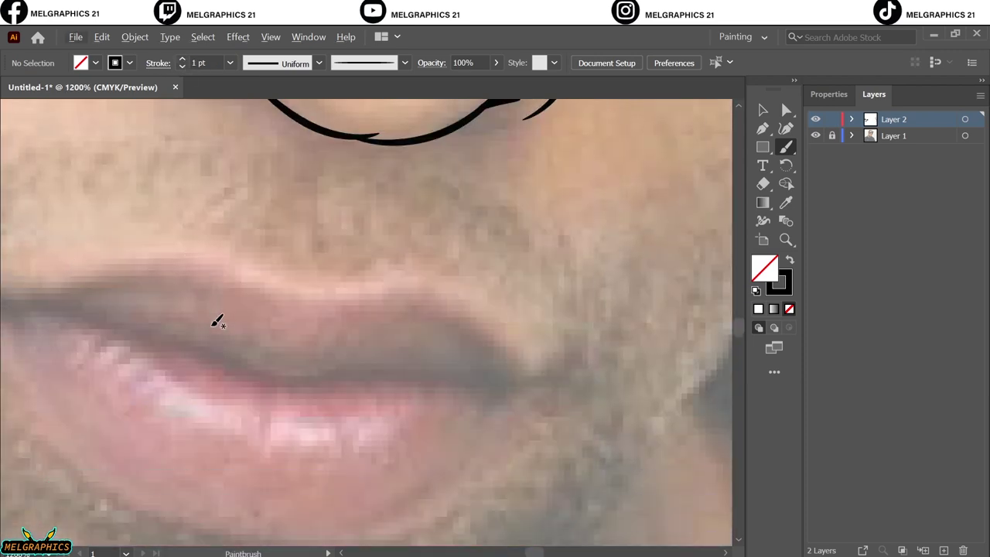
pyautogui.hscroll(-1, 216, 321)
pyautogui.moveTo(395, 260); pyautogui.dragTo(487, 334)
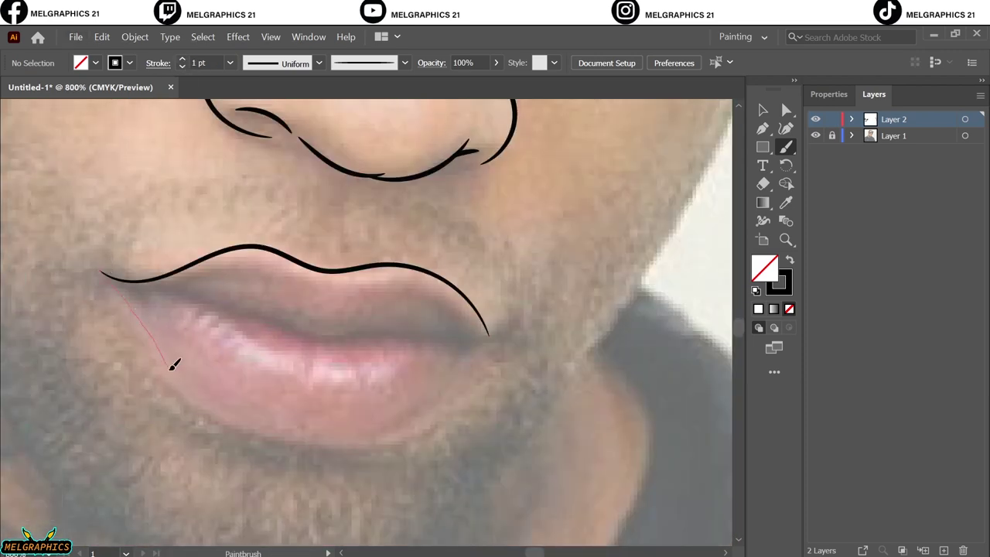
pyautogui.moveTo(385, 443); pyautogui.dragTo(469, 346)
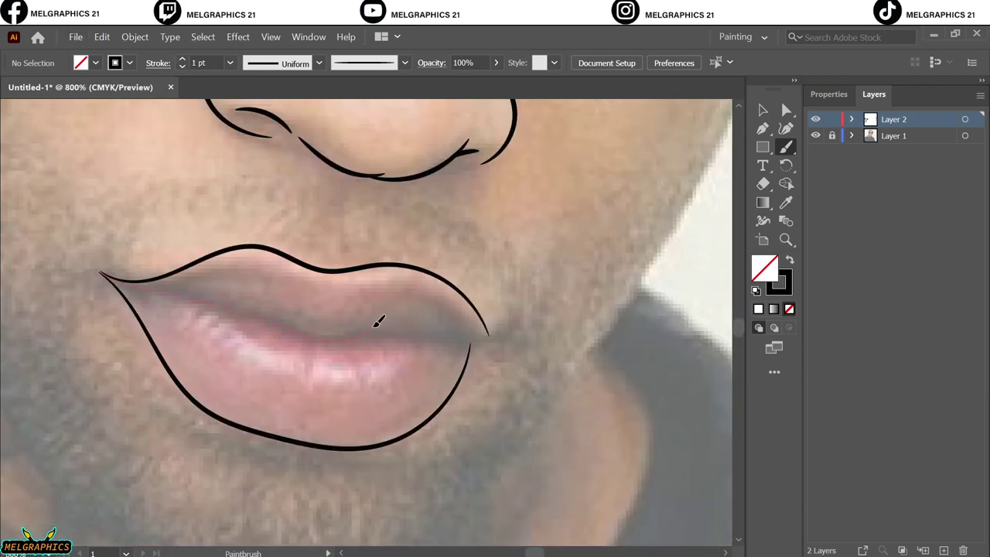
# Step: Join the lips at the left mouth corner, draw the line between them, and add 0.5 pt creases on the upper lip
pyautogui.scroll(5, 96, 273)
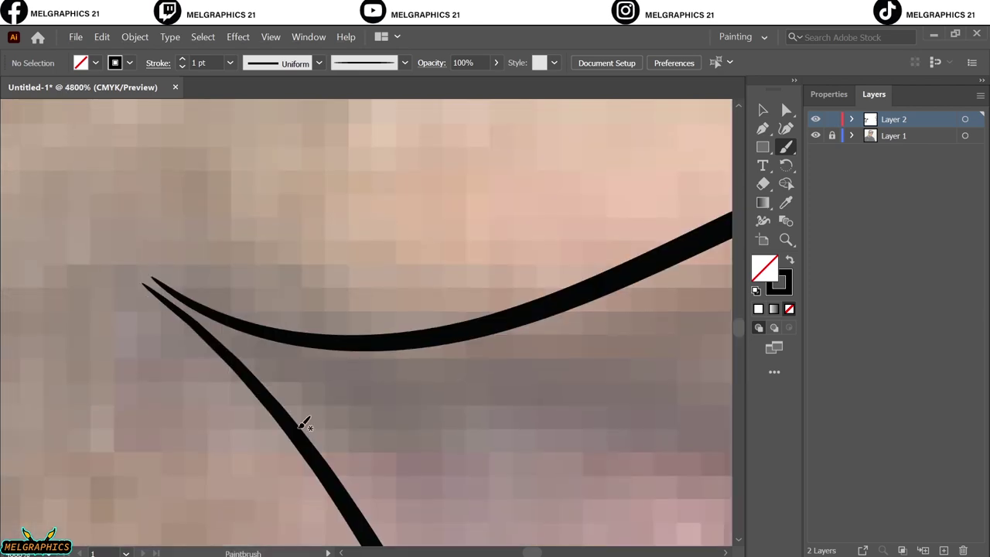
pyautogui.moveTo(261, 327); pyautogui.dragTo(383, 344)
pyautogui.scroll(-5, 240, 354)
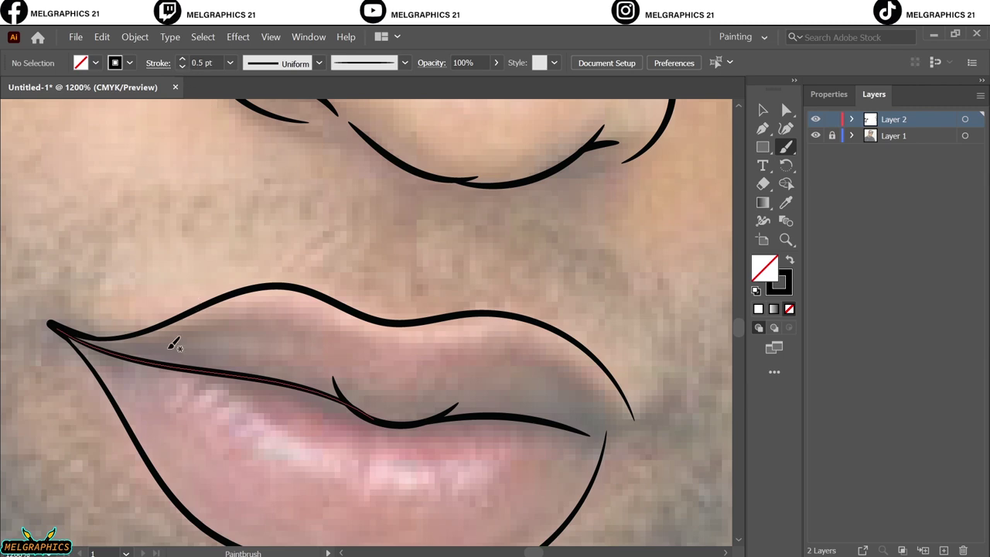
pyautogui.hotkey('ctrl', '0')
pyautogui.scroll(5, 367, 310)
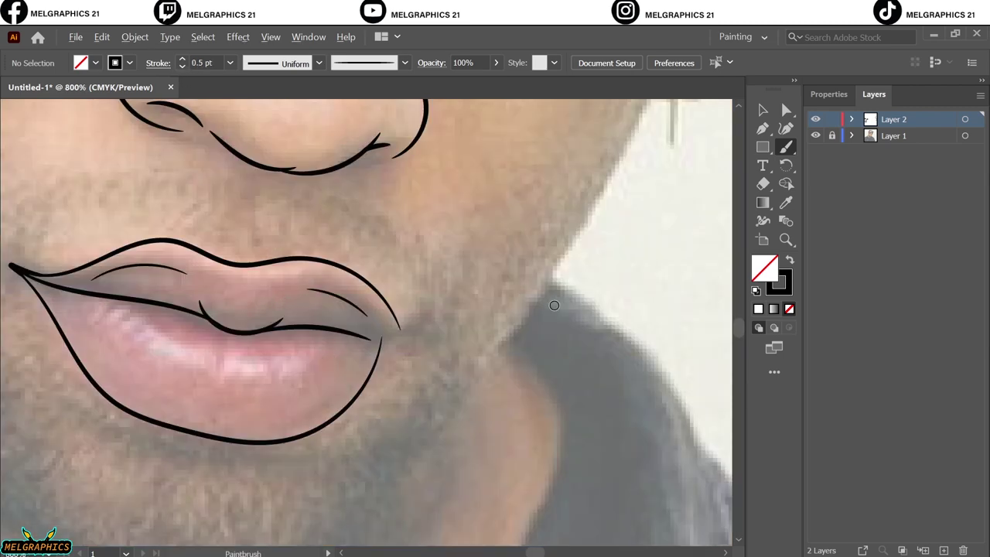
# Step: Join the upper lip, mouth line and lower lip at the right mouth corner with 1 pt strokes
pyautogui.scroll(1, 554, 305)
pyautogui.scroll(1, 269, 321)
pyautogui.moveTo(257, 322); pyautogui.dragTo(357, 310)
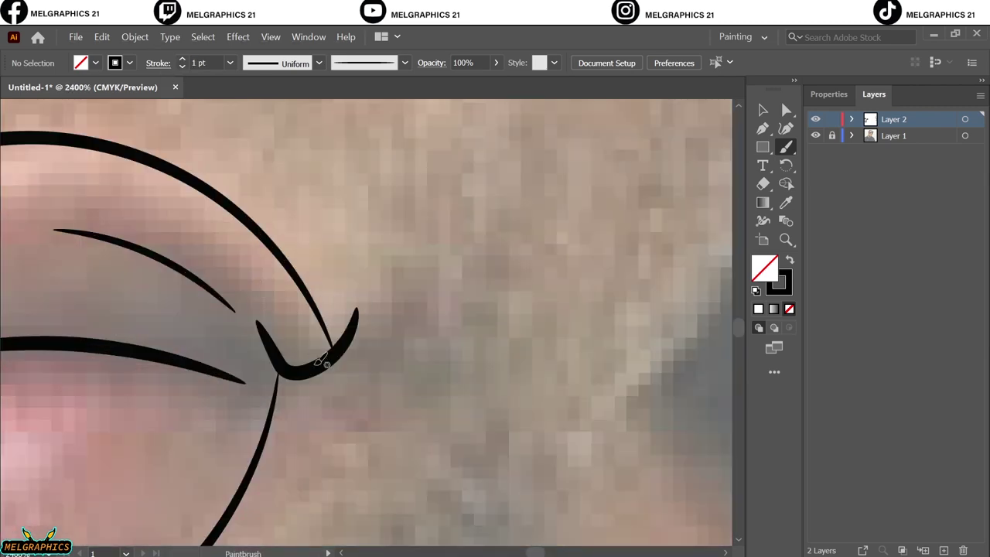
pyautogui.moveTo(298, 271); pyautogui.dragTo(302, 366)
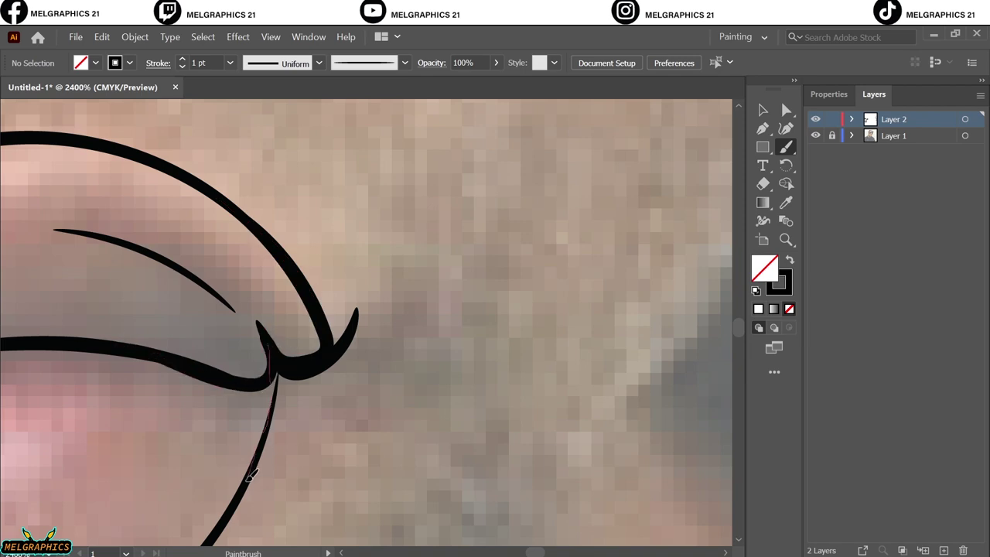
pyautogui.moveTo(286, 398); pyautogui.dragTo(286, 398)
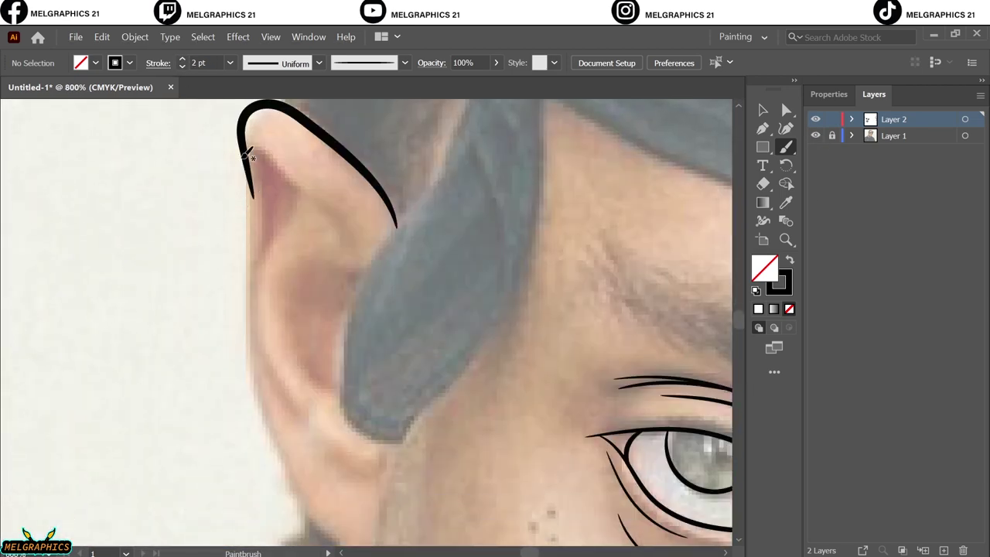
# Step: Complete the left ear's outer contour down to the lobe with 2 pt strokes
pyautogui.moveTo(272, 435); pyautogui.dragTo(297, 499)
pyautogui.scroll(-3, 291, 375)
pyautogui.moveTo(351, 456); pyautogui.dragTo(351, 456)
# Step: Try to trace the jawline in one stroke from the left ear to the chin
pyautogui.scroll(-5, 354, 316)
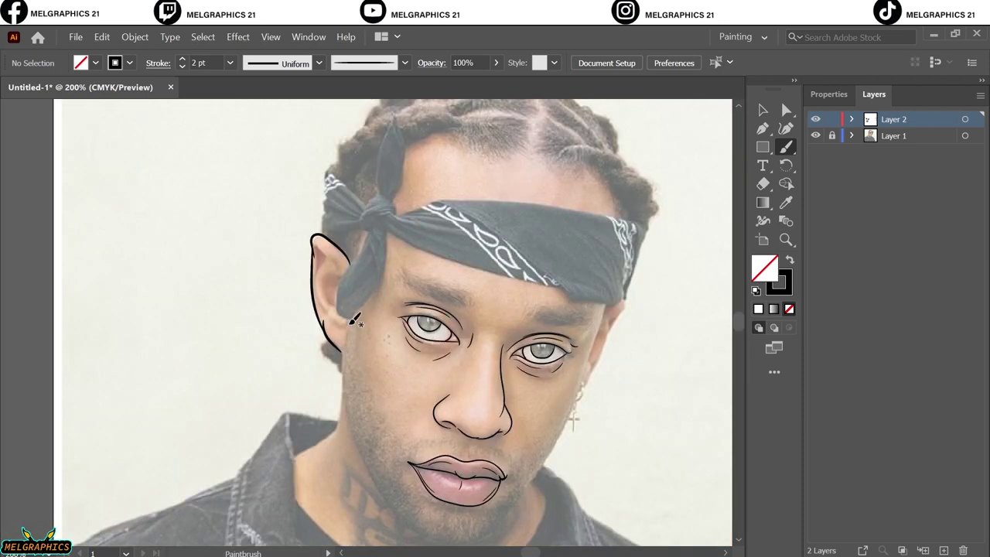
pyautogui.scroll(3, 332, 216)
pyautogui.moveTo(322, 201); pyautogui.dragTo(328, 246)
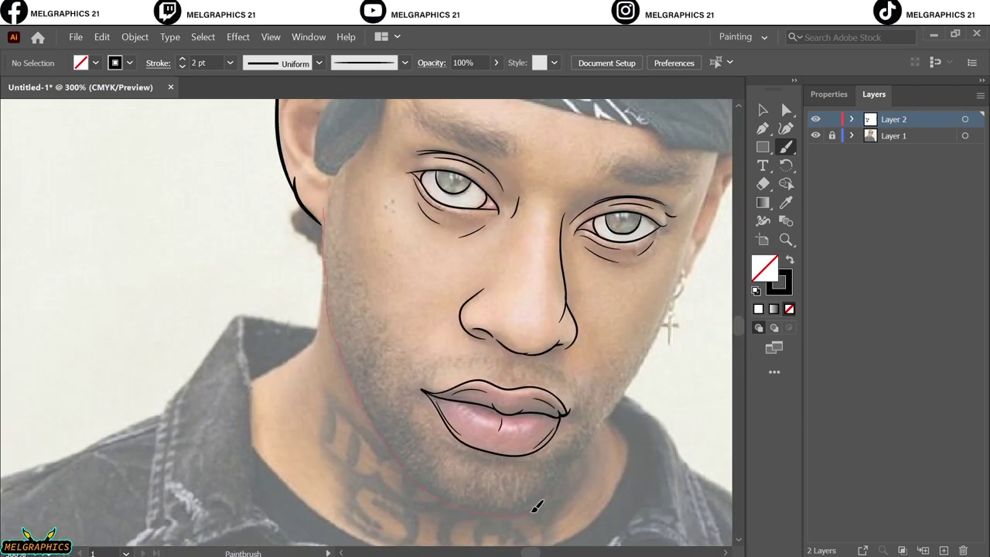
pyautogui.moveTo(537, 506); pyautogui.dragTo(538, 505)
# Step: Trace the right ear's outer contour from the bandana down to the lobe with 2 pt strokes
pyautogui.scroll(-3, 663, 320)
pyautogui.scroll(5, 624, 305)
pyautogui.scroll(-1, 632, 124)
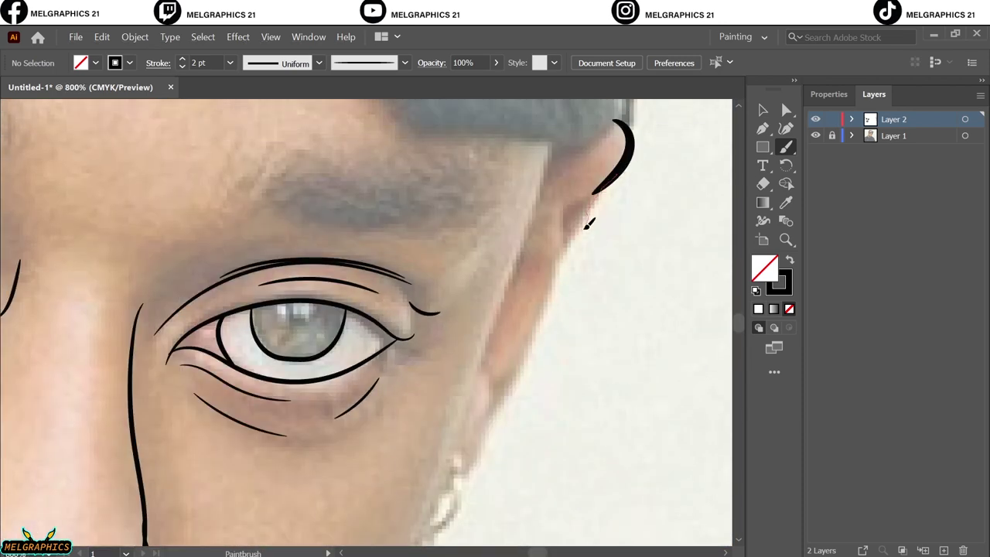
pyautogui.moveTo(586, 227); pyautogui.dragTo(552, 279)
pyautogui.scroll(-2, 552, 245)
pyautogui.moveTo(454, 394); pyautogui.dragTo(456, 397)
# Step: Trace the right side of the face from the ear down the cheek and around the chin at 2 pt
pyautogui.scroll(-2, 525, 355)
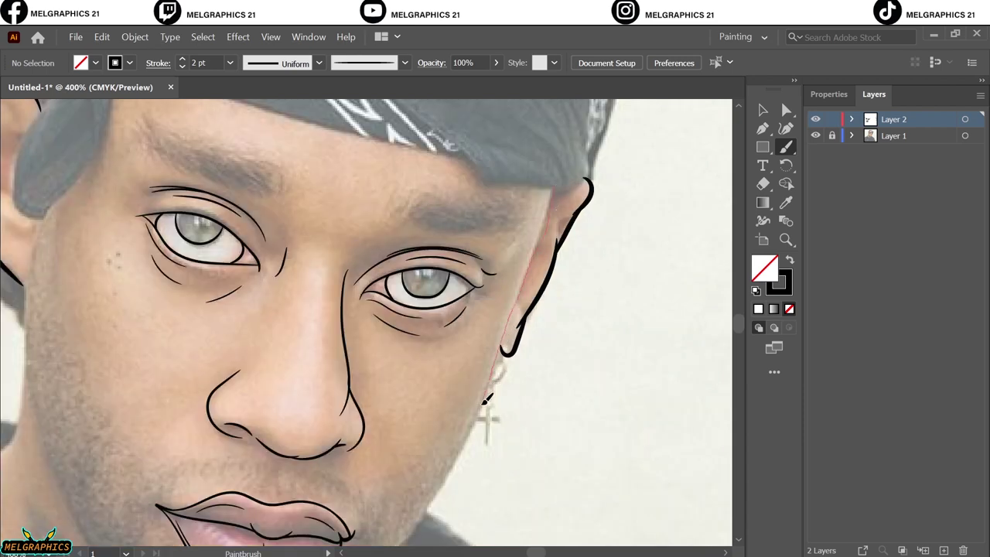
pyautogui.moveTo(447, 433); pyautogui.dragTo(447, 433)
pyautogui.scroll(2, 447, 433)
pyautogui.scroll(-1, 386, 263)
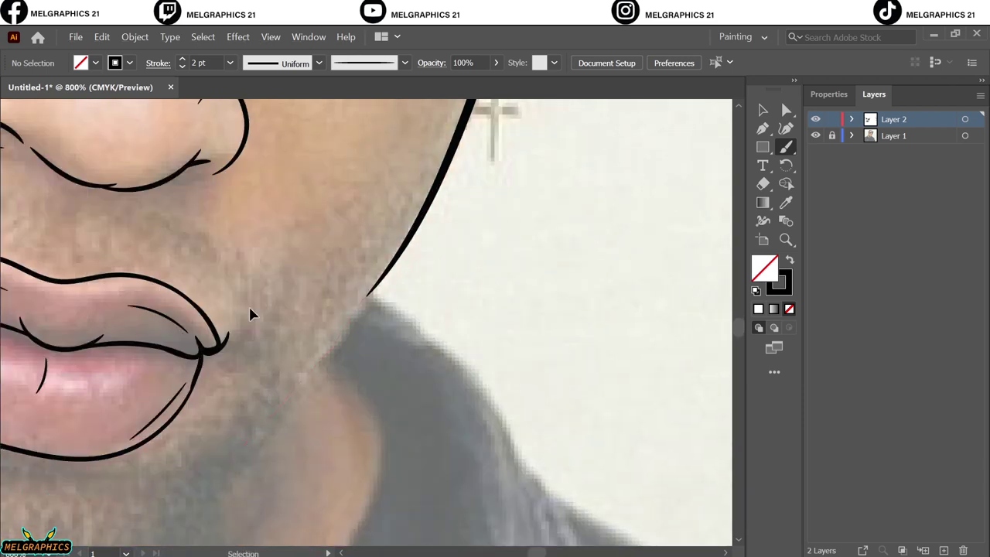
pyautogui.hscroll(-3, 250, 315)
pyautogui.scroll(-3, 62, 437)
pyautogui.moveTo(539, 146); pyautogui.dragTo(570, 100)
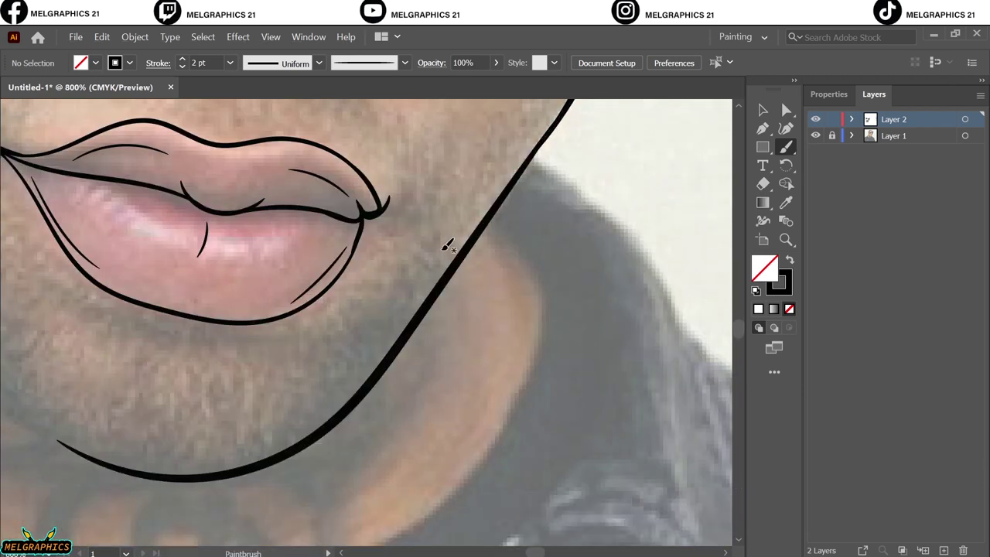
# Step: Trace the left jawline between the chin and the left earlobe at 2 pt, joining it to the chin line
pyautogui.hscroll(-5, 162, 391)
pyautogui.scroll(1, 124, 160)
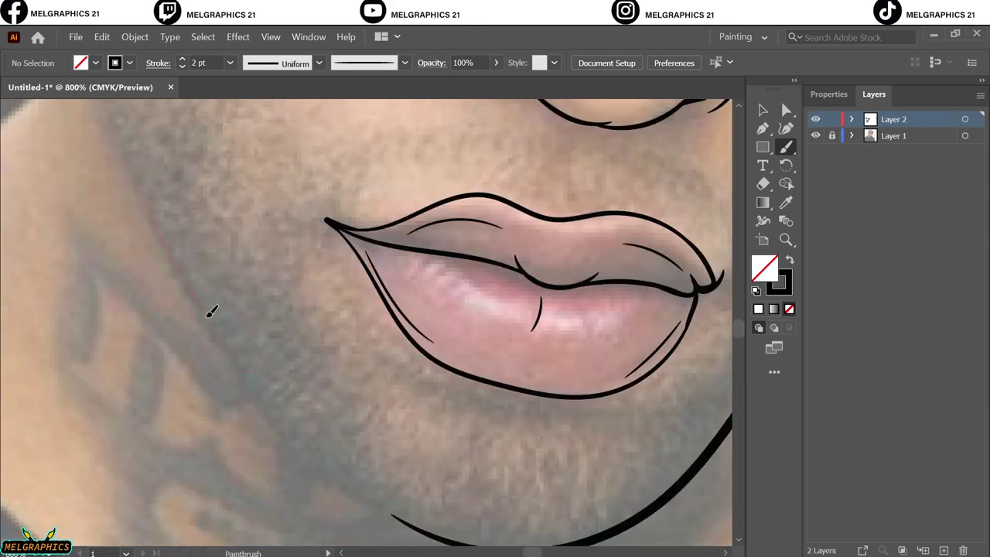
pyautogui.moveTo(444, 532); pyautogui.dragTo(445, 533)
pyautogui.scroll(-1, 154, 160)
pyautogui.moveTo(337, 417); pyautogui.dragTo(391, 455)
pyautogui.hscroll(-3, 227, 276)
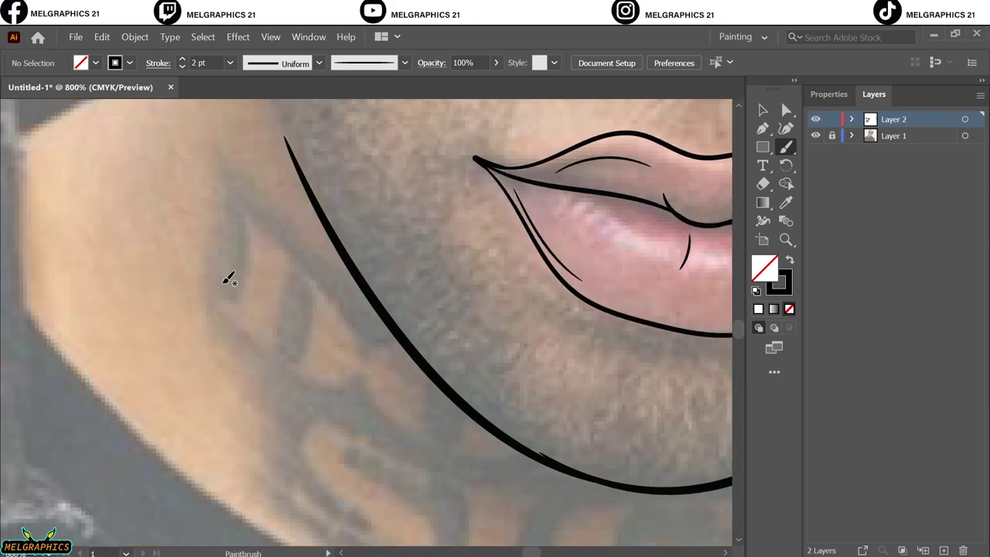
pyautogui.scroll(5, 232, 217)
pyautogui.moveTo(283, 443); pyautogui.dragTo(284, 444)
# Step: Set the stroke weight to 1 pt and draw the inner fold lines of the left ear
pyautogui.scroll(5, 212, 293)
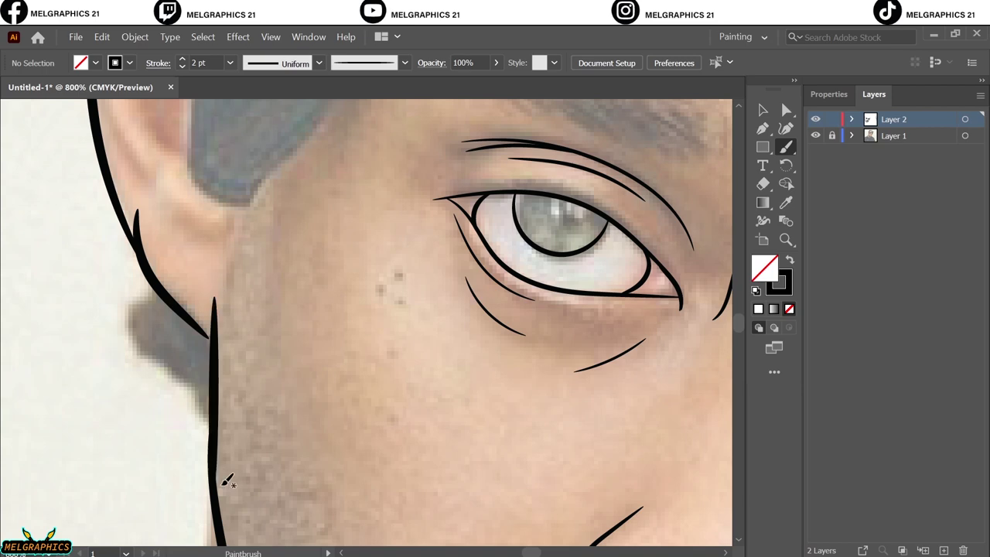
pyautogui.scroll(1, 159, 364)
pyautogui.hscroll(-1, 199, 309)
pyautogui.hscroll(-2, 315, 385)
pyautogui.scroll(3, 315, 385)
pyautogui.press('[')
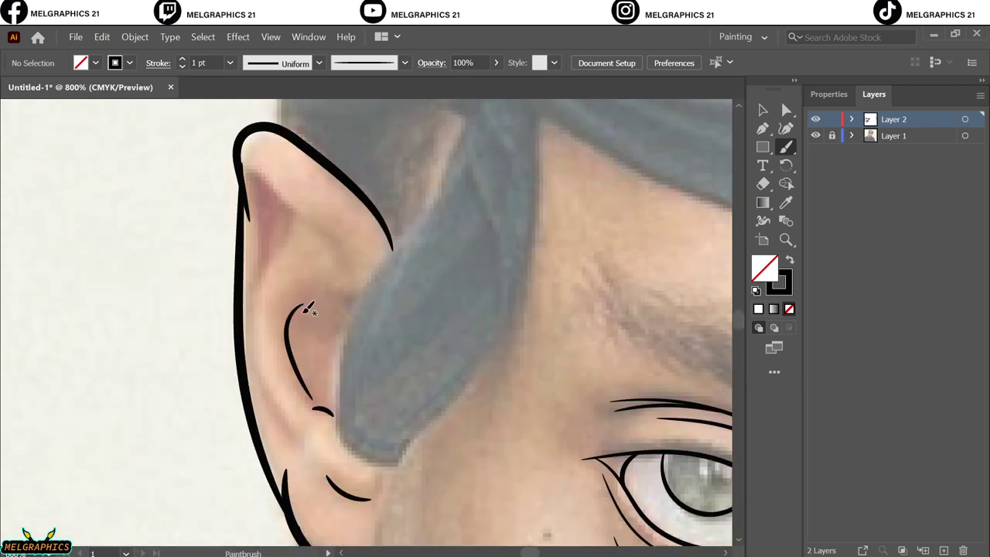
pyautogui.moveTo(292, 459); pyautogui.dragTo(282, 425)
pyautogui.scroll(1, 296, 456)
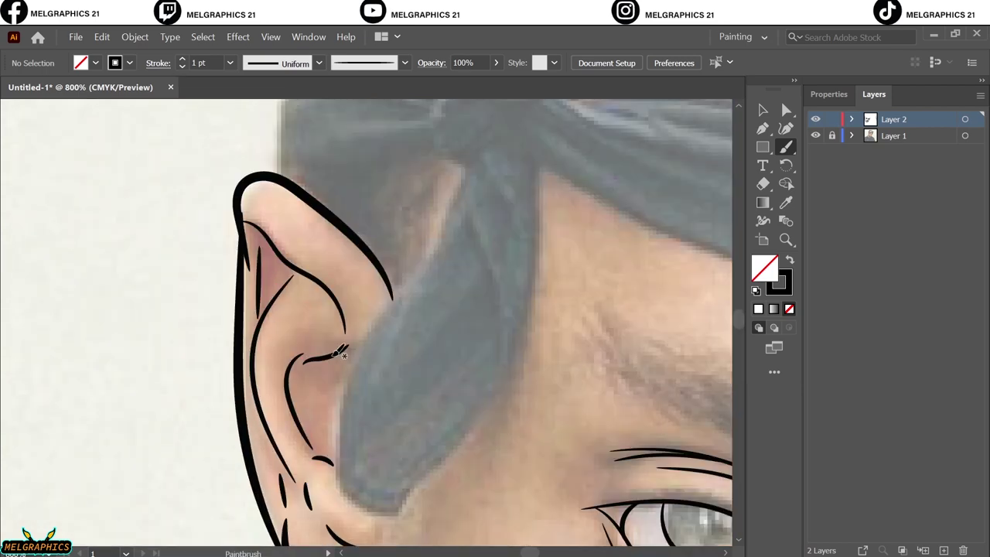
# Step: Draw the right ear's inner fold lines, and check the line art by hiding and reshowing Layer 1
pyautogui.hscroll(6, 464, 348)
pyautogui.scroll(-5, 464, 348)
pyautogui.scroll(2, 578, 278)
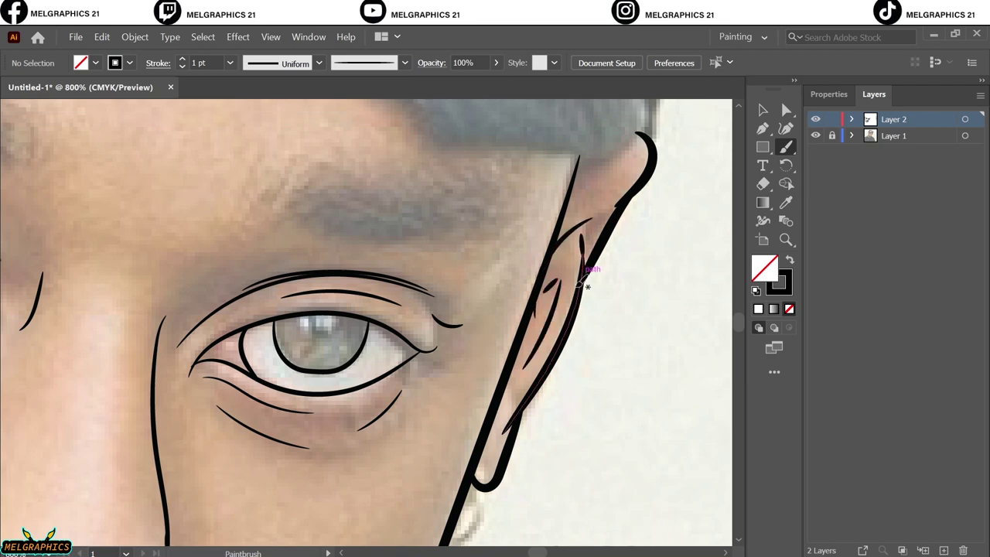
pyautogui.scroll(-8, 587, 286)
pyautogui.click(815, 135)
pyautogui.click(815, 135)
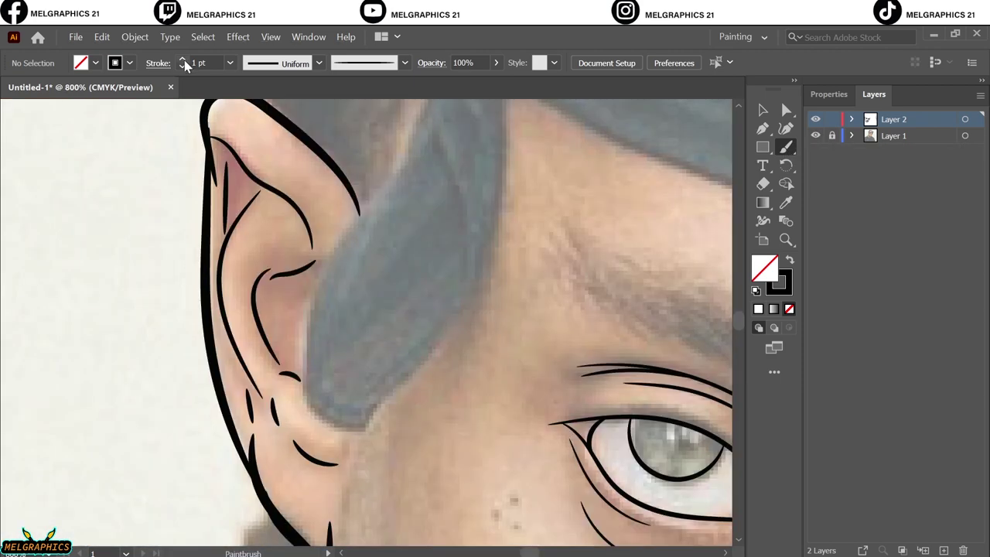
# Step: Set the stroke weight to 2 pt and trace the bandana's hanging tail with its inner fold over the left ear
pyautogui.click(184, 60)
pyautogui.scroll(2, 495, 232)
pyautogui.moveTo(500, 153)
pyautogui.mouseDown()
pyautogui.moveTo(495, 300)
pyautogui.moveTo(444, 397)
pyautogui.mouseUp()
pyautogui.moveTo(360, 287); pyautogui.dragTo(444, 226)
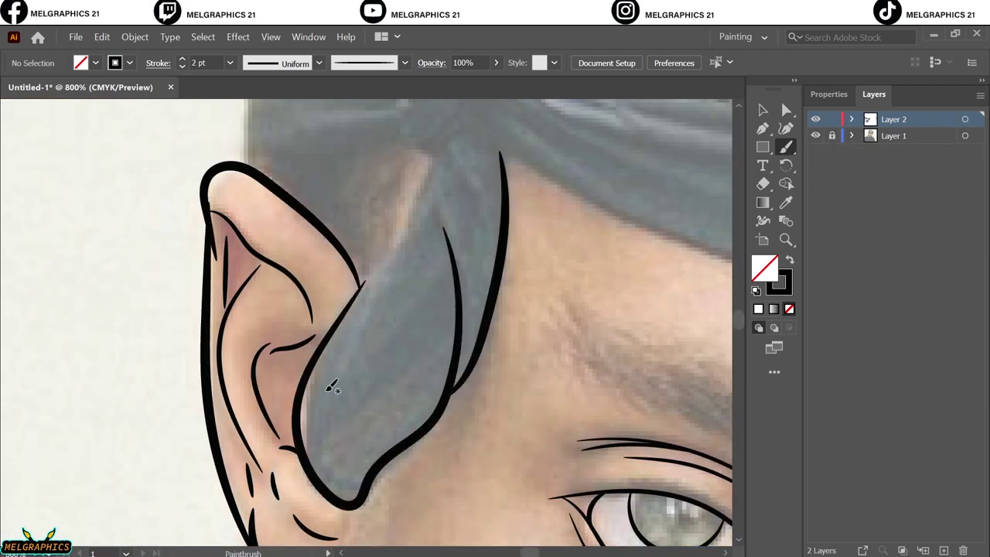
# Step: Trace the bandana's knot and its fold lines with 2 pt strokes
pyautogui.scroll(5, 433, 256)
pyautogui.moveTo(463, 280)
pyautogui.mouseDown()
pyautogui.moveTo(397, 325)
pyautogui.moveTo(416, 356)
pyautogui.mouseUp()
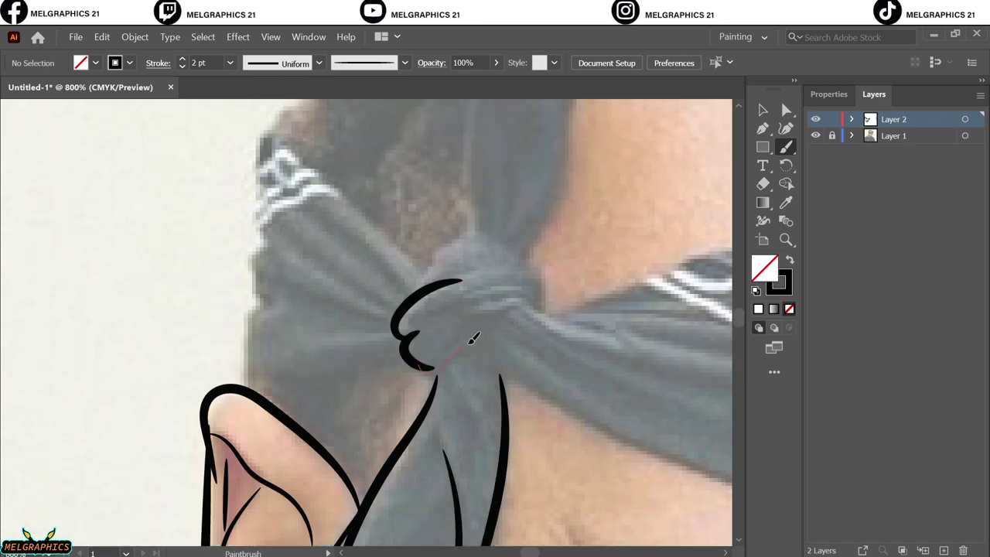
pyautogui.scroll(4, 486, 261)
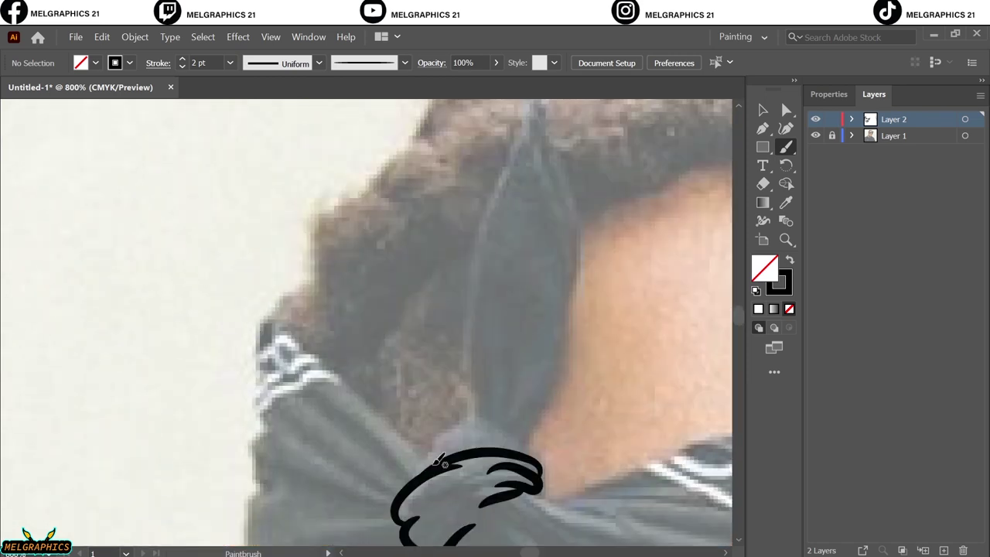
# Step: Trace the bandana's upright tail above the knot and the outline of its gathered part behind the left ear
pyautogui.scroll(2, 532, 449)
pyautogui.moveTo(473, 489)
pyautogui.mouseDown()
pyautogui.moveTo(470, 388)
pyautogui.moveTo(509, 223)
pyautogui.moveTo(573, 271)
pyautogui.moveTo(533, 155)
pyautogui.moveTo(566, 411)
pyautogui.moveTo(533, 464)
pyautogui.mouseUp()
pyautogui.scroll(-4, 439, 473)
pyautogui.hscroll(-4, 440, 473)
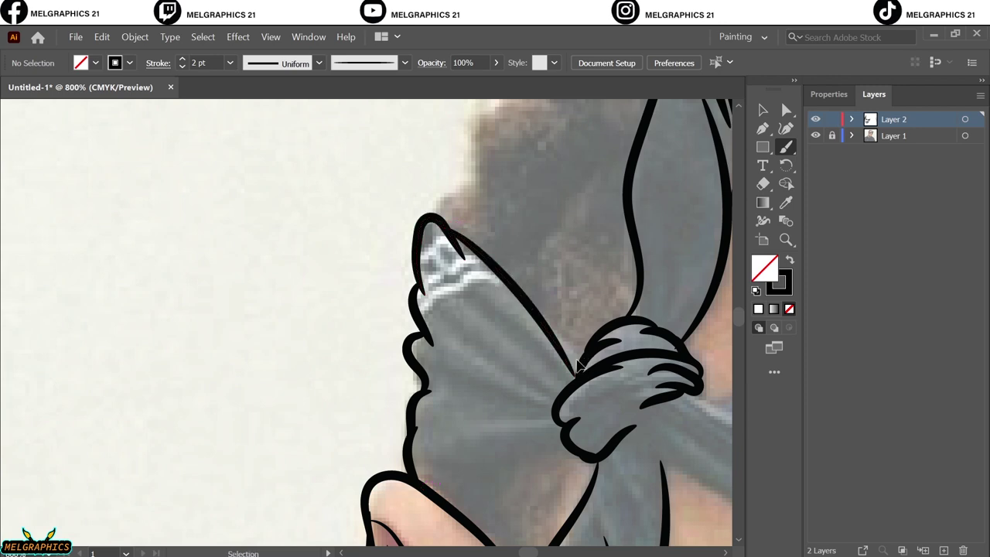
# Step: Trace the lower edge of the bandana's gathered part from the left ear to the knot with a 2 pt stroke
pyautogui.scroll(-4, 479, 309)
pyautogui.hotkey('ctrl', '=')
pyautogui.scroll(2, 459, 338)
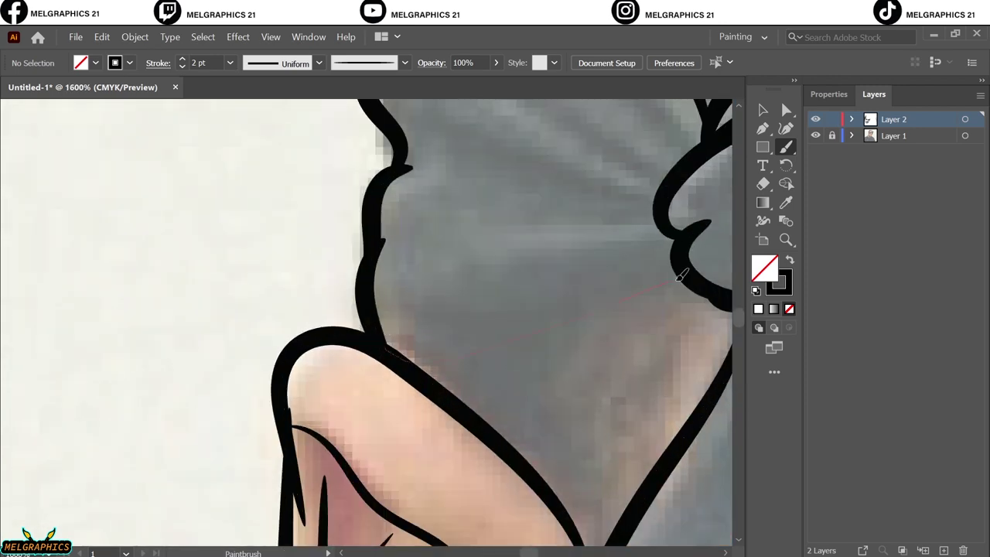
# Step: Trace the headband's side edge above the right ear and its top edge across the forehead
pyautogui.scroll(-8, 433, 387)
pyautogui.scroll(5, 418, 433)
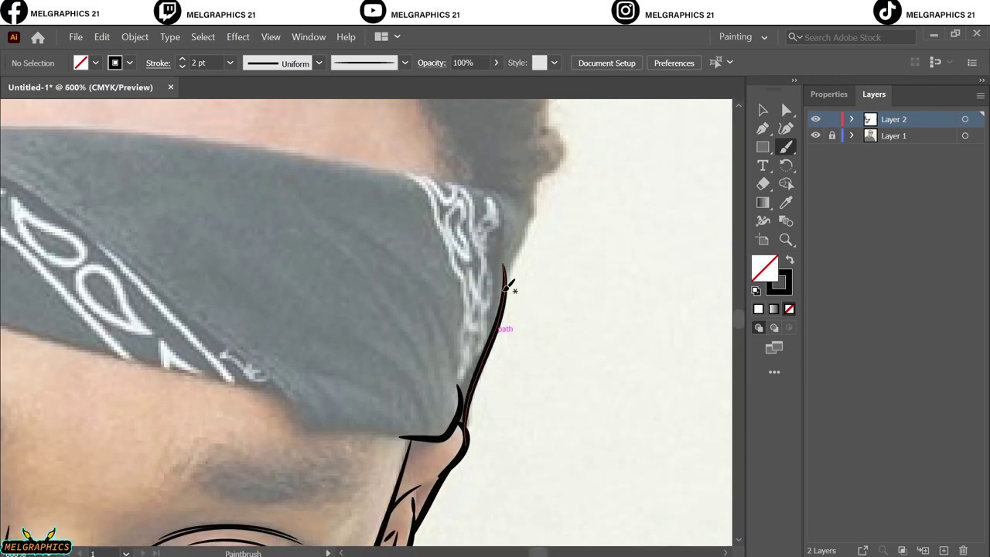
pyautogui.scroll(3, 507, 288)
pyautogui.scroll(3, 349, 283)
pyautogui.moveTo(31, 233)
pyautogui.mouseDown()
pyautogui.moveTo(236, 232)
pyautogui.moveTo(629, 309)
pyautogui.mouseUp()
pyautogui.scroll(5, 464, 376)
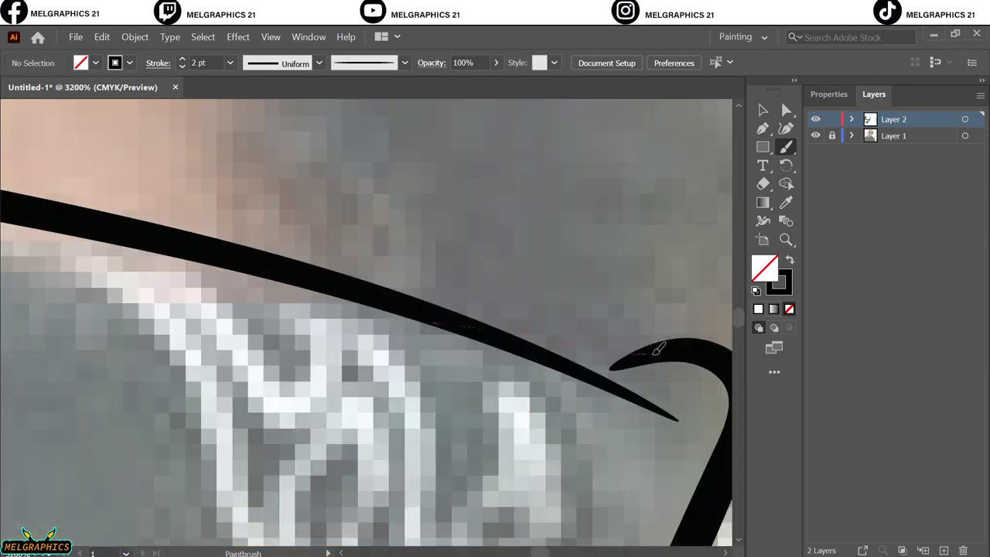
pyautogui.scroll(-6, 420, 310)
pyautogui.scroll(2, 283, 267)
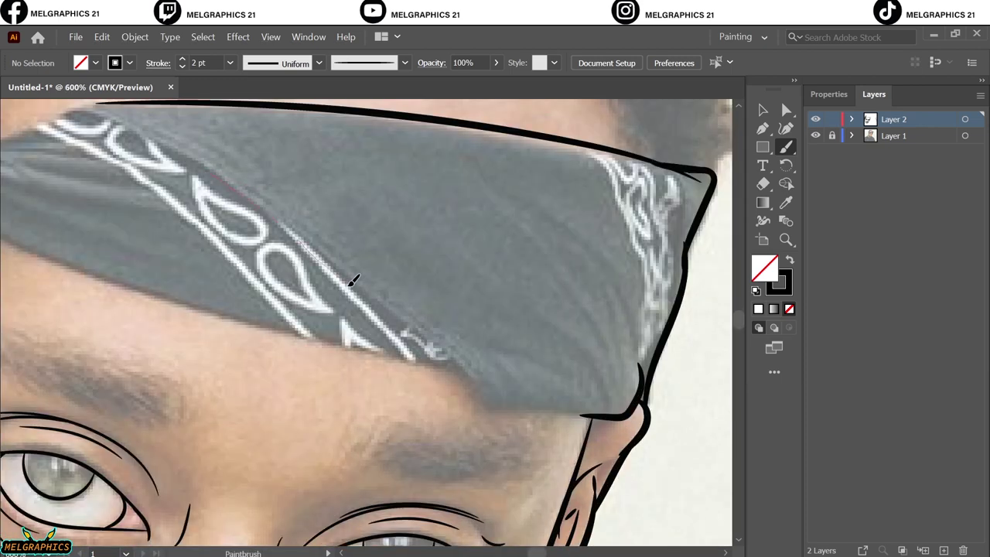
# Step: Trace the headband's diagonal overlap and its lower edge back to the knot, and check the line art by hiding Layer 1
pyautogui.moveTo(349, 284); pyautogui.dragTo(495, 403)
pyautogui.scroll(2, 77, 251)
pyautogui.hscroll(-3, 77, 251)
pyautogui.moveTo(585, 412); pyautogui.dragTo(55, 241)
pyautogui.moveTo(148, 198)
pyautogui.mouseDown()
pyautogui.moveTo(214, 168)
pyautogui.moveTo(317, 163)
pyautogui.mouseUp()
pyautogui.hotkey('ctrl', '0')
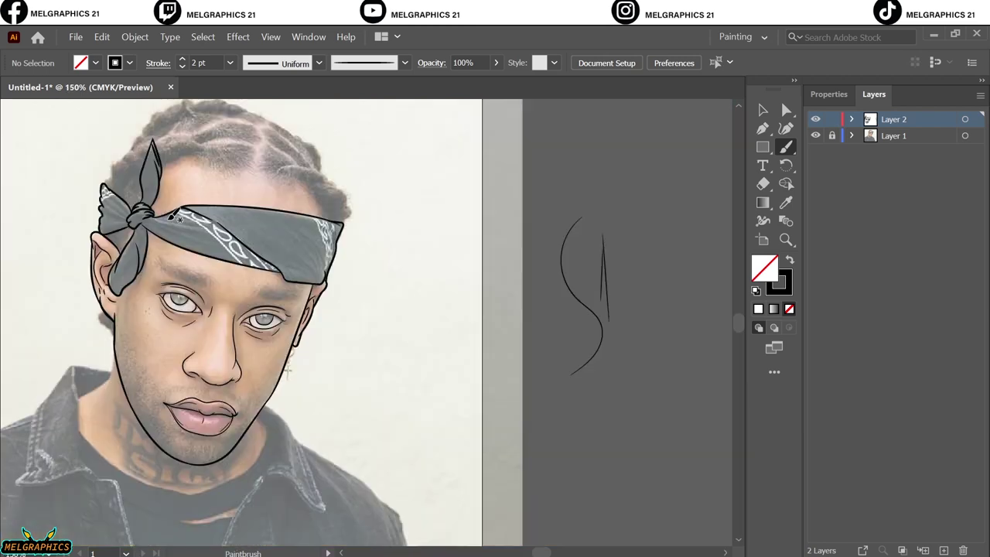
pyautogui.click(815, 136)
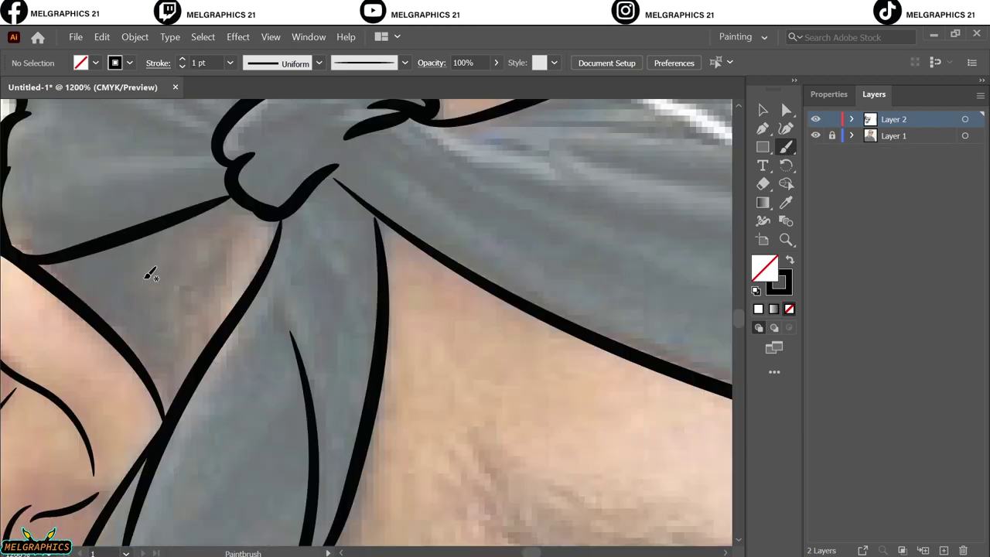
# Step: Set the stroke weight to 1 pt and draw fold lines on the knot, the band beside it and the gathered part
pyautogui.scroll(3, 149, 274)
pyautogui.scroll(-2, 299, 255)
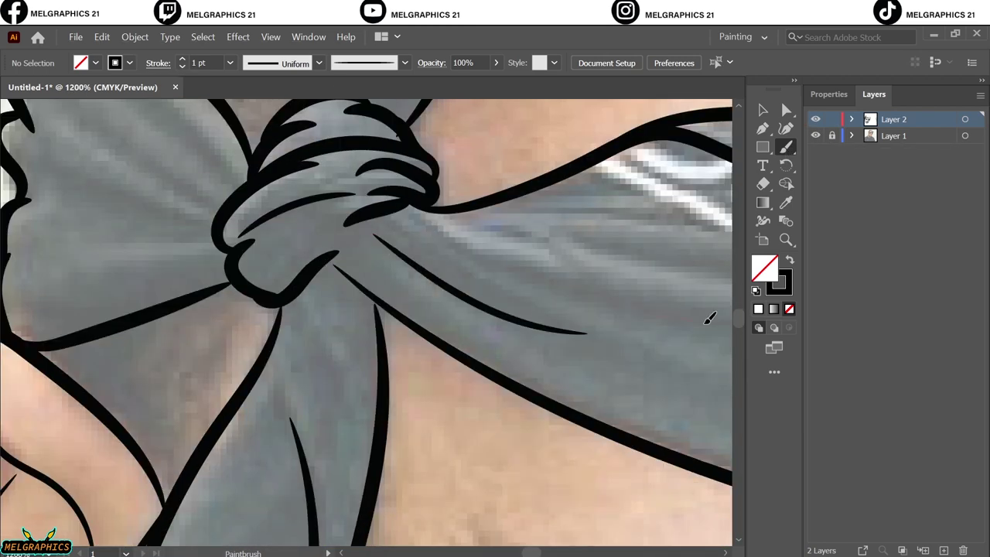
pyautogui.scroll(-1, 265, 338)
pyautogui.scroll(-1, 266, 338)
pyautogui.scroll(2, 260, 256)
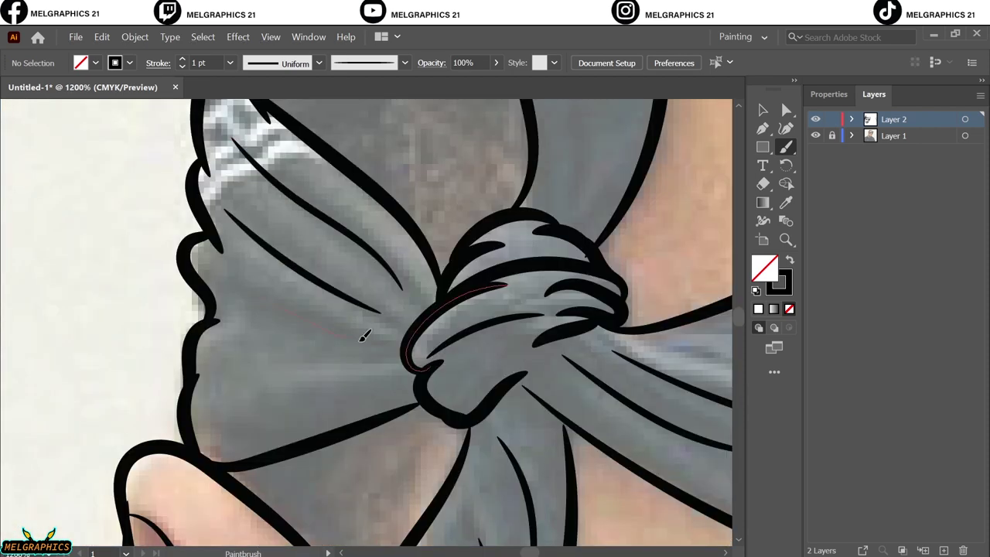
# Step: Draw curved 1 pt fold lines on the headband's right end
pyautogui.scroll(-2, 316, 320)
pyautogui.scroll(1, 607, 387)
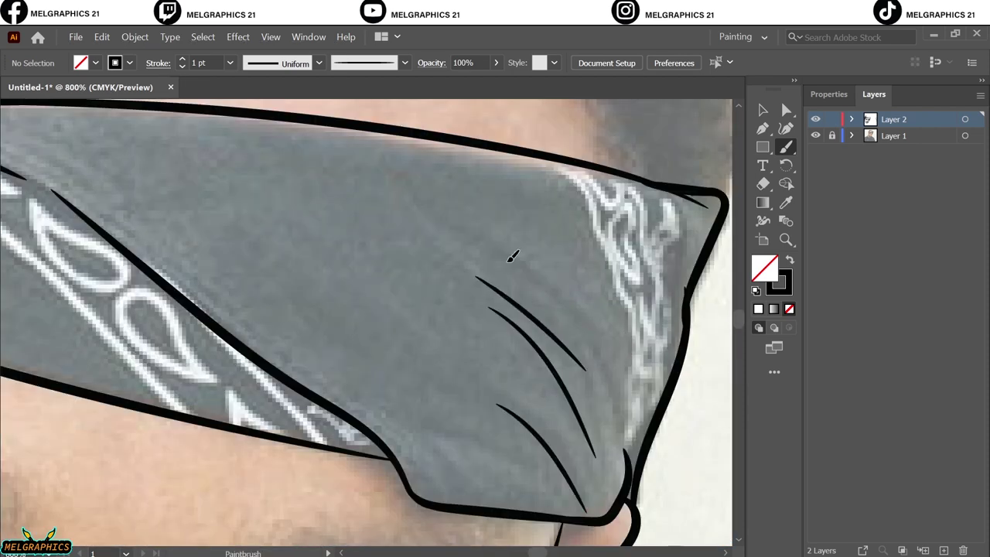
pyautogui.press('h')
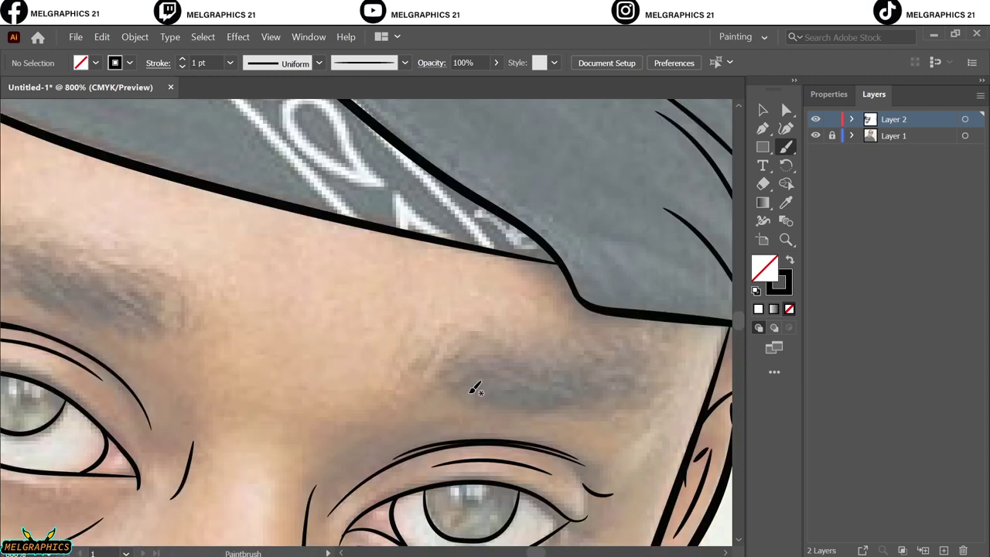
# Step: Set the stroke weight to 0.5 pt and draw curved hair strokes at the inner ends of both eyebrows
pyautogui.click(182, 67)
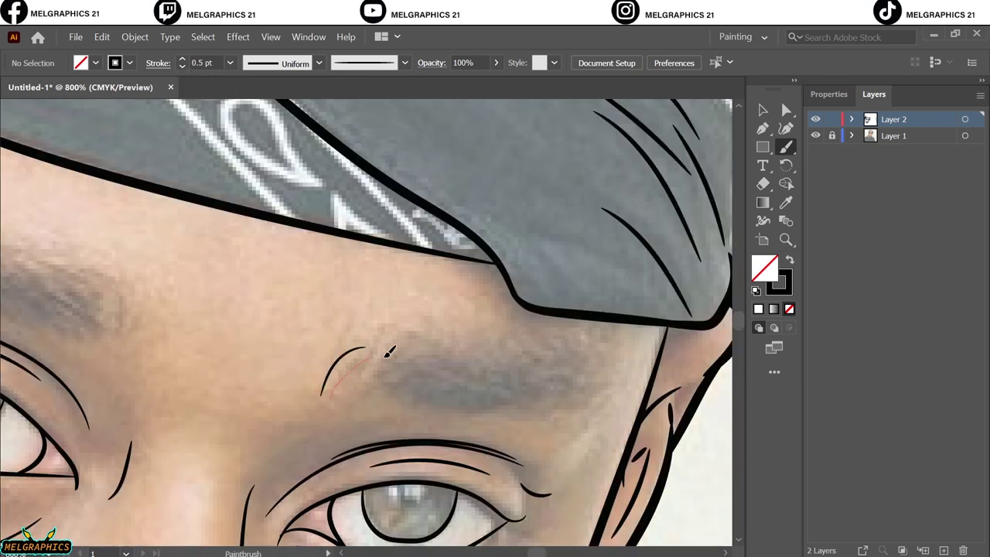
pyautogui.moveTo(389, 352); pyautogui.dragTo(370, 395)
pyautogui.scroll(-2, 225, 336)
pyautogui.scroll(2, 357, 310)
pyautogui.moveTo(369, 286); pyautogui.dragTo(359, 333)
# Step: Draw a solid black jagged shape over the left eyebrow with the Pen tool, using a black fill and no stroke
pyautogui.hotkey('shift', 'x')
pyautogui.press('p')
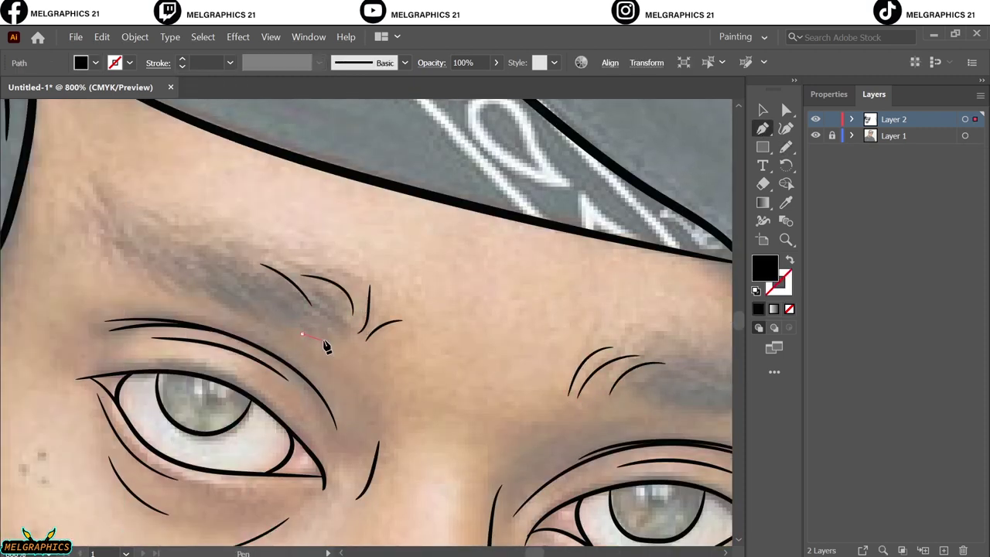
pyautogui.click(303, 294)
pyautogui.click(342, 328)
pyautogui.click(234, 269)
pyautogui.click(179, 238)
pyautogui.click(149, 234)
pyautogui.click(181, 284)
pyautogui.click(217, 296)
pyautogui.click(242, 319)
pyautogui.click(259, 315)
pyautogui.click(268, 326)
pyautogui.click(280, 332)
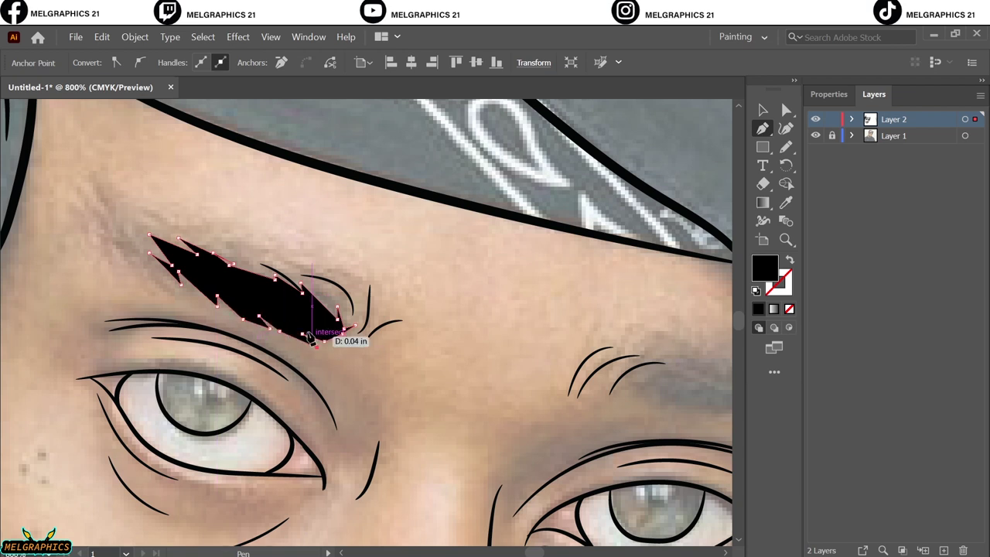
# Step: Draw a solid black jagged shape over the right eyebrow with the Pen tool and deselect it
pyautogui.hscroll(3, 725, 202)
pyautogui.click(499, 391)
pyautogui.click(520, 364)
pyautogui.click(576, 364)
pyautogui.click(632, 371)
pyautogui.click(681, 393)
pyautogui.click(593, 405)
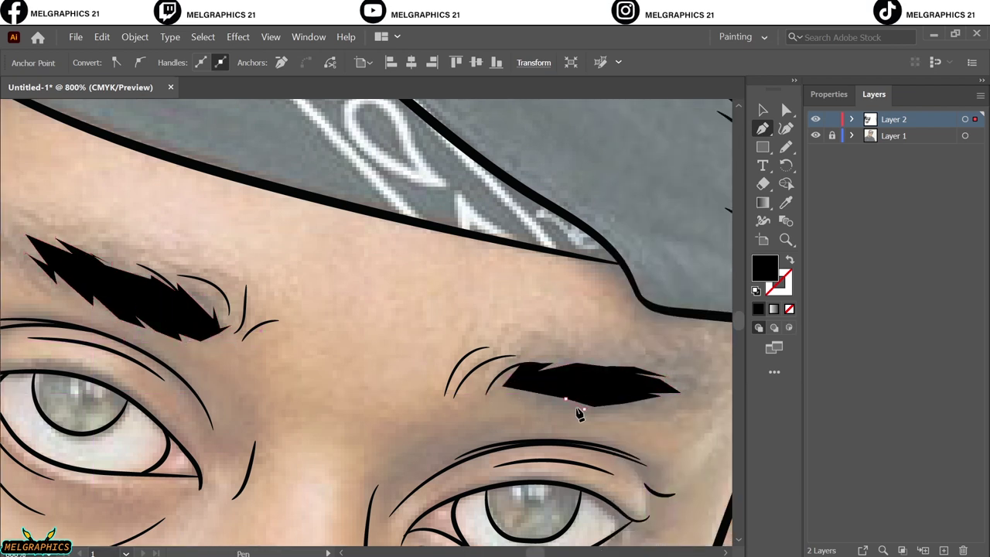
pyautogui.click(499, 390)
pyautogui.hotkey('ctrl', 'shift', 'a')
# Step: Paint fine black hair strokes of 0.25 and 0.5 pt, without fill, around the right eyebrow's solid shape
pyautogui.press('v')
pyautogui.hscroll(-2, 380, 422)
pyautogui.hotkey('shift', 'x')
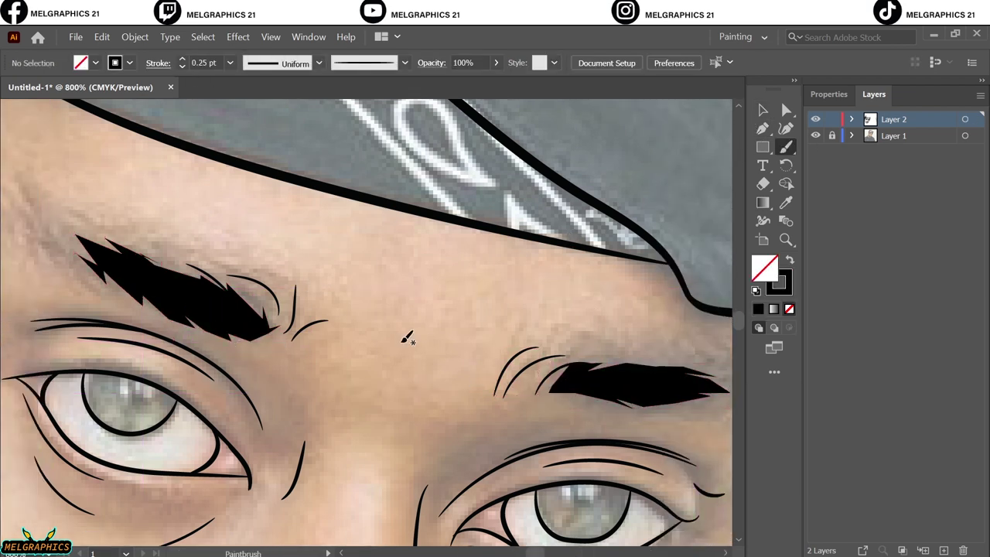
pyautogui.hscroll(3, 408, 338)
pyautogui.scroll(-1, 408, 338)
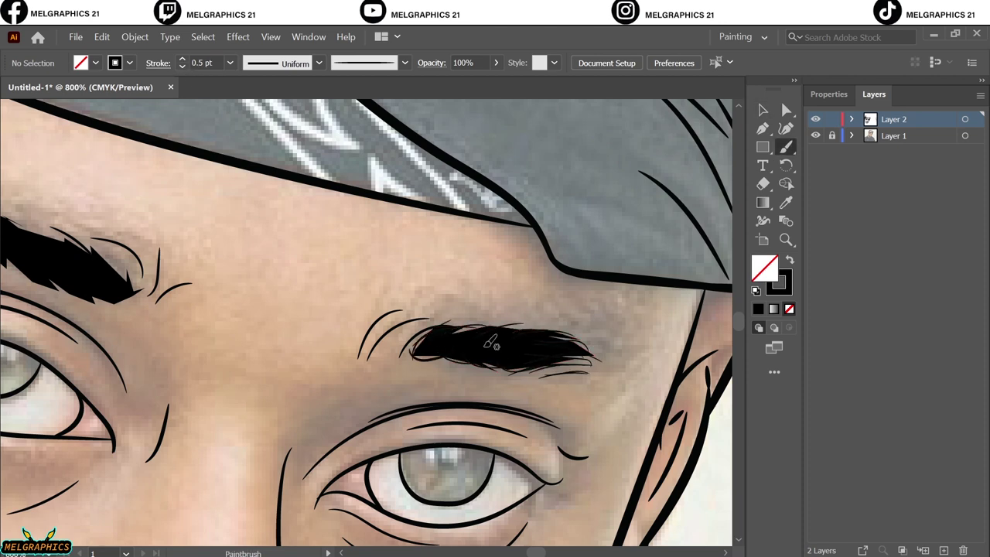
# Step: Paint fine 0.25 pt hair strokes around the left eyebrow's solid shape, and check the line art by hiding Layer 1
pyautogui.scroll(4, 491, 343)
pyautogui.hscroll(-6, 441, 394)
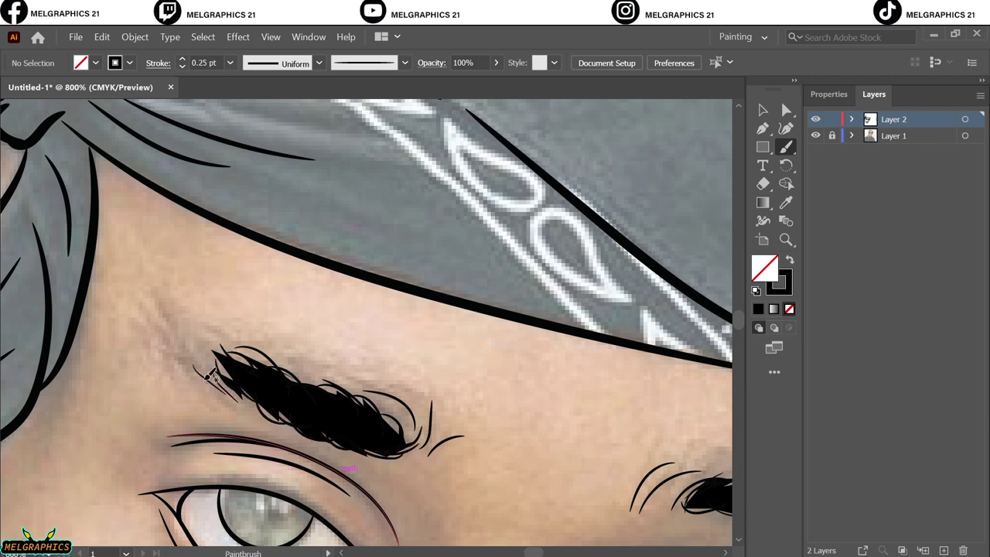
pyautogui.hotkey('ctrl', '0')
pyautogui.click(815, 137)
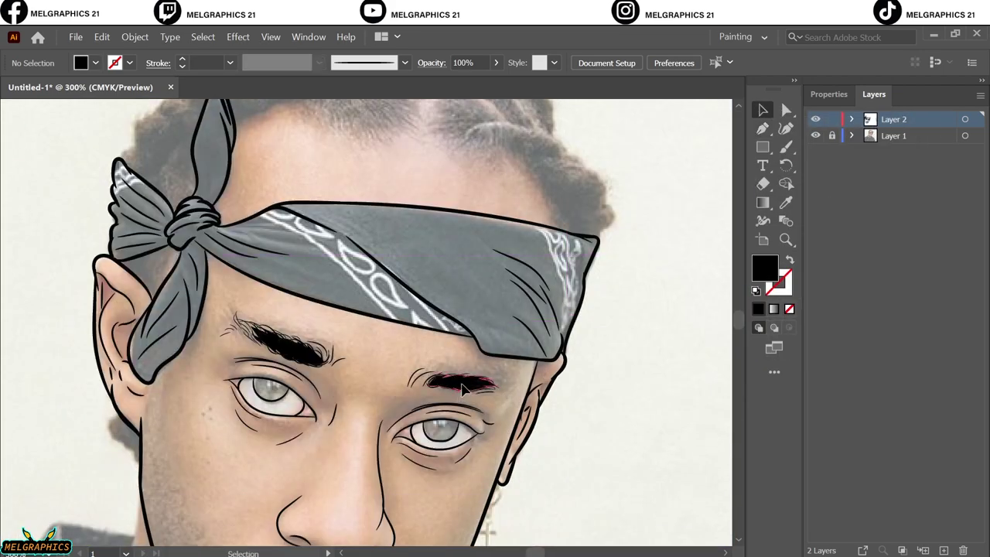
# Step: Draw a solid black shadow shape with the Pen tool along the inner fold of the bandana's hanging tail
pyautogui.press('p')
pyautogui.scroll(1, 448, 364)
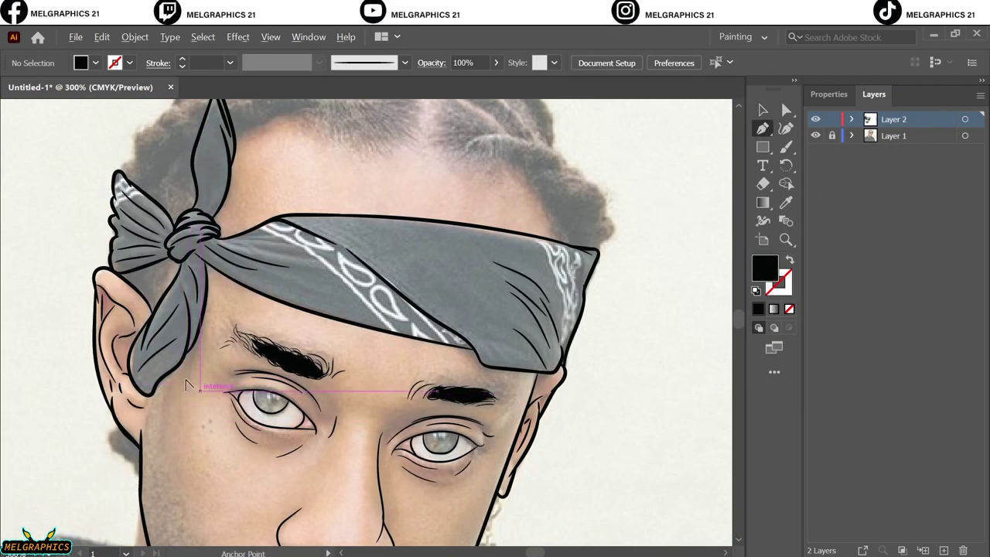
pyautogui.scroll(5, 186, 384)
pyautogui.click(223, 364)
pyautogui.click(246, 304)
pyautogui.click(353, 154)
pyautogui.click(331, 106)
pyautogui.click(365, 128)
pyautogui.click(385, 208)
pyautogui.click(348, 248)
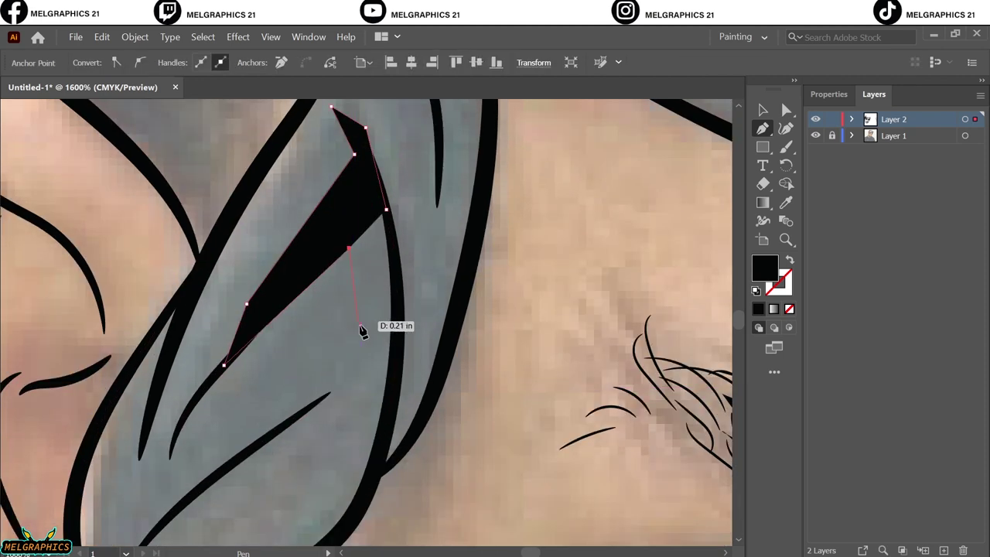
pyautogui.click(362, 331)
# Step: Draw a pointed black shadow shape below the knot, reaching down into the hanging tail's folds
pyautogui.scroll(5, 347, 471)
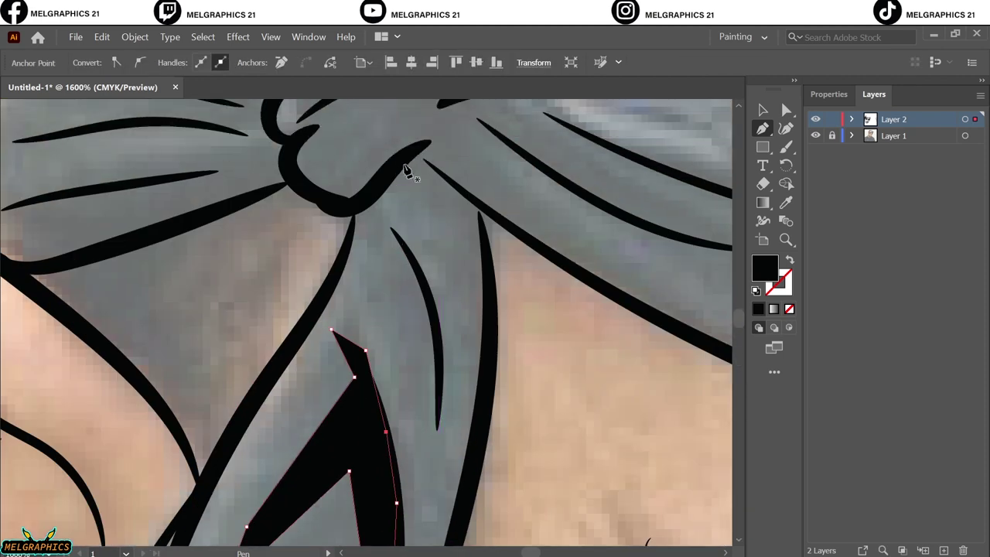
pyautogui.click(423, 142)
pyautogui.click(490, 226)
pyautogui.click(493, 353)
pyautogui.click(433, 265)
pyautogui.click(454, 391)
pyautogui.click(438, 497)
pyautogui.click(410, 293)
pyautogui.click(368, 238)
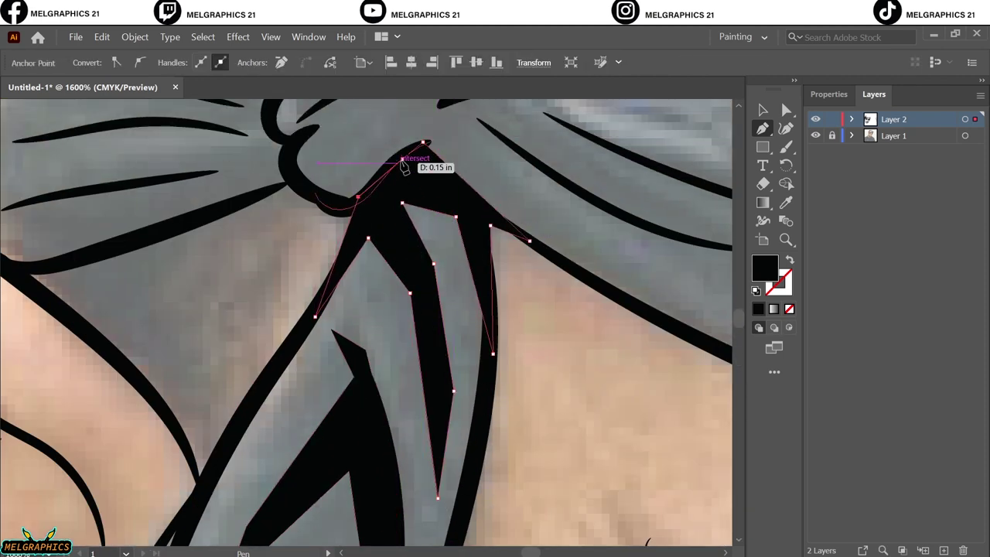
# Step: Fill the knot's lower part with black shadow shapes that taper along the headband folds beside it
pyautogui.scroll(5, 408, 365)
pyautogui.click(384, 395)
pyautogui.click(359, 334)
pyautogui.click(314, 385)
pyautogui.click(347, 317)
pyautogui.click(428, 296)
pyautogui.click(510, 290)
pyautogui.click(560, 374)
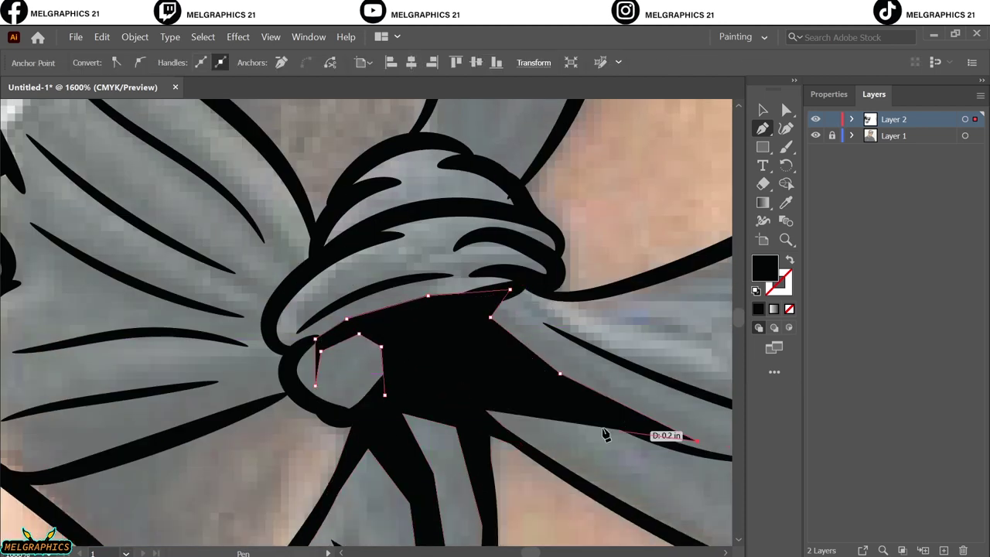
pyautogui.click(695, 439)
pyautogui.click(384, 395)
pyautogui.hscroll(5, 387, 397)
pyautogui.click(338, 289)
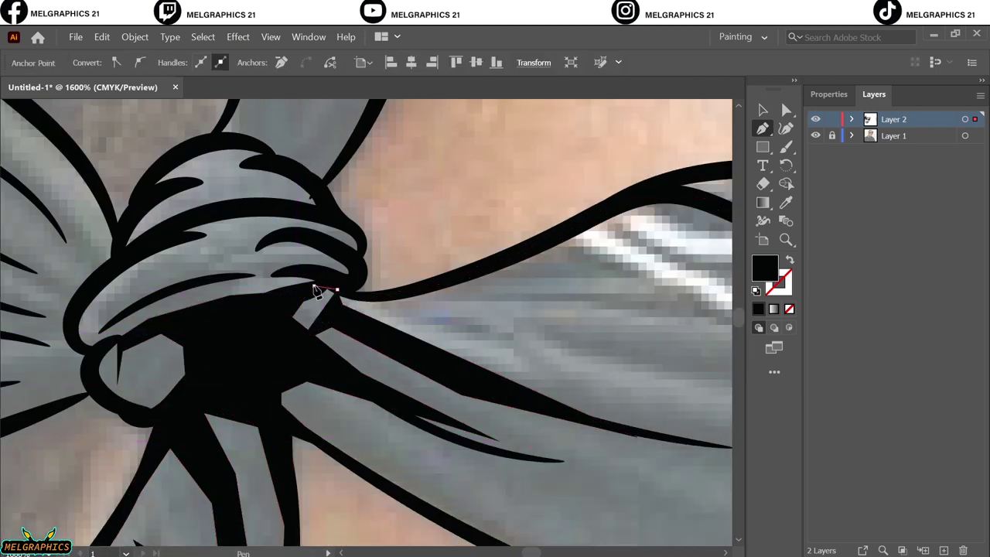
# Step: Draw a curved black shadow shape along the knot's lower fold, from its left edge to its right end
pyautogui.click(202, 322)
pyautogui.moveTo(193, 298); pyautogui.dragTo(173, 306)
pyautogui.click(90, 349)
pyautogui.click(77, 309)
pyautogui.click(124, 293)
pyautogui.click(247, 264)
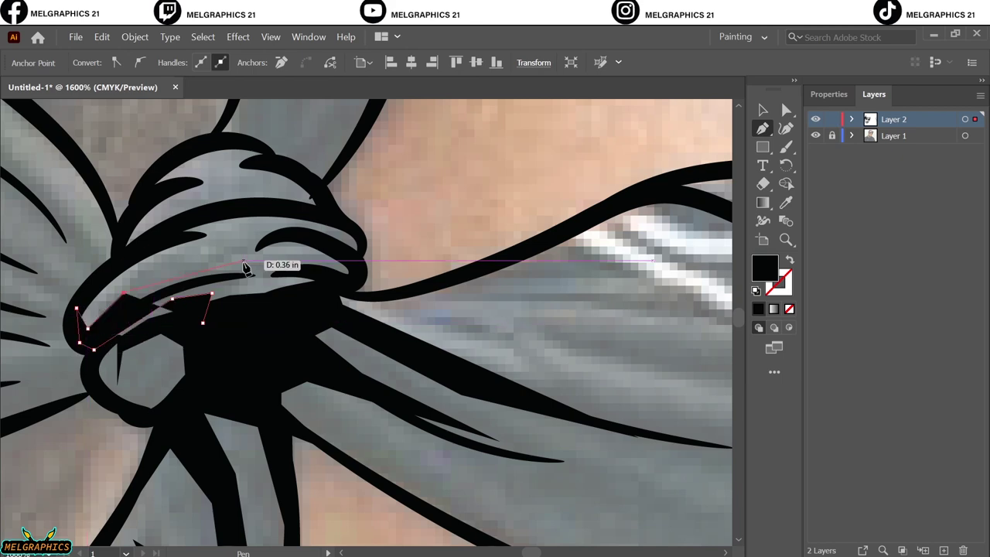
pyautogui.click(309, 259)
pyautogui.click(347, 275)
pyautogui.click(317, 299)
pyautogui.scroll(2, 159, 325)
pyautogui.scroll(5, 159, 325)
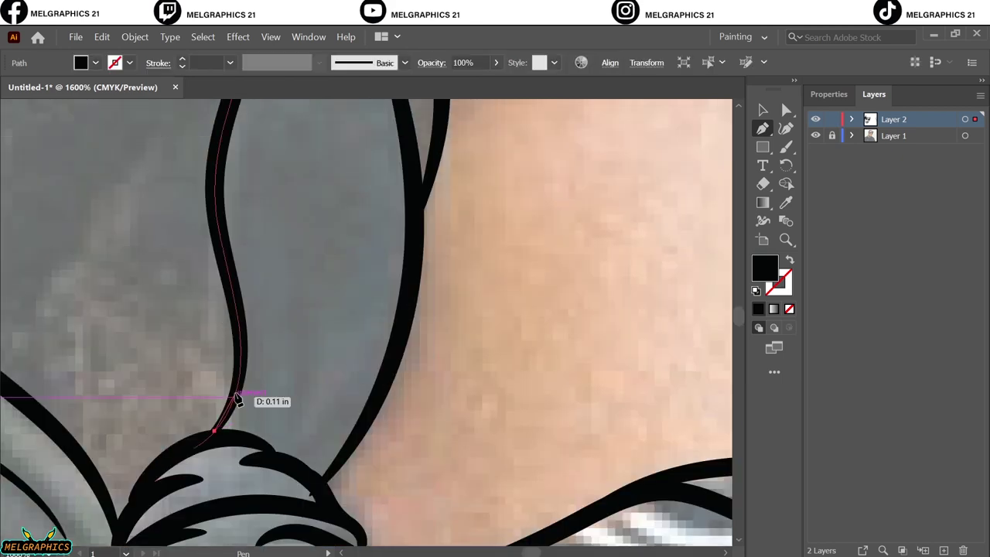
# Step: Draw a spiked black shadow shape at the base of the bandana's upright tail, just above the knot
pyautogui.click(214, 194)
pyautogui.click(214, 431)
pyautogui.click(287, 110)
pyautogui.click(302, 328)
pyautogui.click(291, 120)
pyautogui.click(410, 286)
pyautogui.click(352, 454)
# Step: Add a black shadow shape inside the upright tail's tip and along its inner fold, and hide Layer 1
pyautogui.scroll(10, 340, 464)
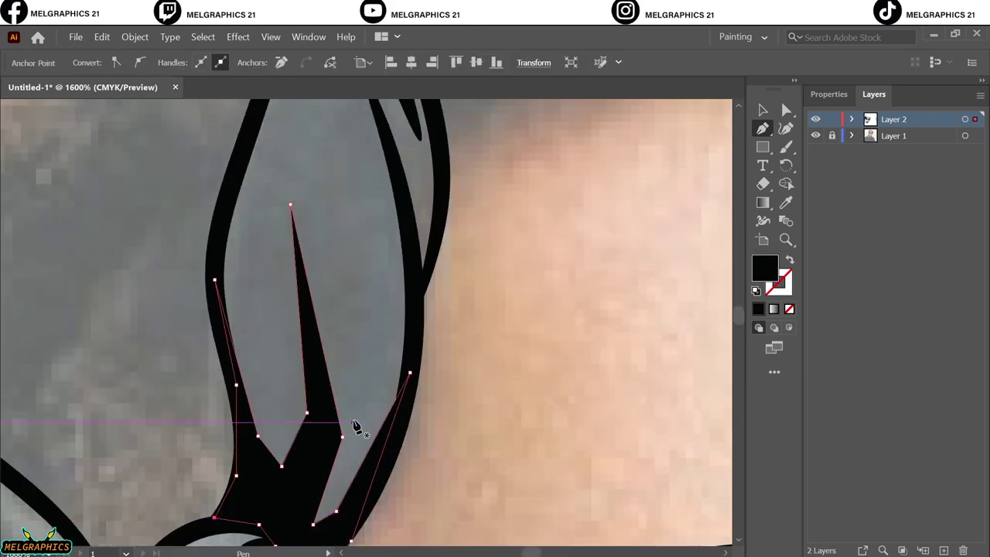
pyautogui.scroll(-2, 339, 294)
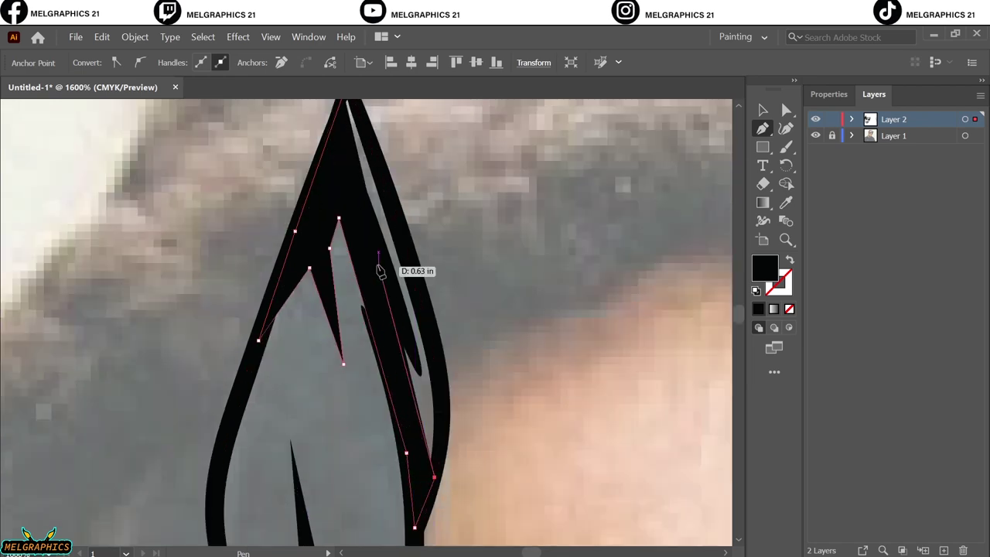
pyautogui.scroll(2, 379, 260)
pyautogui.hotkey('ctrl', '0')
pyautogui.click(763, 110)
pyautogui.click(816, 135)
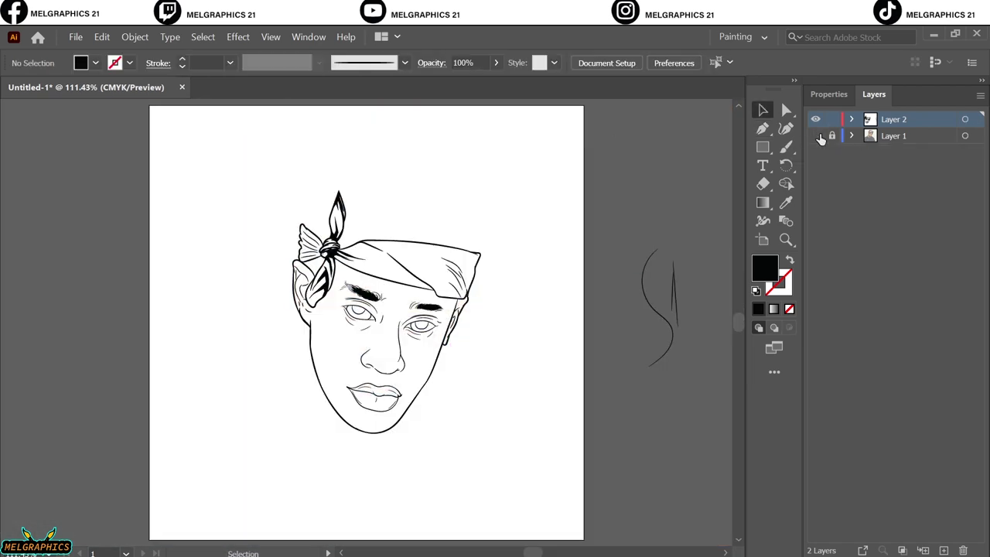
# Step: Draw a solid black shadow shape between the left ear and the lower edge of the bandana's gathered part
pyautogui.click(762, 128)
pyautogui.scroll(8, 320, 232)
pyautogui.scroll(-1, 321, 393)
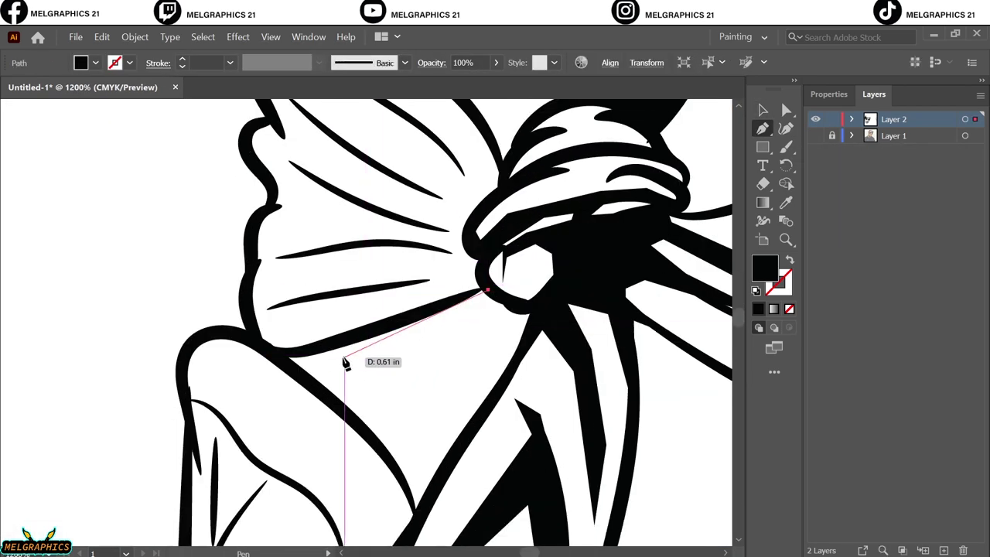
pyautogui.click(377, 354)
pyautogui.click(413, 514)
pyautogui.click(278, 356)
pyautogui.click(482, 284)
pyautogui.scroll(2, 482, 285)
# Step: Draw black pointed shadow shapes along the lower folds of the bandana's gathered part
pyautogui.click(309, 440)
pyautogui.click(270, 410)
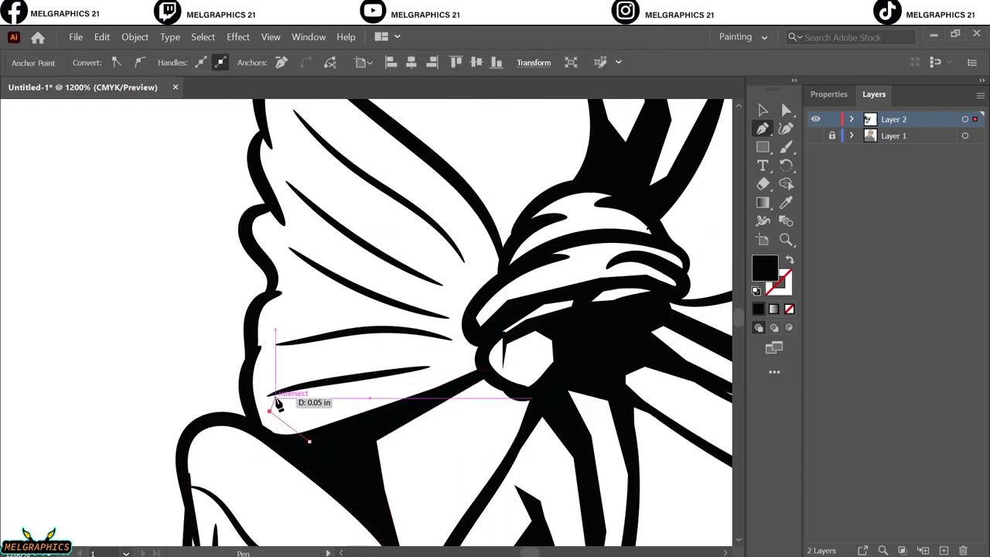
pyautogui.click(266, 384)
pyautogui.click(452, 358)
pyautogui.click(456, 345)
pyautogui.click(400, 319)
pyautogui.click(275, 334)
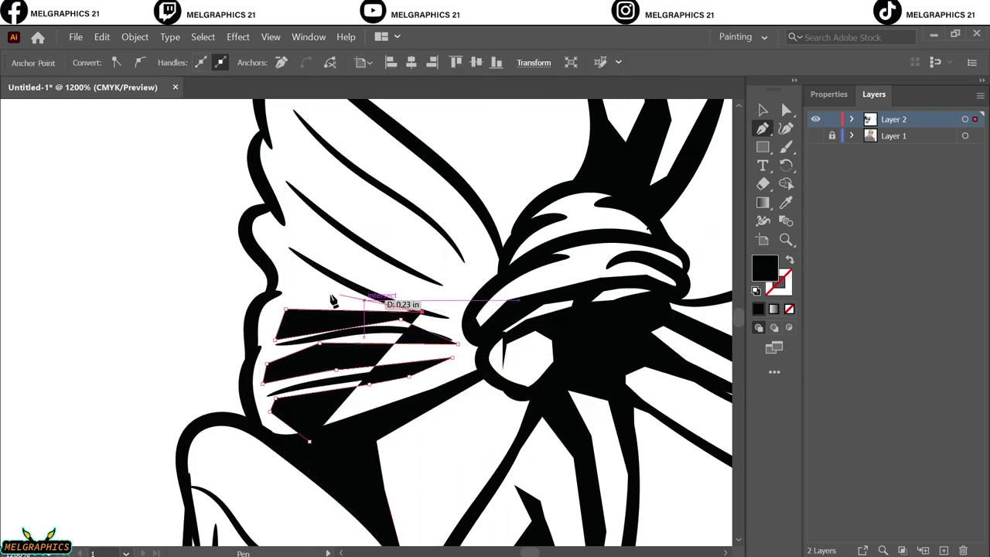
# Step: Add black shadow shapes to the middle folds and scalloped outer edge of the bandana's gathered part
pyautogui.scroll(3, 316, 446)
pyautogui.click(284, 445)
pyautogui.click(293, 409)
pyautogui.click(406, 458)
pyautogui.click(317, 397)
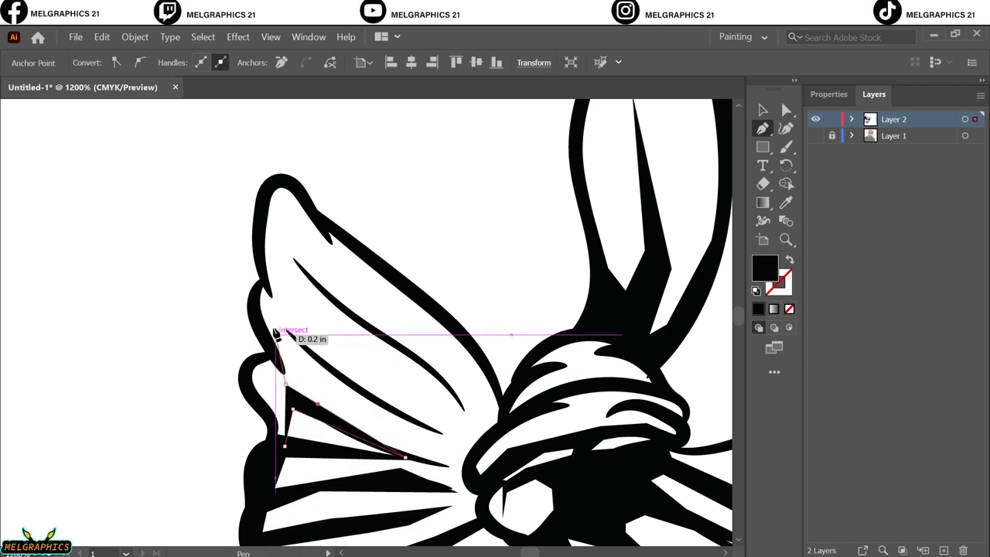
pyautogui.click(270, 357)
# Step: Add a solid black shadow shape over the tip, outer edge and upper folds of the bandana's gathered part
pyautogui.click(337, 392)
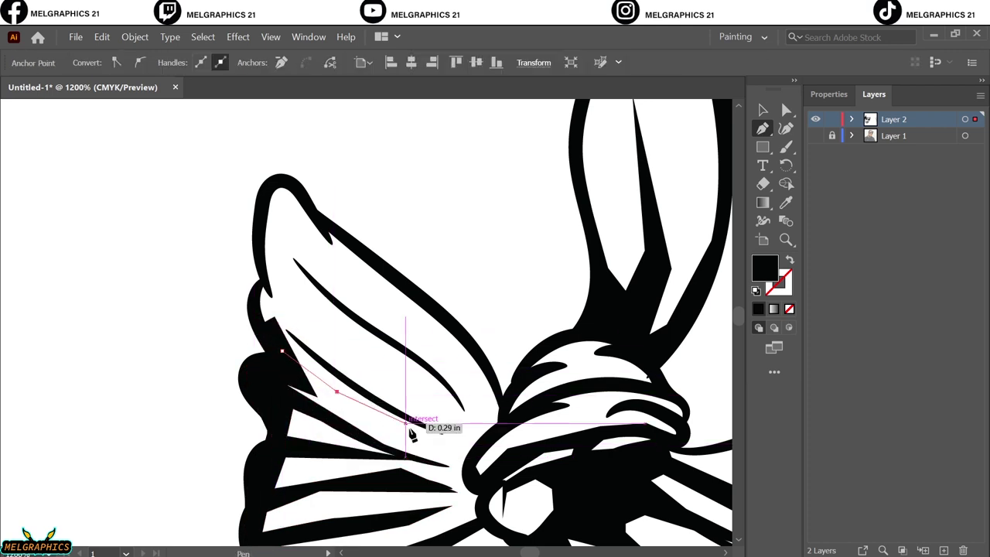
pyautogui.click(473, 457)
pyautogui.click(363, 379)
pyautogui.click(495, 442)
pyautogui.click(276, 180)
pyautogui.click(309, 265)
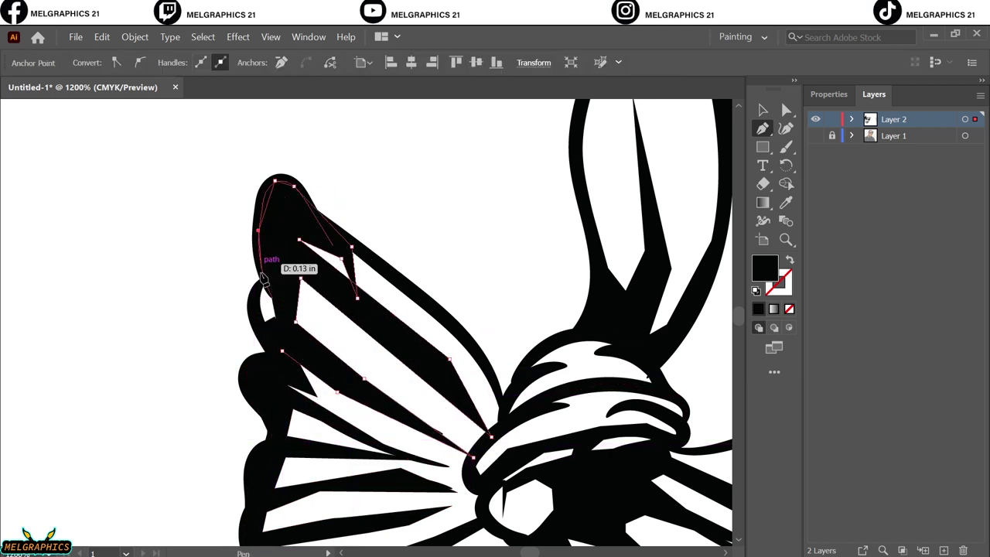
pyautogui.click(261, 279)
pyautogui.click(303, 349)
pyautogui.press('v')
pyautogui.click(508, 249)
pyautogui.hotkey('ctrl', '0')
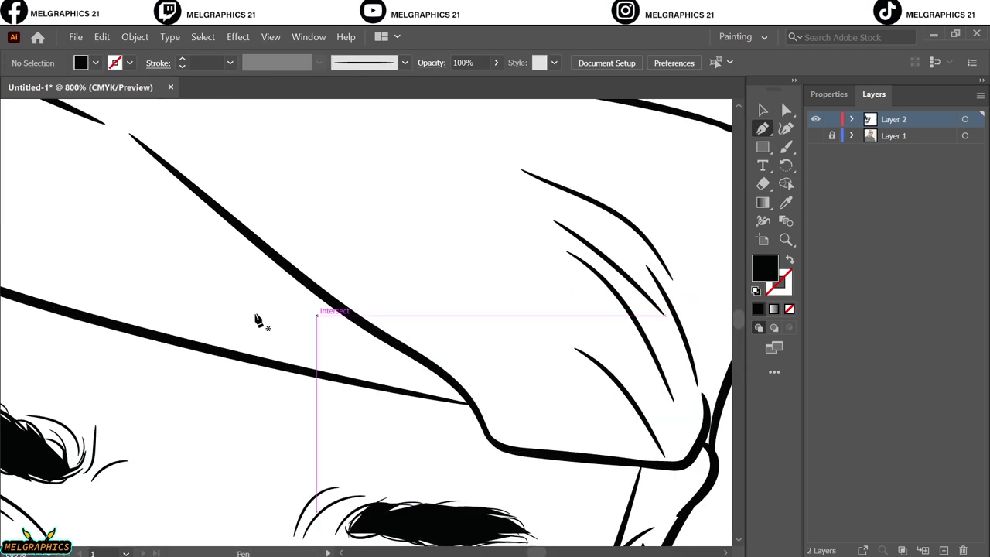
# Step: Draw a long, solid black shadow shape along the diagonal fold across the bandana's front band
pyautogui.scroll(-3, 252, 405)
pyautogui.hscroll(3, 252, 404)
pyautogui.click(170, 186)
pyautogui.click(307, 258)
pyautogui.click(523, 434)
pyautogui.click(625, 469)
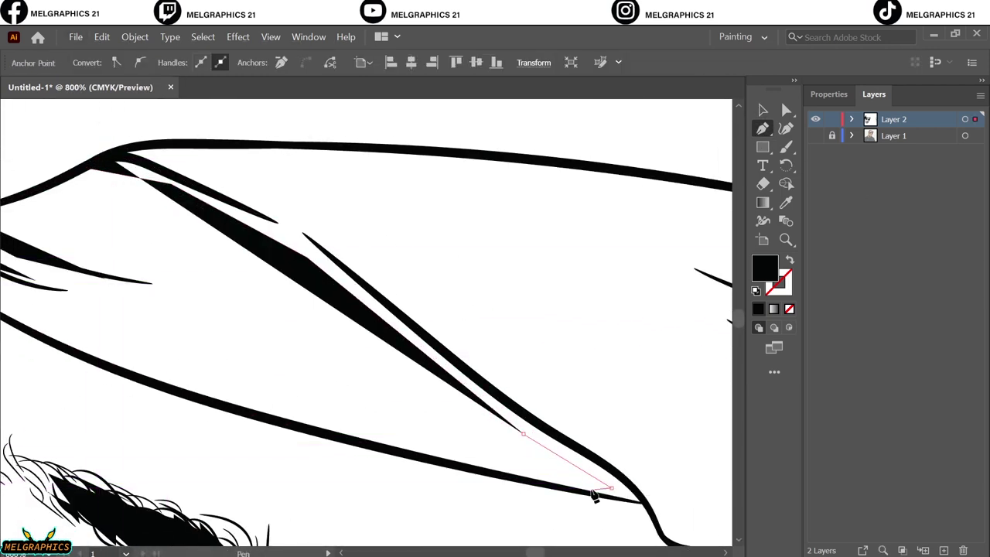
pyautogui.click(648, 506)
pyautogui.click(577, 490)
pyautogui.click(355, 288)
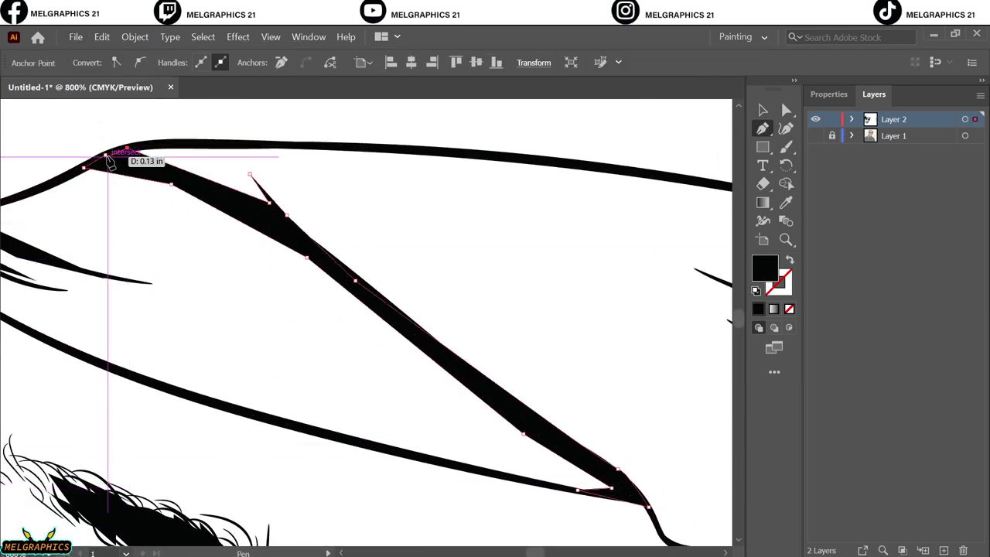
pyautogui.click(108, 160)
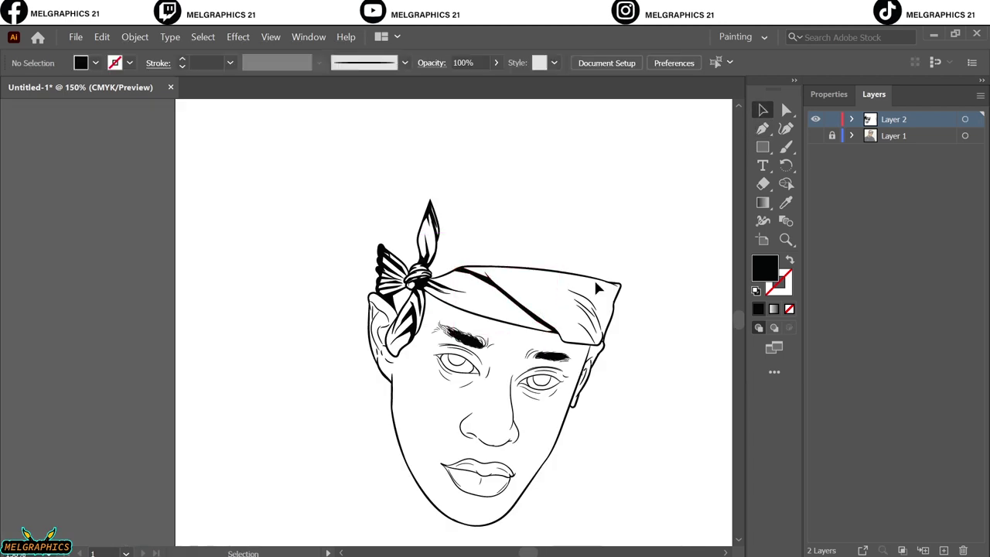
# Step: Add pointed black shadow shapes beneath the diagonal fold and a small shadow inside the bandana's upper-right corner
pyautogui.scroll(10, 625, 312)
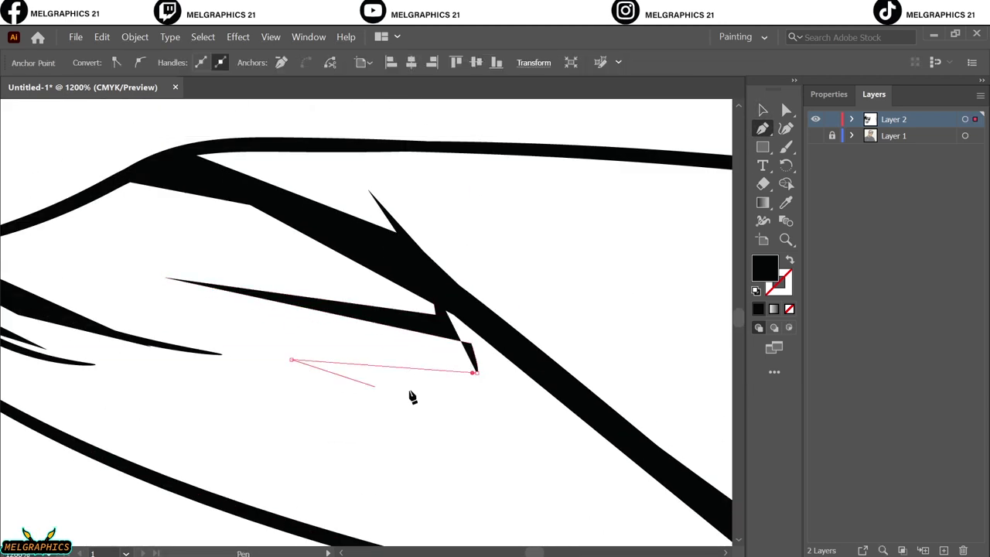
pyautogui.moveTo(159, 266); pyautogui.dragTo(310, 381)
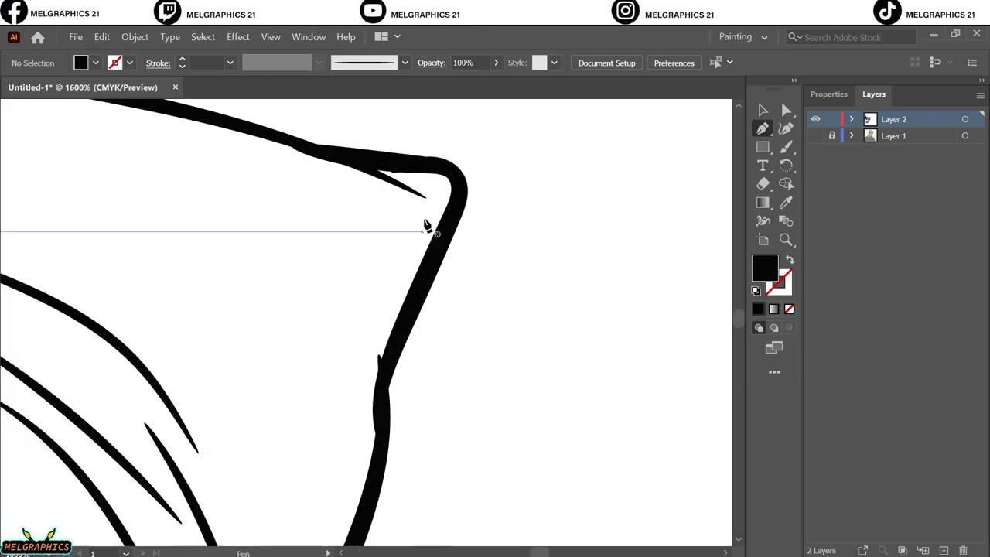
pyautogui.click(265, 183)
pyautogui.click(312, 195)
pyautogui.click(379, 272)
pyautogui.moveTo(430, 257); pyautogui.dragTo(426, 239)
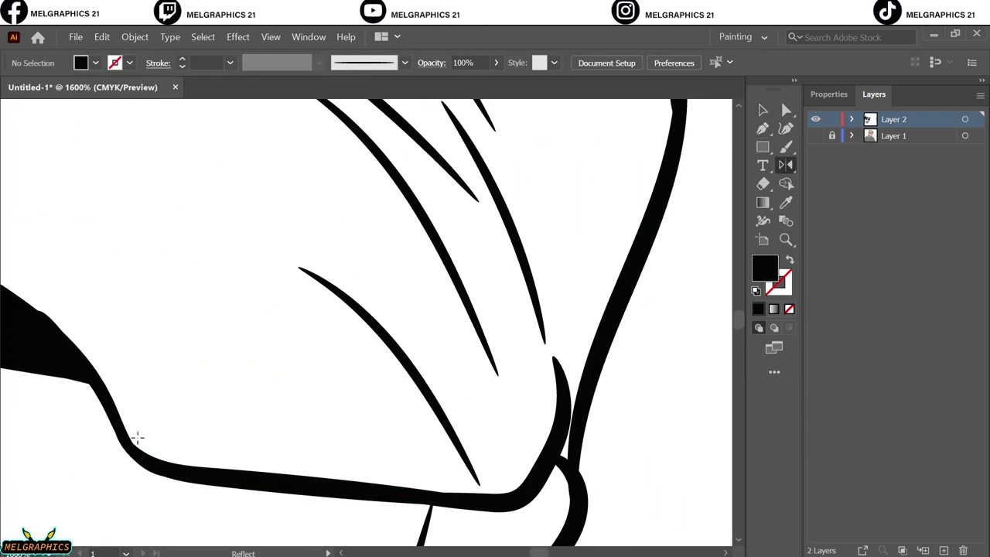
# Step: Begin a black shadow shape along the bandana's lower-right edge, extending pointed spikes up its lower crease lines
pyautogui.click(128, 445)
pyautogui.moveTo(443, 475); pyautogui.dragTo(437, 454)
pyautogui.click(433, 447)
pyautogui.click(292, 286)
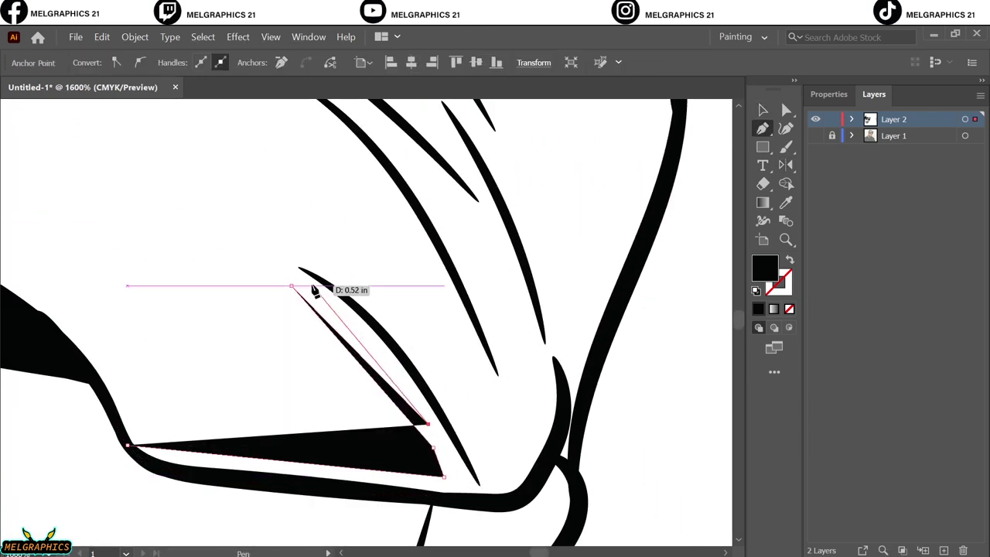
pyautogui.click(161, 228)
pyautogui.click(333, 253)
pyautogui.click(481, 371)
pyautogui.click(487, 442)
pyautogui.click(372, 159)
pyautogui.click(514, 386)
pyautogui.click(518, 429)
pyautogui.click(536, 382)
# Step: Continue the shadow shape through the upper creases and down the bandana's right edge, and close it along the lower hem
pyautogui.scroll(3, 522, 387)
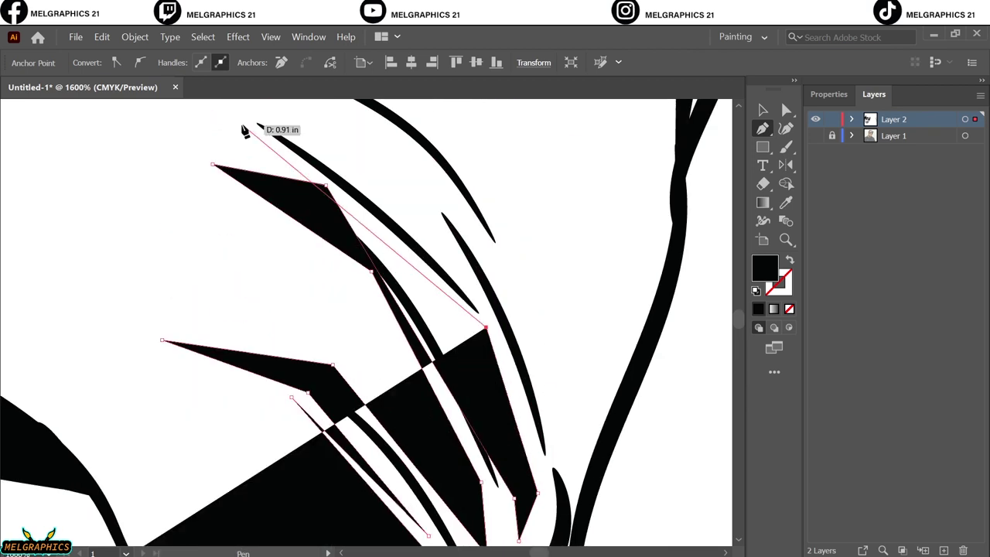
pyautogui.click(270, 137)
pyautogui.scroll(-3, 433, 221)
pyautogui.click(562, 316)
pyautogui.click(546, 207)
pyautogui.click(603, 283)
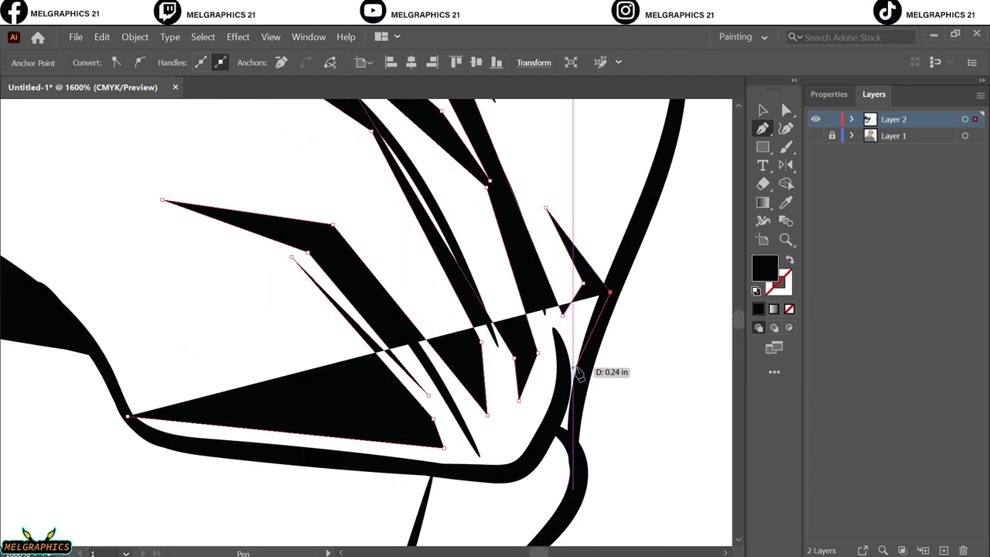
pyautogui.click(556, 437)
pyautogui.click(265, 454)
pyautogui.click(128, 416)
pyautogui.keyDown('ctrl'); pyautogui.click(679, 335); pyautogui.keyUp('ctrl')
pyautogui.hotkey('ctrl', '0')
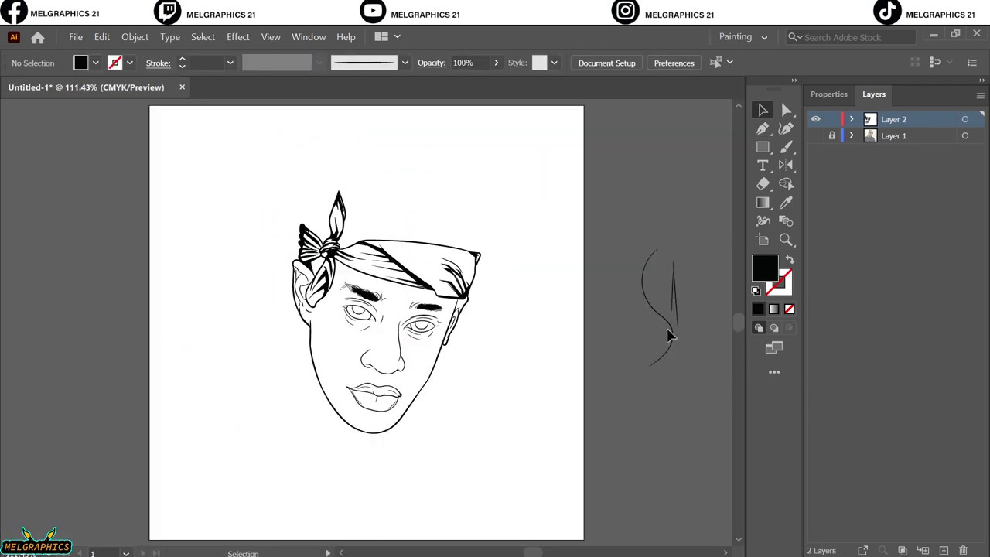
# Step: Show Layer 1 and draw a jagged solid black hair shape rising from the bandana's right end
pyautogui.click(763, 128)
pyautogui.click(815, 136)
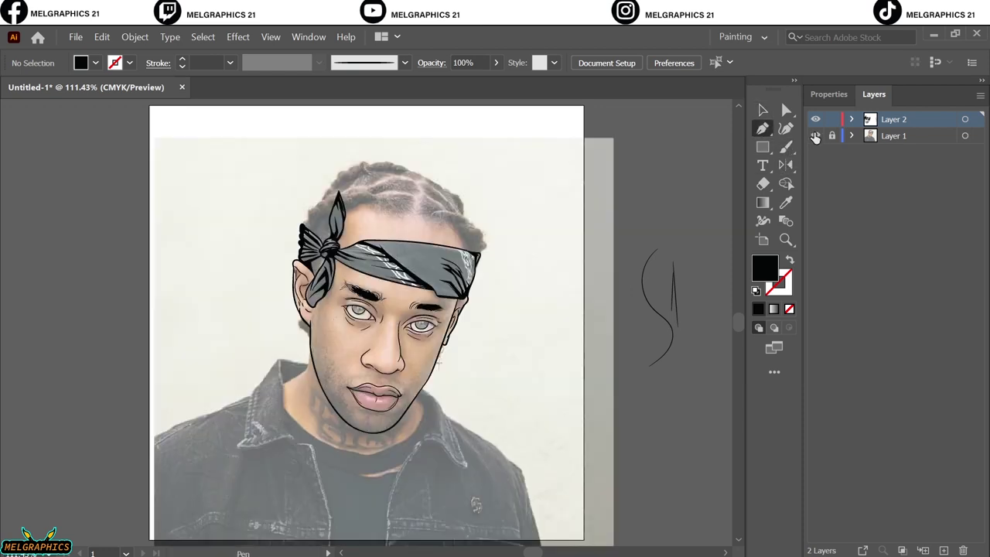
pyautogui.scroll(5, 475, 255)
pyautogui.moveTo(481, 428); pyautogui.dragTo(472, 387)
pyautogui.click(407, 309)
pyautogui.click(362, 271)
pyautogui.click(404, 262)
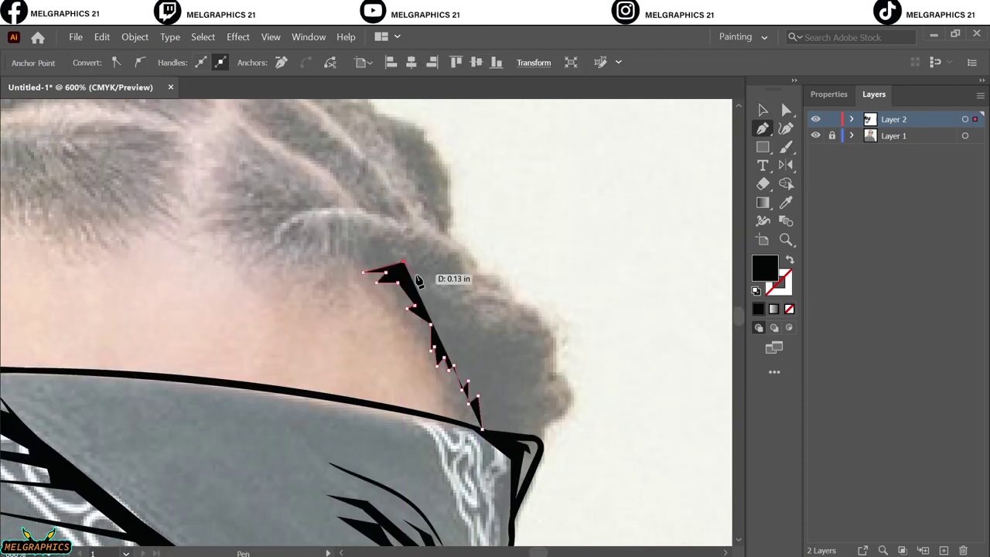
pyautogui.click(455, 268)
pyautogui.click(448, 292)
pyautogui.click(512, 320)
pyautogui.click(543, 367)
pyautogui.click(530, 410)
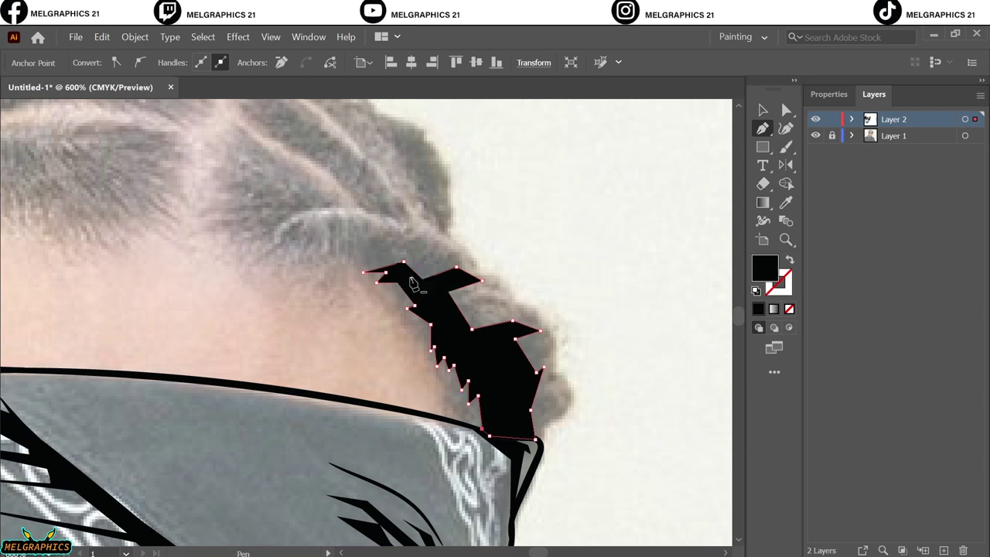
# Step: Draw a jagged black hair shape along the right hairline, joining the hair shape above the bandana
pyautogui.click(368, 240)
pyautogui.click(293, 233)
pyautogui.click(264, 259)
pyautogui.click(317, 257)
pyautogui.click(378, 279)
pyautogui.click(411, 279)
pyautogui.click(368, 241)
pyautogui.click(763, 109)
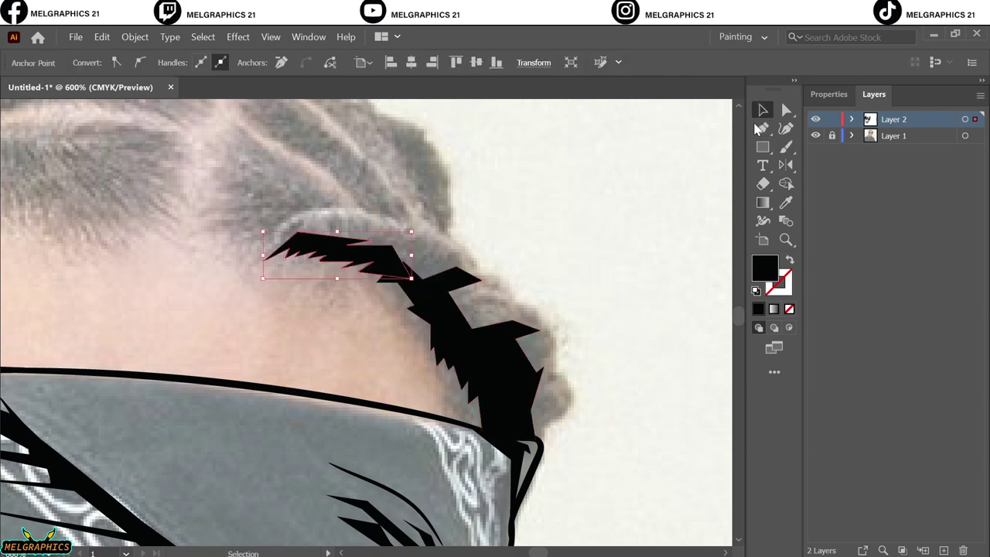
# Step: Outline the braids on the head's right side with unfilled black 2 pt Paintbrush strokes
pyautogui.click(786, 147)
pyautogui.hotkey('ctrl', 'shift', 'a')
pyautogui.hotkey('shift', 'x')
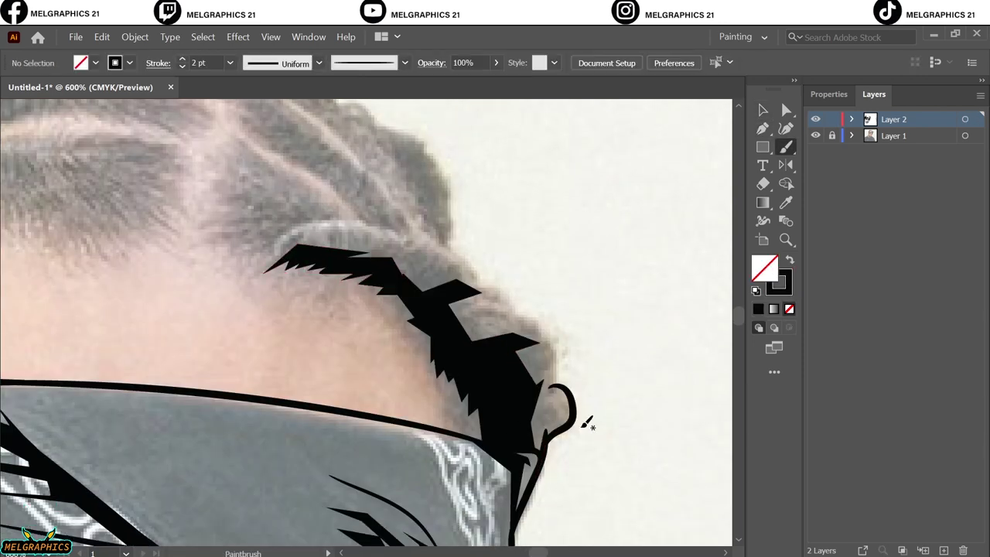
pyautogui.scroll(6, 585, 423)
pyautogui.scroll(-2, 369, 444)
pyautogui.moveTo(453, 376); pyautogui.dragTo(558, 461)
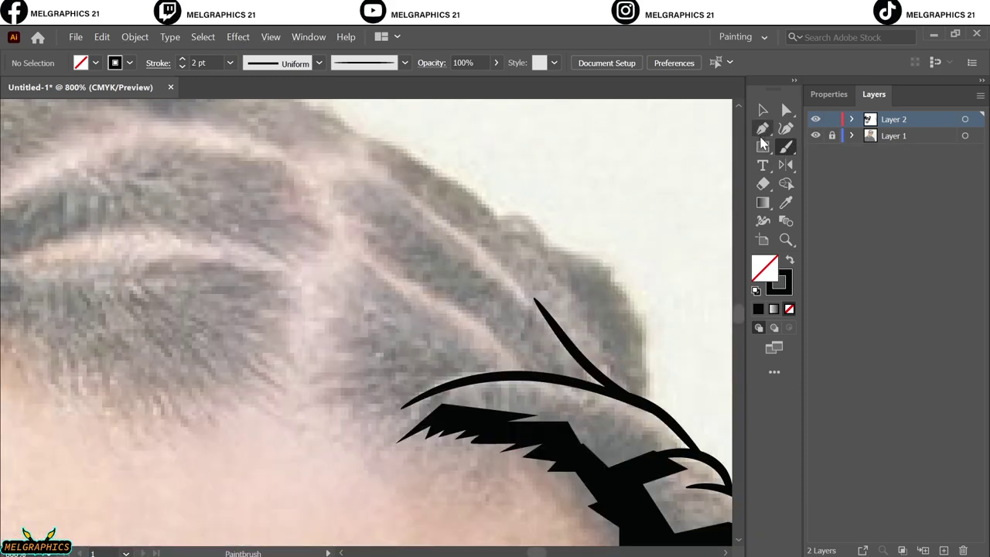
pyautogui.scroll(1, 646, 433)
pyautogui.moveTo(646, 437); pyautogui.dragTo(648, 344)
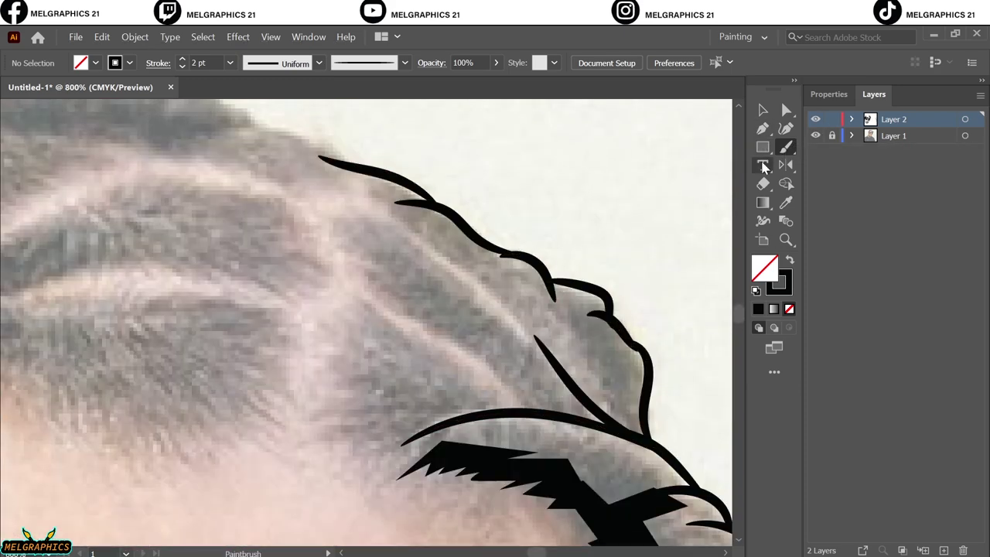
# Step: Begin a black-filled Pen shape with a jagged upper edge along the braid above the right hair section
pyautogui.press('p')
pyautogui.hotkey('shift', 'x')
pyautogui.click(572, 416)
pyautogui.click(514, 358)
pyautogui.click(465, 326)
pyautogui.click(424, 305)
pyautogui.click(353, 267)
pyautogui.click(394, 273)
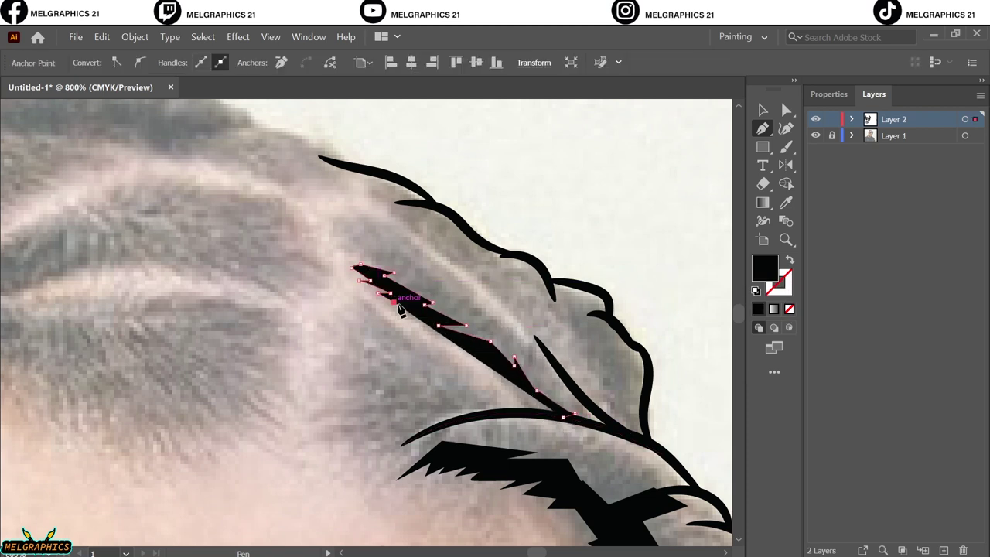
# Step: Extend the hair shape with jagged points along the underside of the strand and the pale parting beneath it
pyautogui.click(489, 341)
pyautogui.click(495, 379)
pyautogui.click(526, 393)
pyautogui.click(507, 401)
pyautogui.click(476, 385)
pyautogui.click(465, 363)
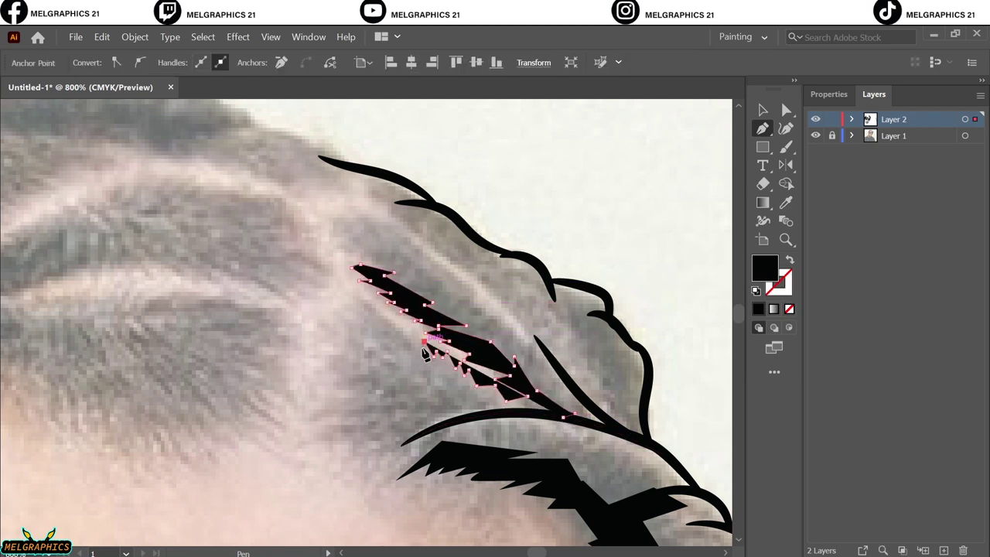
# Step: Continue the jagged hair points along the parting and around the upper-left corner of the right hair section
pyautogui.click(422, 346)
pyautogui.click(392, 315)
pyautogui.click(379, 308)
pyautogui.click(356, 301)
pyautogui.click(325, 326)
pyautogui.click(341, 339)
pyautogui.click(328, 354)
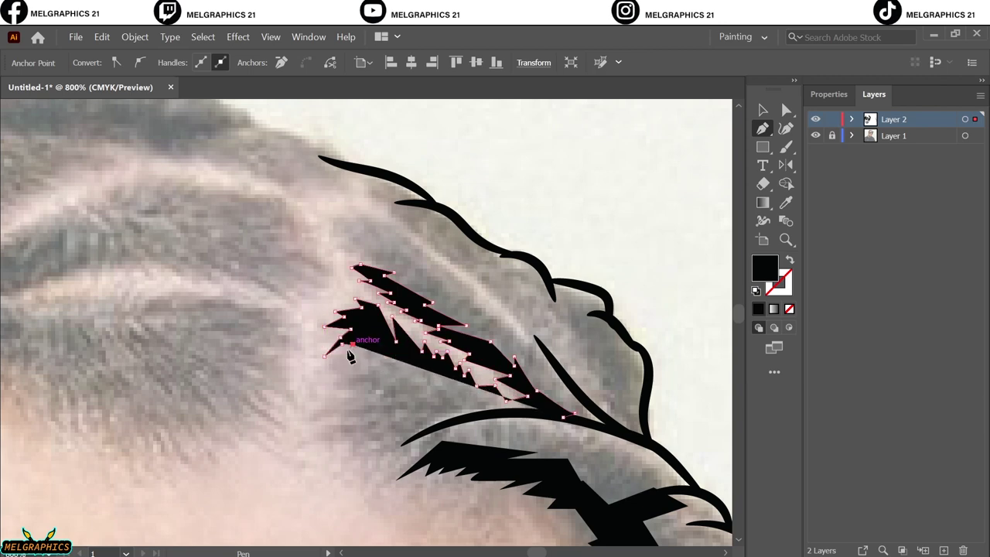
# Step: Add jagged hair points down the front edge of the right hair section to the forehead hairline
pyautogui.click(345, 364)
pyautogui.click(333, 377)
pyautogui.click(349, 383)
pyautogui.click(334, 395)
pyautogui.click(354, 408)
pyautogui.click(313, 429)
pyautogui.click(351, 427)
pyautogui.click(327, 460)
pyautogui.click(337, 484)
pyautogui.click(341, 464)
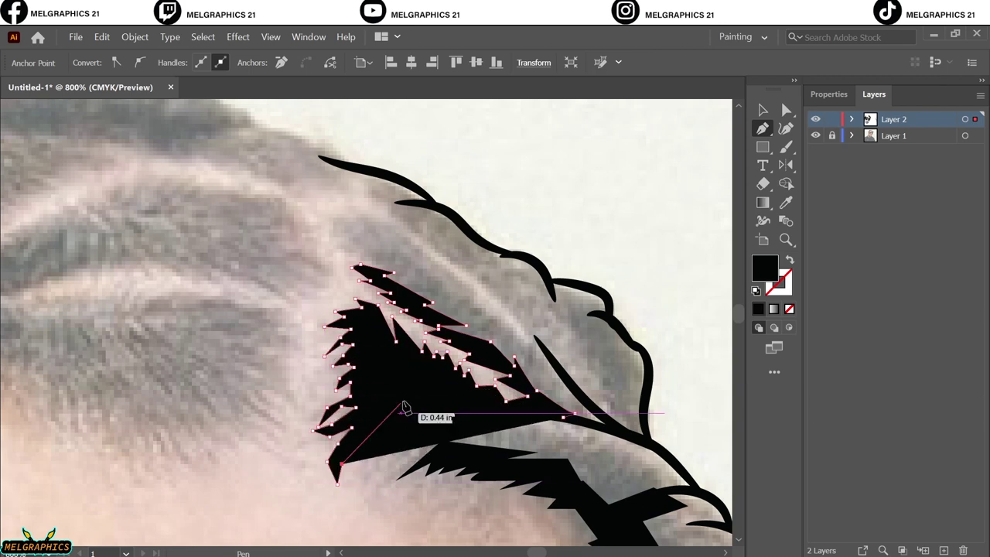
# Step: Complete the hair shape along the curved braid line above the hairline and fill it solid black
pyautogui.hotkey('shift', 'x')
pyautogui.click(407, 439)
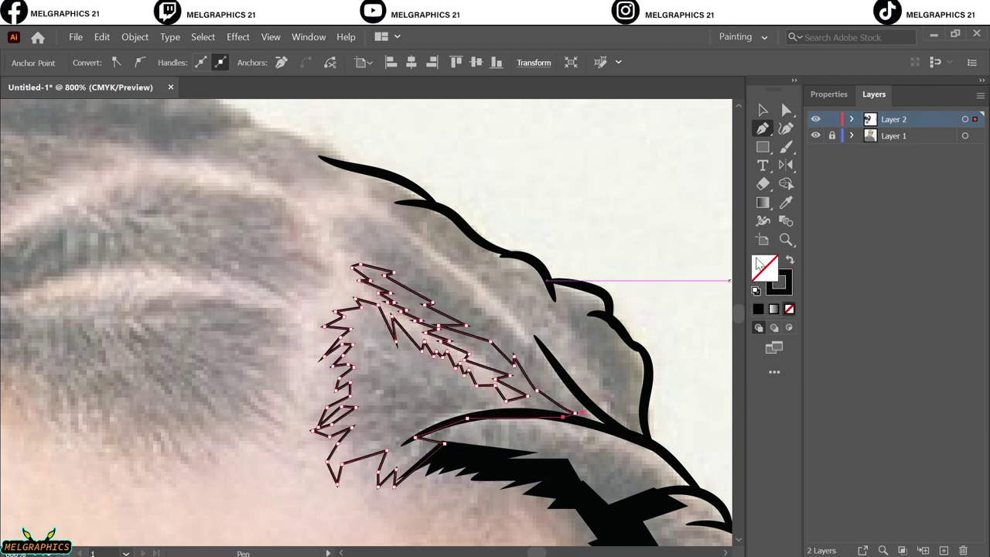
pyautogui.hotkey('shift', 'x')
pyautogui.press('v')
pyautogui.click(605, 208)
pyautogui.hotkey('ctrl', '0')
# Step: Draw a pointed solid black shadow shape inside the outer right braid, beside the scalloped outline
pyautogui.press('p')
pyautogui.scroll(5, 562, 317)
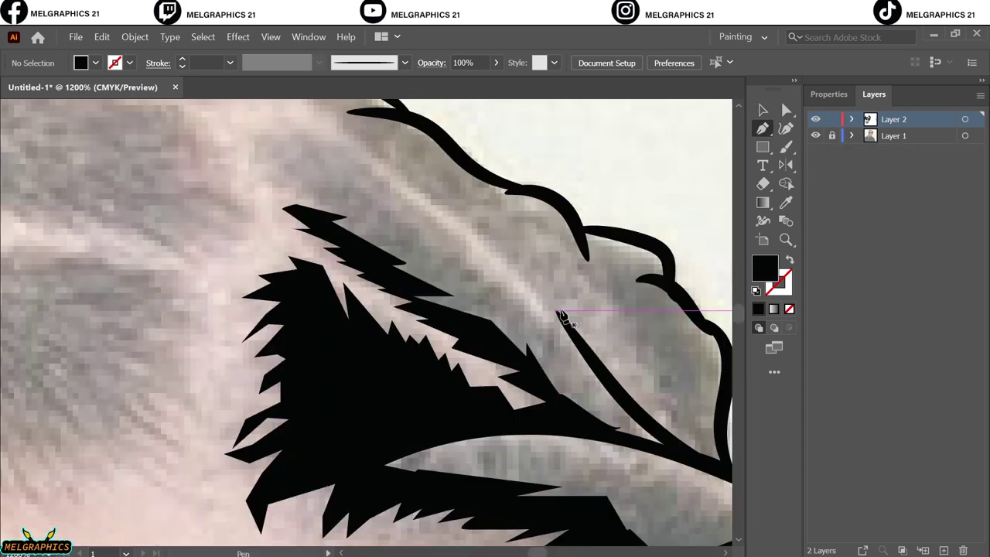
pyautogui.scroll(-2, 635, 398)
pyautogui.click(624, 399)
pyautogui.click(634, 378)
pyautogui.click(617, 360)
pyautogui.click(589, 338)
pyautogui.click(576, 338)
pyautogui.click(584, 365)
pyautogui.click(605, 395)
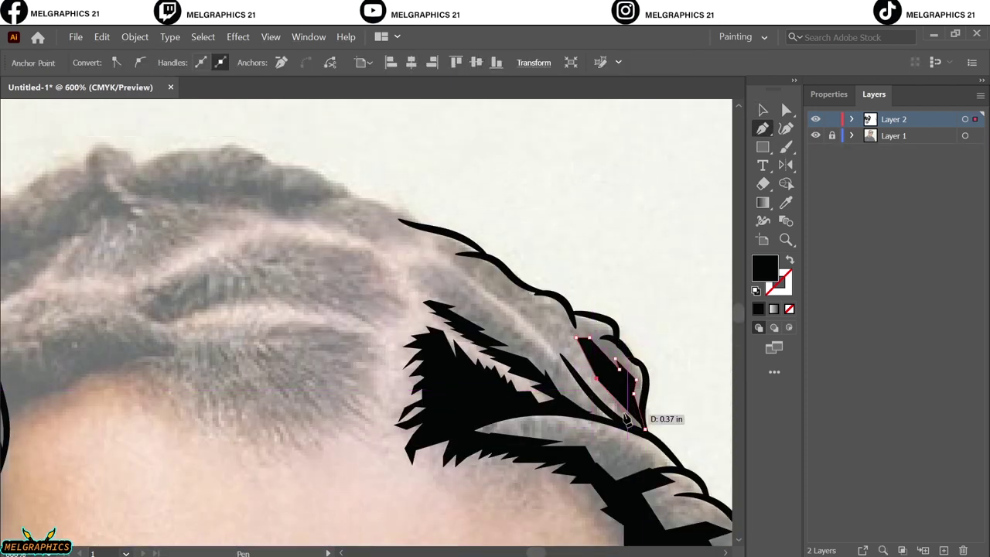
pyautogui.click(615, 420)
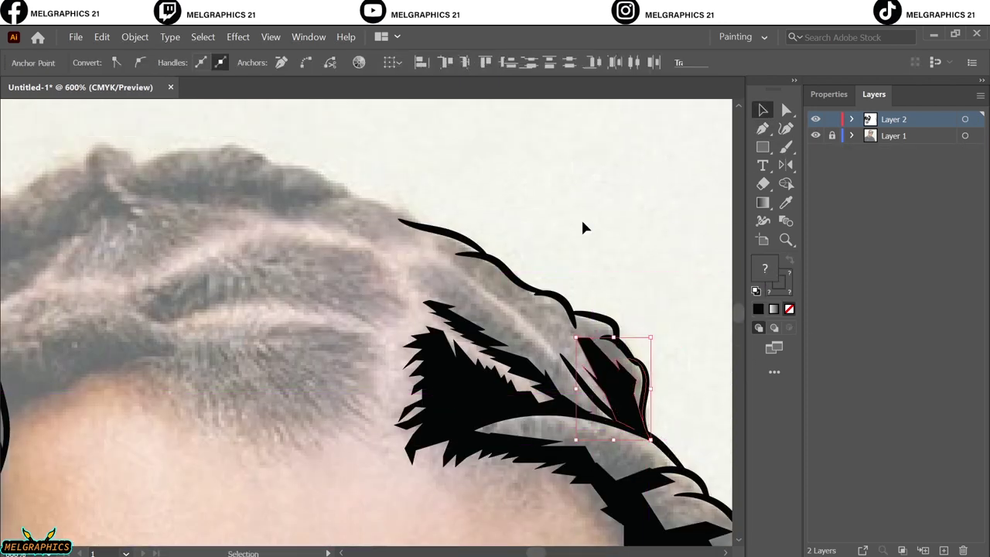
pyautogui.keyDown('ctrl'); pyautogui.click(606, 292); pyautogui.keyUp('ctrl')
# Step: Draw a jagged black hair shape along the inner edge of the upper outer braid, from its tip downward
pyautogui.scroll(2, 605, 292)
pyautogui.click(175, 206)
pyautogui.click(208, 256)
pyautogui.click(263, 284)
pyautogui.click(353, 345)
pyautogui.click(401, 383)
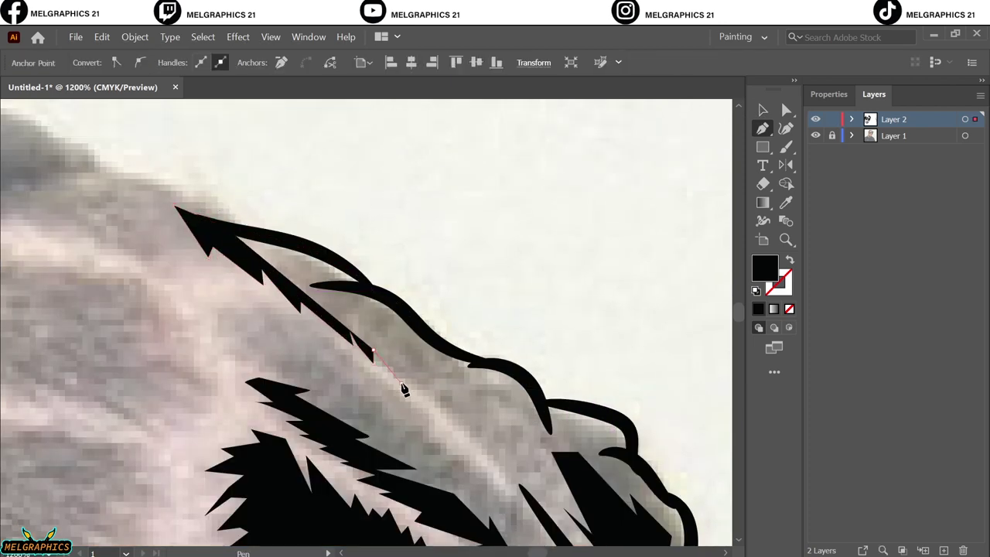
pyautogui.click(433, 402)
pyautogui.click(356, 316)
pyautogui.click(265, 254)
pyautogui.click(232, 222)
pyautogui.keyDown('ctrl'); pyautogui.click(605, 246); pyautogui.keyUp('ctrl')
pyautogui.scroll(-3, 604, 246)
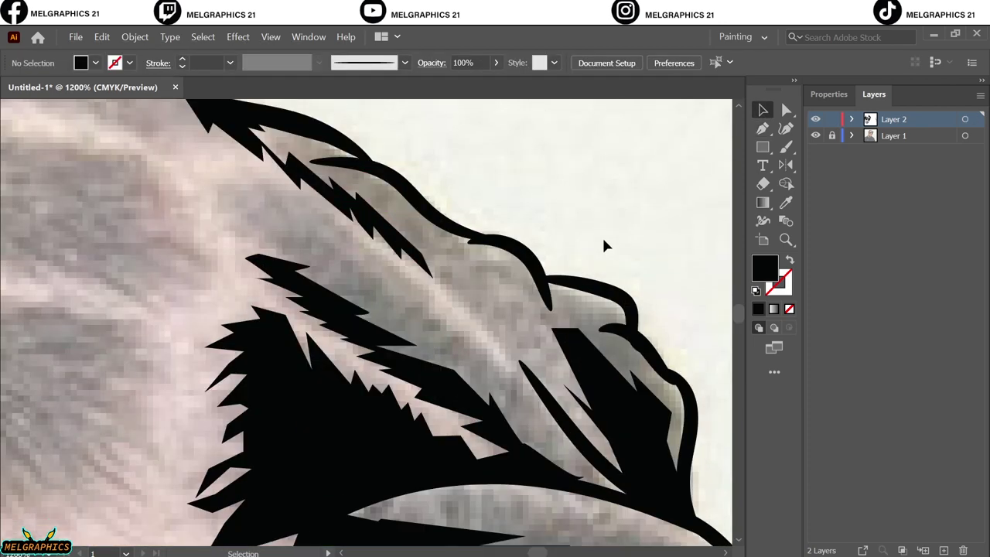
pyautogui.hotkey('ctrl', '0')
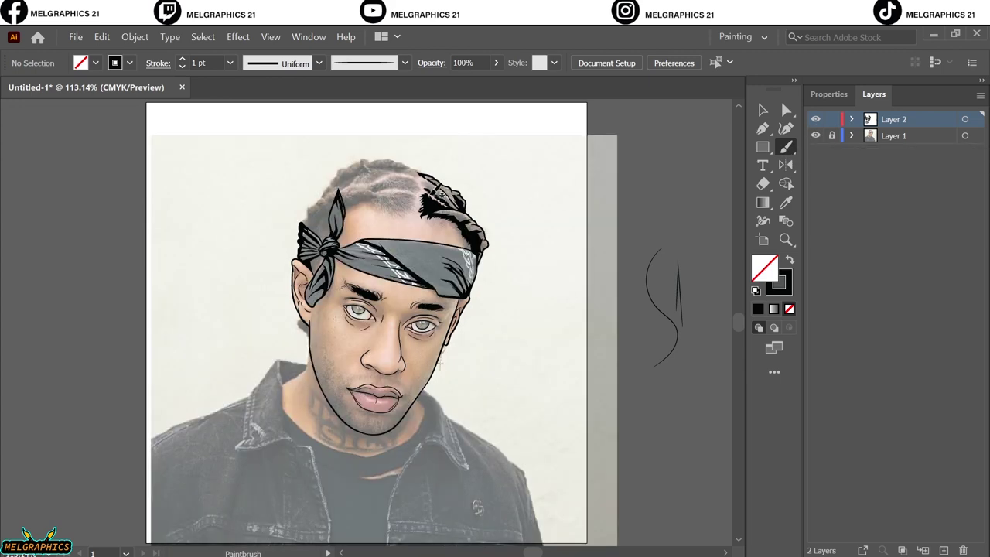
# Step: Begin an unfilled Pen outline with a jagged upper edge along the middle braid on the right side
pyautogui.press('p')
pyautogui.click(442, 174)
pyautogui.scroll(3, 441, 174)
pyautogui.click(510, 363)
pyautogui.click(492, 346)
pyautogui.click(491, 353)
pyautogui.click(464, 331)
pyautogui.click(463, 311)
pyautogui.click(442, 313)
pyautogui.click(409, 289)
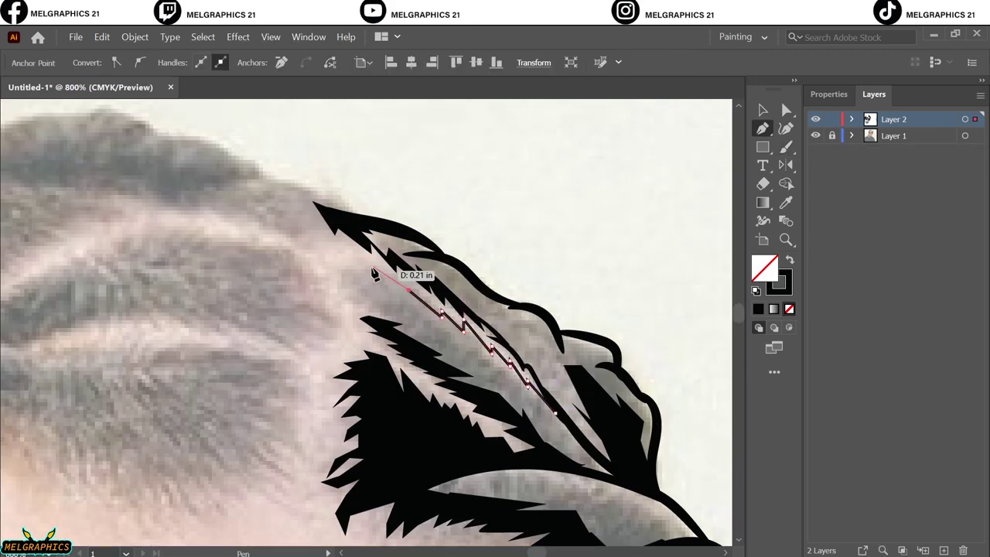
# Step: Extend the unfilled Pen outline around the middle braid's jagged tip and back along its lower edge
pyautogui.click(348, 325)
pyautogui.click(372, 316)
pyautogui.click(429, 331)
pyautogui.click(479, 348)
pyautogui.click(525, 387)
pyautogui.click(545, 425)
pyautogui.click(549, 454)
# Step: Close the middle braid's outline at the base of the braid and fill it solid black
pyautogui.click(642, 490)
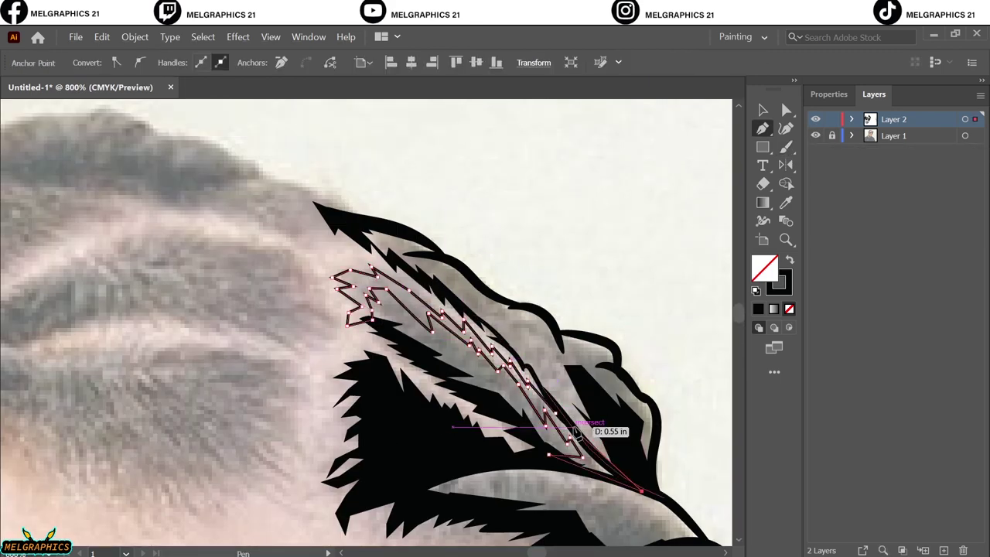
pyautogui.click(577, 435)
pyautogui.click(789, 259)
pyautogui.press('v')
pyautogui.click(607, 192)
pyautogui.hotkey('ctrl', '0')
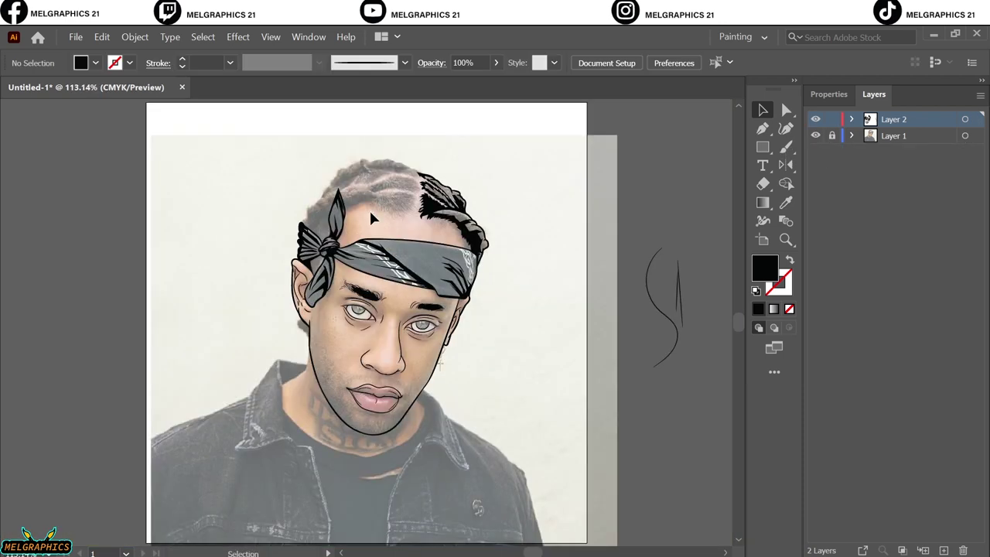
# Step: Draw a solid black hair shape with a jagged inner edge between the bandana knot and the ear
pyautogui.press('p')
pyautogui.scroll(5, 283, 232)
pyautogui.click(396, 451)
pyautogui.click(424, 379)
pyautogui.click(433, 365)
pyautogui.click(438, 348)
pyautogui.click(427, 335)
pyautogui.click(356, 377)
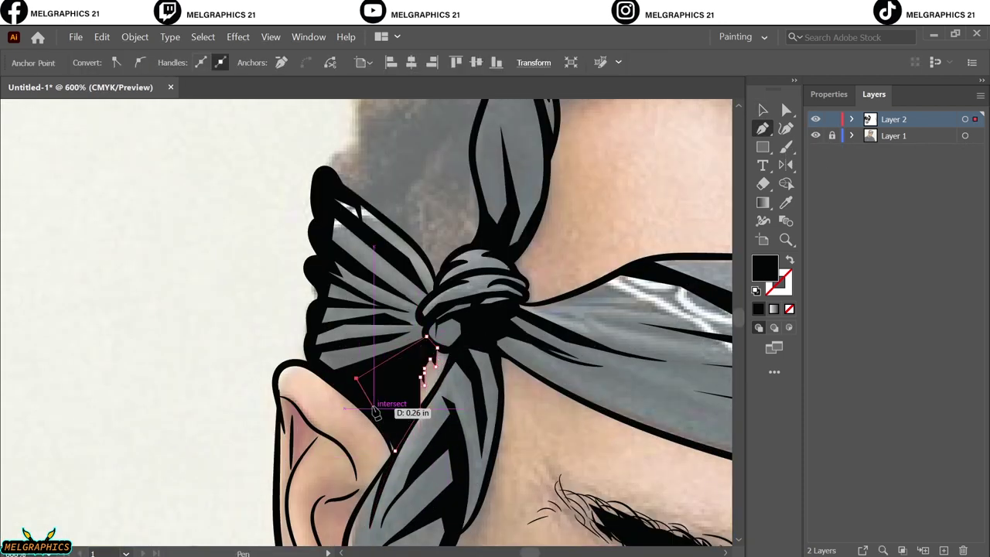
pyautogui.click(374, 410)
pyautogui.click(394, 449)
# Step: Start a solid black hair shape behind the bandana knot, with a jagged outer edge rising to the upright bandana tip
pyautogui.scroll(5, 344, 449)
pyautogui.click(363, 370)
pyautogui.click(413, 374)
pyautogui.click(436, 347)
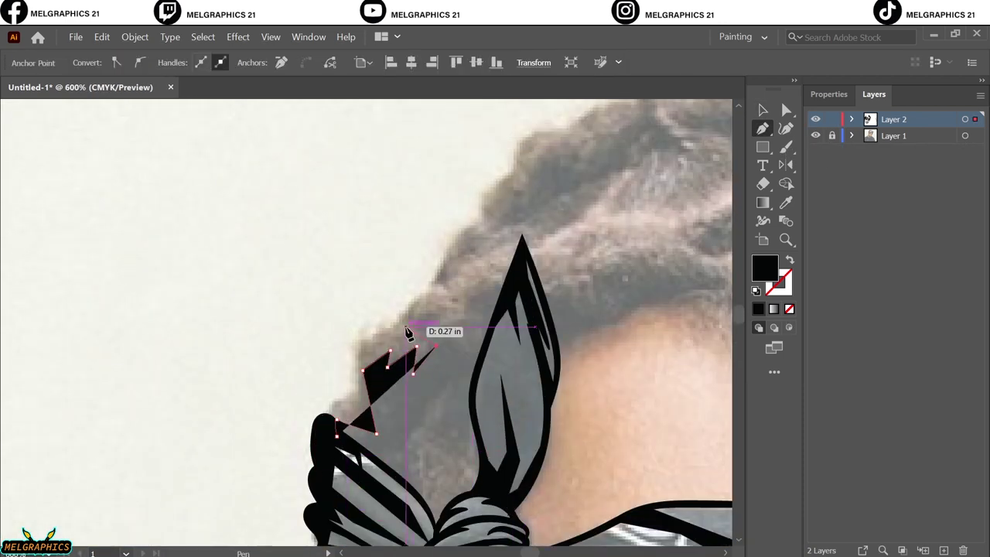
pyautogui.click(448, 322)
pyautogui.click(427, 292)
pyautogui.click(465, 290)
pyautogui.click(514, 272)
# Step: Complete the hair shape behind the bandana down the upright tail and along the knot's folds
pyautogui.click(485, 343)
pyautogui.click(473, 395)
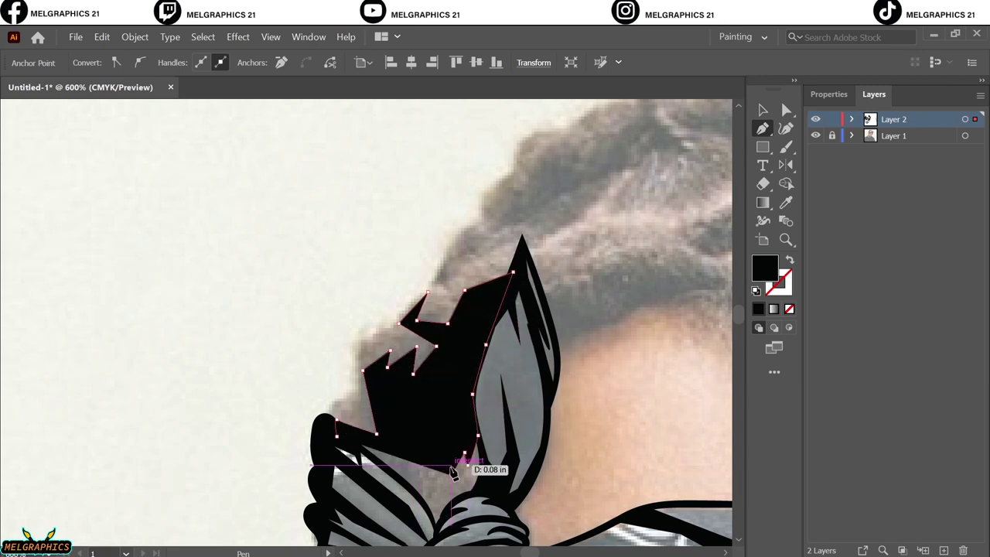
pyautogui.click(468, 464)
pyautogui.click(429, 520)
pyautogui.click(336, 423)
pyautogui.click(762, 110)
pyautogui.hotkey('ctrl', 'shift', 'a')
# Step: Review the whole line art at full artboard size with Layer 1 temporarily hidden
pyautogui.hotkey('ctrl', '0')
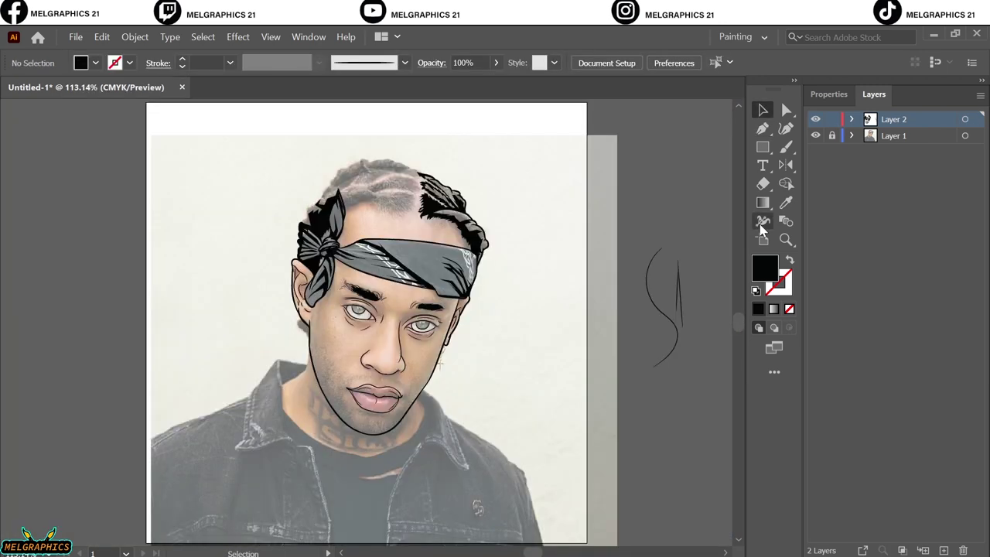
pyautogui.click(815, 135)
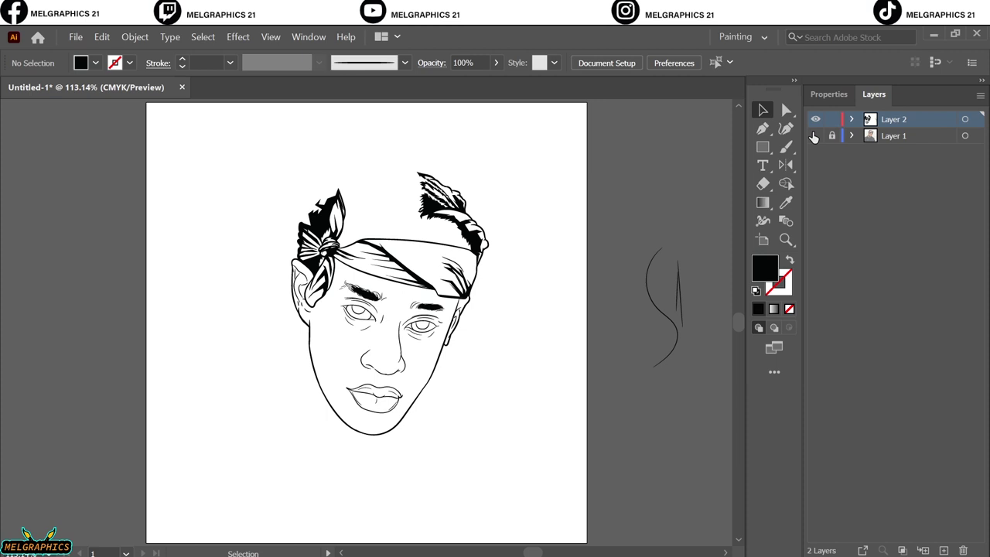
pyautogui.click(815, 135)
# Step: Begin a black Pen shape for the front hair section, with a jagged upper edge from the bandana tail towards the middle
pyautogui.press('p')
pyautogui.hotkey('ctrl', '=')
pyautogui.hotkey('ctrl', '=')
pyautogui.hotkey('ctrl', '=')
pyautogui.hotkey('ctrl', '=')
pyautogui.hotkey('ctrl', '=')
pyautogui.click(240, 322)
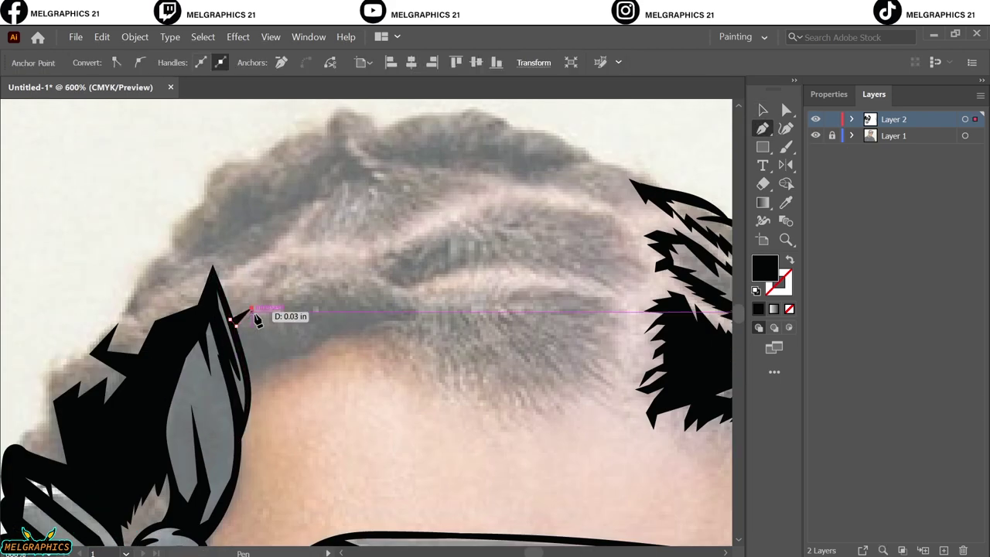
pyautogui.click(252, 310)
pyautogui.click(267, 303)
pyautogui.click(284, 323)
pyautogui.click(315, 294)
pyautogui.click(311, 289)
pyautogui.click(325, 303)
pyautogui.click(333, 285)
pyautogui.click(345, 306)
pyautogui.click(354, 285)
pyautogui.click(355, 294)
pyautogui.click(366, 285)
pyautogui.click(384, 291)
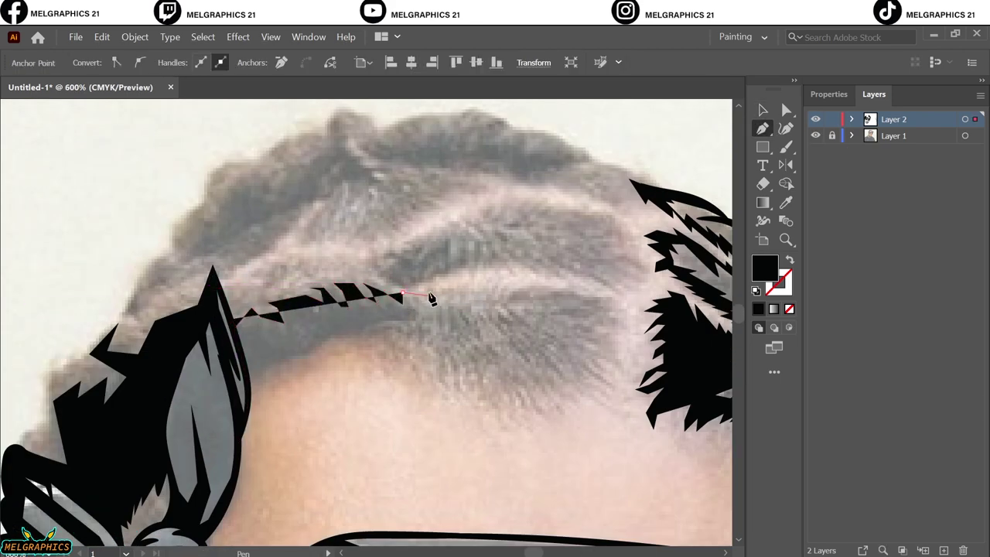
# Step: Continue the front hair section's jagged upper edge across to its outer corner beside the parting
pyautogui.click(432, 294)
pyautogui.click(484, 287)
pyautogui.click(513, 278)
pyautogui.click(541, 284)
pyautogui.click(591, 297)
pyautogui.click(624, 294)
# Step: Draw the front hair section's spiky edge down along the parting to the lower hairline
pyautogui.click(615, 319)
pyautogui.click(612, 337)
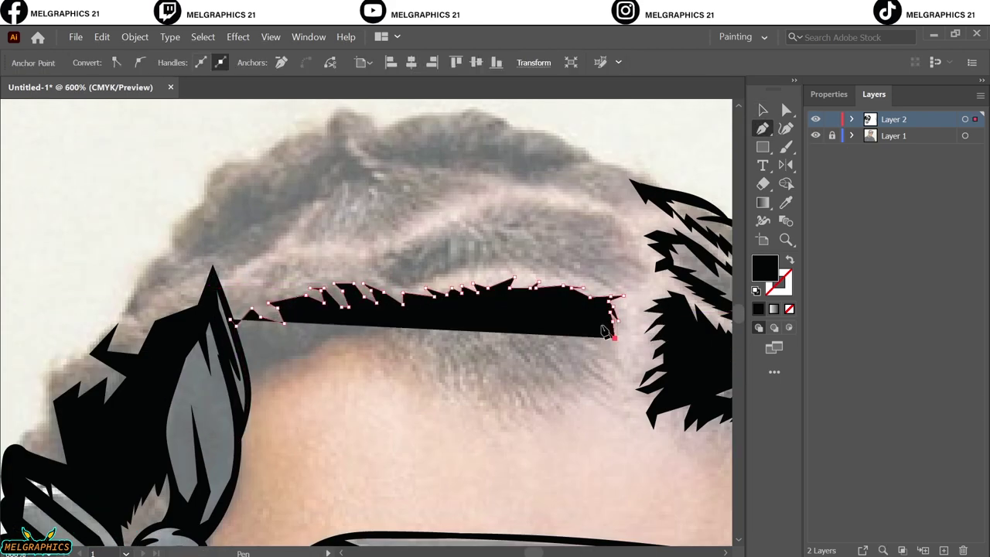
pyautogui.click(622, 344)
pyautogui.click(606, 350)
pyautogui.click(623, 371)
pyautogui.click(608, 363)
pyautogui.click(611, 408)
pyautogui.click(596, 379)
pyautogui.click(582, 400)
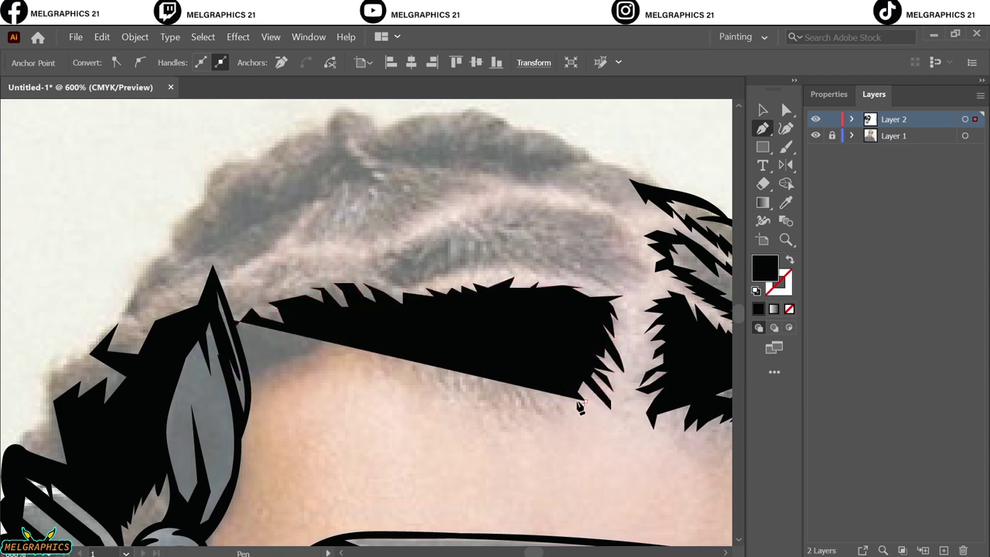
# Step: Switch the front hair section to an unfilled outline and trace its jagged lower edge back along the hairline
pyautogui.click(541, 423)
pyautogui.hotkey('shift', 'x')
pyautogui.click(530, 413)
pyautogui.click(470, 397)
pyautogui.click(450, 387)
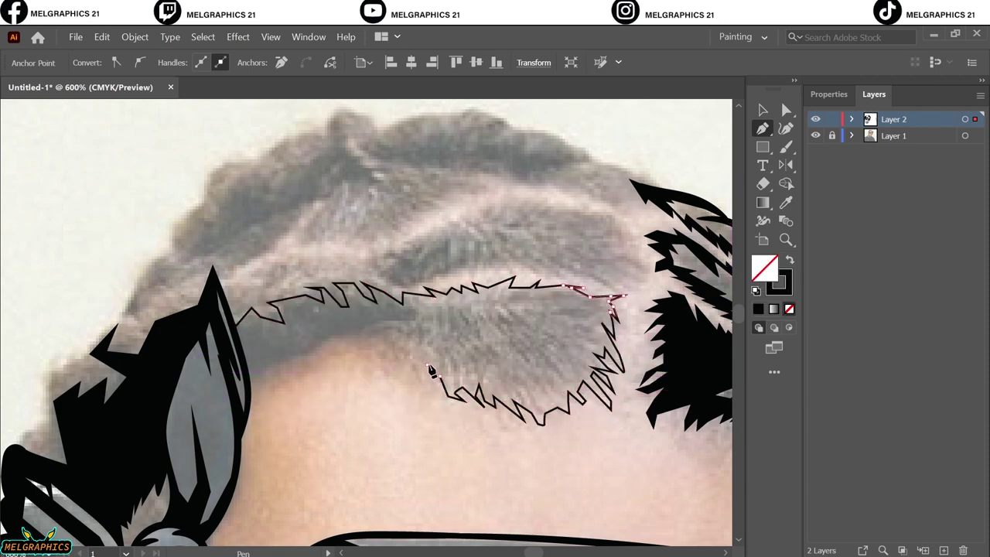
pyautogui.click(434, 379)
pyautogui.click(417, 363)
# Step: Close the front hair section at the bandana tail and fill it solid black
pyautogui.click(397, 347)
pyautogui.click(381, 338)
pyautogui.click(235, 324)
pyautogui.hotkey('shift', 'x')
pyautogui.press('v')
pyautogui.click(606, 436)
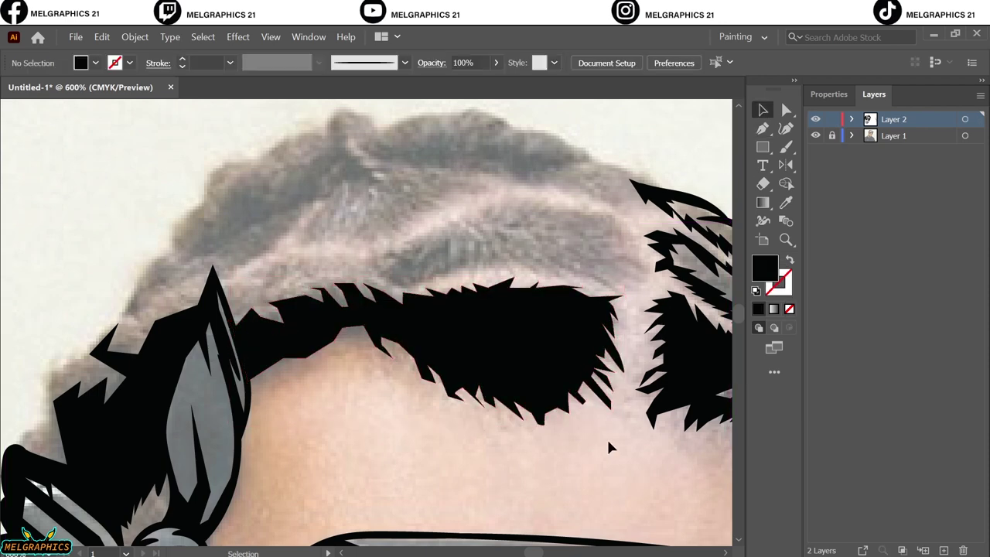
# Step: Paint 2 pt scalloped outlines around the braid behind the bandana and curved strands over the front hair section
pyautogui.scroll(3, 427, 396)
pyautogui.hotkey('shift', 'x')
pyautogui.scroll(-3, 189, 158)
pyautogui.hscroll(-3, 163, 412)
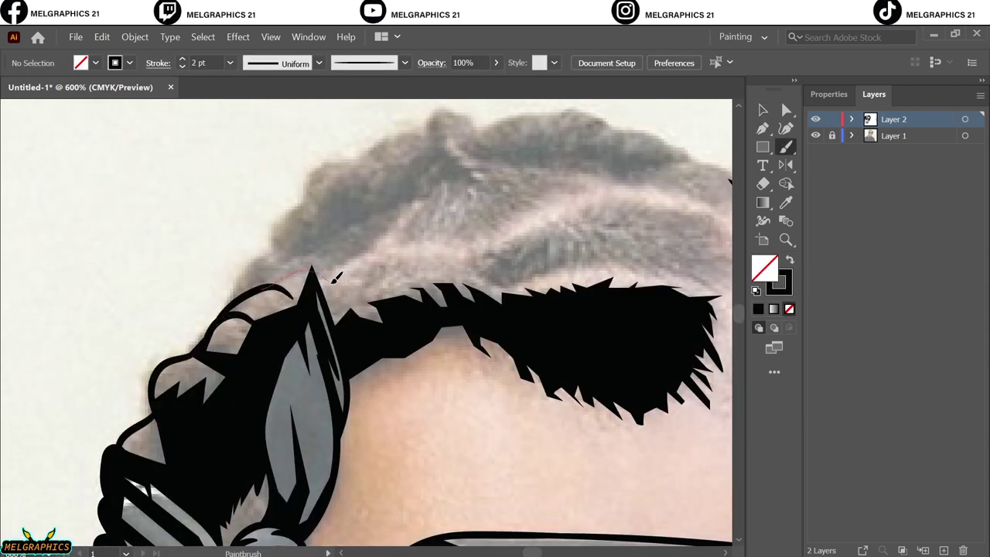
pyautogui.scroll(4, 327, 343)
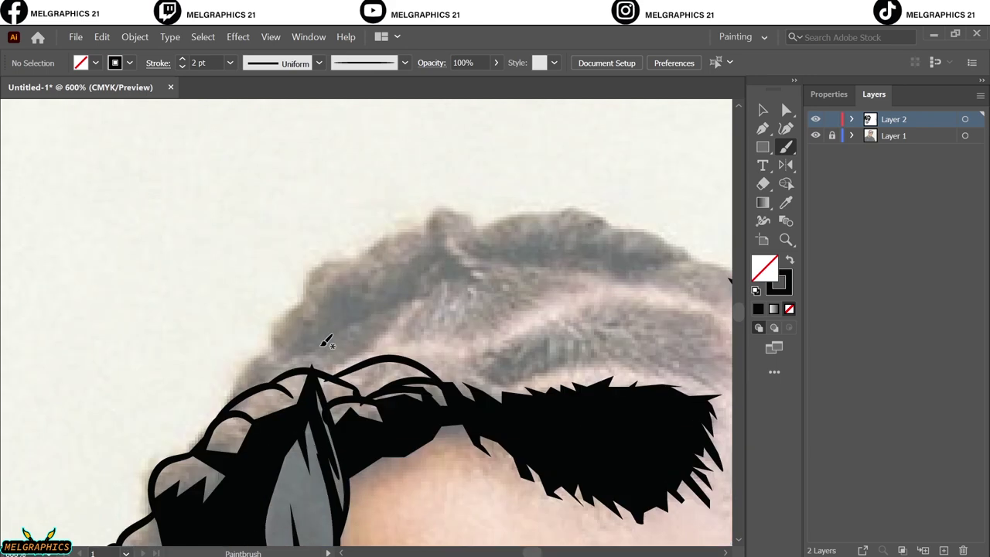
# Step: Paint scalloped strokes up the outer braid to the crown peak and add crease strokes beneath the peak
pyautogui.moveTo(229, 440); pyautogui.dragTo(272, 384)
pyautogui.moveTo(274, 375); pyautogui.dragTo(308, 336)
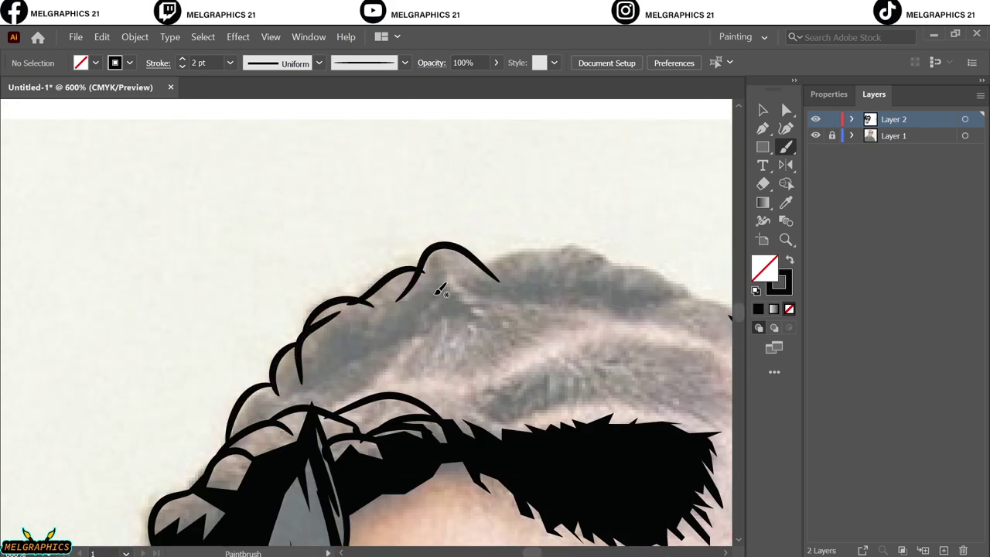
pyautogui.moveTo(477, 309); pyautogui.dragTo(476, 315)
pyautogui.scroll(2, 494, 386)
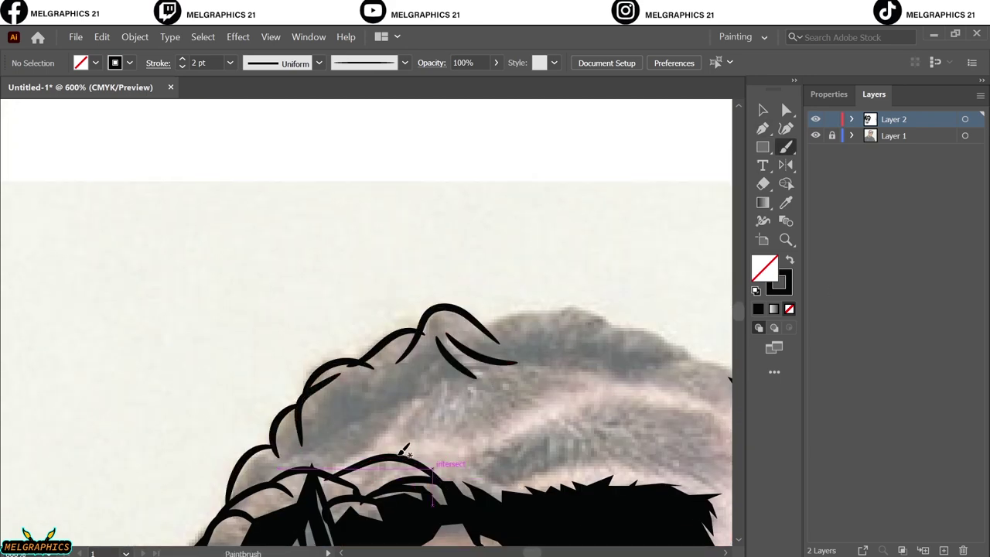
# Step: Start an unfilled Pen outline with a jagged upper edge along the hair section above the front one
pyautogui.press('p')
pyautogui.moveTo(477, 452); pyautogui.dragTo(496, 448)
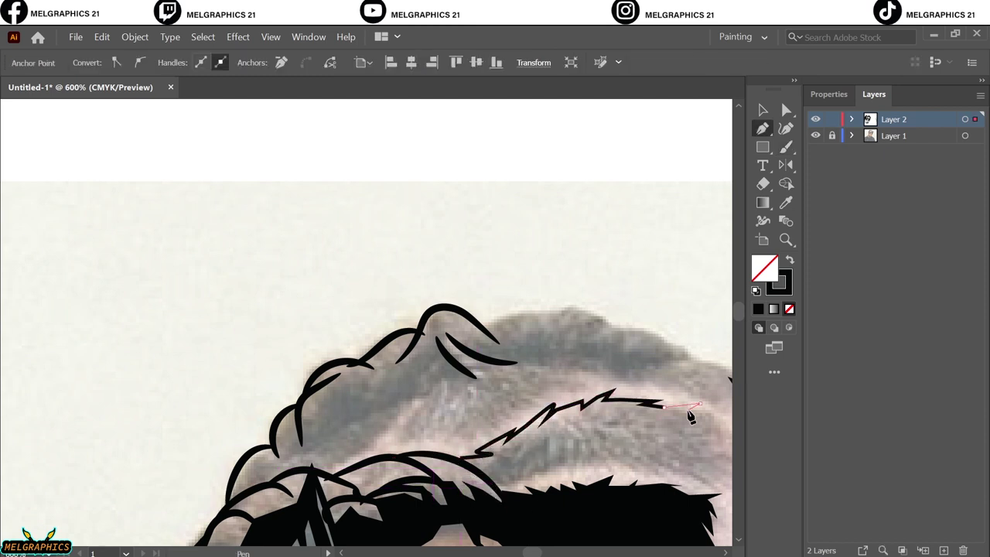
pyautogui.hscroll(3, 691, 416)
# Step: Draw the spiky end of the second hair section's outline down along the parting
pyautogui.click(572, 402)
pyautogui.click(588, 424)
pyautogui.click(591, 444)
pyautogui.click(594, 468)
pyautogui.click(588, 491)
# Step: Trace the second hair section's jagged lower edge back towards the painted braid strands
pyautogui.click(519, 457)
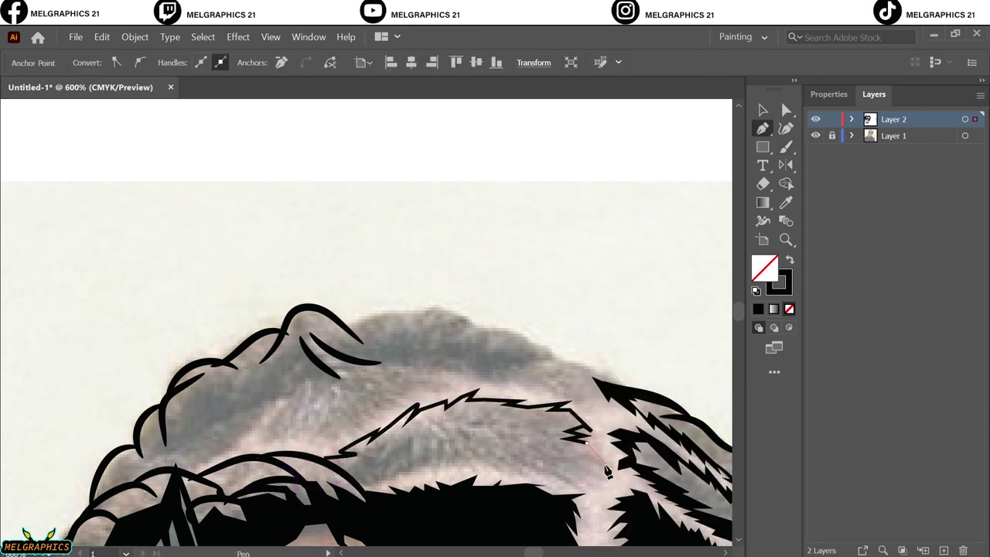
pyautogui.click(514, 470)
pyautogui.click(498, 464)
pyautogui.click(479, 474)
pyautogui.click(464, 459)
pyautogui.click(444, 451)
pyautogui.click(417, 467)
pyautogui.click(391, 478)
pyautogui.click(369, 489)
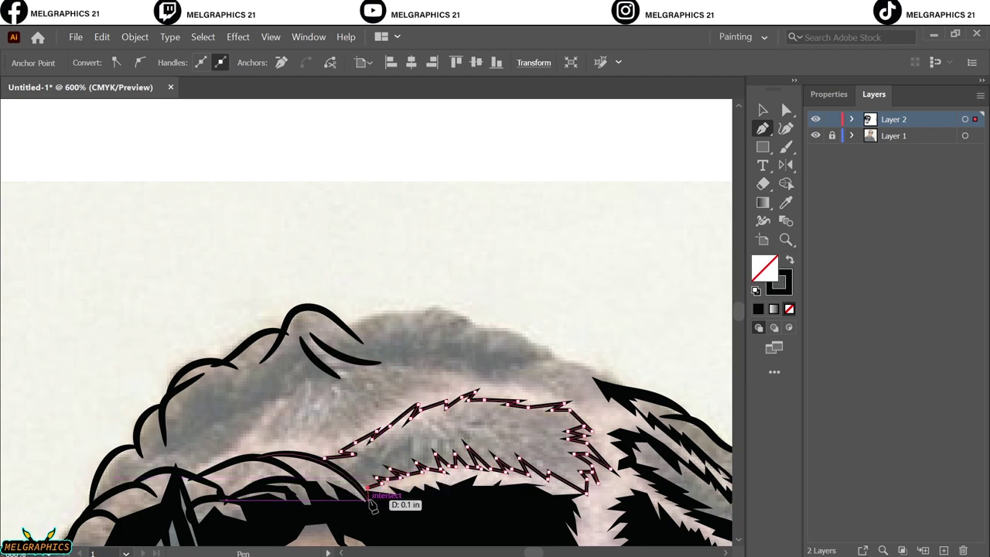
# Step: Close the second hair section's outline and fill it solid black
pyautogui.click(342, 454)
pyautogui.hotkey('shift', 'x')
pyautogui.press('v')
pyautogui.hotkey('ctrl', 'shift', 'a')
# Step: Review the filled hair sections on the full artboard with Layer 1 temporarily hidden
pyautogui.hotkey('ctrl', '0')
pyautogui.click(815, 136)
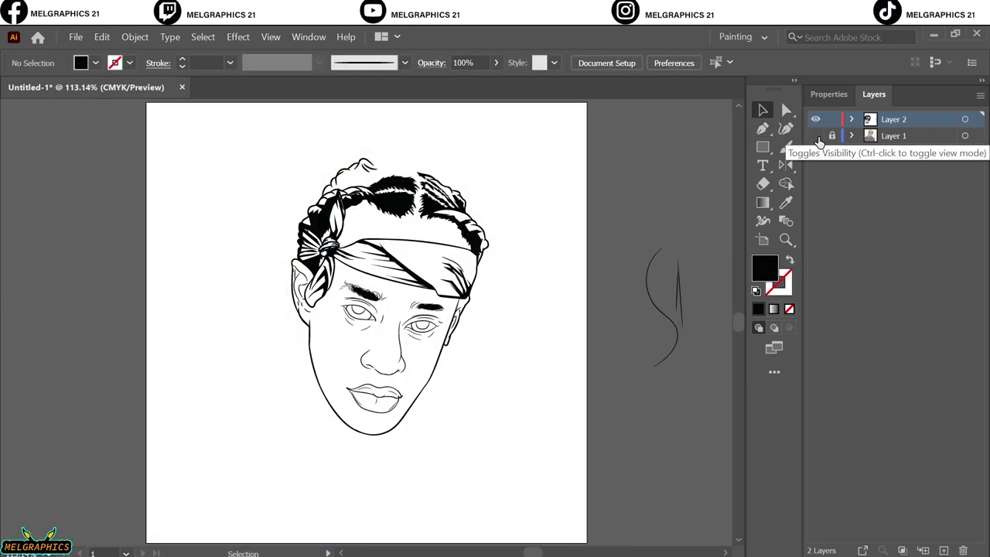
pyautogui.click(815, 136)
# Step: Begin a solid black Pen shape with jagged points inside the lowest scallops of the outer braid
pyautogui.scroll(6, 320, 302)
pyautogui.scroll(4, 320, 302)
pyautogui.press('p')
pyautogui.click(49, 433)
pyautogui.click(61, 395)
pyautogui.click(86, 344)
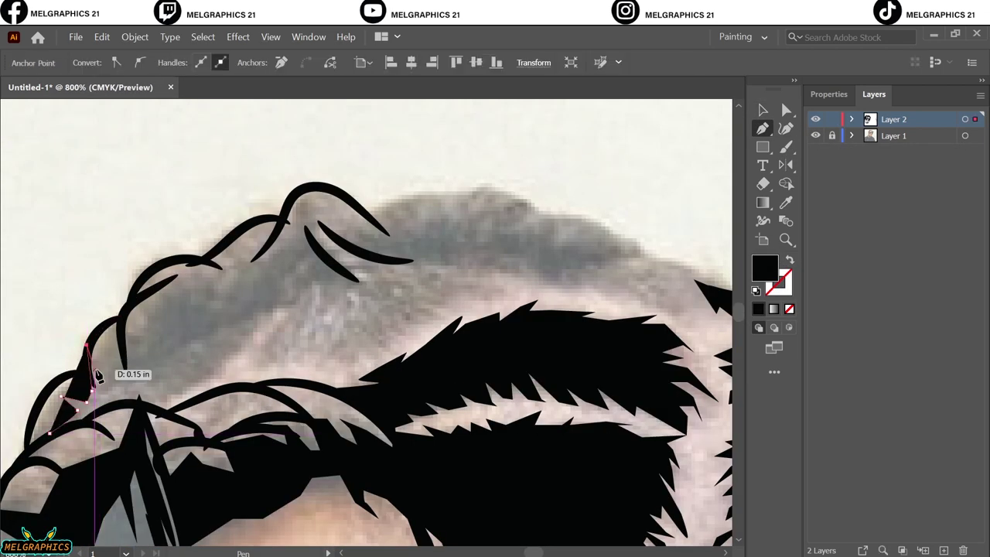
pyautogui.click(97, 371)
# Step: Continue the black braid shape inside the upper scallops to the crown peak and down below the crease stroke
pyautogui.click(120, 324)
pyautogui.click(150, 308)
pyautogui.click(190, 280)
pyautogui.click(223, 297)
pyautogui.click(242, 264)
pyautogui.click(297, 209)
pyautogui.click(337, 259)
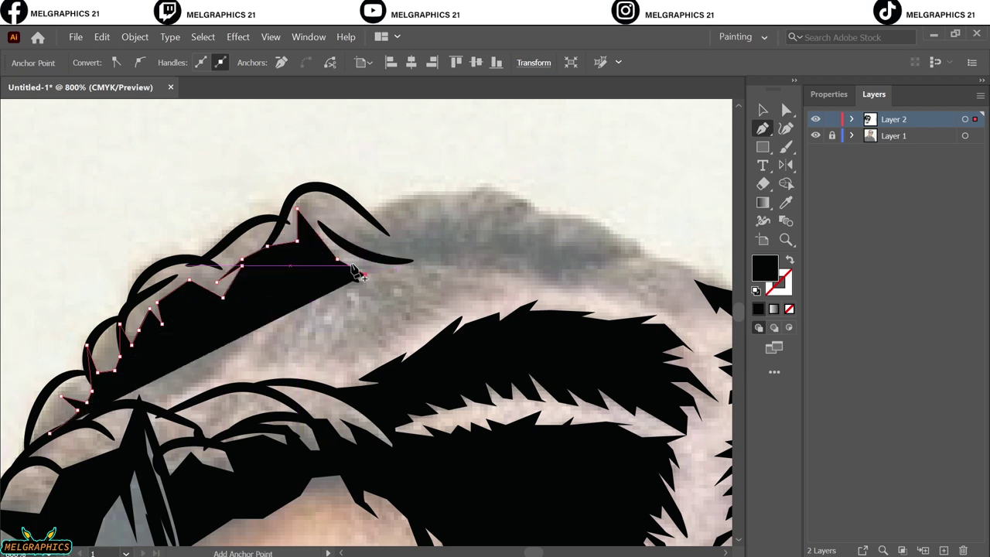
pyautogui.click(365, 273)
pyautogui.click(412, 261)
pyautogui.click(433, 267)
pyautogui.click(447, 294)
pyautogui.click(443, 307)
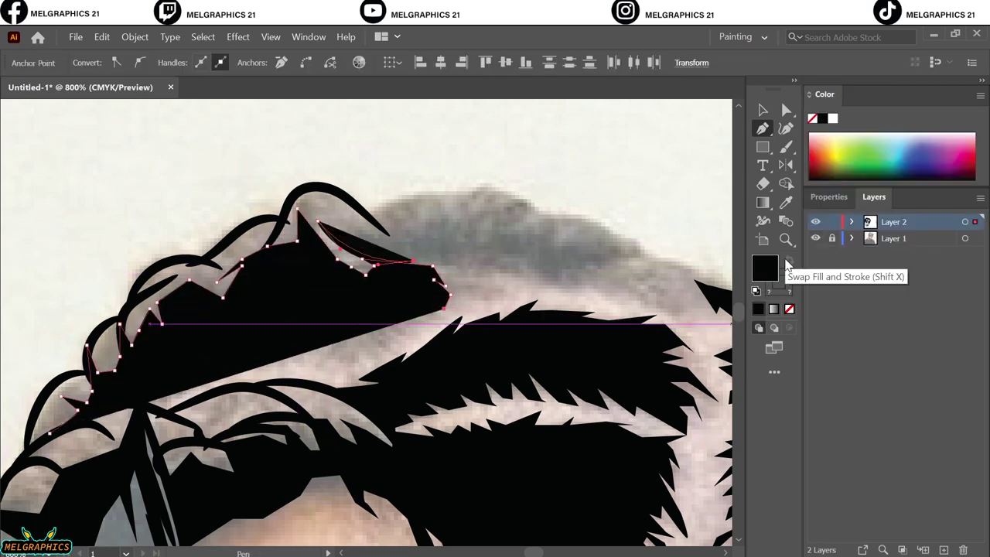
pyautogui.moveTo(447, 293); pyautogui.dragTo(453, 278)
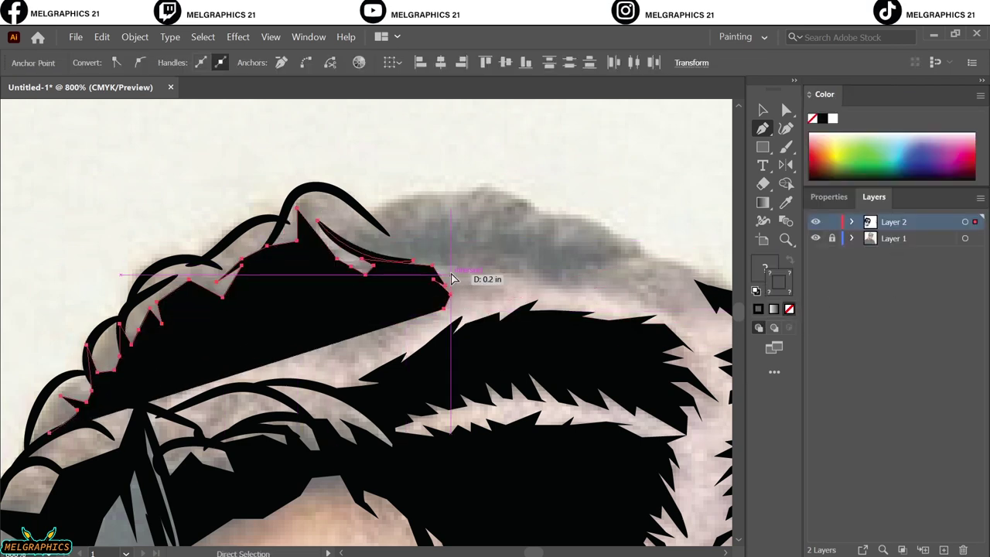
pyautogui.hotkey('ctrl', 'z')
# Step: Resume the braid path from its last anchor as an unfilled outline and trace the jagged end below the crown creases
pyautogui.press('v')
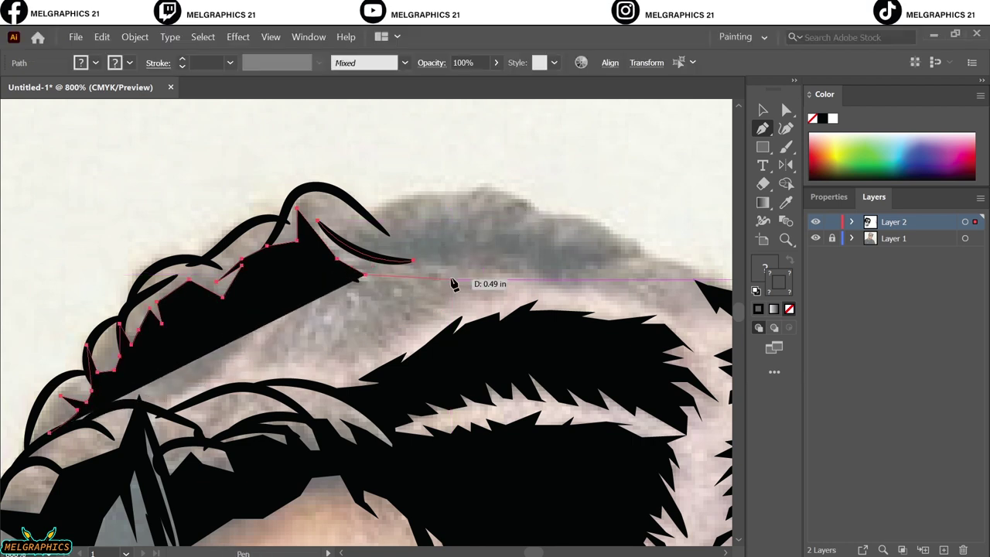
pyautogui.click(373, 309)
pyautogui.press('p')
pyautogui.click(364, 274)
pyautogui.hotkey('shift', 'x')
pyautogui.click(441, 294)
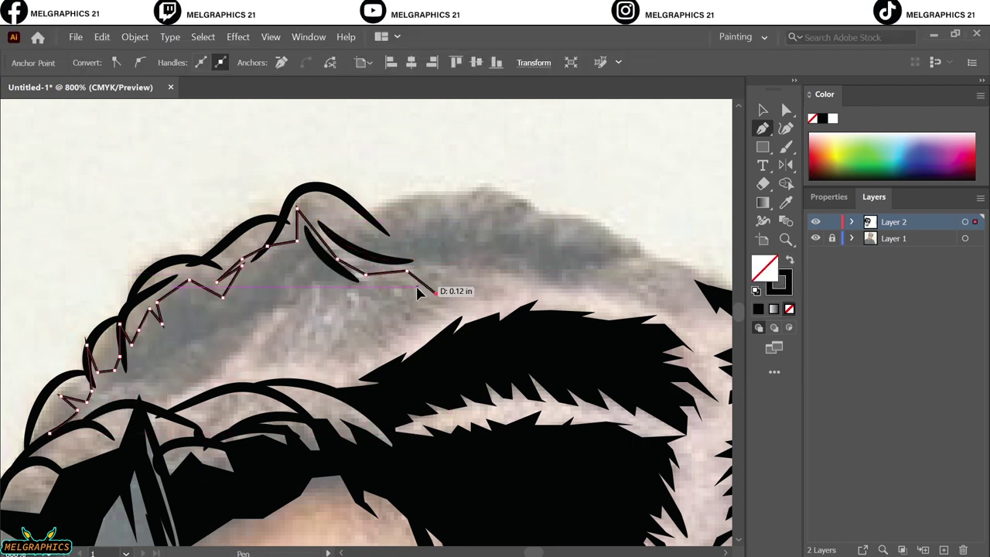
pyautogui.click(377, 338)
pyautogui.click(390, 344)
pyautogui.click(366, 353)
# Step: Extend the unfilled braid outline along the jagged lower edge of the grey patch below the crown creases
pyautogui.click(340, 357)
pyautogui.click(319, 352)
pyautogui.click(282, 355)
pyautogui.click(259, 352)
pyautogui.click(260, 334)
pyautogui.click(280, 311)
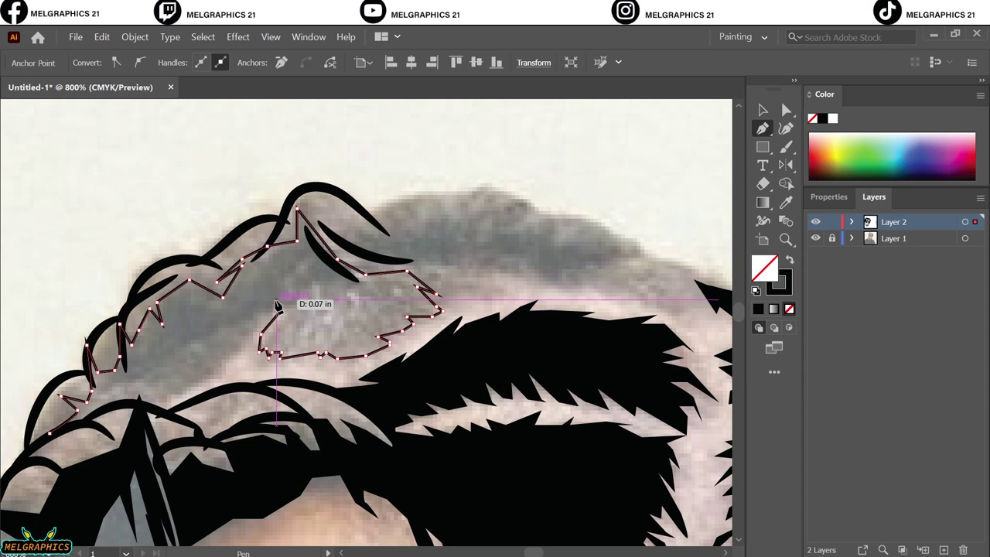
# Step: Close the braid outline along the outer braid's lower edge back to its first anchor and fill it solid black
pyautogui.click(233, 324)
pyautogui.click(246, 346)
pyautogui.click(192, 383)
pyautogui.click(159, 408)
pyautogui.click(93, 412)
pyautogui.click(49, 432)
pyautogui.click(789, 263)
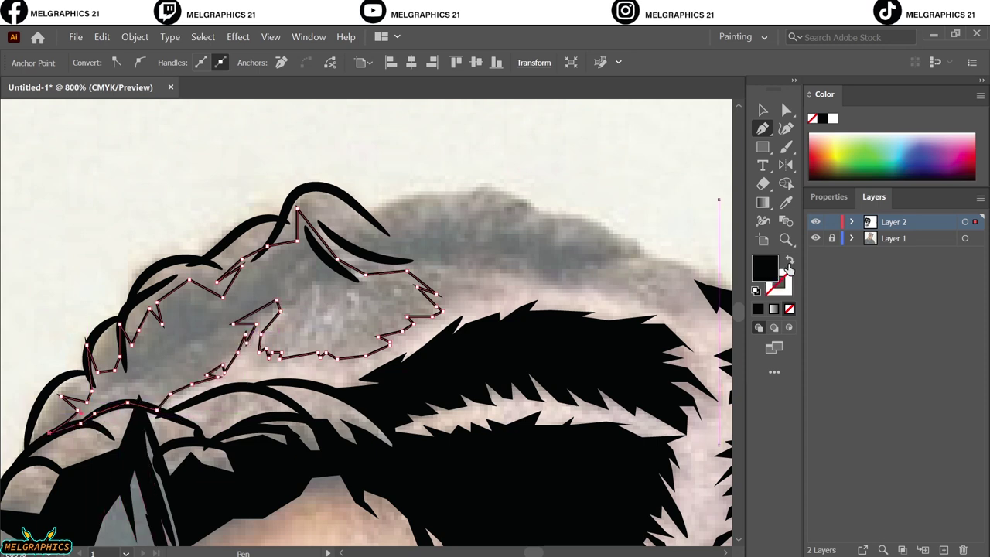
pyautogui.press('v')
# Step: Begin a jagged black Pen shape from the crown crease strokes across the top of the grey braid to its right end
pyautogui.click(443, 224)
pyautogui.click(366, 282)
pyautogui.click(380, 259)
pyautogui.click(321, 225)
pyautogui.click(442, 222)
pyautogui.click(476, 224)
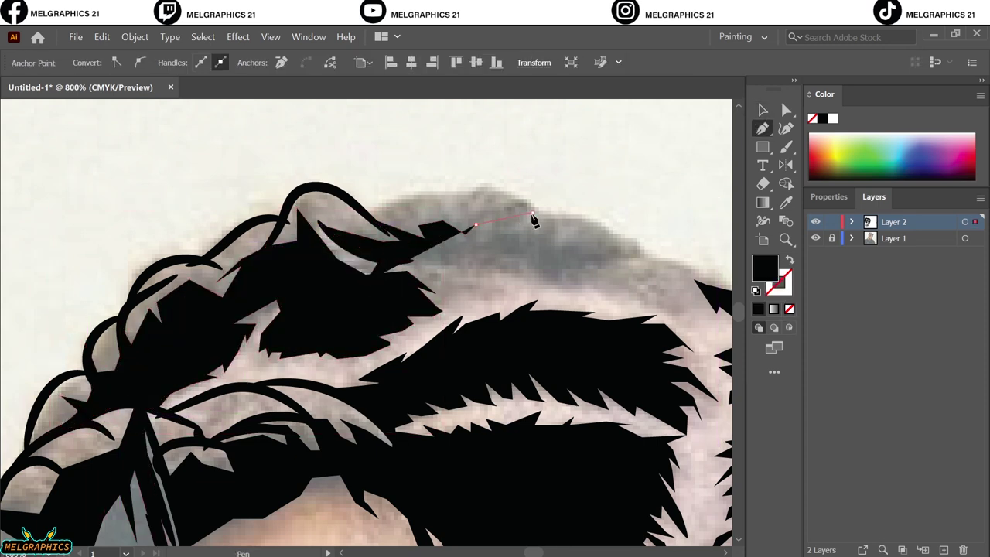
pyautogui.click(533, 212)
pyautogui.click(581, 246)
pyautogui.click(629, 253)
pyautogui.click(611, 285)
# Step: Trace the underside of the crown braid shape as an unfilled outline, close it at the crease and fill it black
pyautogui.hotkey('shift', 'x')
pyautogui.click(526, 267)
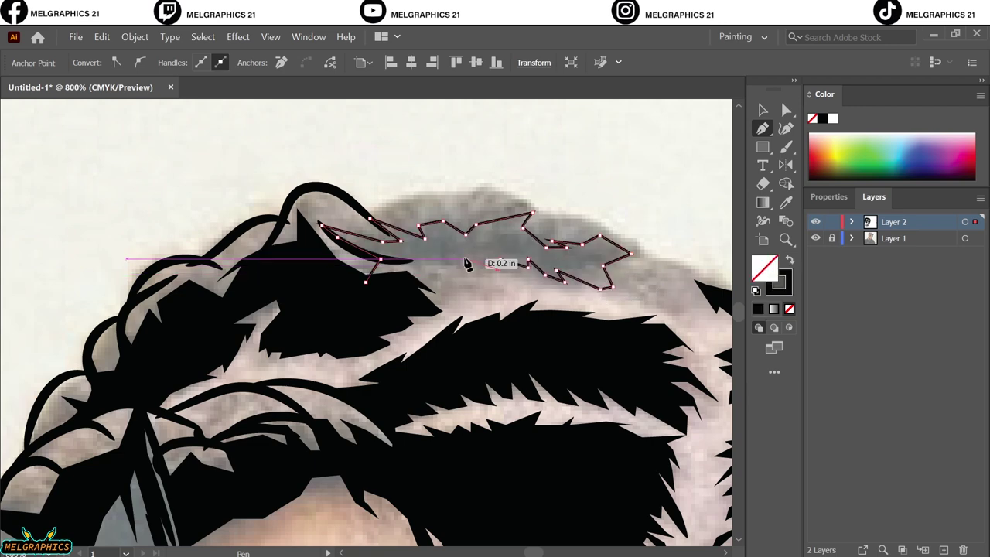
pyautogui.click(437, 269)
pyautogui.click(366, 282)
pyautogui.hotkey('shift', 'x')
pyautogui.hotkey('ctrl', 'shift', 'a')
# Step: Check the hair with Layer 1 temporarily hidden and paint 2 pt curved outlines along the top of the crown's right-hand braid
pyautogui.hotkey('ctrl', '0')
pyautogui.click(815, 238)
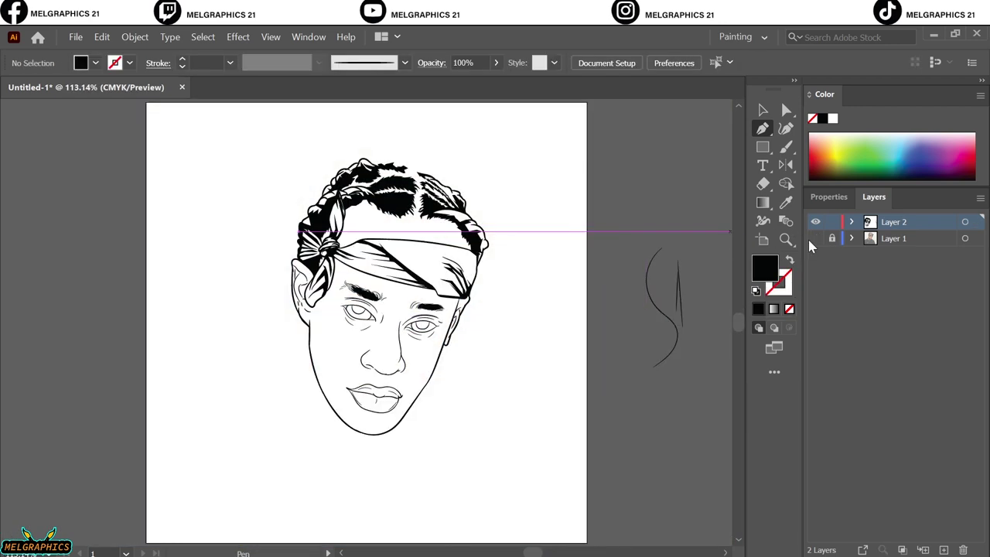
pyautogui.scroll(6, 567, 310)
pyautogui.moveTo(287, 303); pyautogui.dragTo(379, 309)
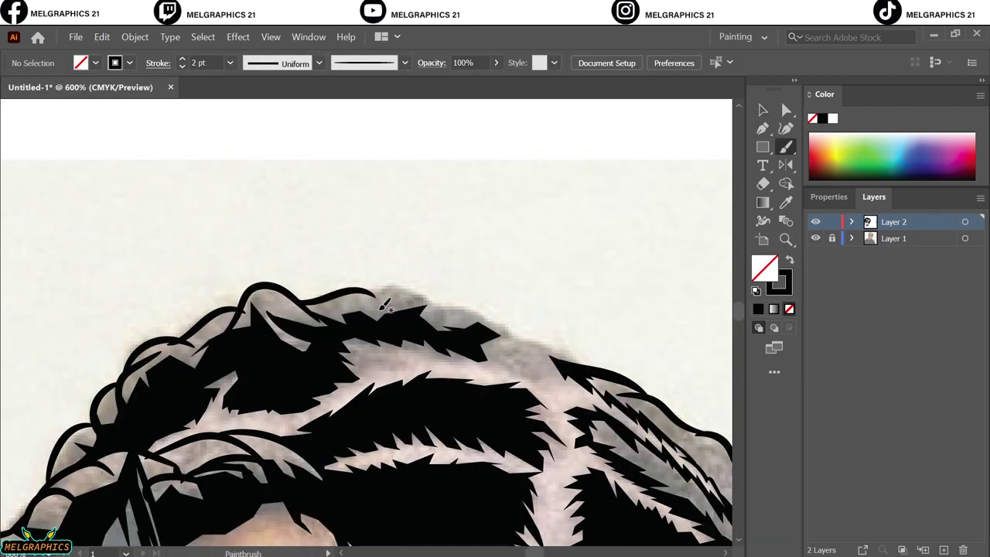
# Step: Draw a jagged closed Pen shape between the last scallop and the right-hand hair section, and fill it solid black
pyautogui.press('p')
pyautogui.click(514, 339)
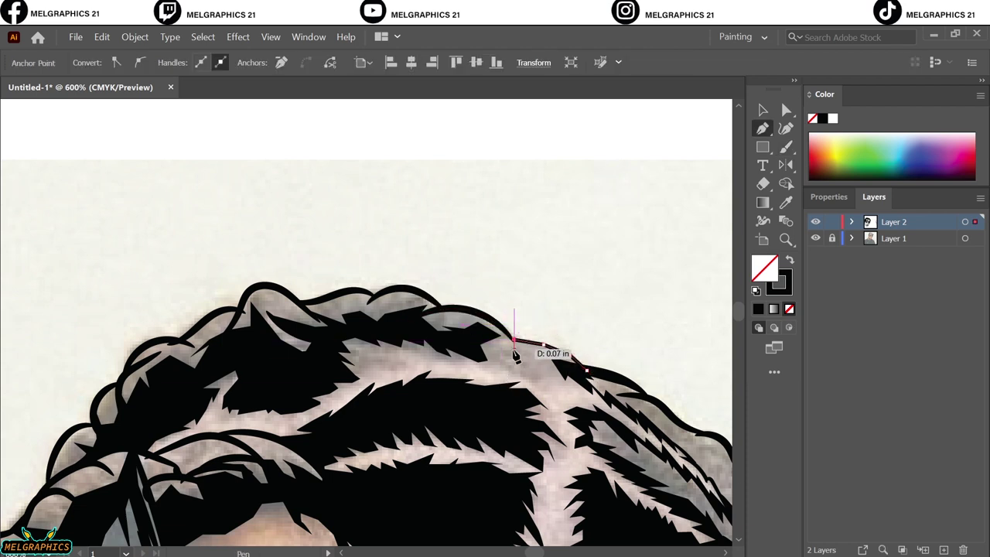
pyautogui.click(544, 346)
pyautogui.click(504, 353)
pyautogui.click(531, 356)
pyautogui.click(551, 361)
pyautogui.click(573, 358)
pyautogui.click(555, 379)
pyautogui.click(513, 339)
pyautogui.hotkey('shift', 'x')
pyautogui.hotkey('ctrl', 'shift', 'a')
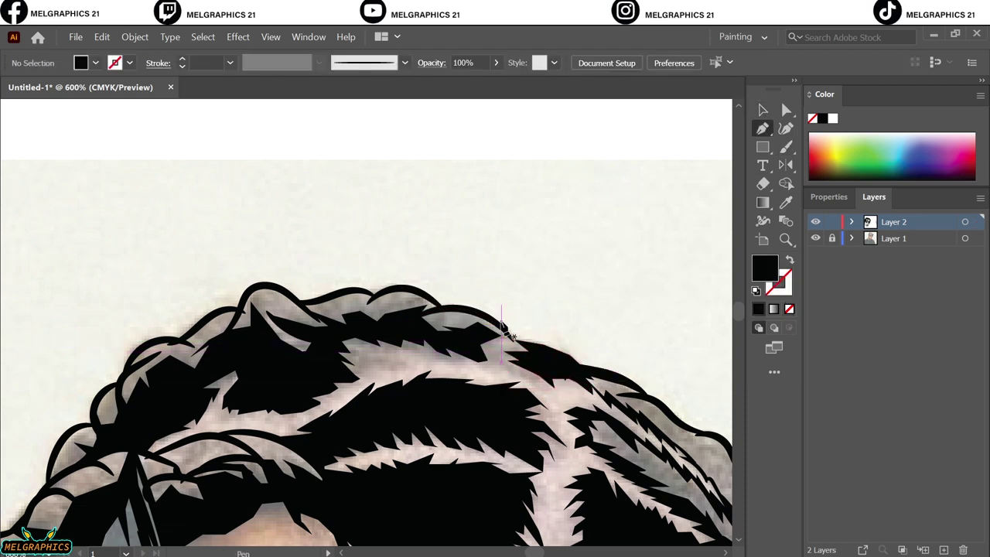
# Step: Add a small jagged black Pen shape bridging the braid's tip and the new hair section under the last scallop
pyautogui.click(501, 321)
pyautogui.click(541, 347)
pyautogui.click(487, 344)
pyautogui.click(502, 371)
pyautogui.click(454, 345)
pyautogui.click(501, 322)
pyautogui.hotkey('ctrl', 'shift', 'a')
# Step: Collapse the Color panel and fill both nostrils with solid black Pencil shapes
pyautogui.press('n')
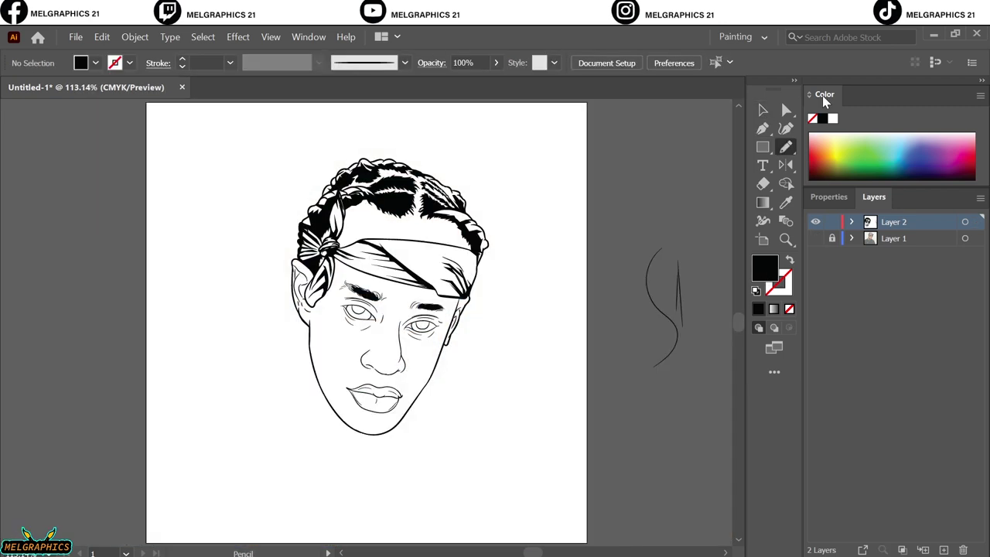
pyautogui.doubleClick(825, 94)
pyautogui.scroll(10, 273, 352)
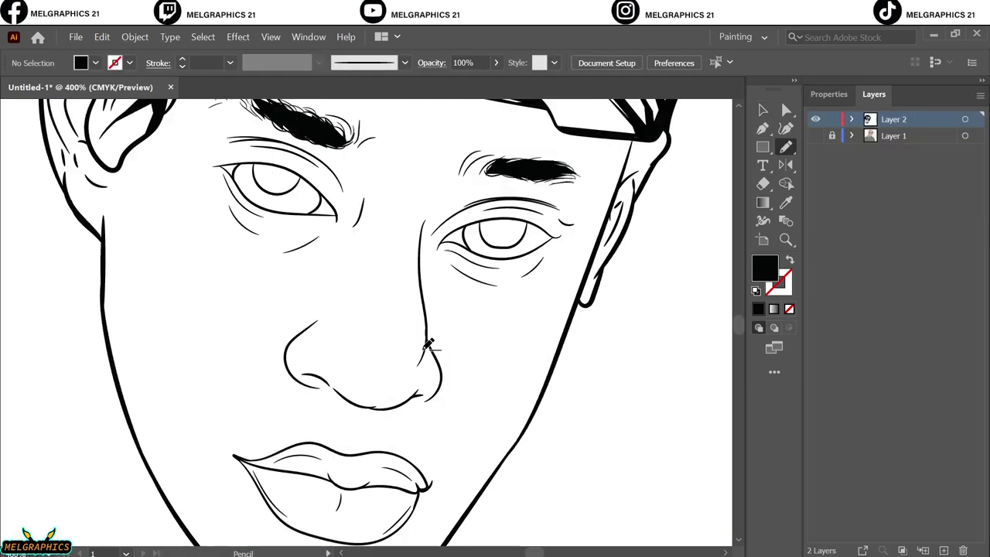
pyautogui.moveTo(296, 357); pyautogui.dragTo(296, 357)
pyautogui.scroll(5, 183, 327)
pyautogui.moveTo(163, 236); pyautogui.dragTo(36, 238)
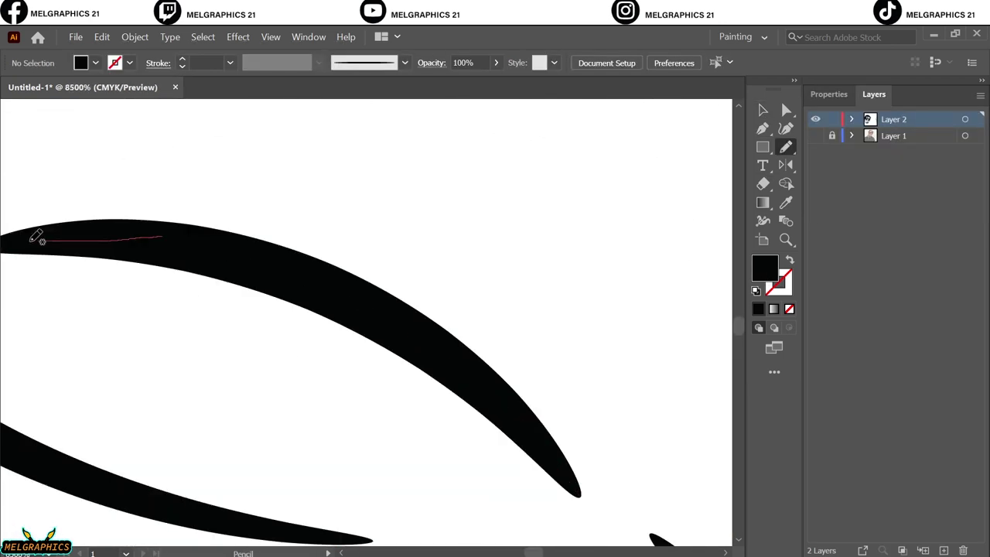
pyautogui.moveTo(412, 350); pyautogui.dragTo(417, 352)
# Step: Shade the upper part of both irises with wavy black Pencil shapes and thicken the right eye's upper lid to its outer corner
pyautogui.scroll(-10, 417, 352)
pyautogui.scroll(8, 442, 380)
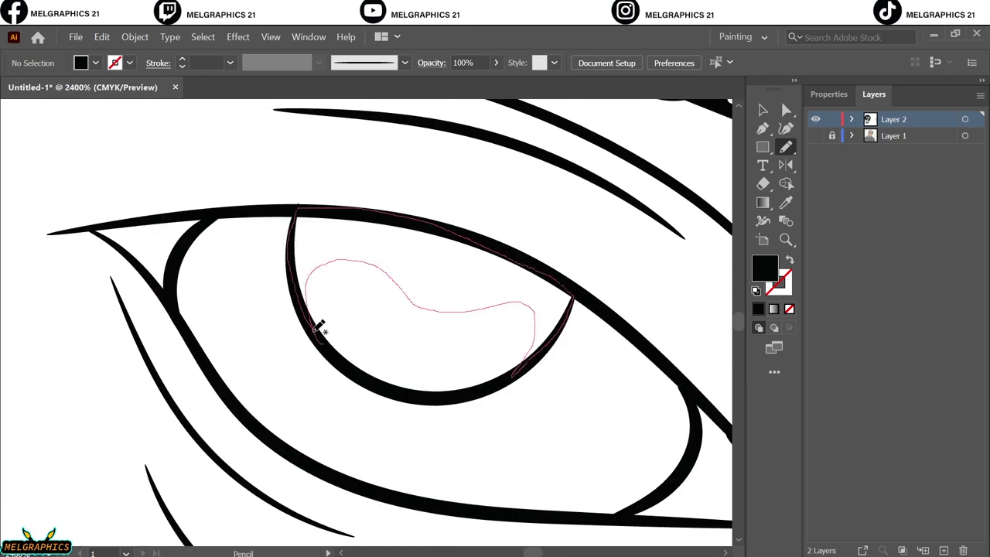
pyautogui.moveTo(319, 327); pyautogui.dragTo(318, 326)
pyautogui.scroll(-10, 431, 283)
pyautogui.scroll(8, 372, 325)
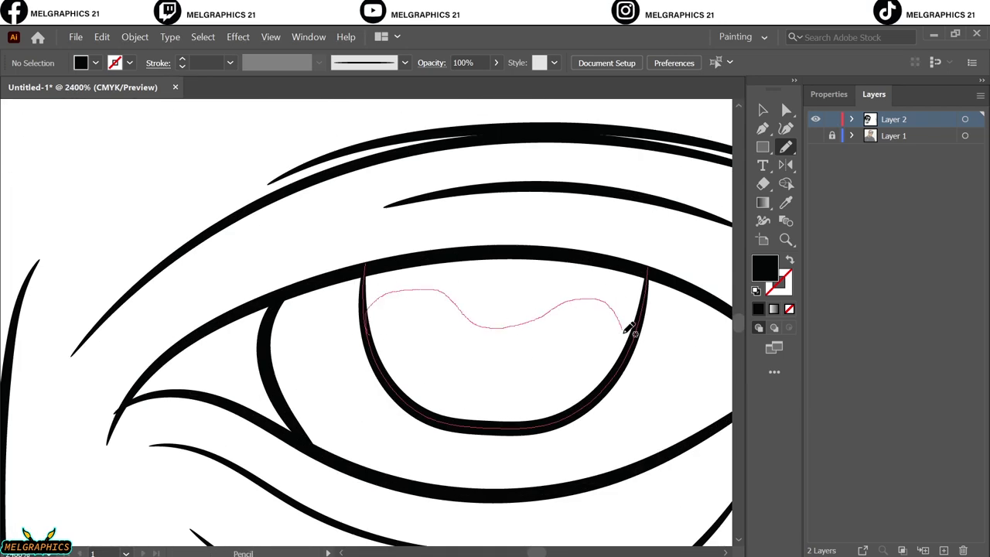
pyautogui.moveTo(219, 332); pyautogui.dragTo(219, 333)
pyautogui.hscroll(5, 364, 310)
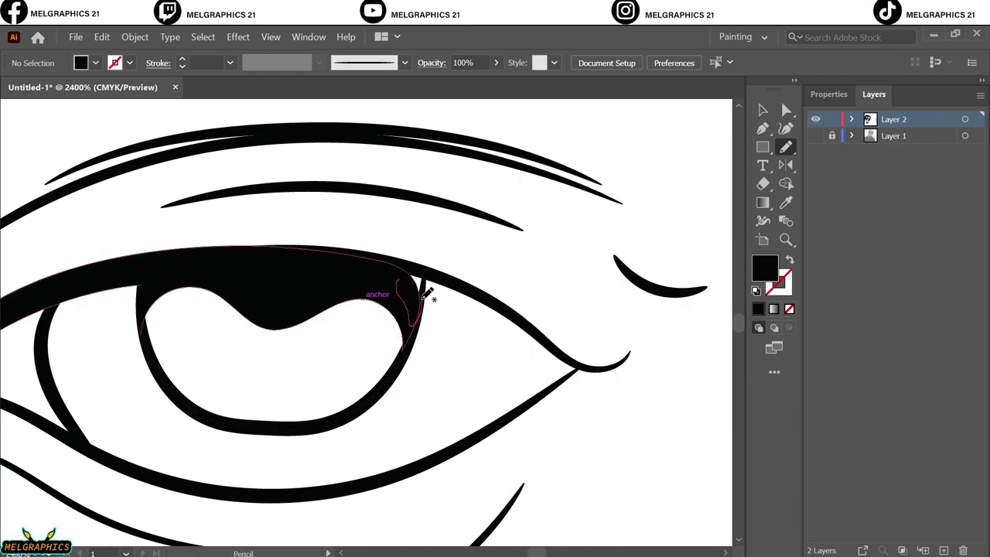
pyautogui.moveTo(589, 366); pyautogui.dragTo(558, 359)
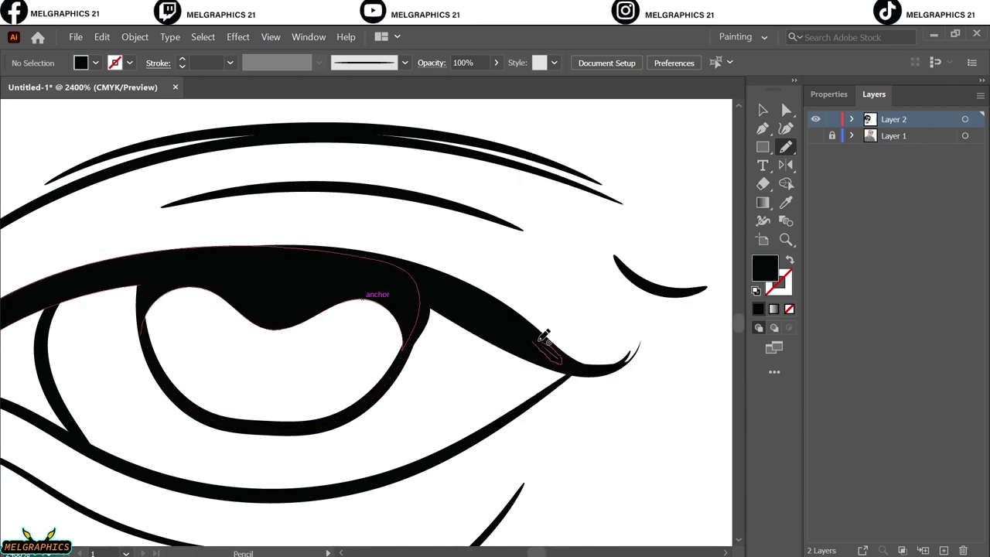
# Step: Thicken the mouth line with black Pencil shapes at both lip corners and the notches in its centre
pyautogui.scroll(-10, 544, 334)
pyautogui.scroll(10, 280, 363)
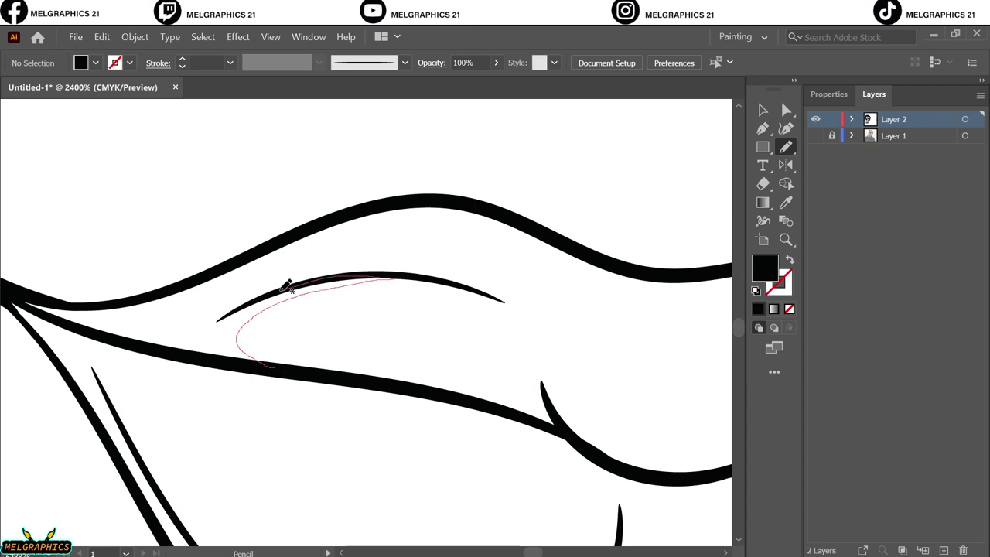
pyautogui.moveTo(232, 366); pyautogui.dragTo(232, 366)
pyautogui.hscroll(5, 232, 366)
pyautogui.scroll(-2, 232, 366)
pyautogui.moveTo(47, 298); pyautogui.dragTo(205, 313)
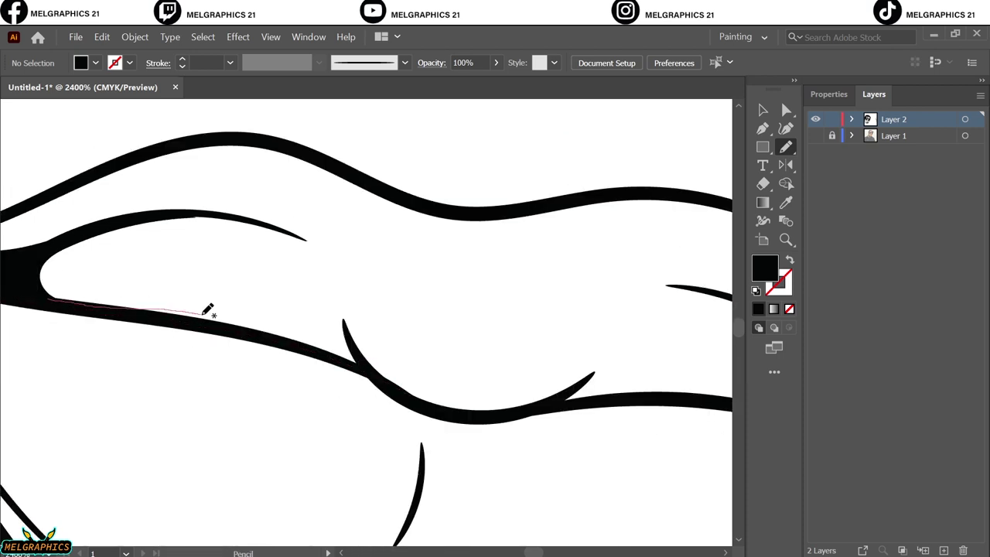
pyautogui.moveTo(124, 308); pyautogui.dragTo(123, 307)
pyautogui.hscroll(3, 348, 391)
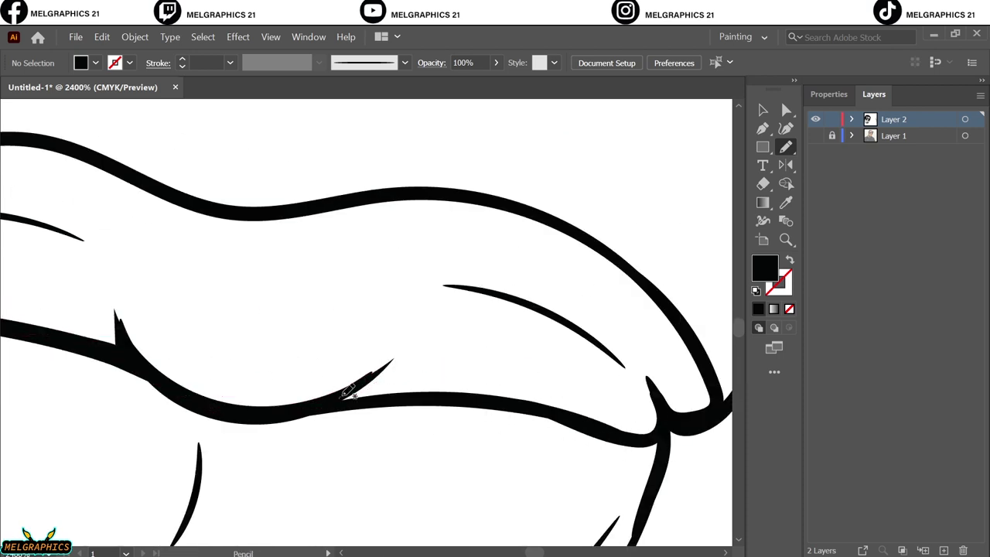
pyautogui.moveTo(632, 436); pyautogui.dragTo(425, 400)
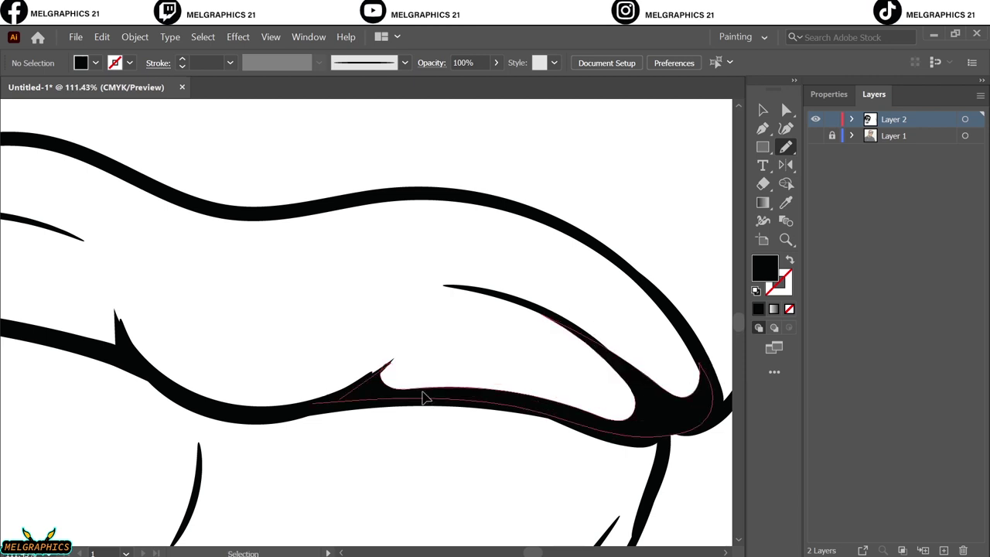
# Step: Paint a curved 0.75 pt philtrum line between the nose and the upper lip
pyautogui.scroll(-10, 424, 399)
pyautogui.press('b')
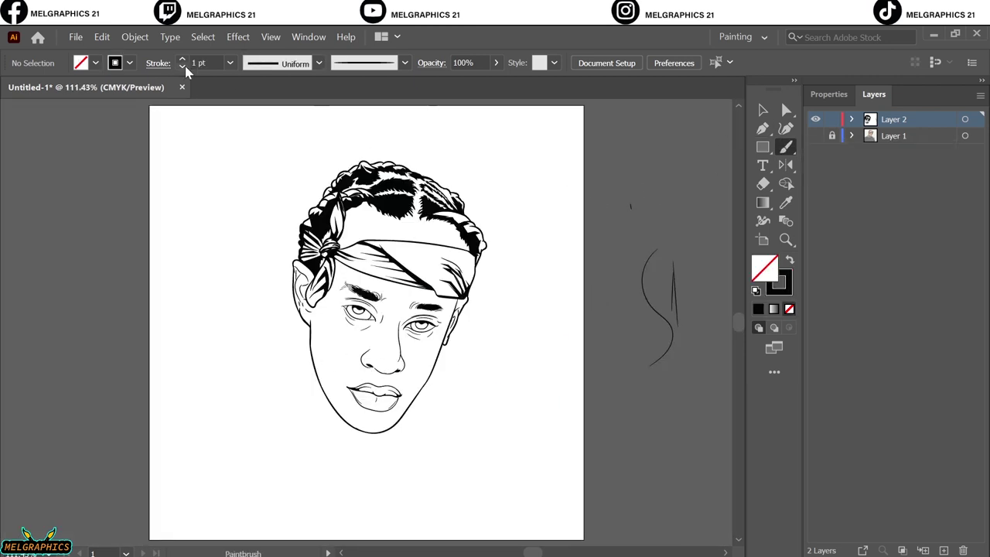
pyautogui.scroll(10, 371, 377)
pyautogui.moveTo(498, 300); pyautogui.dragTo(466, 392)
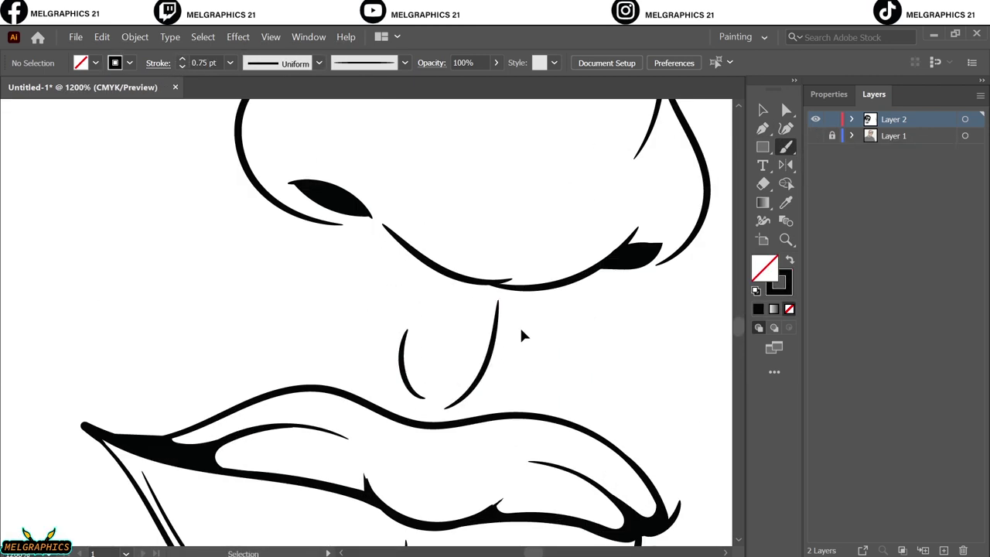
# Step: Show Layer 1, paint a small tuft of 0.5 pt beard hairs and duplicate it along the left jawline
pyautogui.scroll(-5, 521, 335)
pyautogui.click(815, 135)
pyautogui.scroll(4, 325, 420)
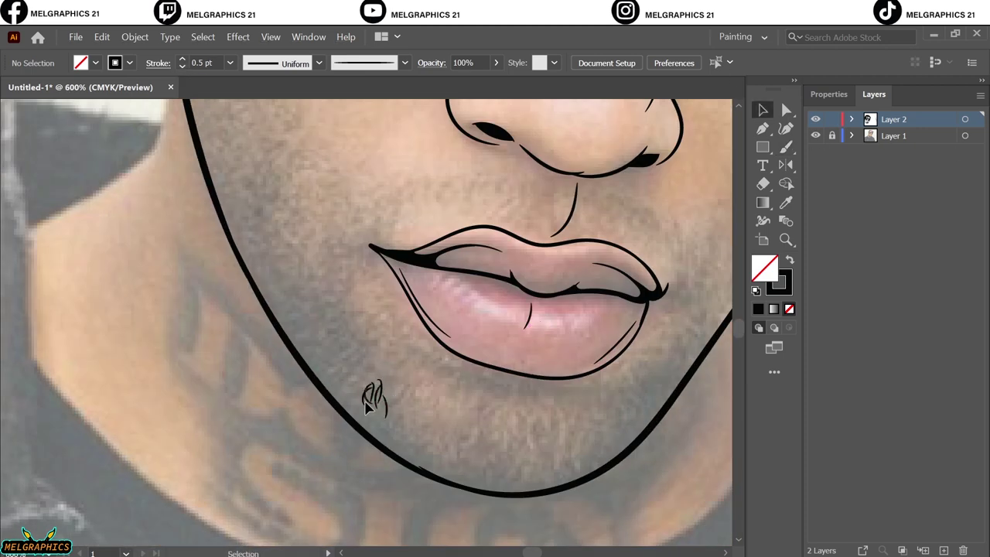
pyautogui.moveTo(366, 407)
pyautogui.mouseDown()
pyautogui.moveTo(364, 328)
pyautogui.moveTo(398, 442)
pyautogui.mouseUp()
pyautogui.hscroll(-3, 397, 442)
pyautogui.scroll(2, 398, 441)
pyautogui.scroll(2, 433, 402)
pyautogui.moveTo(495, 464); pyautogui.dragTo(418, 309)
pyautogui.scroll(-1, 433, 348)
pyautogui.click(478, 336)
pyautogui.press('b')
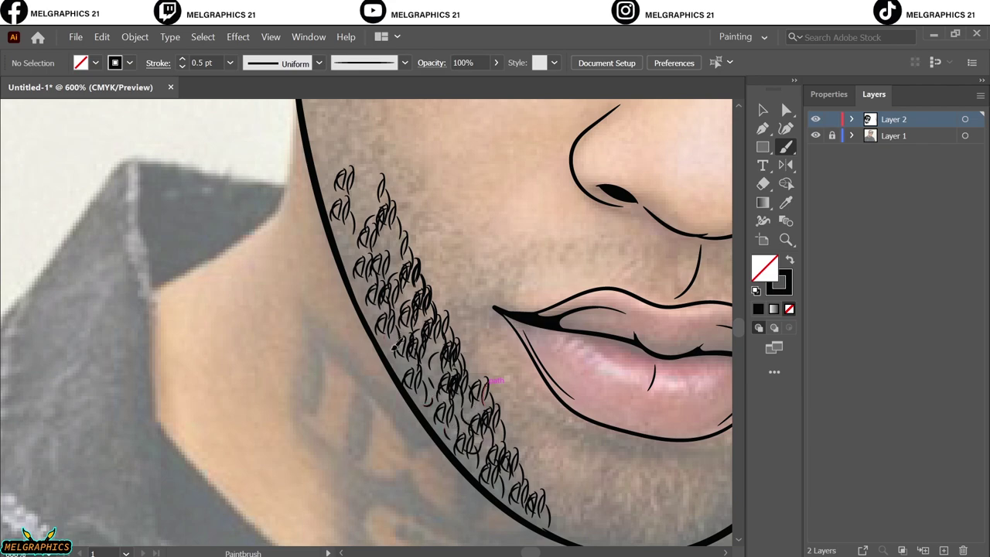
# Step: Paint fine 0.25 pt stubble hairs and copy them along the left cheek edge from the jaw tufts up to the ear
pyautogui.scroll(2, 475, 460)
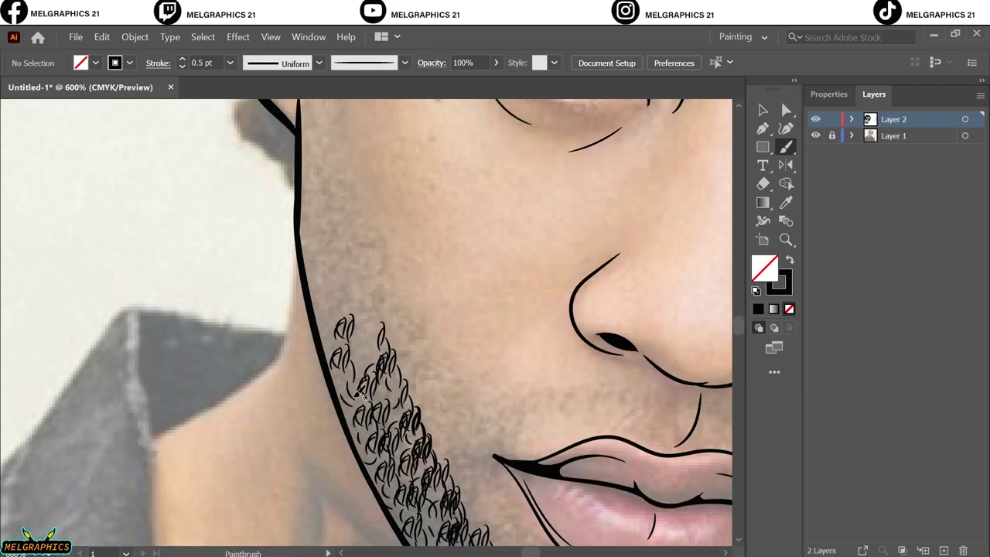
pyautogui.scroll(-3, 402, 395)
pyautogui.hscroll(2, 402, 395)
pyautogui.scroll(5, 371, 433)
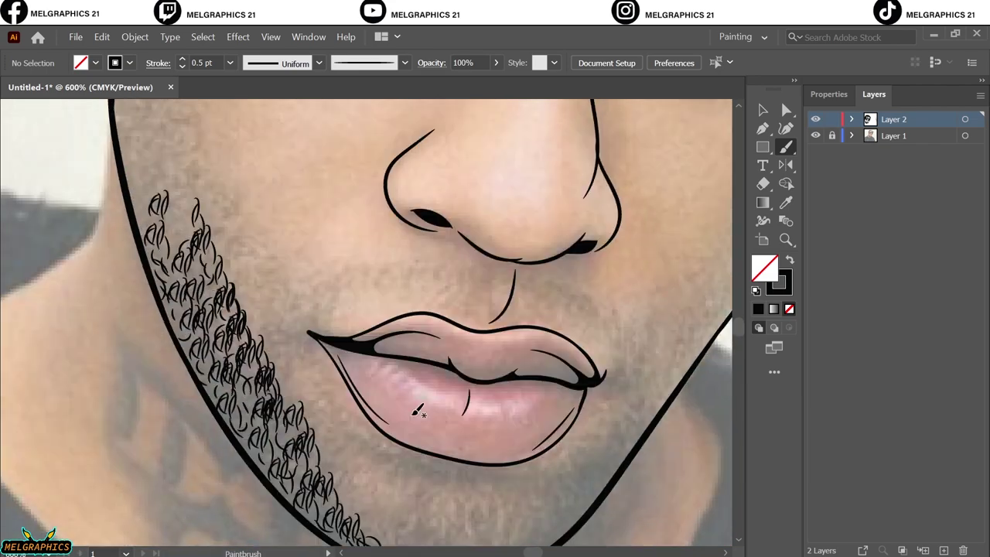
pyautogui.hscroll(-2, 339, 472)
pyautogui.press('v')
pyautogui.moveTo(314, 387)
pyautogui.mouseDown()
pyautogui.moveTo(299, 404)
pyautogui.moveTo(280, 281)
pyautogui.moveTo(311, 338)
pyautogui.moveTo(294, 394)
pyautogui.moveTo(331, 358)
pyautogui.moveTo(293, 400)
pyautogui.mouseUp()
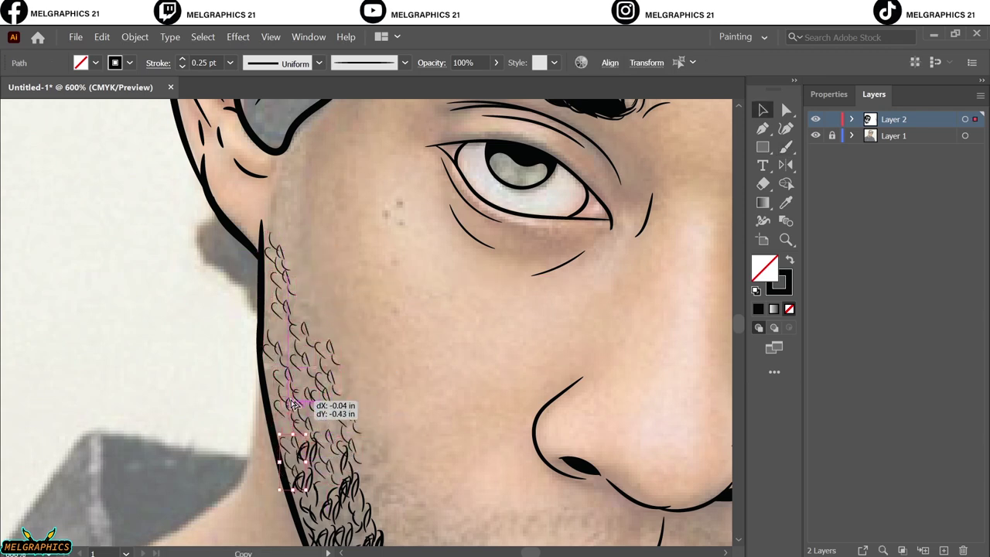
pyautogui.scroll(-3, 375, 340)
pyautogui.moveTo(423, 411); pyautogui.dragTo(449, 442)
pyautogui.scroll(3, 335, 311)
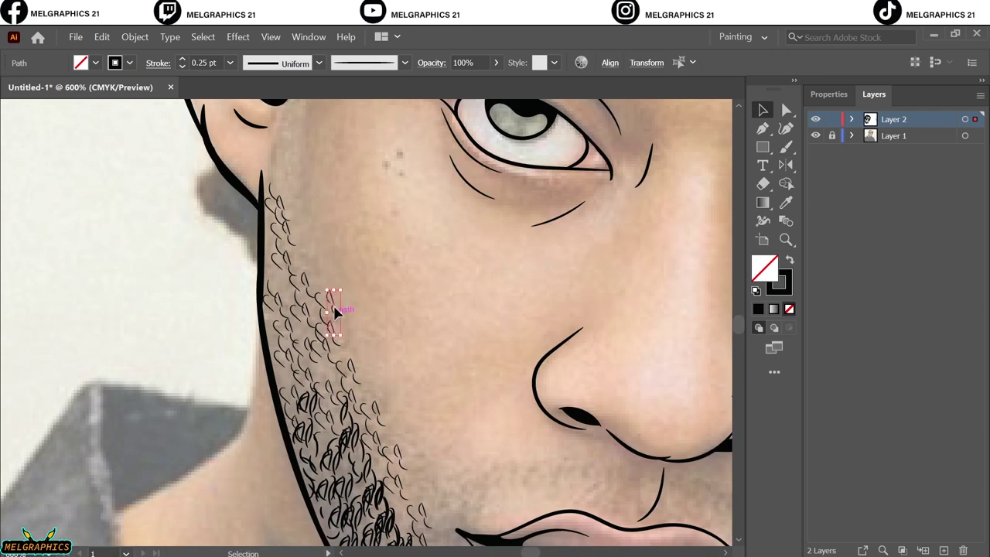
pyautogui.moveTo(335, 311)
pyautogui.mouseDown()
pyautogui.moveTo(294, 283)
pyautogui.moveTo(285, 376)
pyautogui.mouseUp()
pyautogui.hotkey('ctrl', 'shift', 'a')
# Step: Check the beard with Layer 1 temporarily hidden and paint 0.25 pt moustache hairs above the left half of the upper lip
pyautogui.hotkey('ctrl', '0')
pyautogui.click(815, 135)
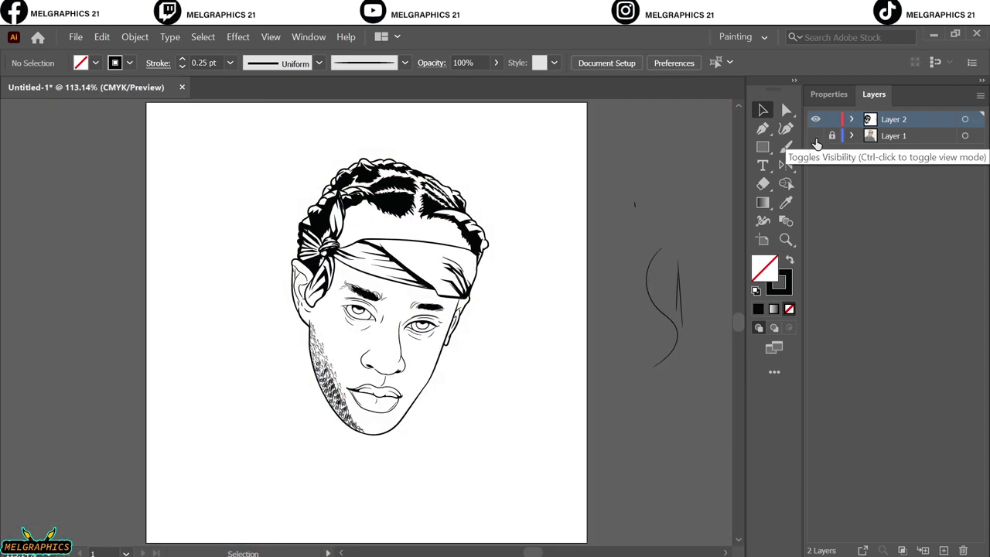
pyautogui.click(815, 135)
pyautogui.press('b')
pyautogui.scroll(5, 416, 272)
pyautogui.scroll(3, 416, 273)
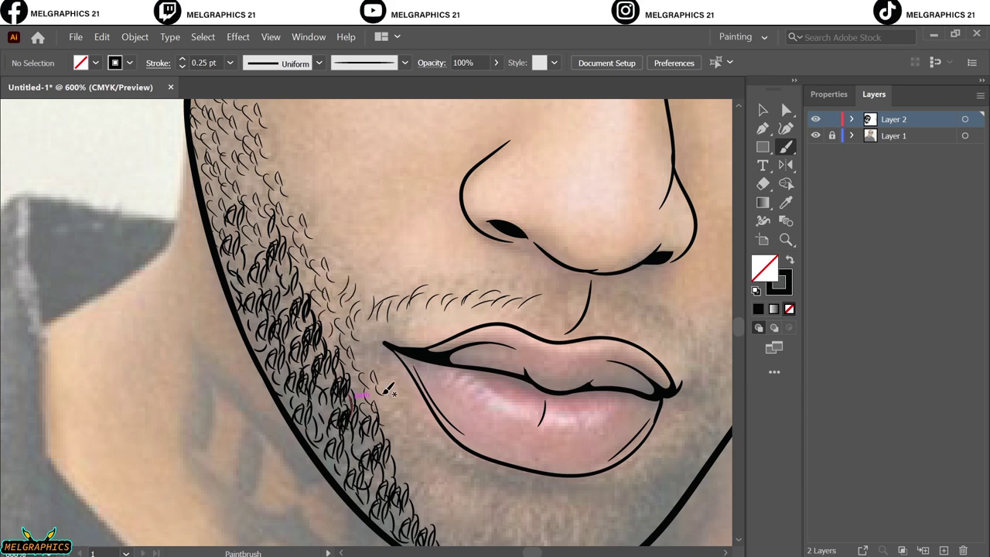
pyautogui.moveTo(387, 391); pyautogui.dragTo(247, 275)
# Step: Duplicate the stubble tufts across the chin and up the right jawline
pyautogui.press('v')
pyautogui.moveTo(253, 357); pyautogui.dragTo(382, 449)
pyautogui.hotkey('ctrl', 'shift', 'a')
pyautogui.hotkey('ctrl', '0')
pyautogui.click(815, 136)
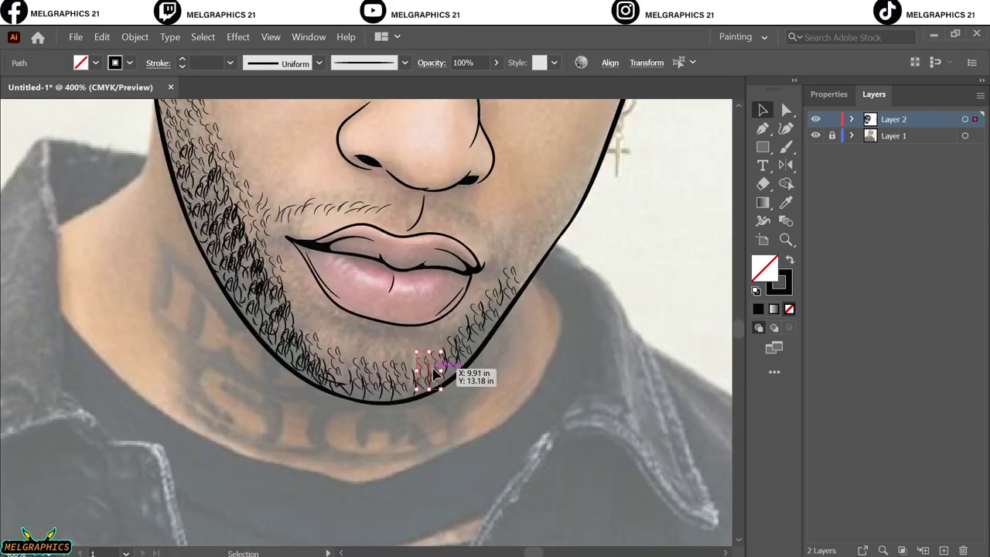
pyautogui.moveTo(438, 365); pyautogui.dragTo(364, 387)
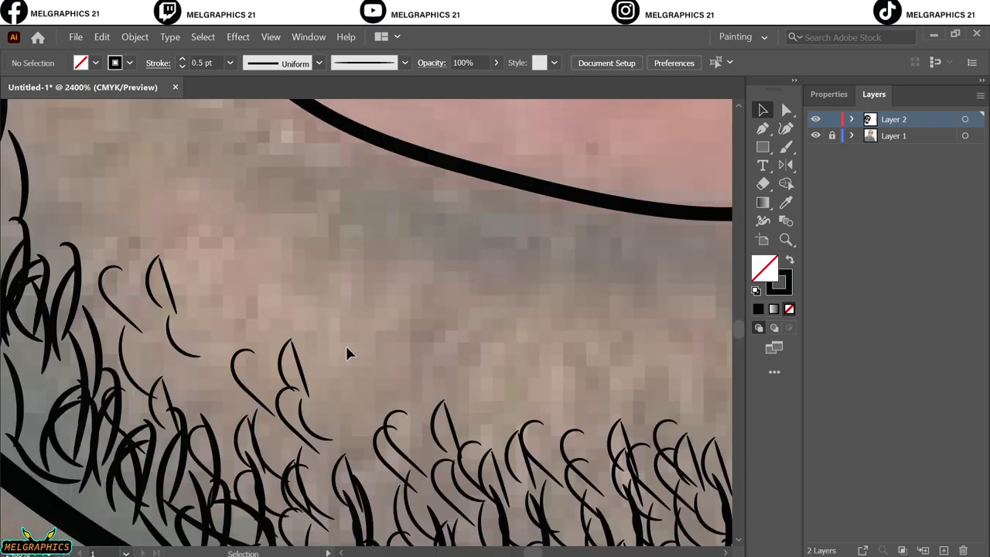
# Step: Paint additional 0.25 pt and 0.5 pt hairs between the lower lip and the chin stubble, and hide Layer 1
pyautogui.scroll(3, 346, 349)
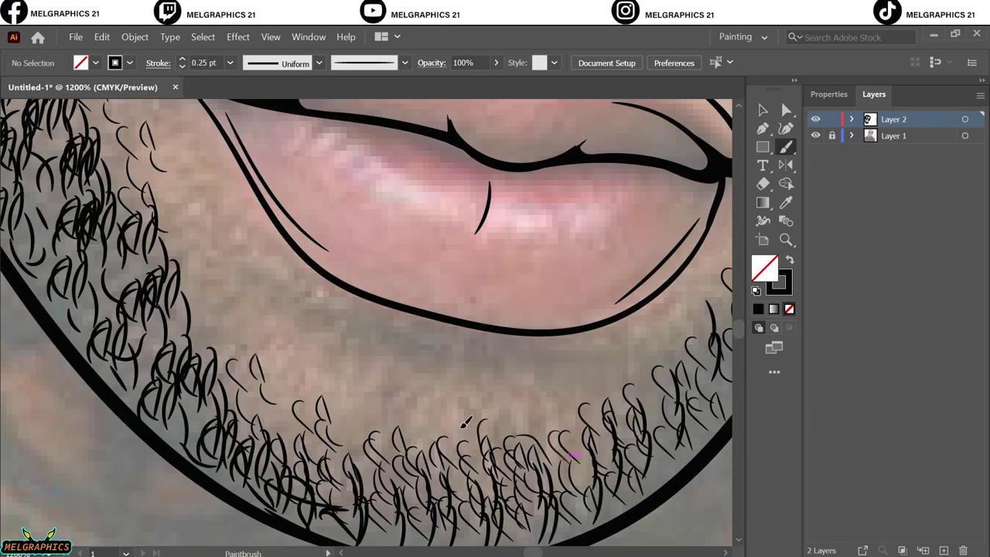
pyautogui.scroll(-3, 209, 240)
pyautogui.scroll(1, 296, 334)
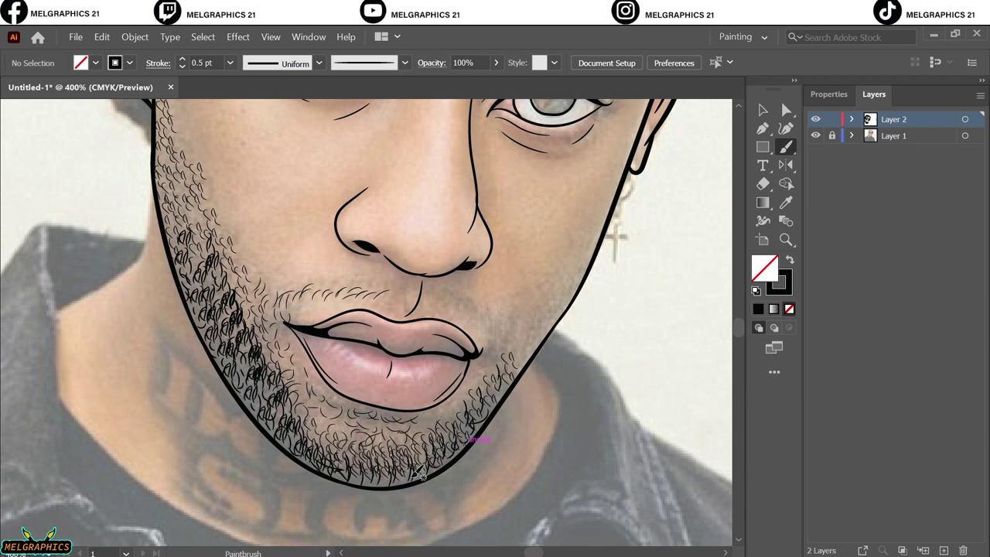
pyautogui.hotkey('ctrl', '0')
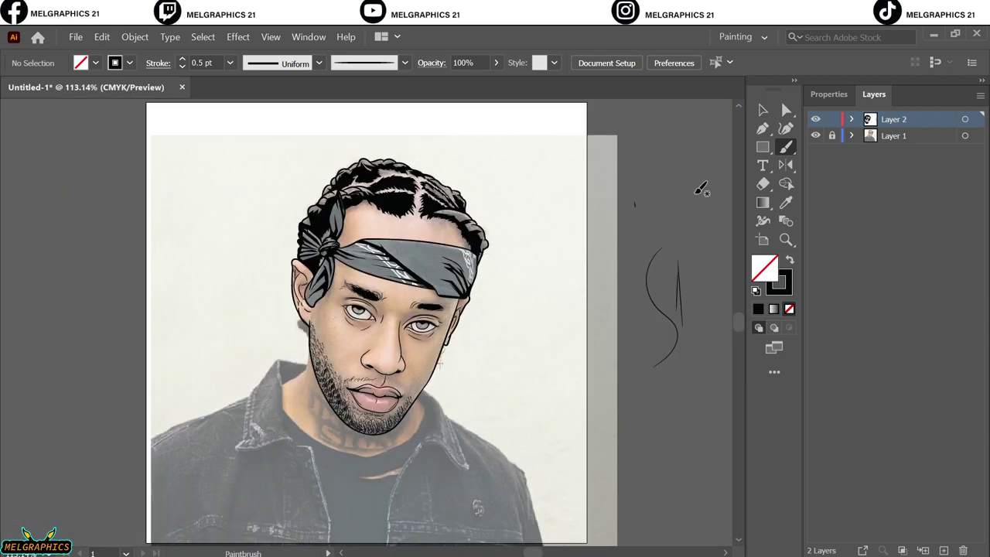
pyautogui.click(815, 136)
pyautogui.scroll(5, 412, 421)
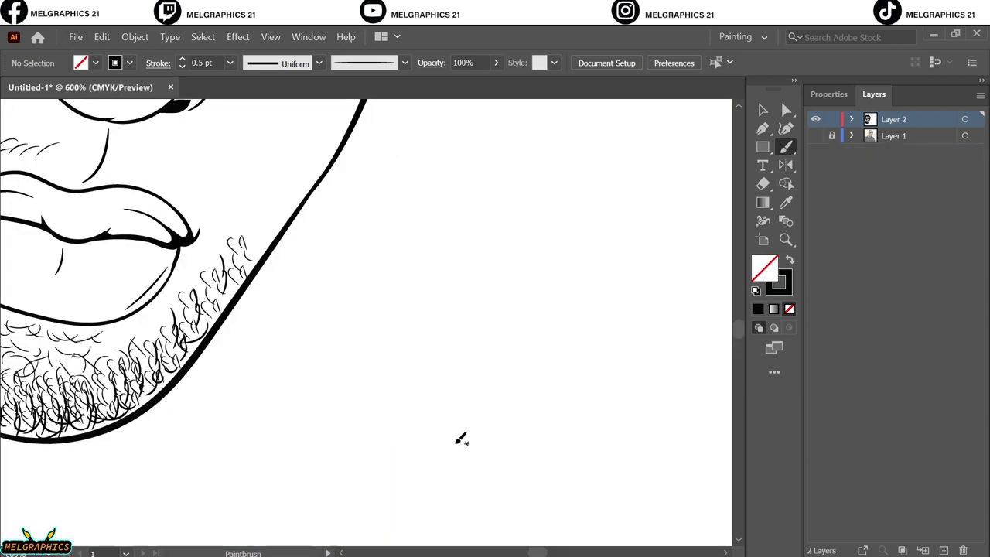
# Step: Paint 0.25 pt stubble hairs up the right cheek edge, from the jawline tufts towards the earlobe, with Layer 1 shown
pyautogui.scroll(2, 641, 224)
pyautogui.hotkey('ctrl', 'z')
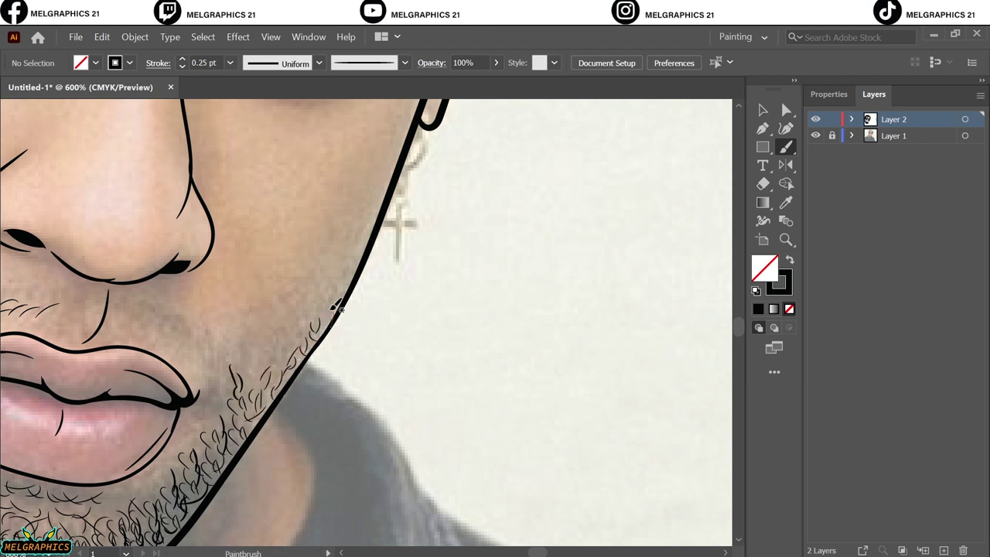
pyautogui.scroll(3, 352, 344)
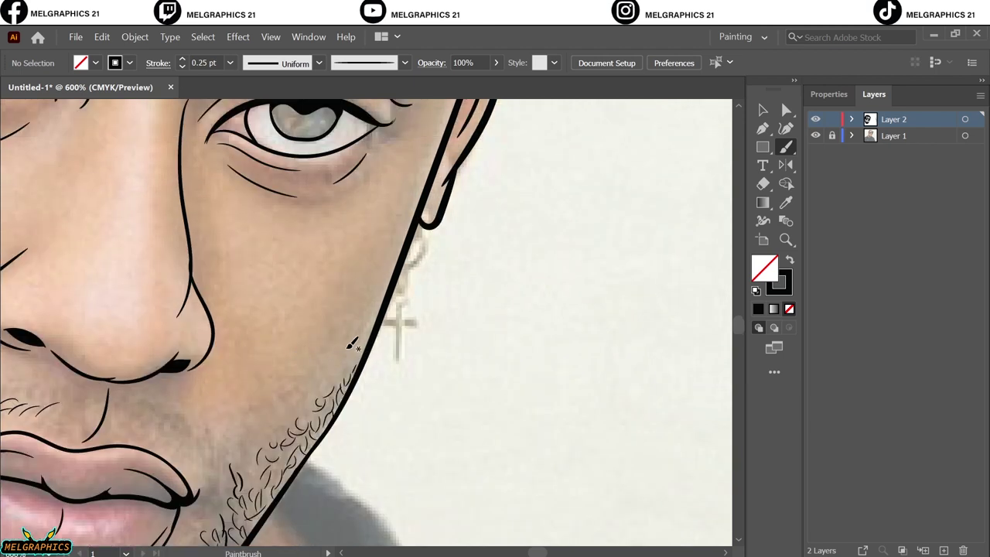
# Step: Paint 0.25 pt moustache hairs above the right half of the upper lip and hide Layer 1 to check the portrait
pyautogui.hscroll(-8, 493, 422)
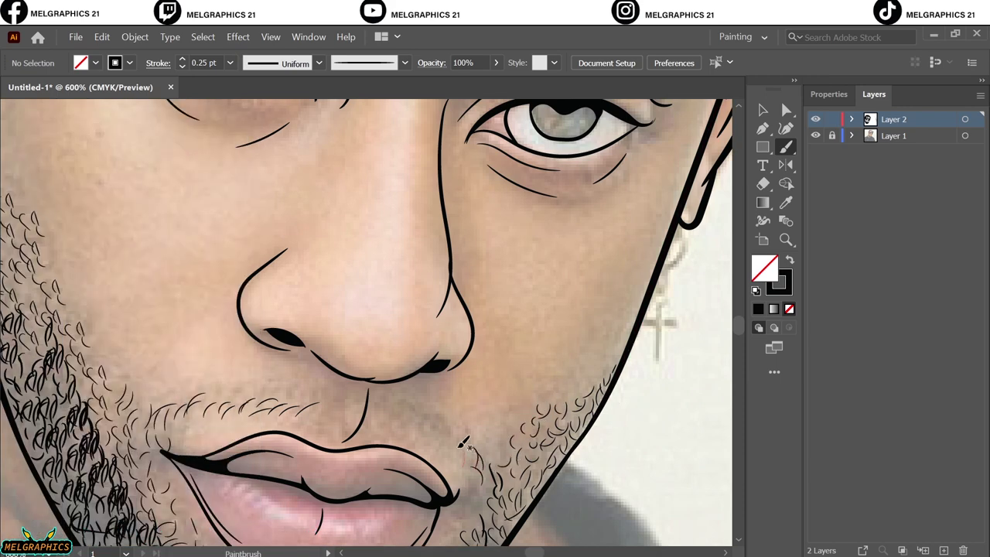
pyautogui.hotkey('ctrl', '0')
pyautogui.click(815, 135)
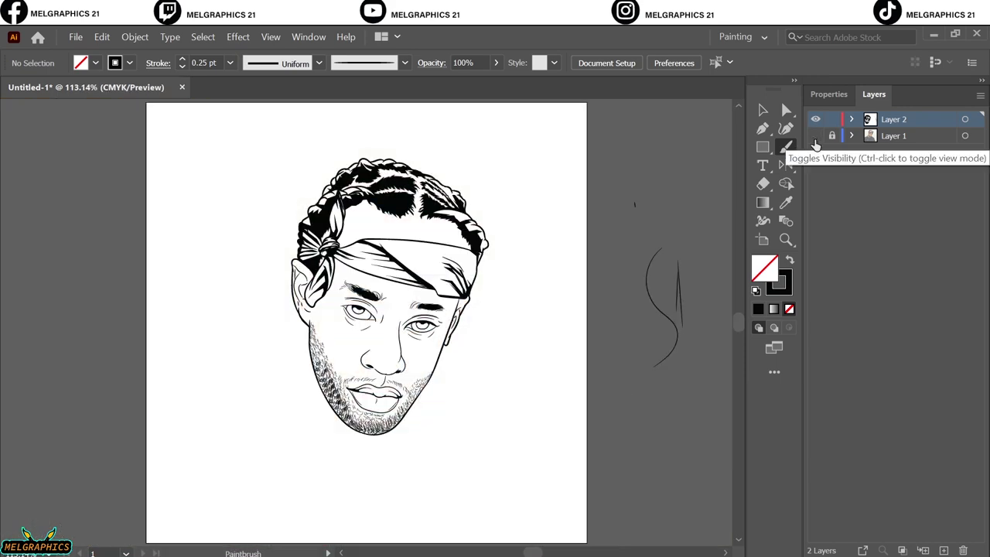
# Step: Show Layer 1, add 0.25 pt hairs along the inner edge of the left cheek beard, and hide Layer 1 again
pyautogui.click(815, 136)
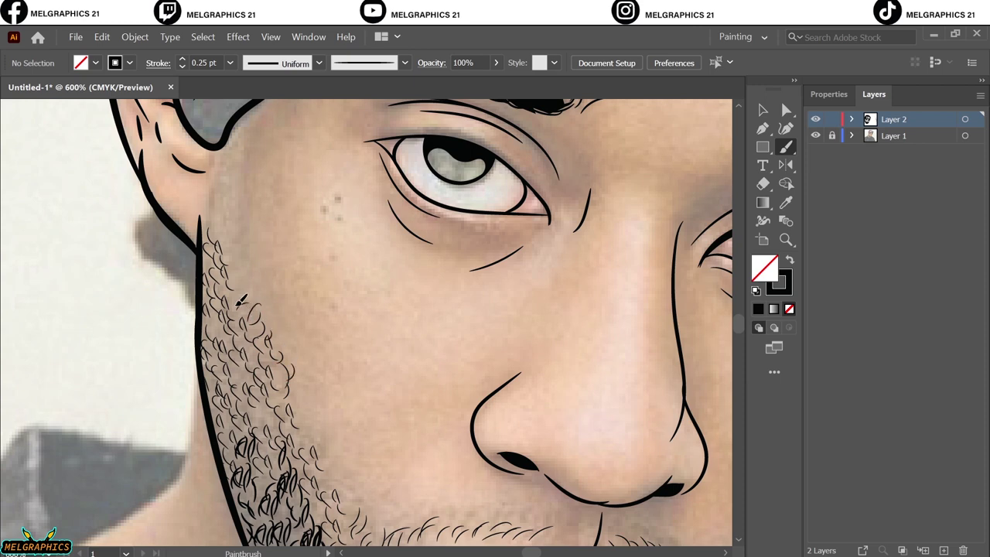
pyautogui.scroll(-8, 406, 363)
pyautogui.scroll(3, 347, 293)
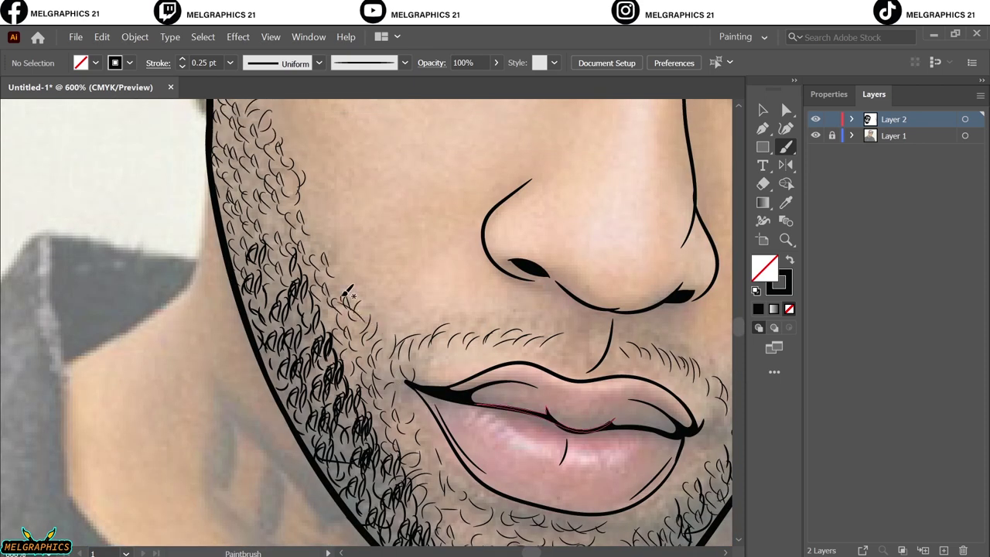
pyautogui.hotkey('ctrl', '0')
pyautogui.click(815, 136)
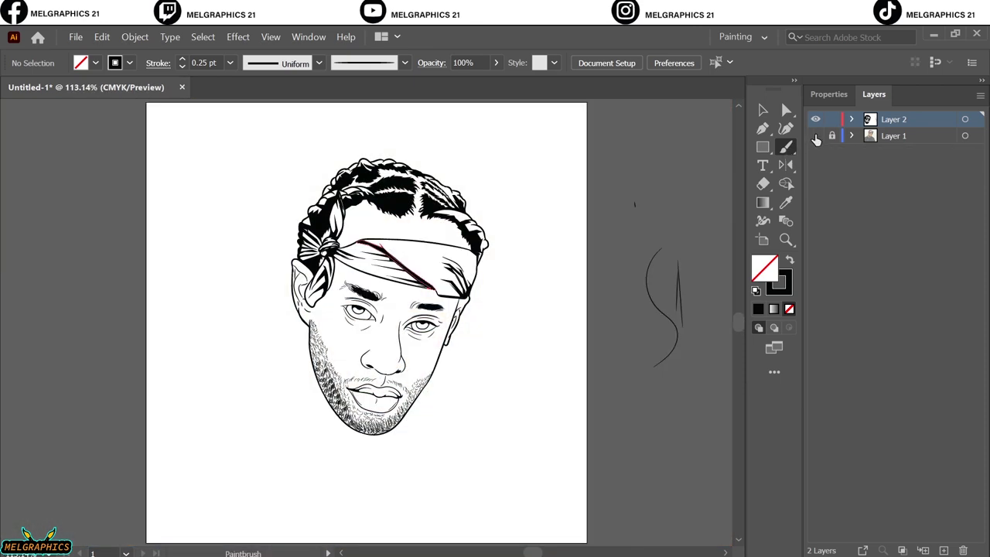
# Step: Paint 0.25 pt sideburn hairs from the left cheek stubble up to the bandana tail, using Layer 1 as reference
pyautogui.click(815, 136)
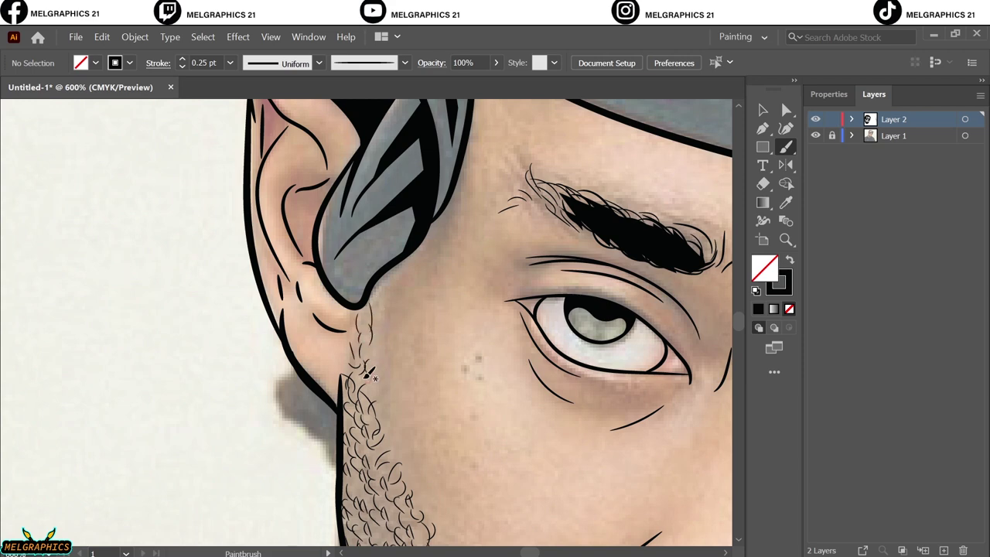
pyautogui.hotkey('ctrl', '0')
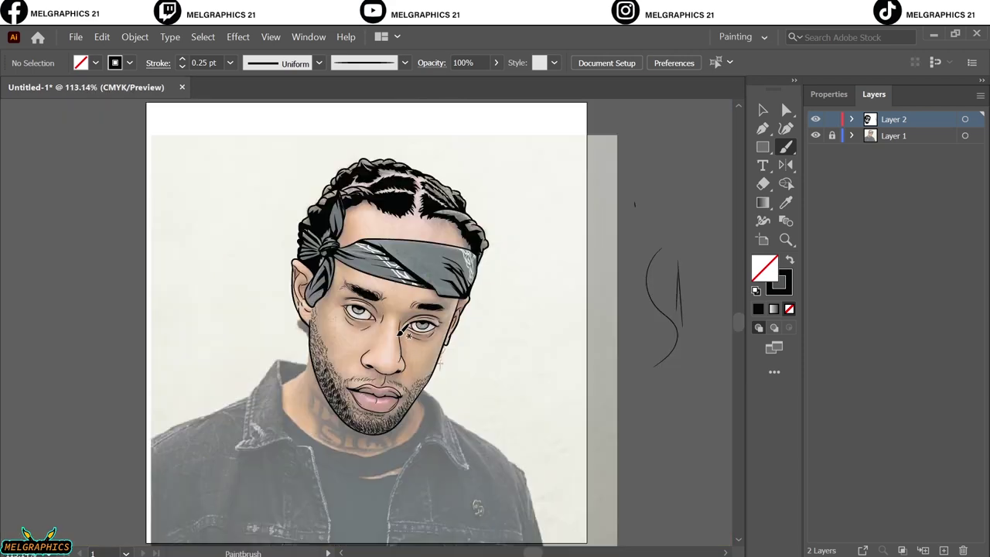
pyautogui.click(815, 136)
# Step: Add a 1 pt brush stroke beneath the lower lip and select the whole portrait line art
pyautogui.press('v')
pyautogui.moveTo(226, 133); pyautogui.dragTo(278, 166)
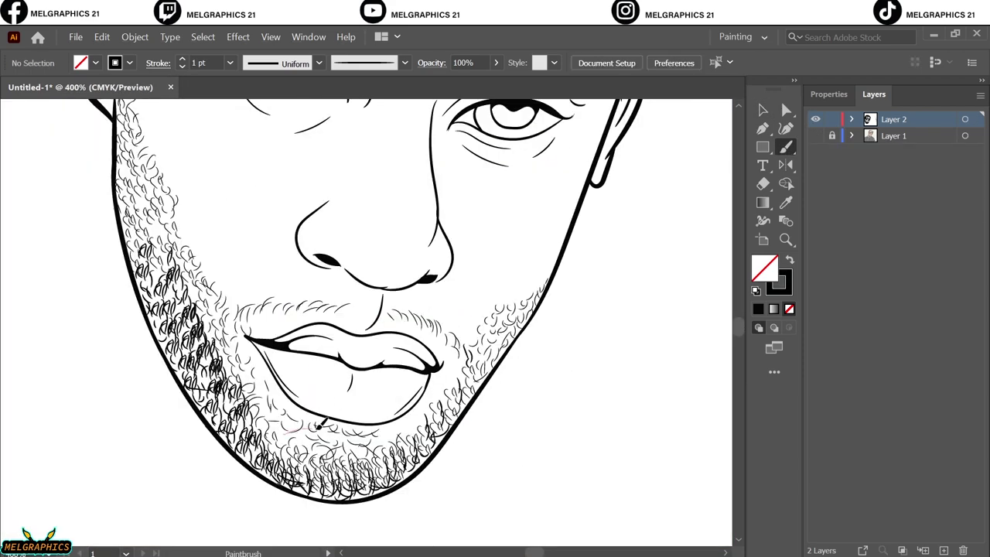
pyautogui.hotkey('ctrl', '0')
pyautogui.press('v')
pyautogui.moveTo(252, 155); pyautogui.dragTo(438, 378)
pyautogui.click(632, 176)
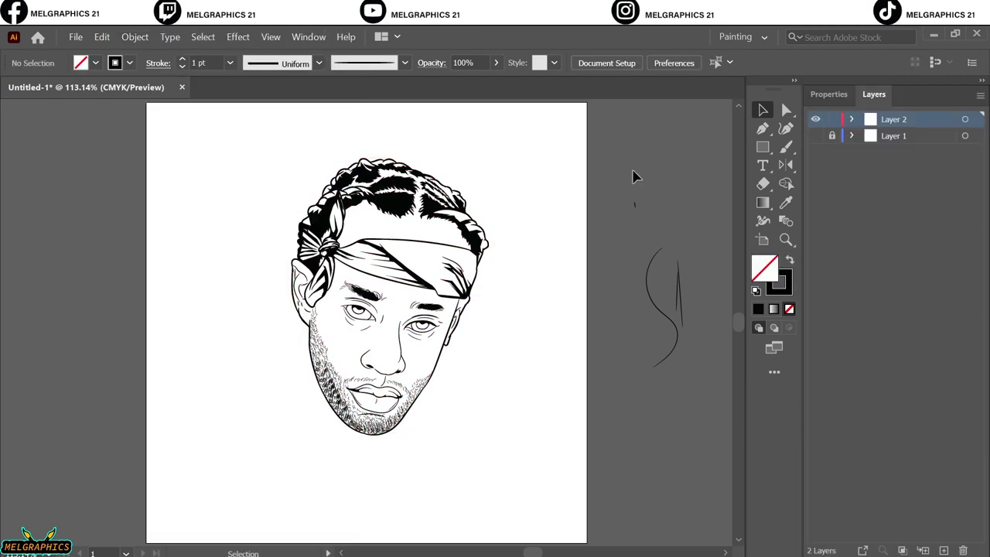
# Step: Duplicate Layer 2, lock the copy above it, and make the original Layer 2 active with the fill and stroke colours swapped
pyautogui.moveTo(893, 119); pyautogui.dragTo(944, 550)
pyautogui.click(897, 135)
pyautogui.click(789, 260)
# Step: Choose an orange fill and draw a rectangle on Layer 2 that covers the whole head
pyautogui.doubleClick(764, 268)
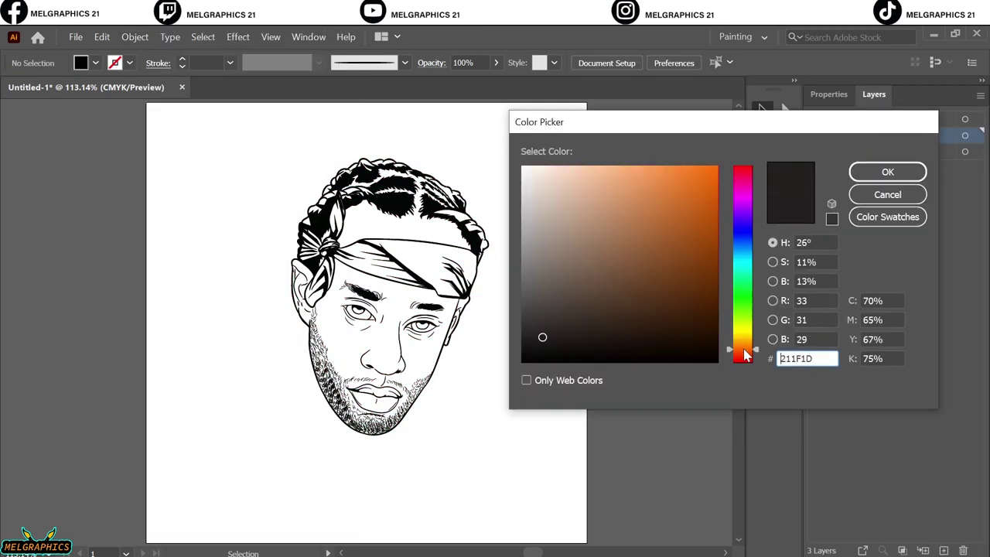
pyautogui.click(663, 186)
pyautogui.click(654, 179)
pyautogui.click(744, 351)
pyautogui.click(867, 170)
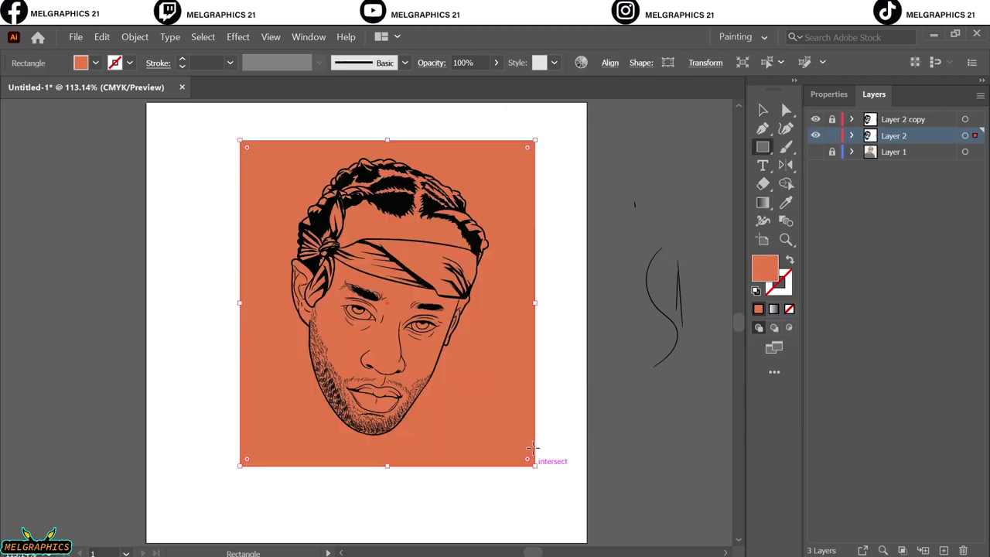
# Step: Adjust the rectangle's CMYK colour balance to turn the orange into a brown-orange skin tone
pyautogui.click(101, 36)
pyautogui.click(546, 353)
pyautogui.moveTo(691, 239); pyautogui.dragTo(693, 240)
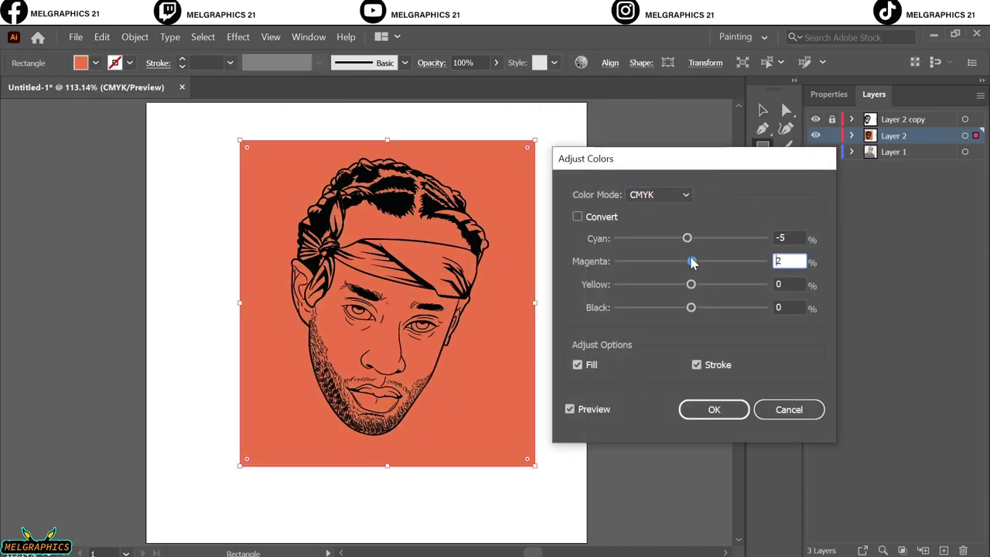
pyautogui.moveTo(690, 284); pyautogui.dragTo(685, 283)
pyautogui.click(714, 409)
# Step: Rotate the rectangle, divide it with the line art using Pathfinder, and remove the area outside the head
pyautogui.moveTo(546, 473); pyautogui.dragTo(594, 466)
pyautogui.click(820, 94)
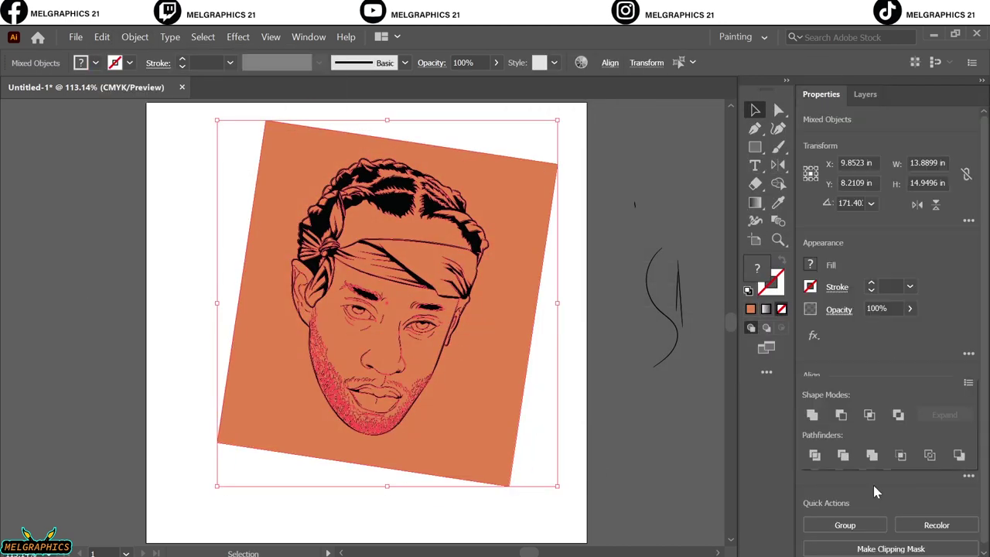
pyautogui.doubleClick(504, 327)
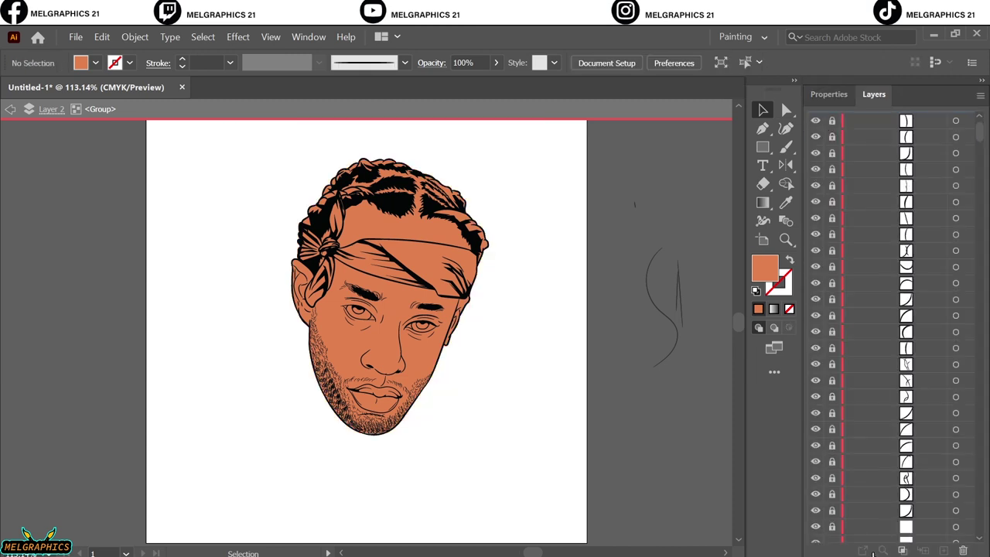
# Step: Fill the braid at the right side of the head, just above the bandana, with a dark reddish brown
pyautogui.scroll(-10, 850, 445)
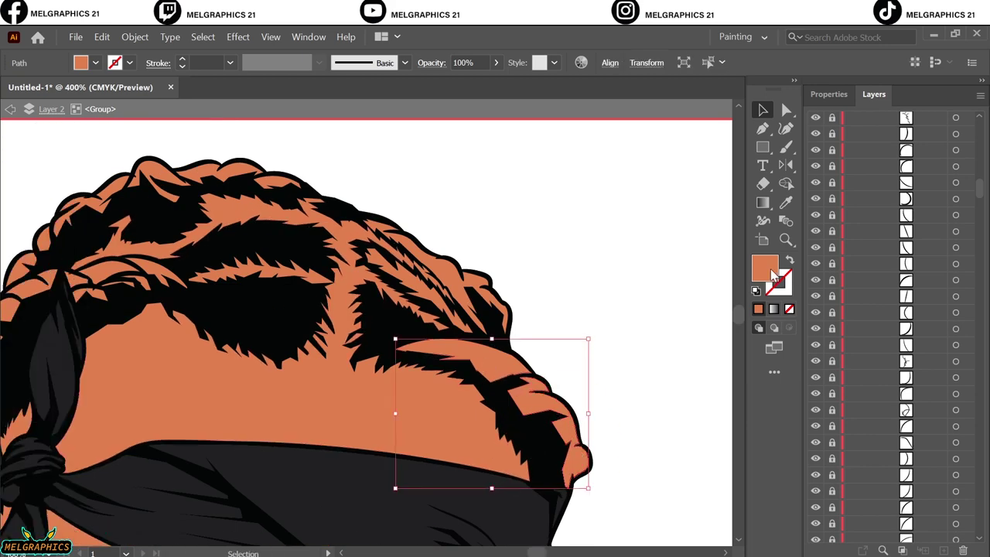
pyautogui.doubleClick(768, 268)
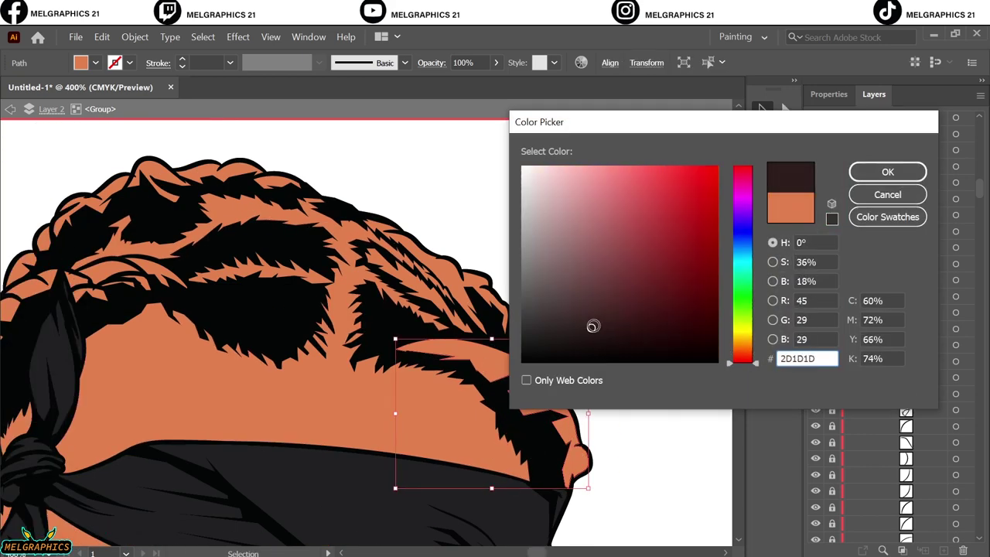
pyautogui.press('Return')
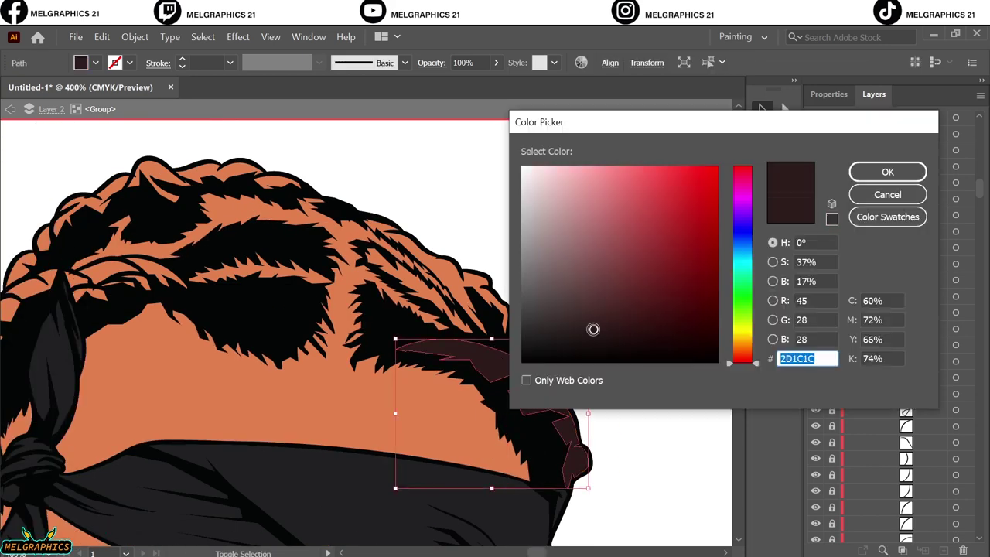
pyautogui.press('Return')
# Step: Fill the remaining braid sections across the top and left side of the head with the same dark reddish brown
pyautogui.click(412, 286)
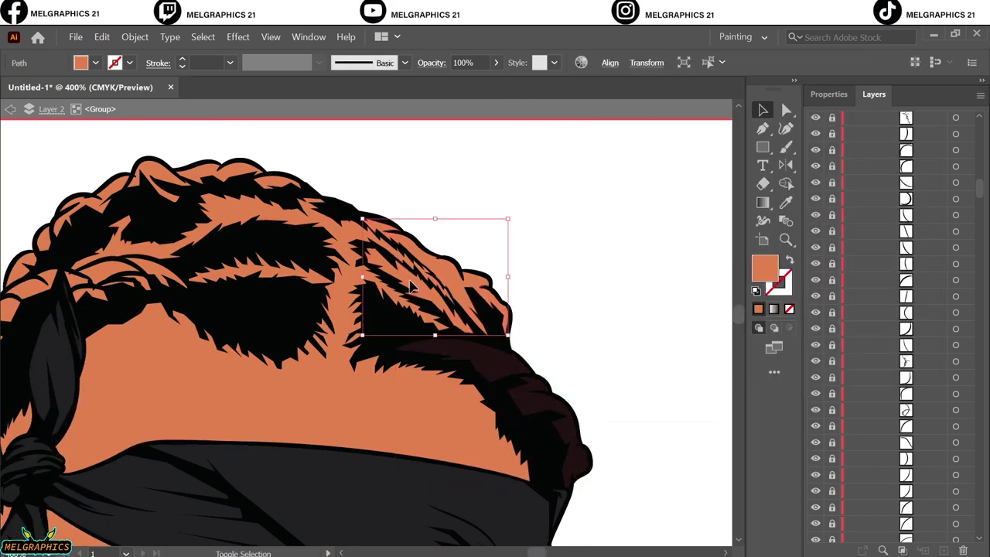
pyautogui.keyDown('shift'); pyautogui.click(247, 174); pyautogui.keyUp('shift')
pyautogui.keyDown('shift'); pyautogui.click(85, 232); pyautogui.keyUp('shift')
pyautogui.hscroll(-3, 309, 310)
pyautogui.keyDown('shift'); pyautogui.click(568, 379); pyautogui.keyUp('shift')
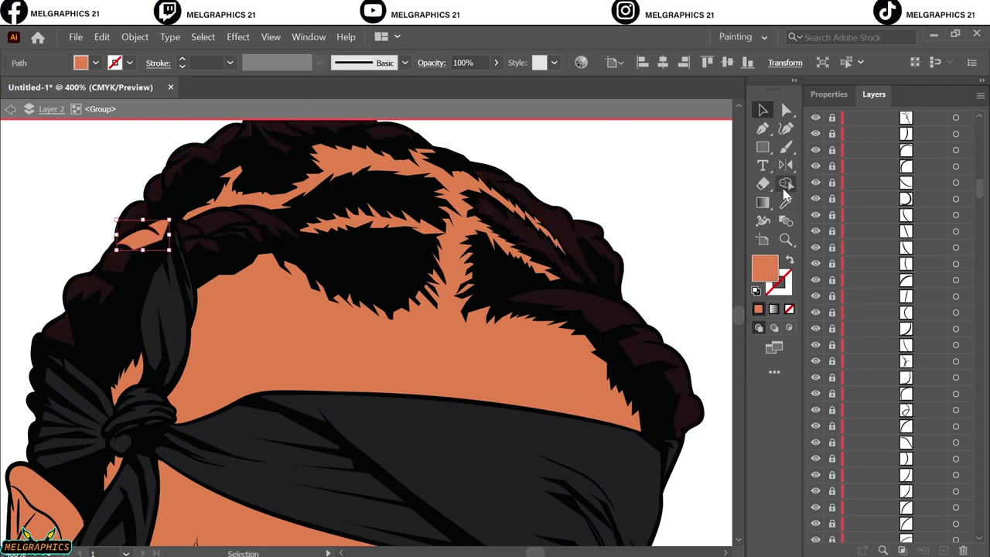
pyautogui.click(656, 176)
pyautogui.hotkey('ctrl', '0')
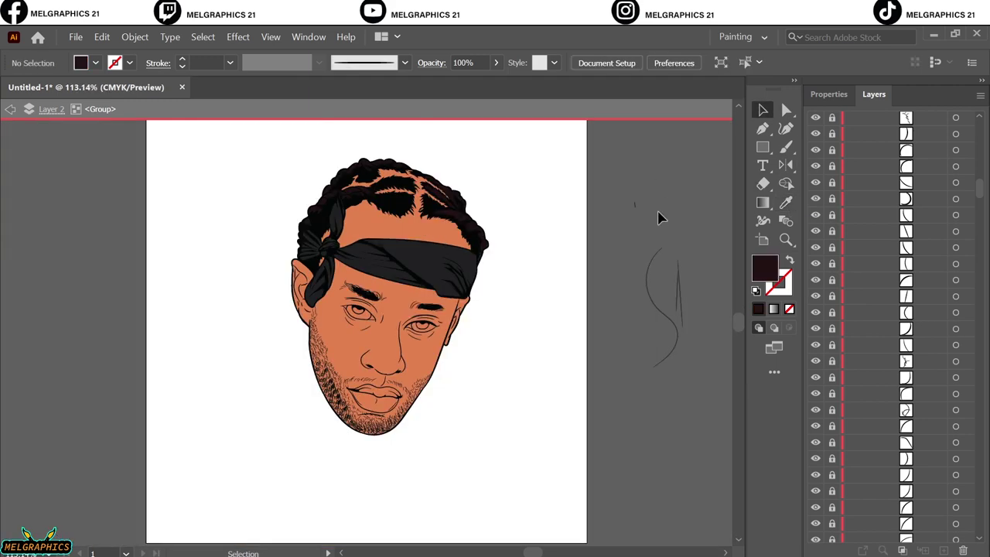
# Step: Fill the lower lip with the red colour DD624E
pyautogui.click(378, 399)
pyautogui.doubleClick(764, 268)
pyautogui.write('603726')
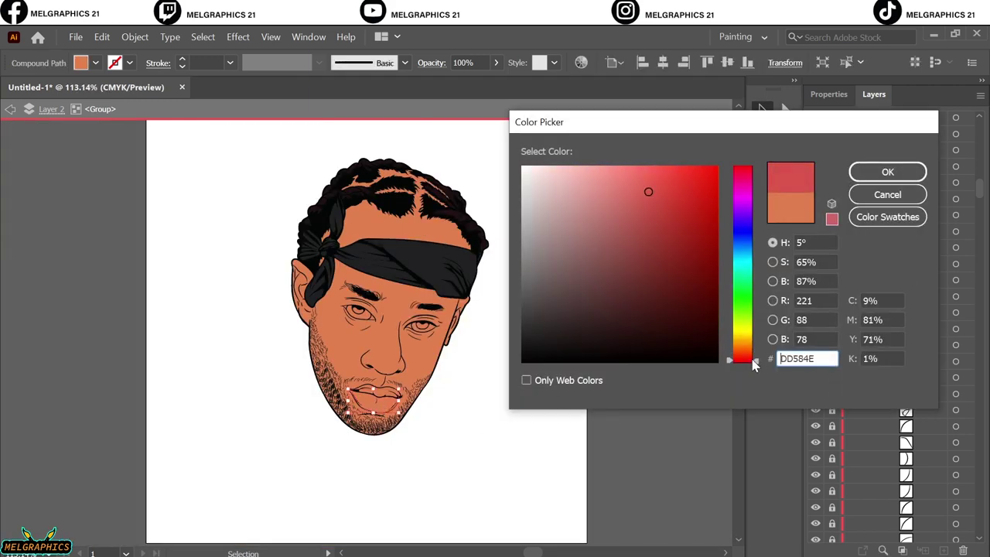
pyautogui.click(587, 231)
pyautogui.click(647, 192)
pyautogui.write('dd624e')
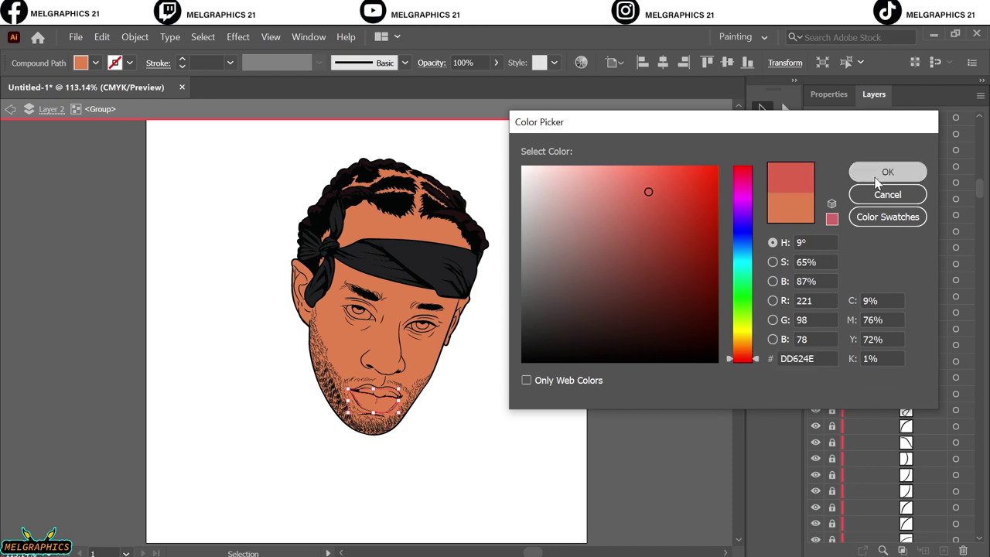
pyautogui.click(887, 172)
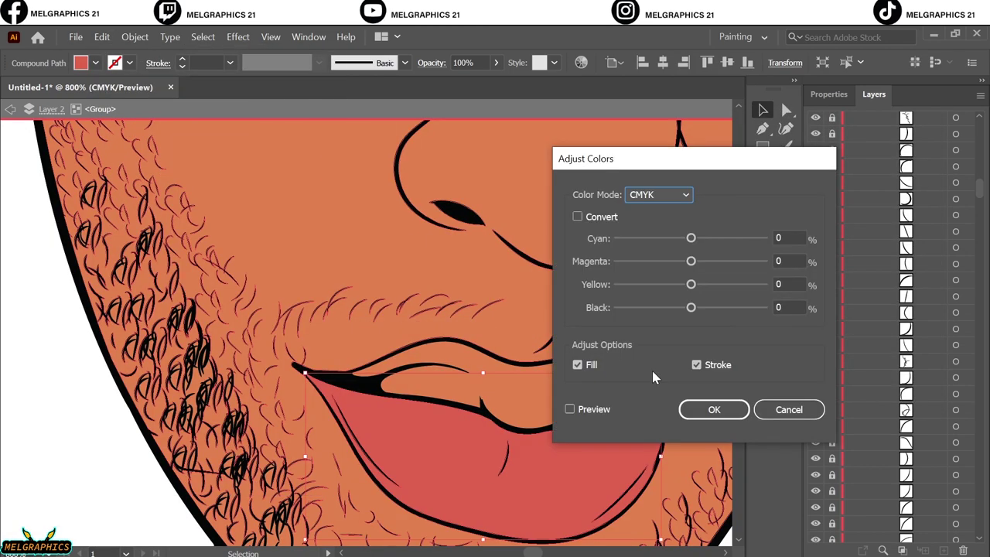
# Step: Adjust the lower lip's CMYK colour balance to a muted mauve with the preview enabled
pyautogui.click(570, 408)
pyautogui.moveTo(687, 261); pyautogui.dragTo(685, 261)
pyautogui.moveTo(690, 238); pyautogui.dragTo(709, 240)
pyautogui.moveTo(691, 284); pyautogui.dragTo(704, 286)
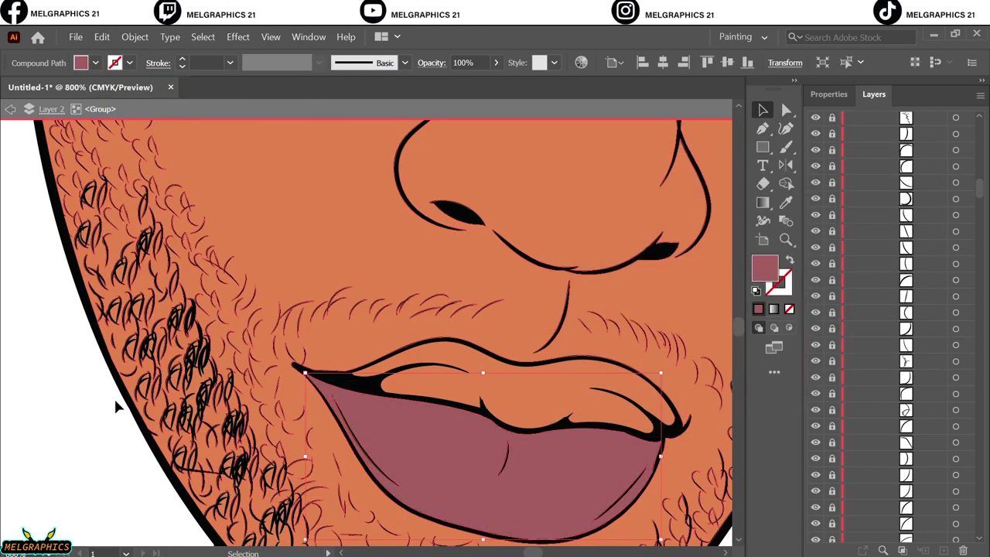
# Step: Fill the upper lip with red and shift it to dark plum, adjusting cyan by 32, yellow by -18 and black by 25
pyautogui.doubleClick(764, 267)
pyautogui.click(884, 170)
pyautogui.click(102, 36)
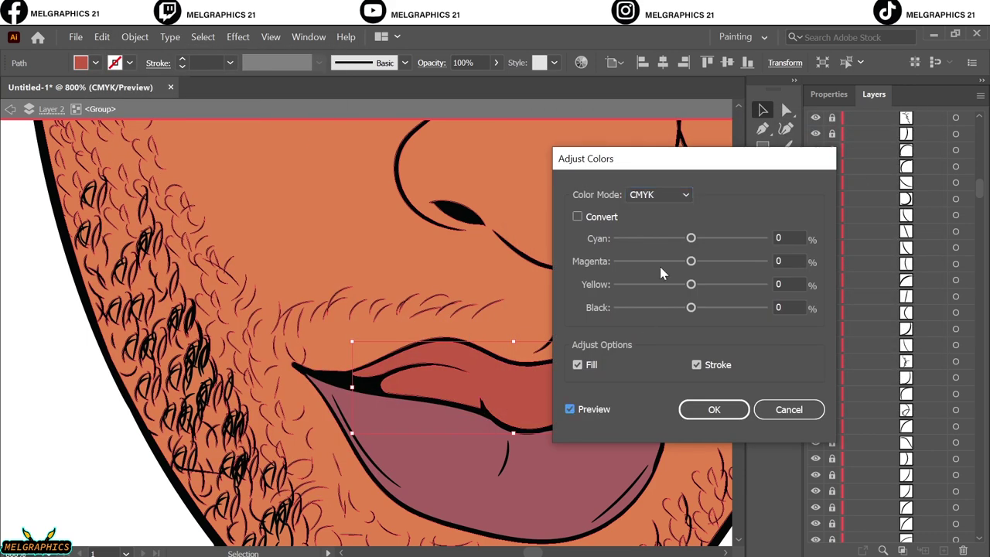
pyautogui.moveTo(691, 238); pyautogui.dragTo(677, 284)
pyautogui.moveTo(691, 307); pyautogui.dragTo(699, 307)
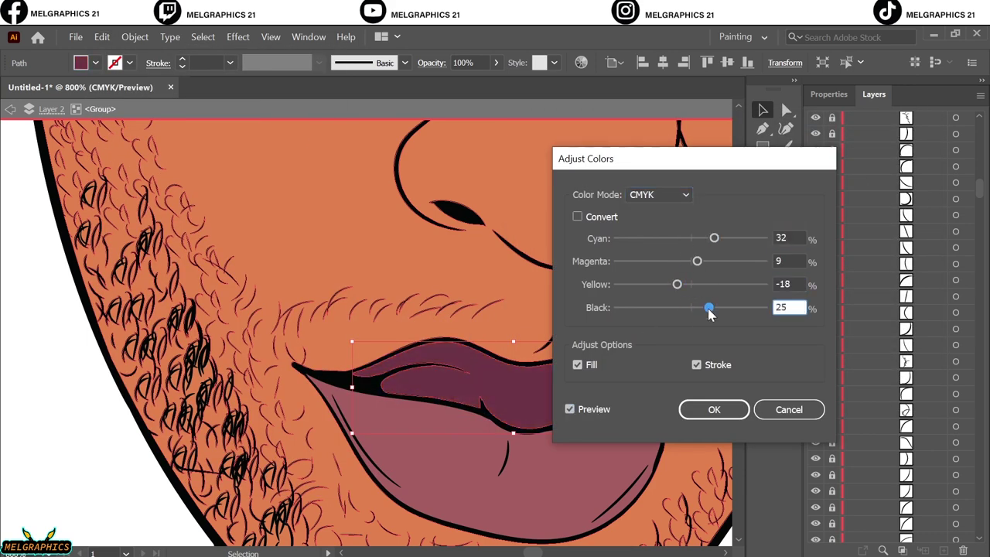
pyautogui.moveTo(697, 261); pyautogui.dragTo(692, 263)
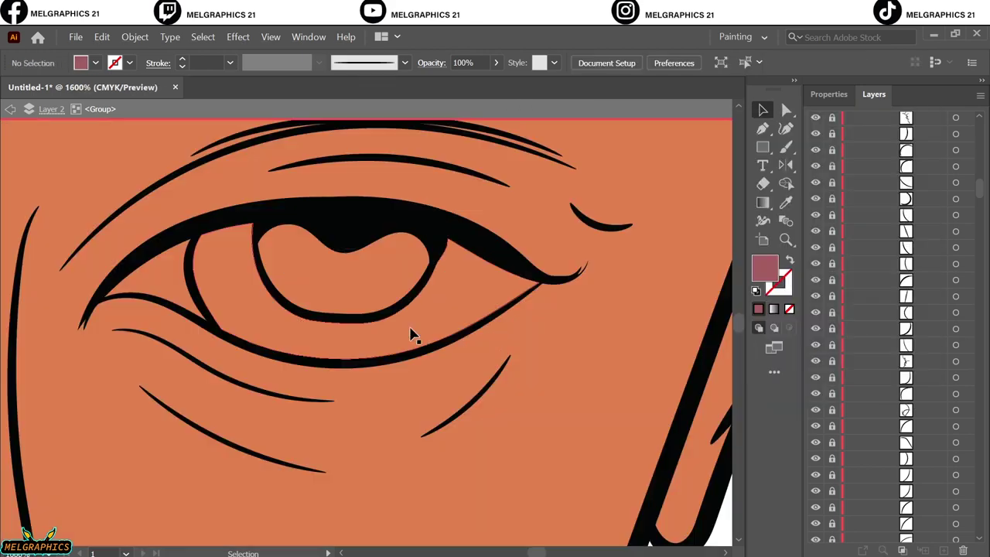
# Step: Fill the whites of both eyes with an off-white swatch
pyautogui.hscroll(-10, 227, 270)
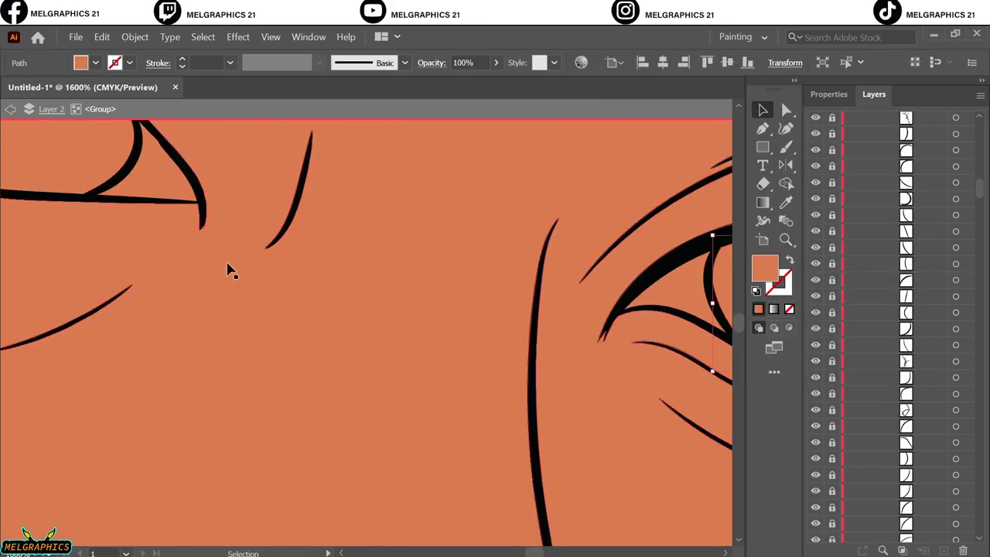
pyautogui.click(552, 243)
pyautogui.click(95, 63)
pyautogui.click(33, 83)
pyautogui.scroll(3, 156, 186)
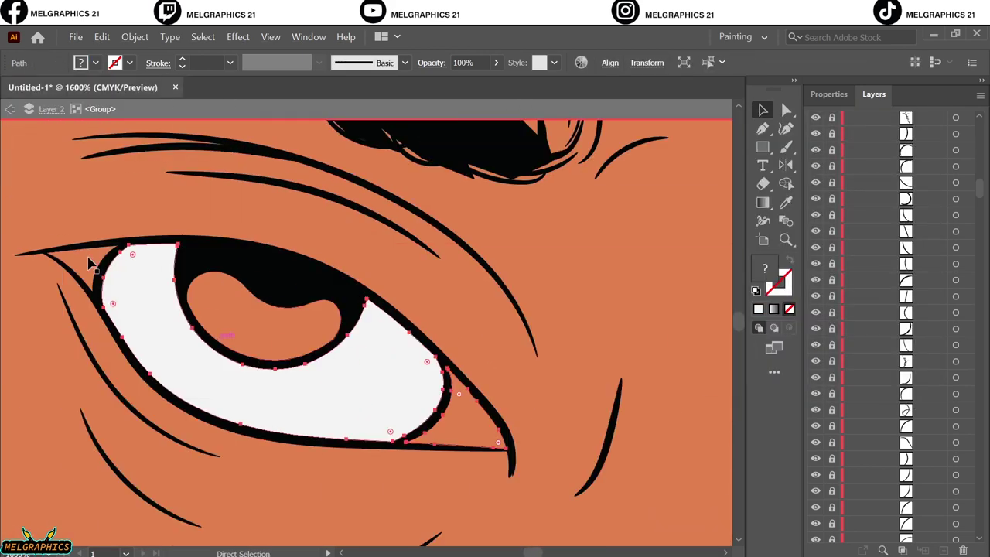
# Step: Fill the inner corners of both eyes with the dark red 842C2C
pyautogui.click(486, 435)
pyautogui.hscroll(3, 487, 435)
pyautogui.doubleClick(764, 267)
pyautogui.click(659, 212)
pyautogui.click(651, 260)
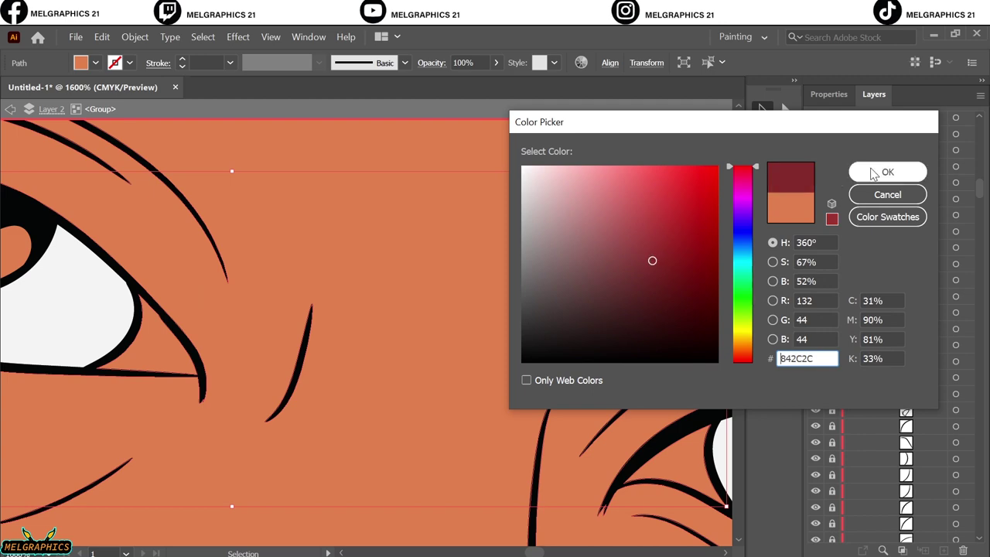
pyautogui.click(886, 171)
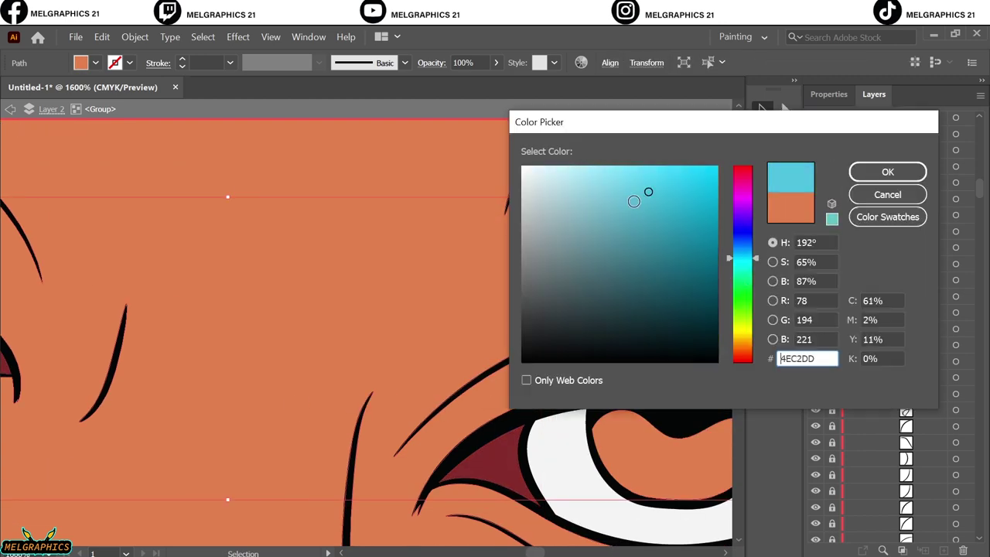
# Step: Fill the irises of both eyes with a muted grey-blue
pyautogui.click(580, 260)
pyautogui.click(887, 171)
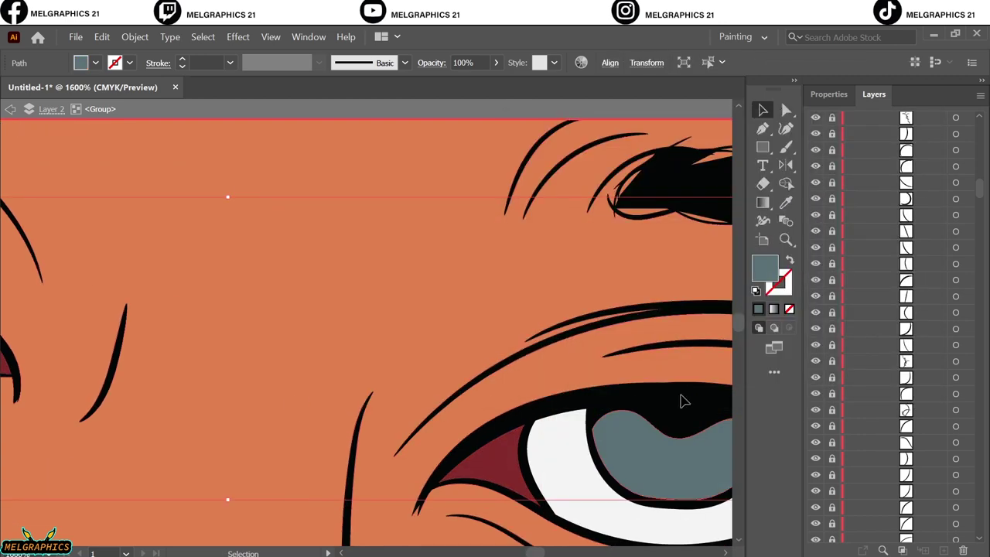
pyautogui.click(681, 356)
pyautogui.hotkey('ctrl', '0')
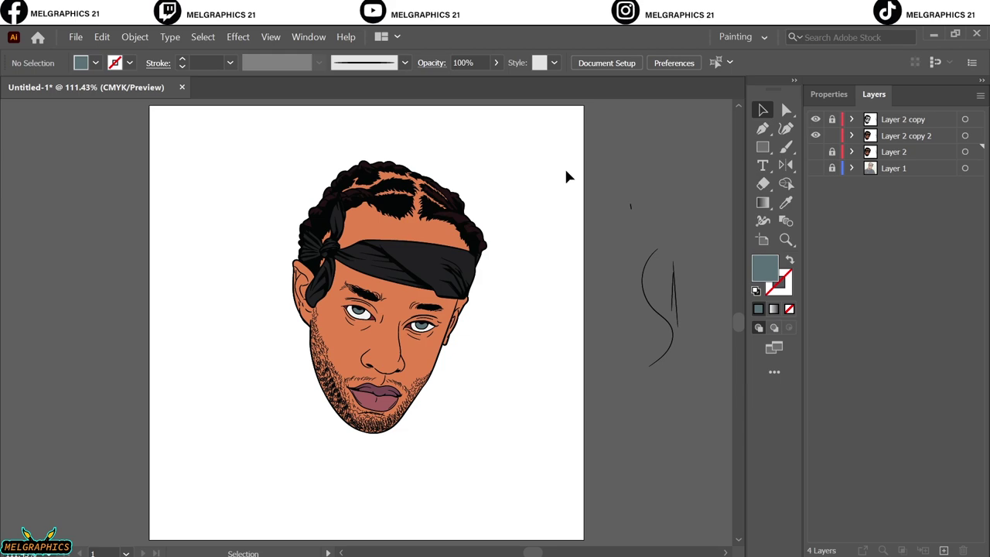
# Step: Delete the large orange skin fills of the face, forehead and ears from Layer 2 copy 2
pyautogui.press('a')
pyautogui.click(456, 317)
pyautogui.press('Delete')
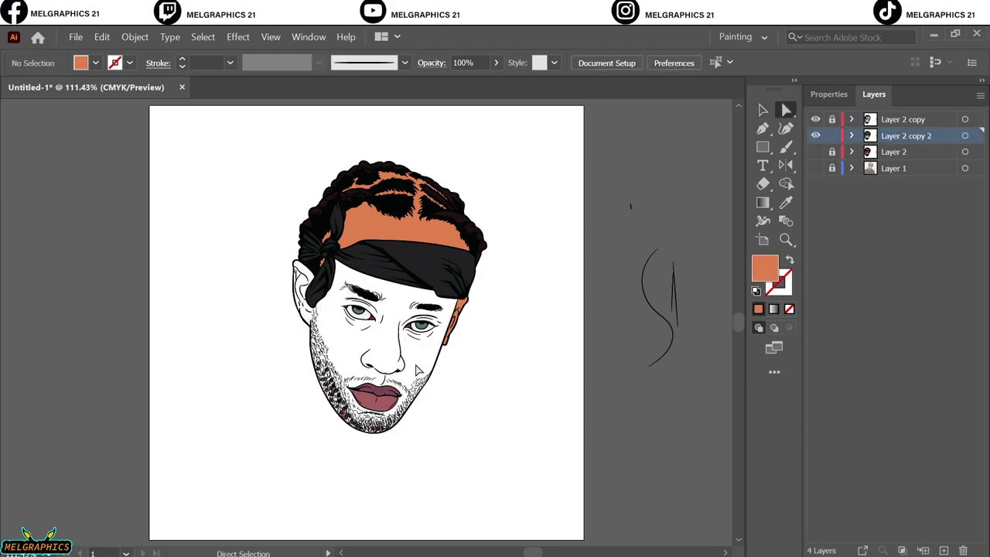
pyautogui.click(325, 265)
pyautogui.press('Delete')
# Step: Remove the leftover orange skin fragments inside the eyebrows and beard hairs on Layer 2 copy 2
pyautogui.scroll(5, 420, 193)
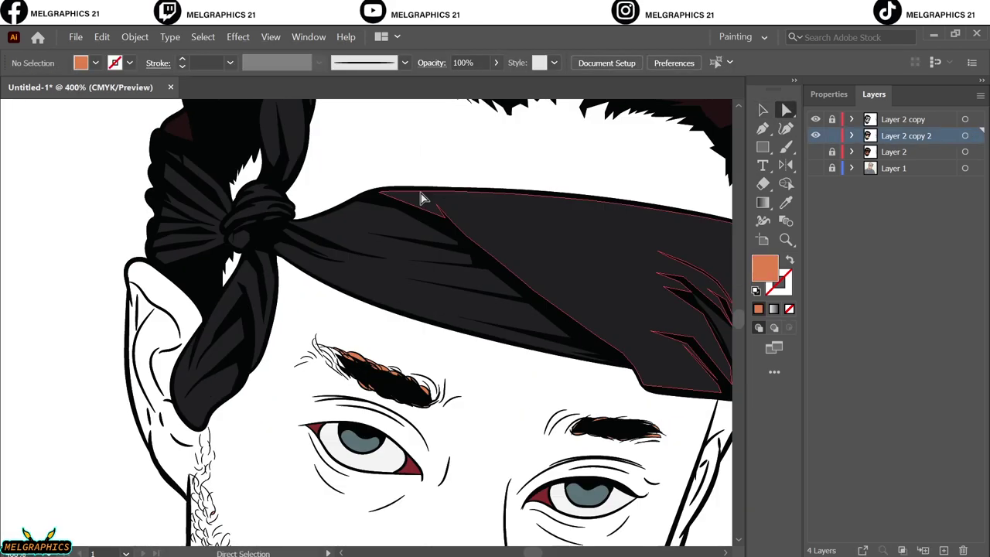
pyautogui.scroll(-6, 421, 193)
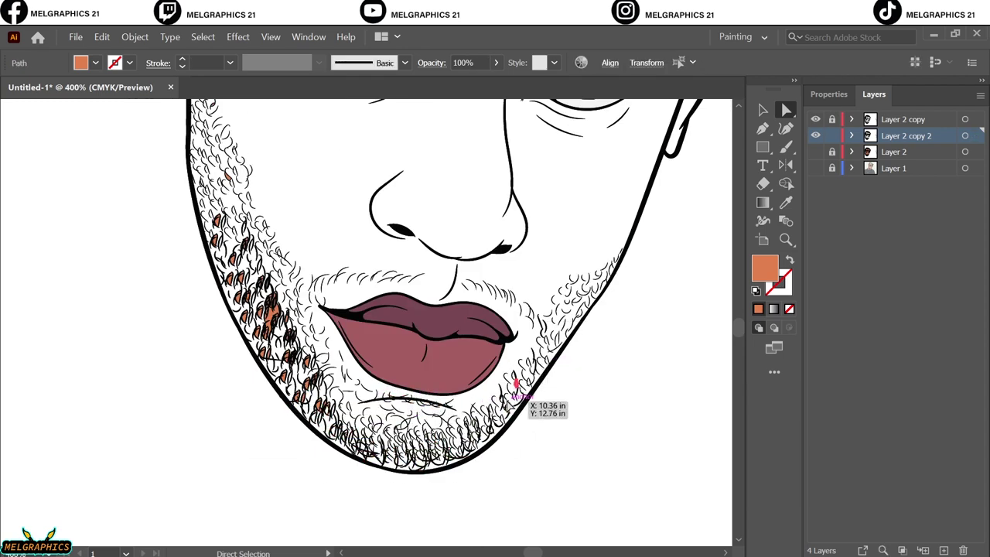
pyautogui.click(309, 352)
pyautogui.press('Delete')
pyautogui.scroll(3, 271, 429)
pyautogui.scroll(-3, 271, 429)
pyautogui.hotkey('ctrl', '0')
# Step: Add a new layer above Layer 2, show Layer 2, lock Layer 2 copy 2 and choose a darker reddish-orange fill
pyautogui.click(894, 151)
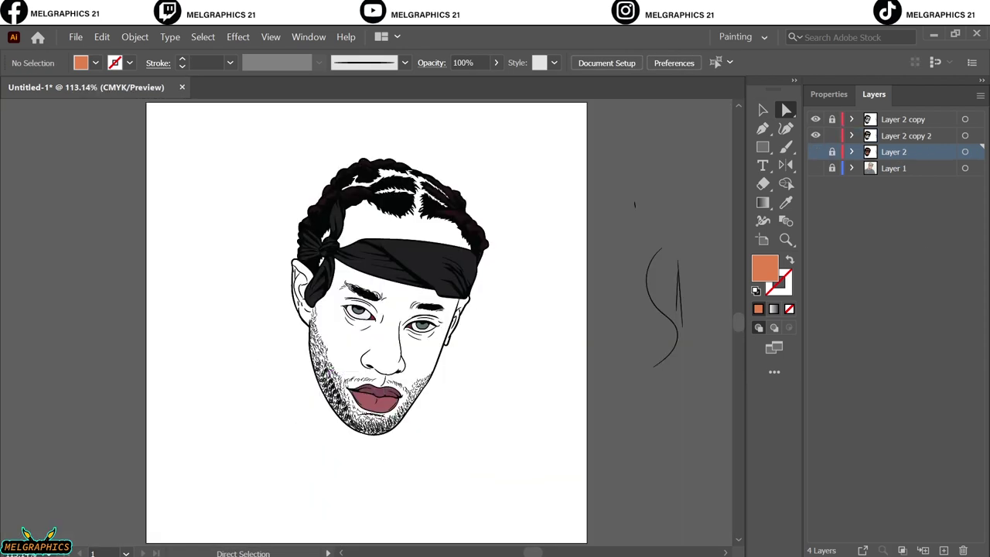
pyautogui.click(816, 168)
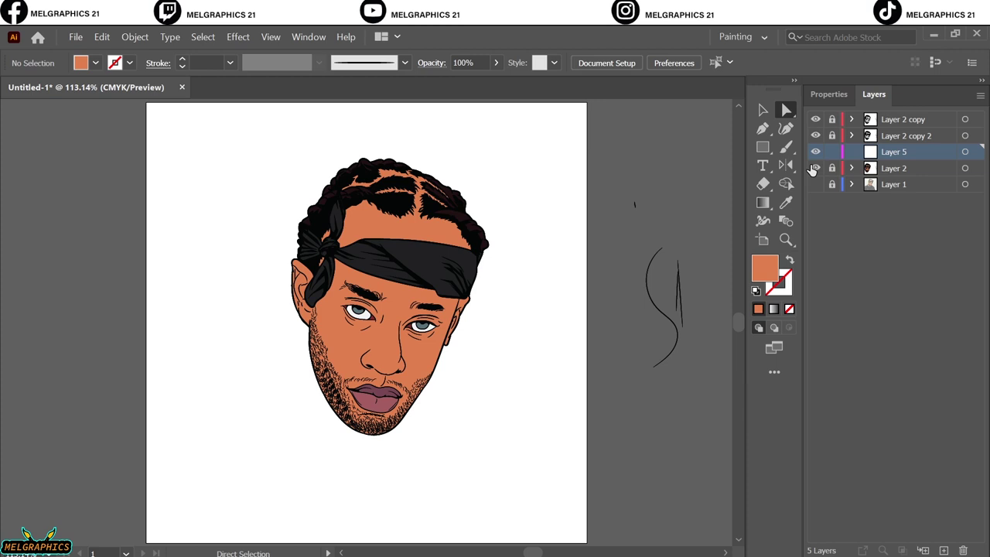
pyautogui.press('p')
pyautogui.doubleClick(763, 268)
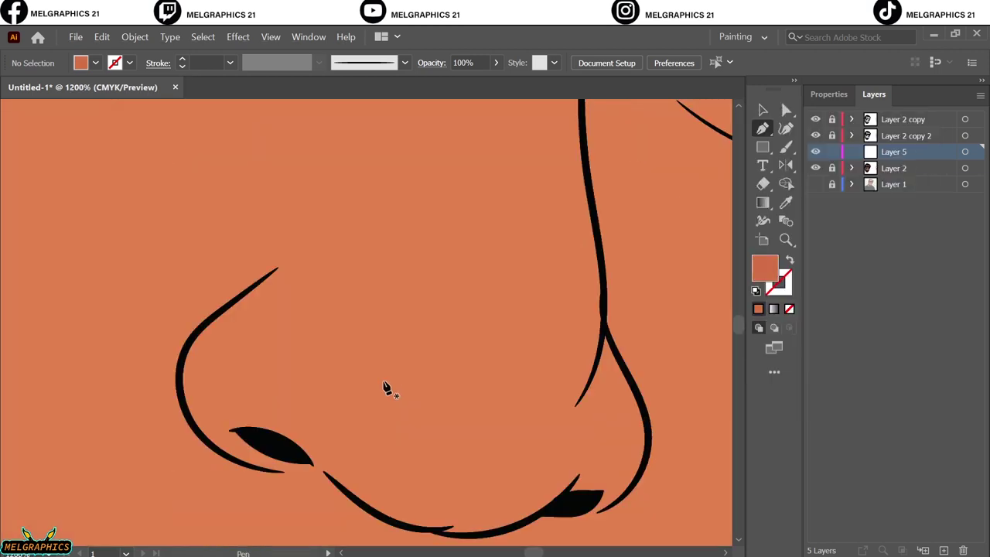
# Step: Start a nose shadow shape with the Pen tool, tracing its jagged inner edge from the left nostril wing across the nose tip
pyautogui.click(278, 193)
pyautogui.click(197, 293)
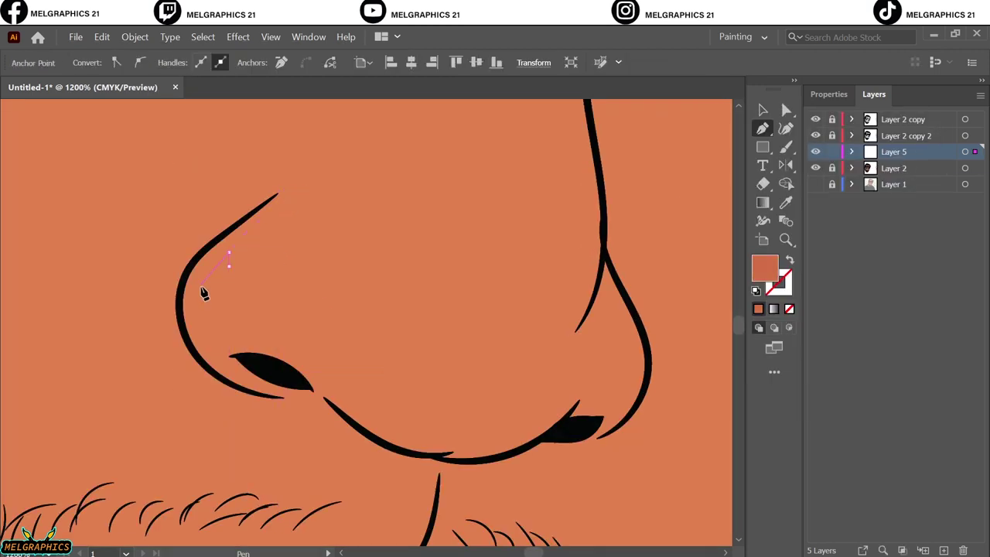
pyautogui.moveTo(214, 323); pyautogui.dragTo(287, 266)
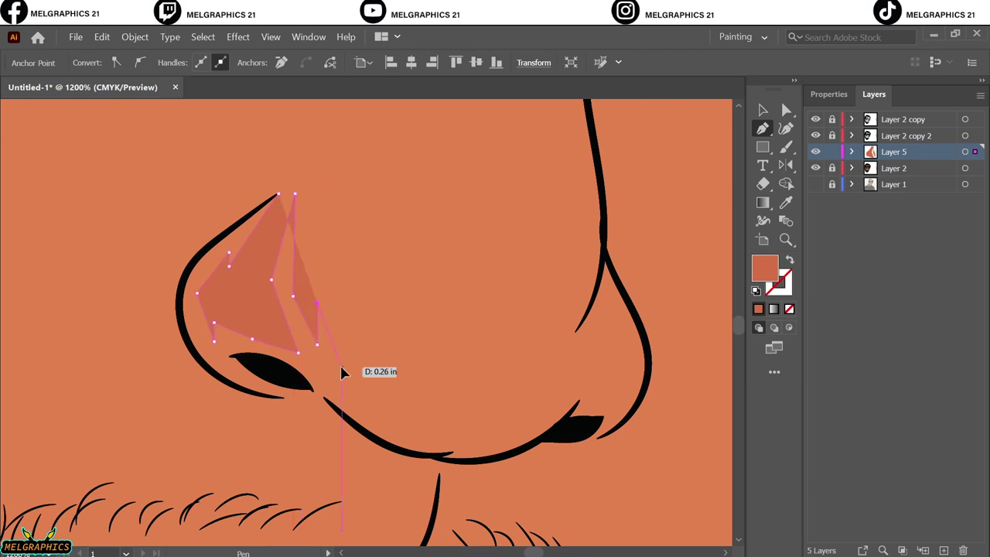
pyautogui.click(404, 418)
pyautogui.click(478, 418)
pyautogui.click(487, 410)
pyautogui.click(504, 417)
pyautogui.click(543, 348)
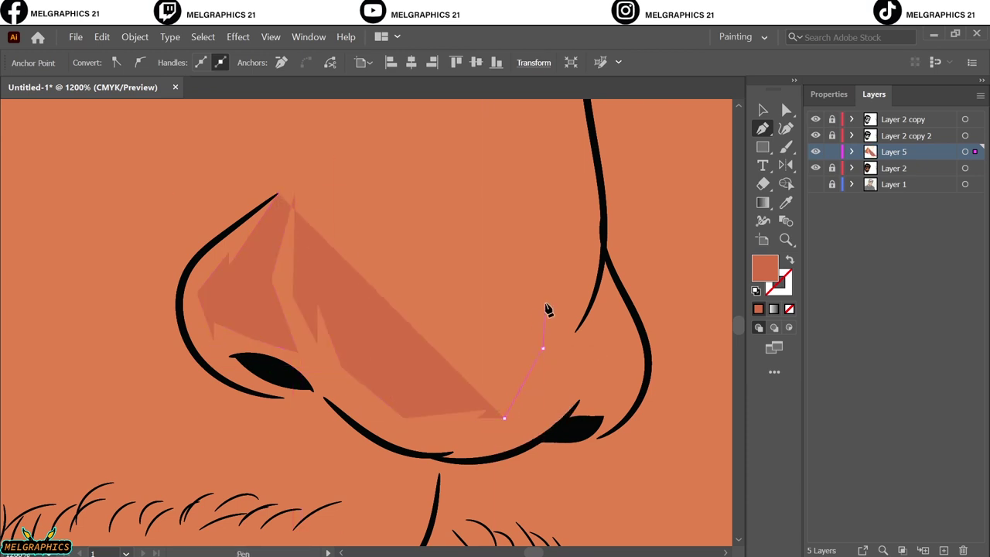
# Step: Extend the nose shadow outline with tall pointed spikes up along the right side of the bridge
pyautogui.click(546, 300)
pyautogui.click(518, 327)
pyautogui.click(534, 253)
pyautogui.click(548, 190)
pyautogui.scroll(2, 554, 231)
pyautogui.click(561, 174)
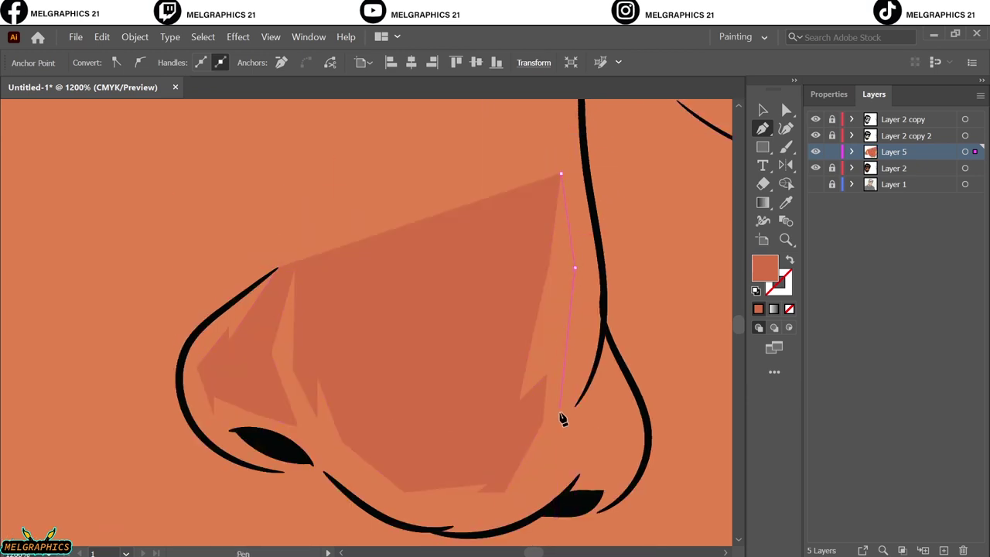
pyautogui.click(575, 267)
pyautogui.click(553, 450)
pyautogui.click(576, 404)
pyautogui.click(594, 322)
pyautogui.click(603, 255)
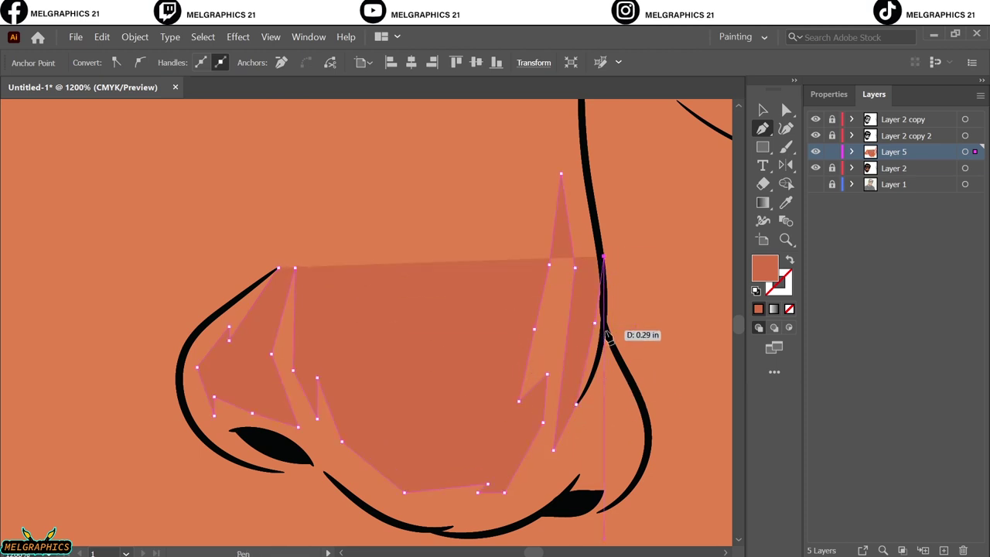
# Step: Continue the nose shadow outline past the right nostril and back along the line art under the nose tip
pyautogui.click(625, 370)
pyautogui.click(595, 456)
pyautogui.scroll(-2, 585, 457)
pyautogui.click(561, 429)
pyautogui.click(509, 454)
pyautogui.click(452, 462)
pyautogui.click(385, 444)
pyautogui.scroll(2, 372, 453)
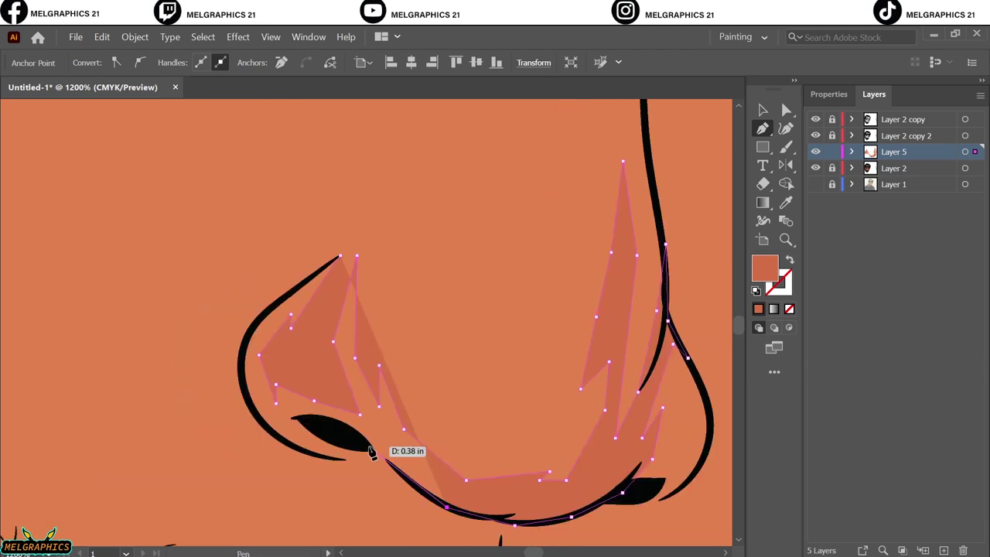
# Step: Close the nose shadow shape along the left nostril and the outer contour of its wing
pyautogui.click(368, 450)
pyautogui.click(336, 464)
pyautogui.click(277, 440)
pyautogui.click(241, 391)
pyautogui.click(241, 342)
pyautogui.click(295, 286)
pyautogui.click(340, 255)
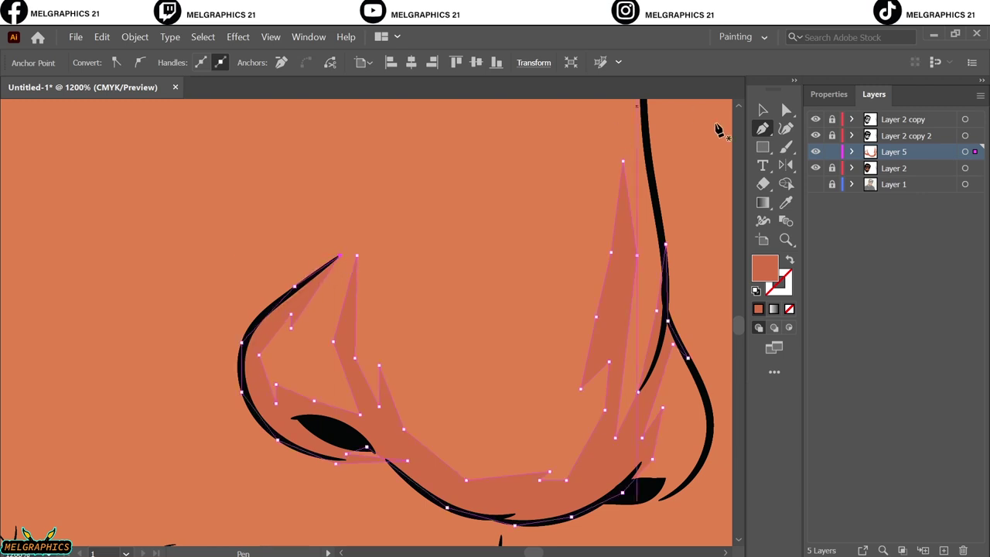
pyautogui.keyDown('ctrl'); pyautogui.click(716, 125); pyautogui.keyUp('ctrl')
pyautogui.hotkey('ctrl', '0')
pyautogui.press('p')
pyautogui.scroll(10, 490, 349)
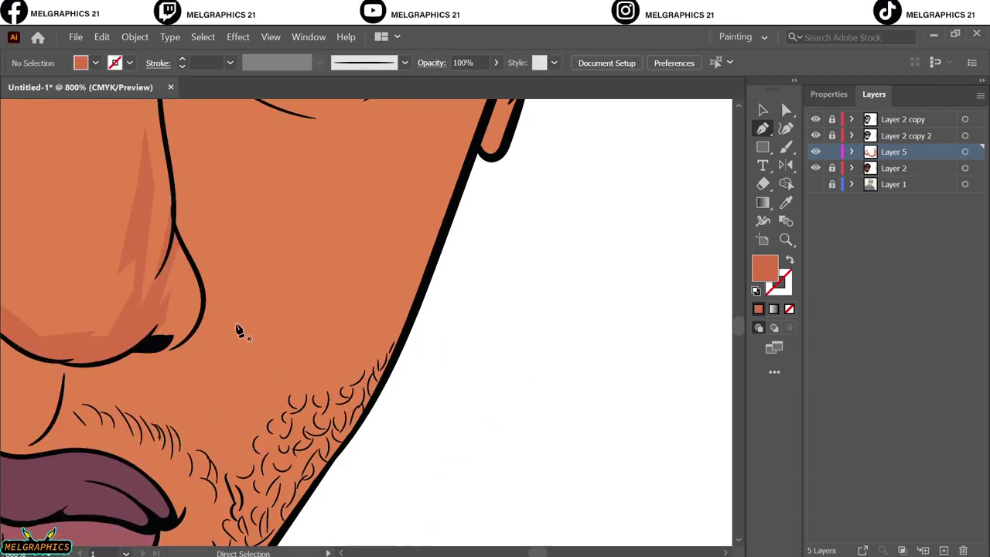
pyautogui.click(418, 386)
pyautogui.moveTo(486, 368)
pyautogui.mouseDown()
pyautogui.moveTo(541, 373)
pyautogui.moveTo(548, 391)
pyautogui.mouseUp()
pyautogui.keyDown('ctrl'); pyautogui.click(522, 139); pyautogui.keyUp('ctrl')
pyautogui.click(521, 161)
pyautogui.click(586, 294)
pyautogui.click(371, 446)
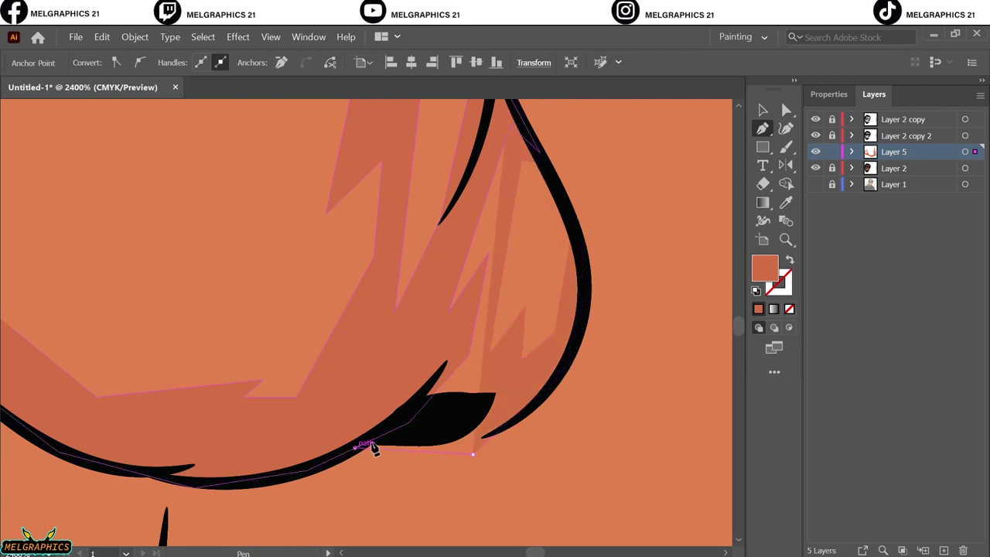
# Step: Draw a jagged shadow shape inside the right nostril wing, following its outer contour line
pyautogui.keyDown('ctrl'); pyautogui.click(420, 311); pyautogui.keyUp('ctrl')
pyautogui.keyDown('ctrl'); pyautogui.click(484, 227); pyautogui.keyUp('ctrl')
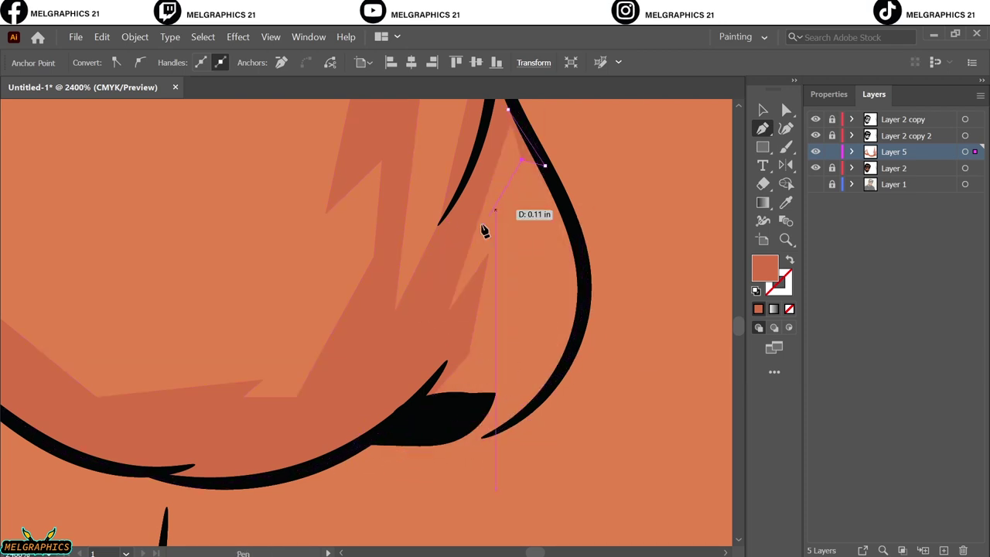
pyautogui.click(545, 204)
pyautogui.click(572, 337)
pyautogui.click(542, 410)
pyautogui.scroll(-1, 541, 410)
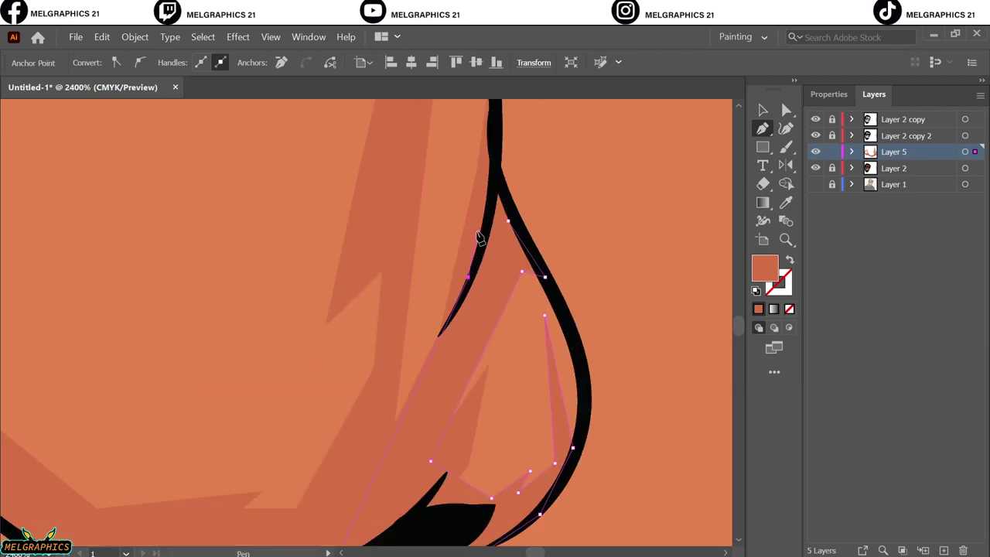
pyautogui.keyDown('ctrl'); pyautogui.click(656, 260); pyautogui.keyUp('ctrl')
pyautogui.hotkey('ctrl', '0')
# Step: Start a shadow shape at the inner corner of the right eye, running in spikes down both sides of the nose bridge line
pyautogui.scroll(5, 504, 388)
pyautogui.scroll(2, 504, 388)
pyautogui.hscroll(3, 504, 388)
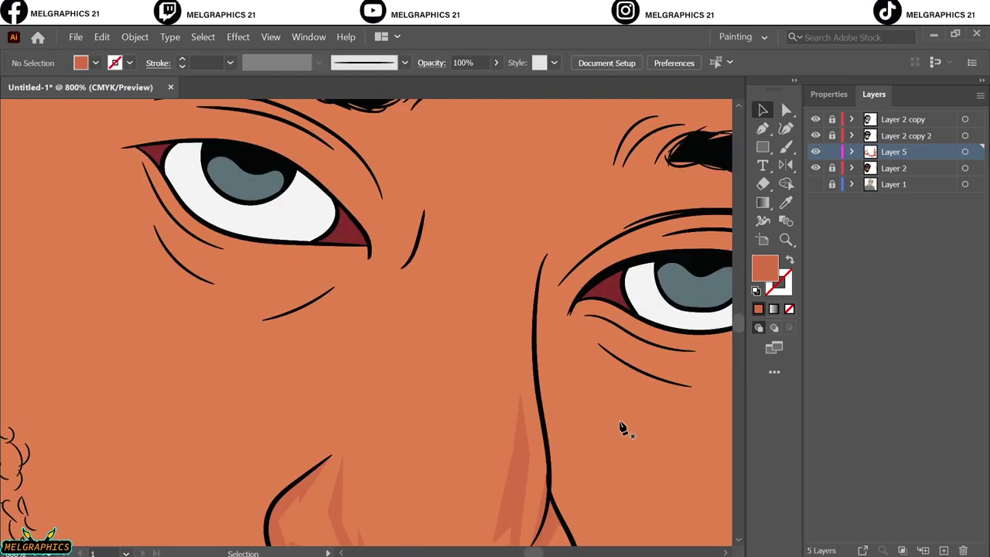
pyautogui.press('p')
pyautogui.click(555, 296)
pyautogui.click(555, 383)
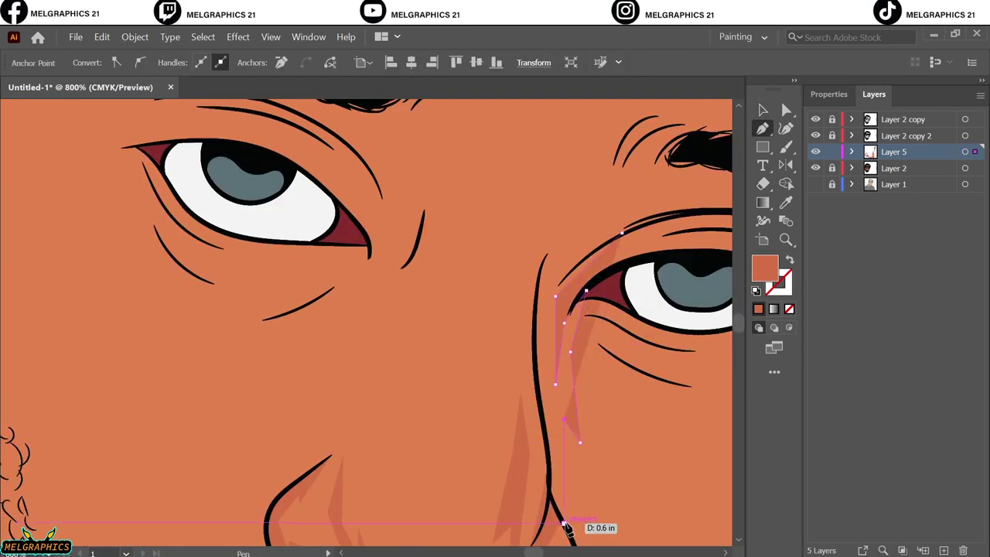
pyautogui.click(564, 523)
pyautogui.click(523, 413)
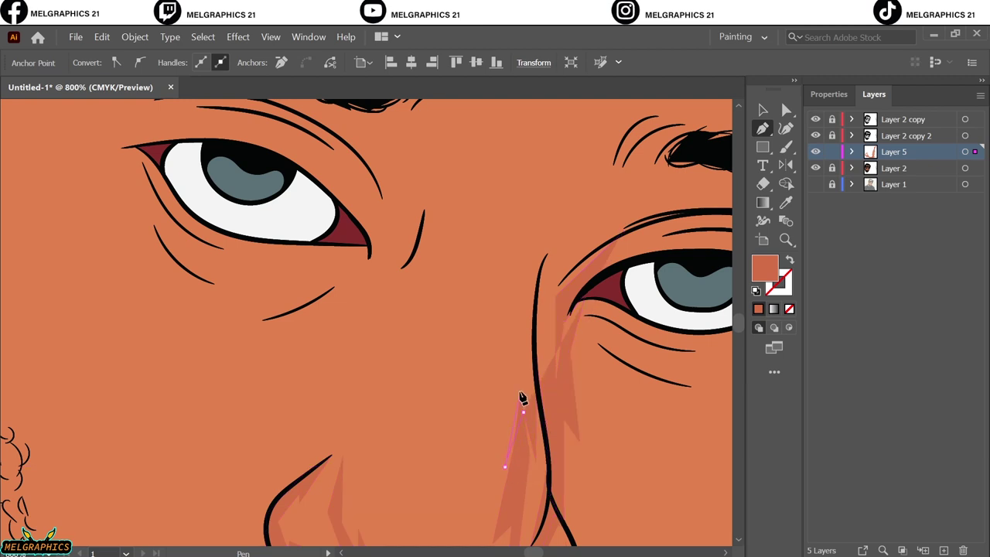
# Step: Carry the bridge shadow outline up the left side of the nose line to a spike between the eyes
pyautogui.click(517, 364)
pyautogui.click(517, 291)
pyautogui.click(491, 284)
pyautogui.click(517, 280)
pyautogui.click(532, 250)
pyautogui.click(481, 217)
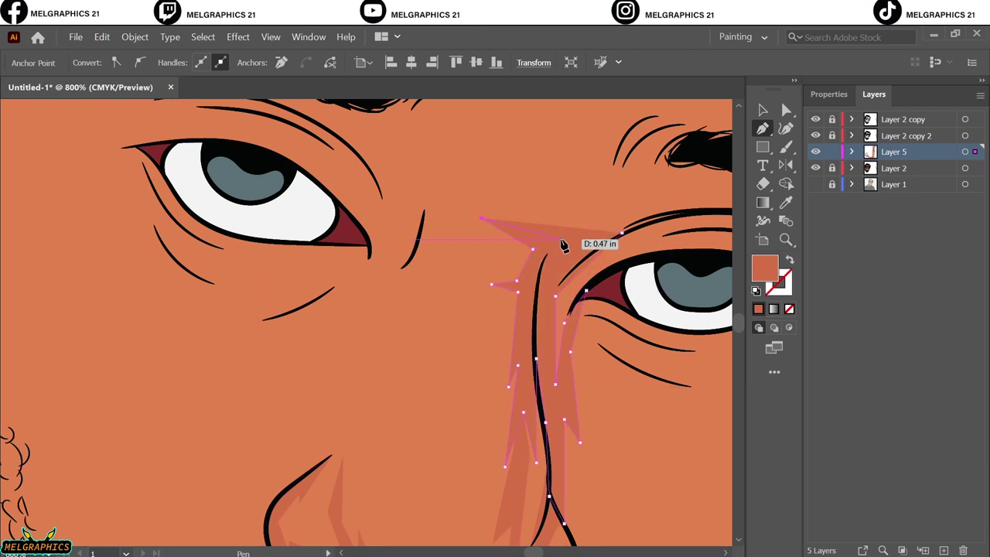
# Step: Extend the shadow outline around the right eyebrow's inner end and over the upper eyelid, and close the shape at the eye corner
pyautogui.click(592, 180)
pyautogui.click(607, 120)
pyautogui.scroll(3, 541, 232)
pyautogui.hscroll(3, 541, 232)
pyautogui.click(567, 205)
pyautogui.click(614, 223)
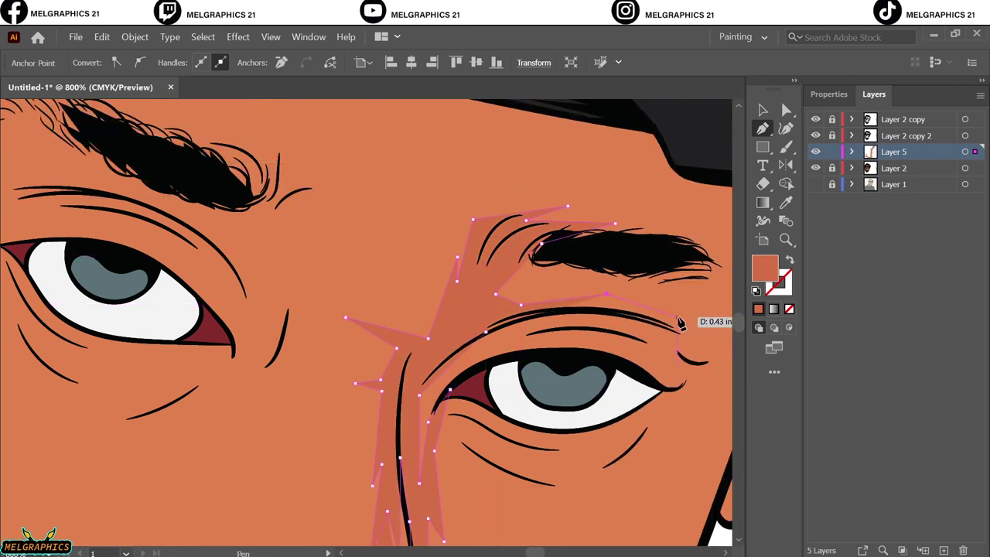
pyautogui.click(689, 353)
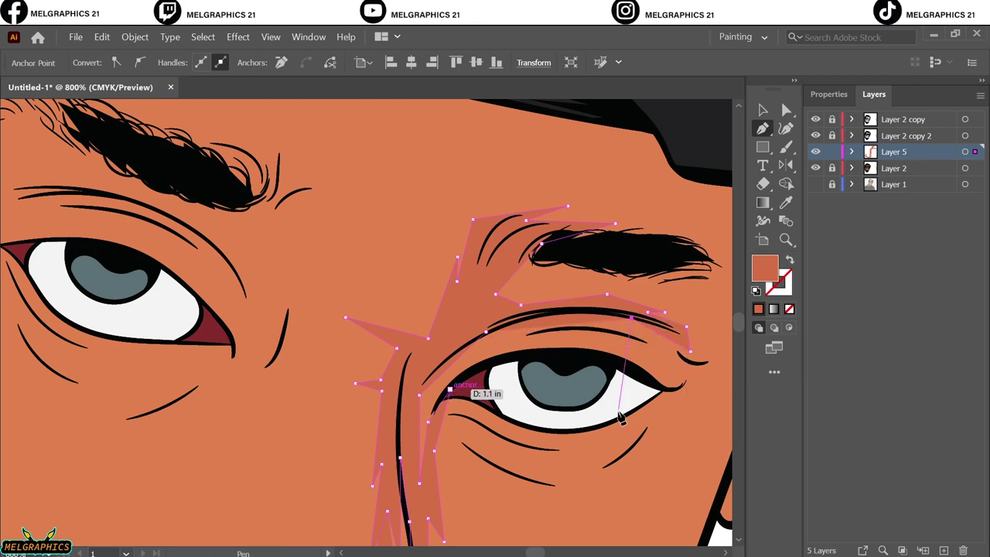
pyautogui.scroll(-3, 621, 418)
pyautogui.press('Escape')
pyautogui.scroll(-5, 525, 420)
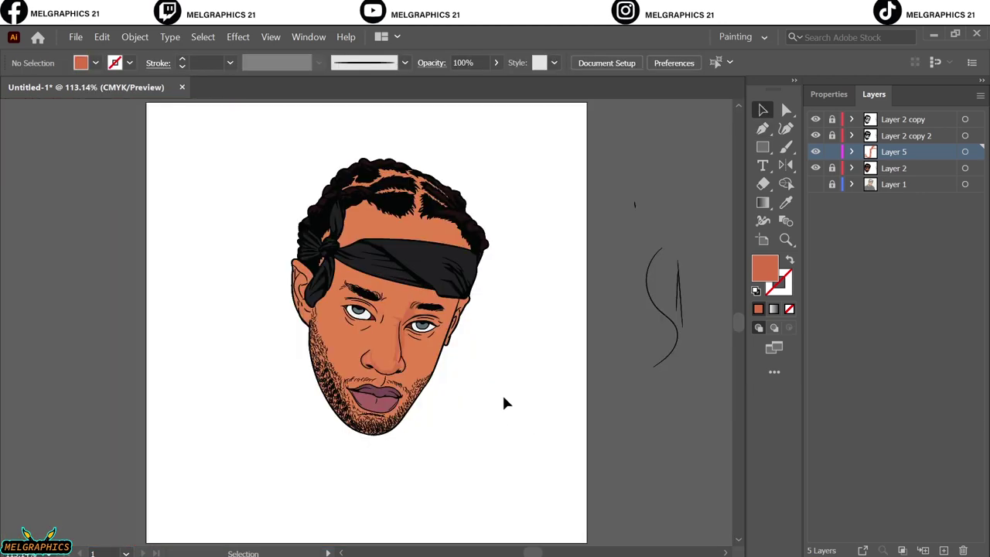
# Step: Draw a spiky shadow shape between the bandana's lower edge and the right eyebrow
pyautogui.scroll(5, 502, 393)
pyautogui.click(388, 217)
pyautogui.click(452, 323)
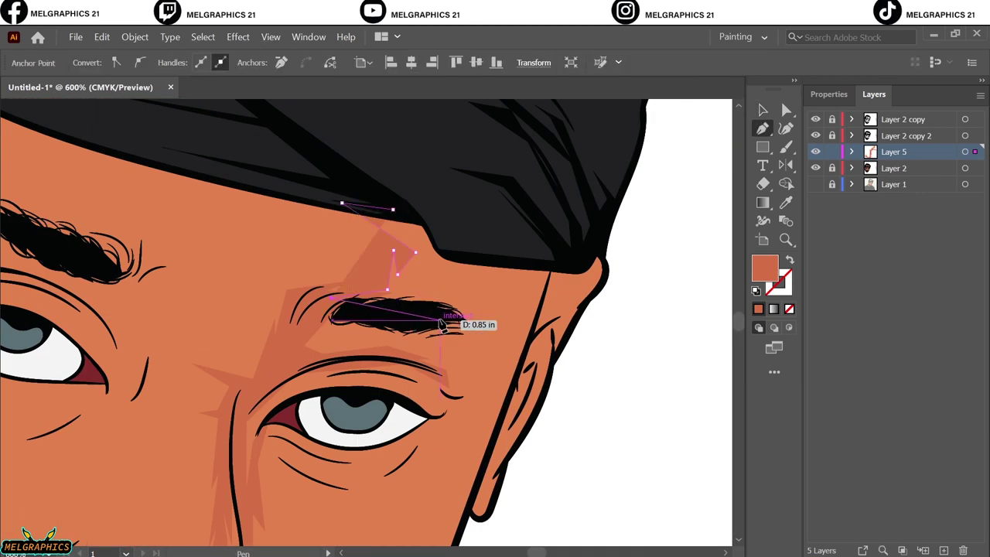
# Step: Finish the shadow shape that runs from the headband past the right-hand eyebrow's outer end to the eye corner, closing its path
pyautogui.click(492, 357)
pyautogui.click(462, 382)
pyautogui.press('Escape')
pyautogui.click(481, 334)
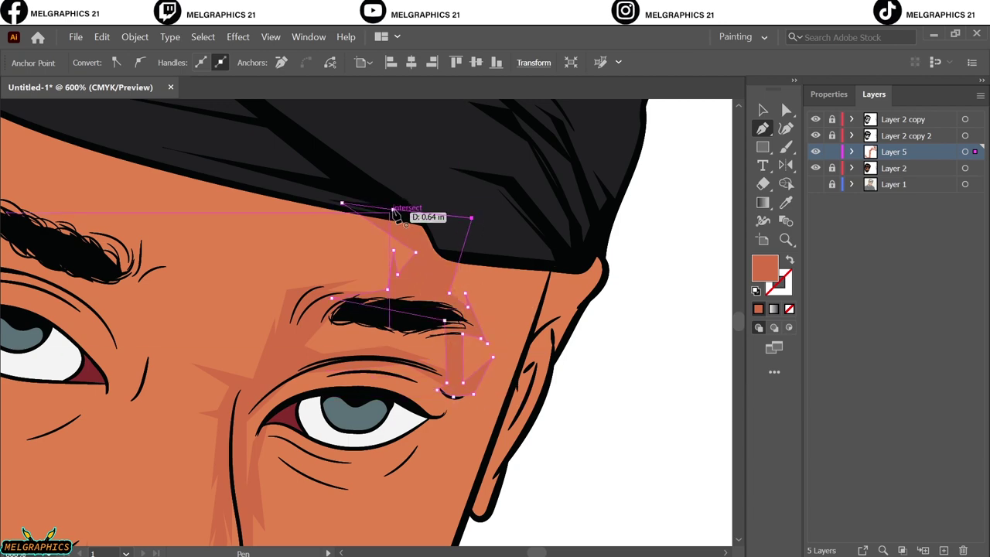
pyautogui.click(394, 210)
pyautogui.press('v')
pyautogui.hotkey('ctrl', 'shift', 'a')
# Step: Draw a closed Pen shadow shape beneath the right-hand eye, from its inner corner along the under-eye creases to the outer corner
pyautogui.scroll(-5, 621, 259)
pyautogui.scroll(5, 370, 303)
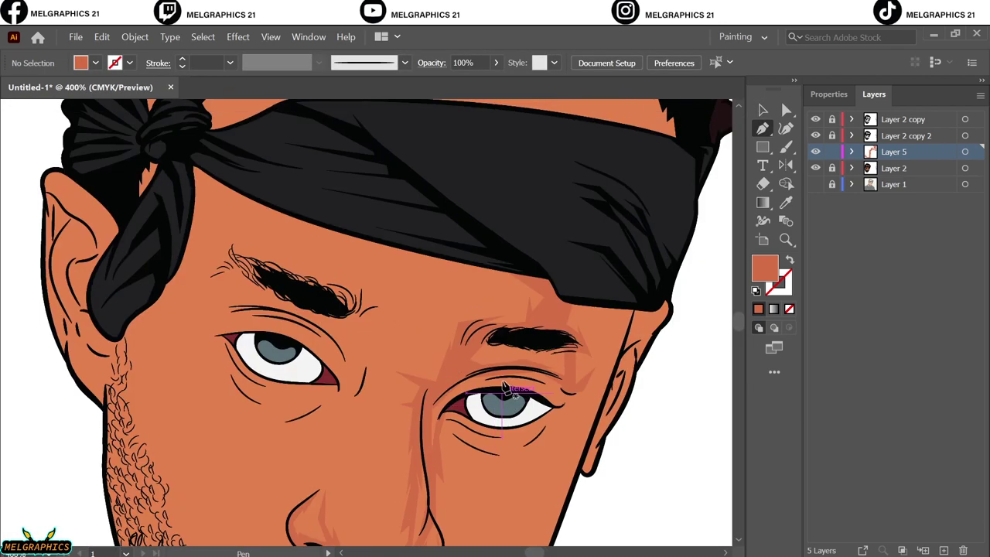
pyautogui.scroll(-3, 370, 304)
pyautogui.scroll(3, 426, 278)
pyautogui.click(426, 277)
pyautogui.moveTo(543, 327); pyautogui.dragTo(605, 312)
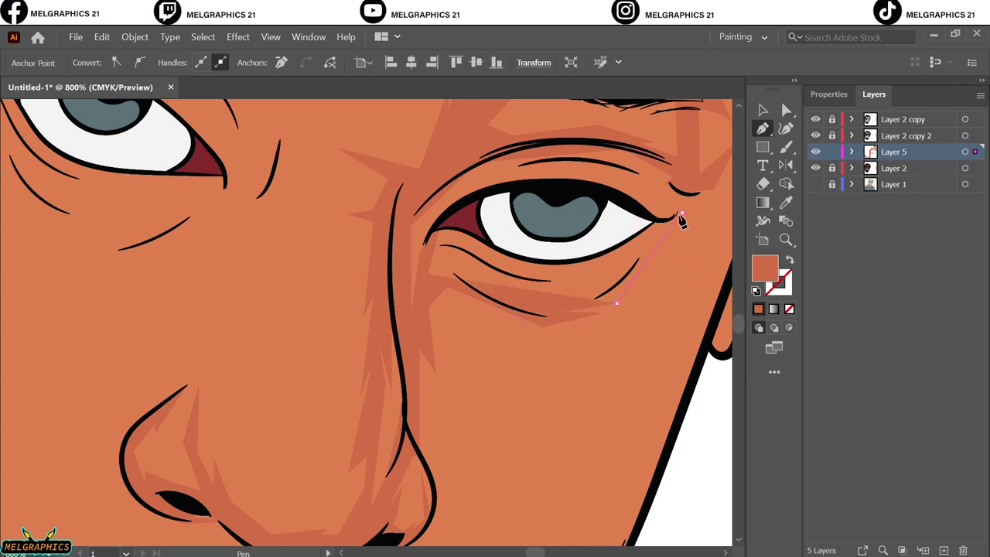
pyautogui.moveTo(681, 212); pyautogui.dragTo(616, 302)
pyautogui.click(432, 247)
pyautogui.rightClick(541, 247)
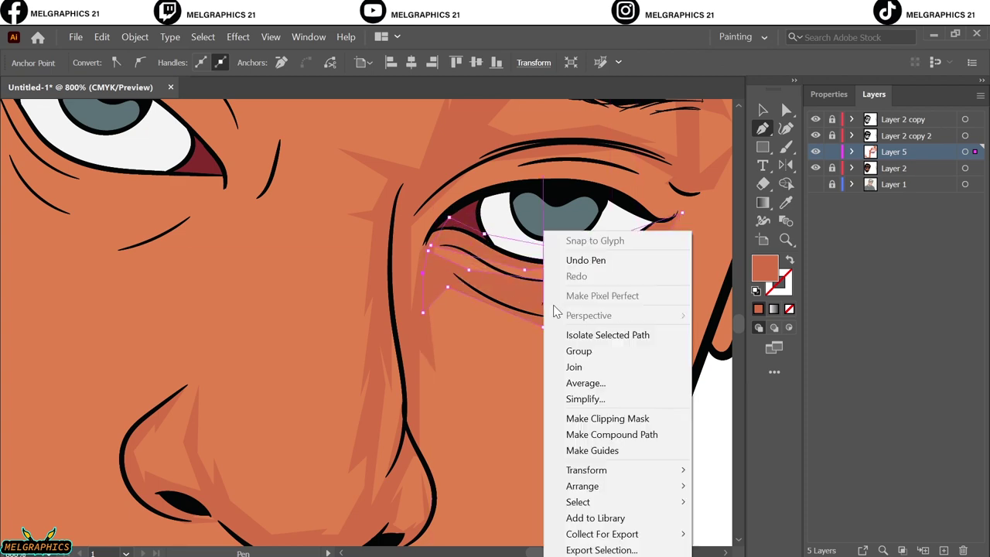
pyautogui.press('Escape')
pyautogui.hotkey('ctrl', 'shift', 'a')
# Step: Draw a closed shadow shape from beneath the nose around the upper lip and across the right-hand cheek to the jaw edge
pyautogui.scroll(-5, 474, 249)
pyautogui.click(214, 277)
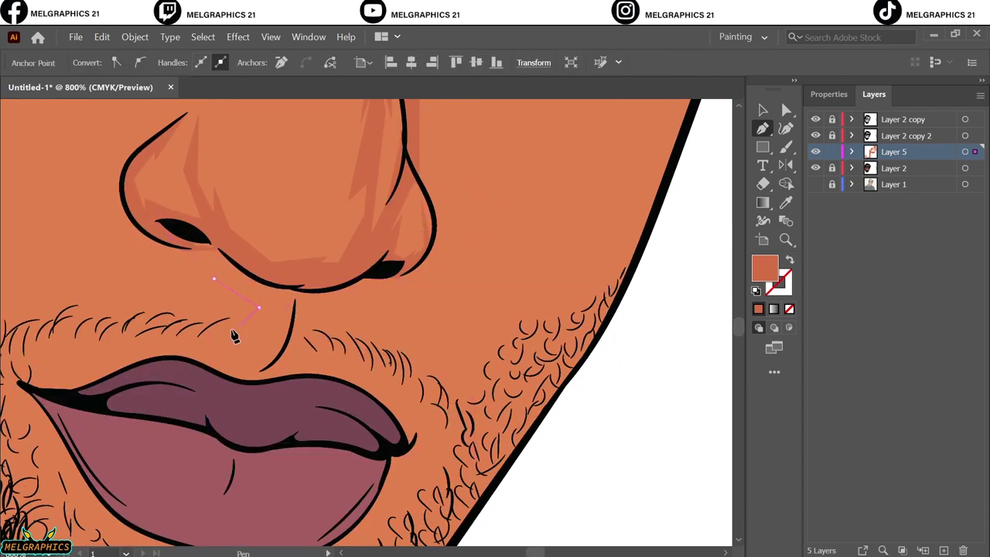
pyautogui.click(259, 317)
pyautogui.moveTo(260, 382); pyautogui.dragTo(390, 369)
pyautogui.click(415, 423)
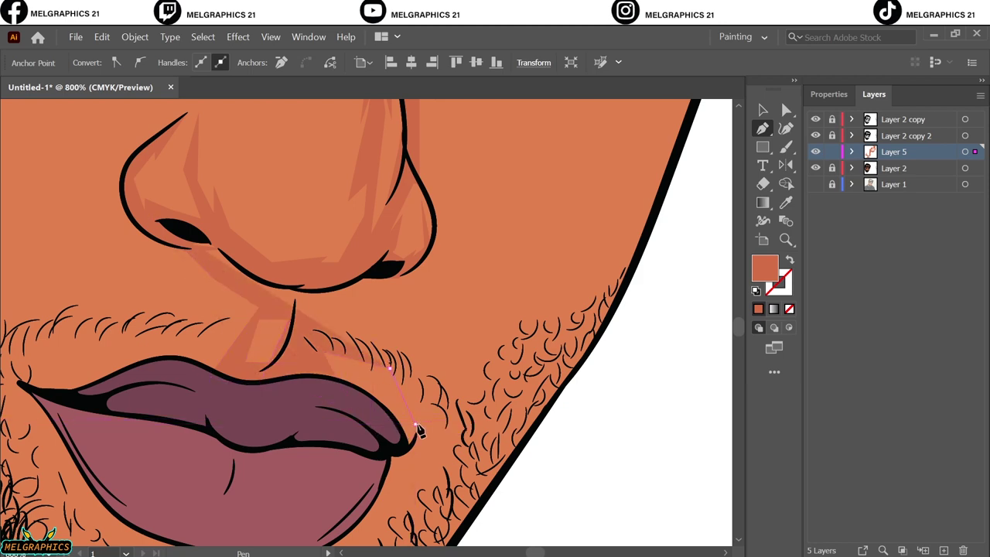
pyautogui.click(553, 365)
pyautogui.click(647, 224)
pyautogui.scroll(3, 647, 232)
pyautogui.click(571, 375)
pyautogui.moveTo(479, 368); pyautogui.dragTo(331, 404)
pyautogui.hotkey('ctrl', 'shift', 'a')
# Step: Draw a shadow shape on the right-hand side of the face, from beside the outer eye corner down to the cheek
pyautogui.scroll(3, 470, 485)
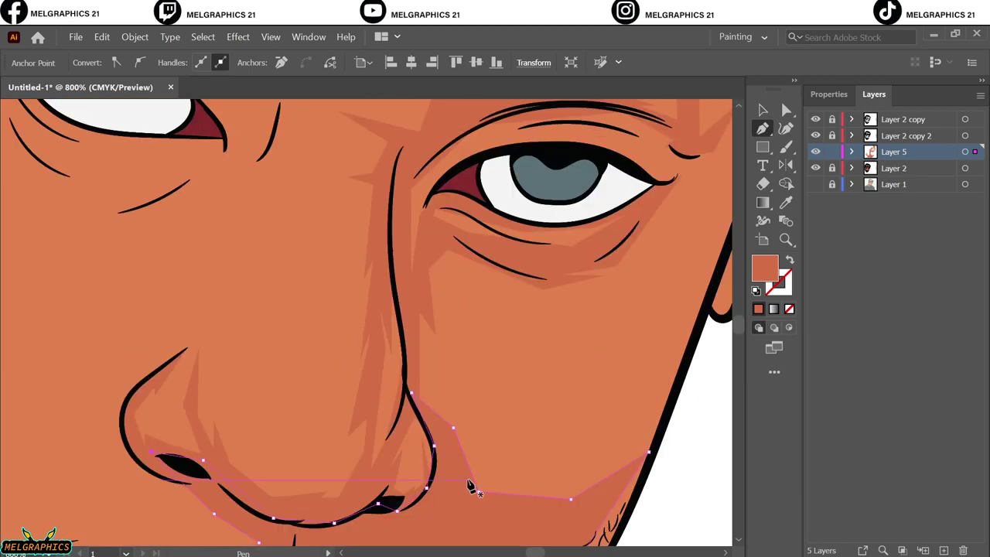
pyautogui.click(649, 383)
pyautogui.click(656, 320)
pyautogui.click(537, 340)
pyautogui.click(655, 309)
pyautogui.hscroll(3, 654, 310)
pyautogui.click(554, 252)
pyautogui.click(601, 174)
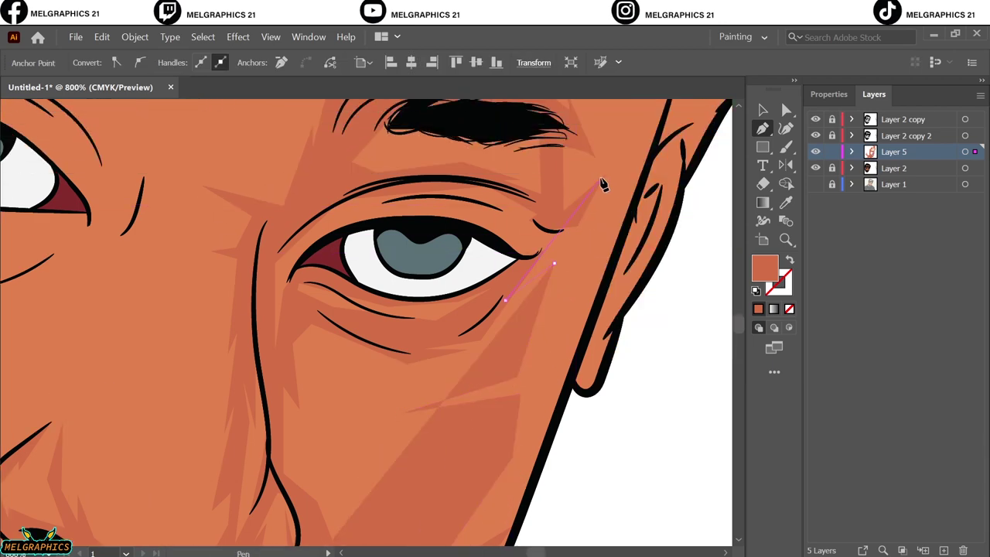
pyautogui.scroll(-1, 601, 181)
pyautogui.scroll(-3, 576, 333)
pyautogui.click(327, 426)
pyautogui.hotkey('ctrl', 'shift', 'a')
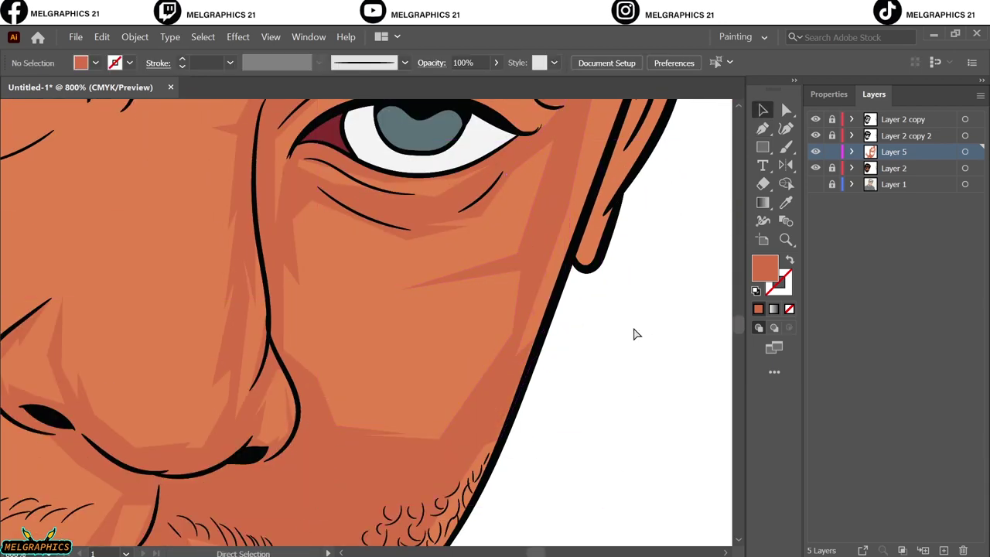
# Step: Draw a closed shadow shape over the right-hand temple, from the headband past the eyebrow's end to the outer eye corner
pyautogui.hotkey('ctrl', '0')
pyautogui.scroll(3, 468, 309)
pyautogui.scroll(-3, 457, 353)
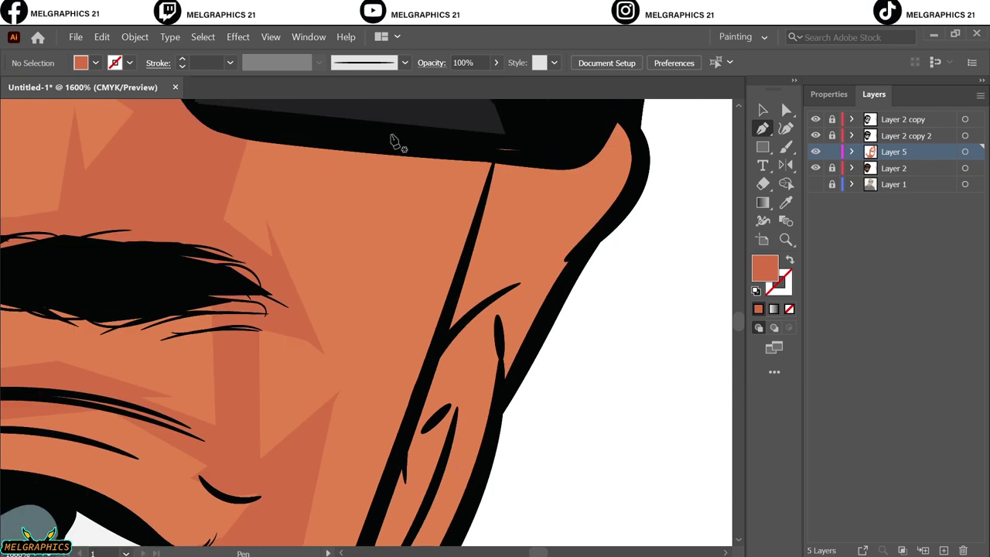
pyautogui.click(390, 136)
pyautogui.click(325, 278)
pyautogui.click(371, 391)
pyautogui.click(354, 394)
pyautogui.click(358, 440)
pyautogui.click(280, 512)
pyautogui.click(168, 470)
pyautogui.click(248, 313)
pyautogui.click(260, 103)
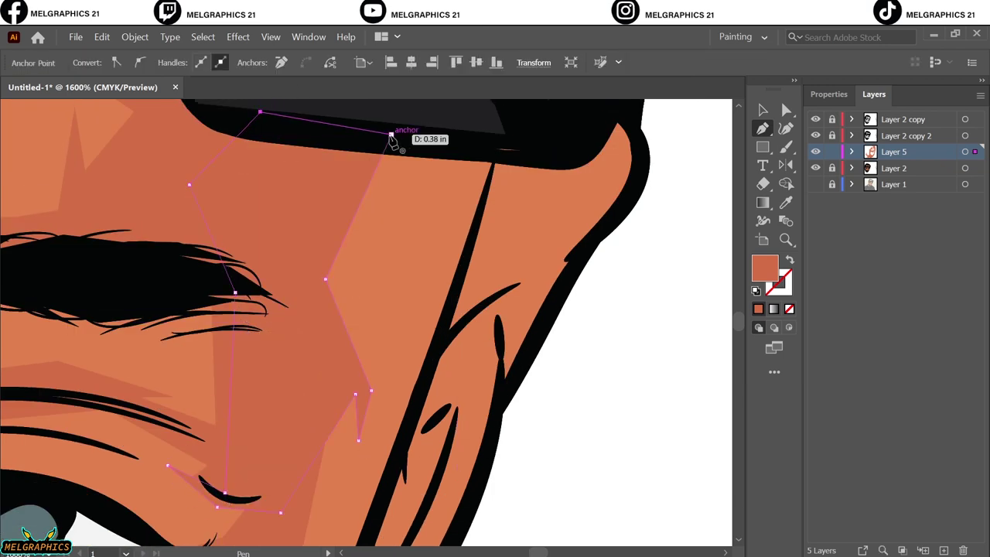
pyautogui.click(391, 136)
pyautogui.hotkey('ctrl', 'shift', 'a')
# Step: Draw a closed jagged shadow shape on the upper part of the right-hand ear, just under the headband
pyautogui.click(524, 154)
pyautogui.click(592, 150)
pyautogui.click(572, 209)
pyautogui.click(537, 258)
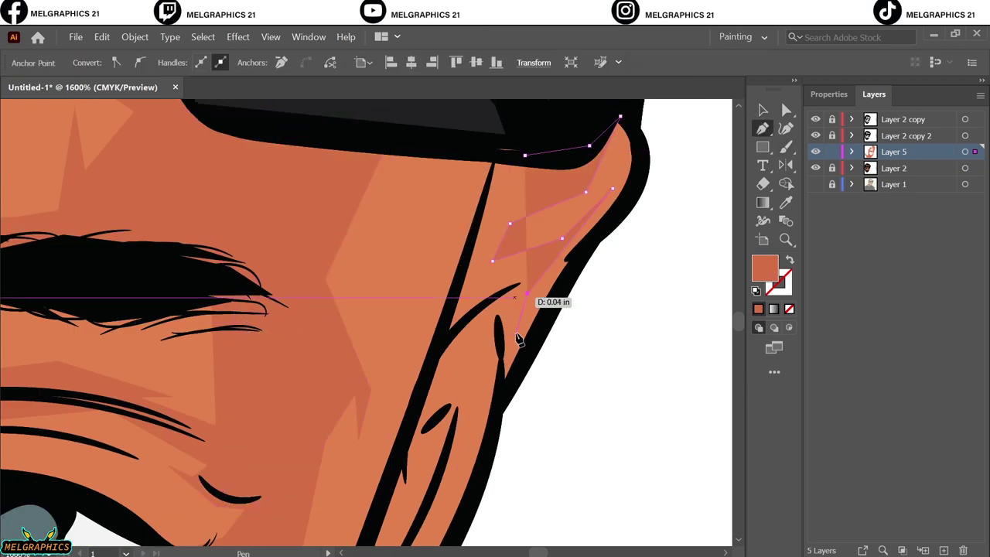
pyautogui.click(506, 410)
pyautogui.click(524, 155)
pyautogui.hotkey('ctrl', 'shift', 'a')
# Step: Draw a shadow shape inside the right-hand ear, between the face outline and the upper ear fold
pyautogui.click(458, 174)
pyautogui.click(412, 169)
pyautogui.click(530, 155)
pyautogui.click(503, 415)
pyautogui.scroll(-3, 464, 310)
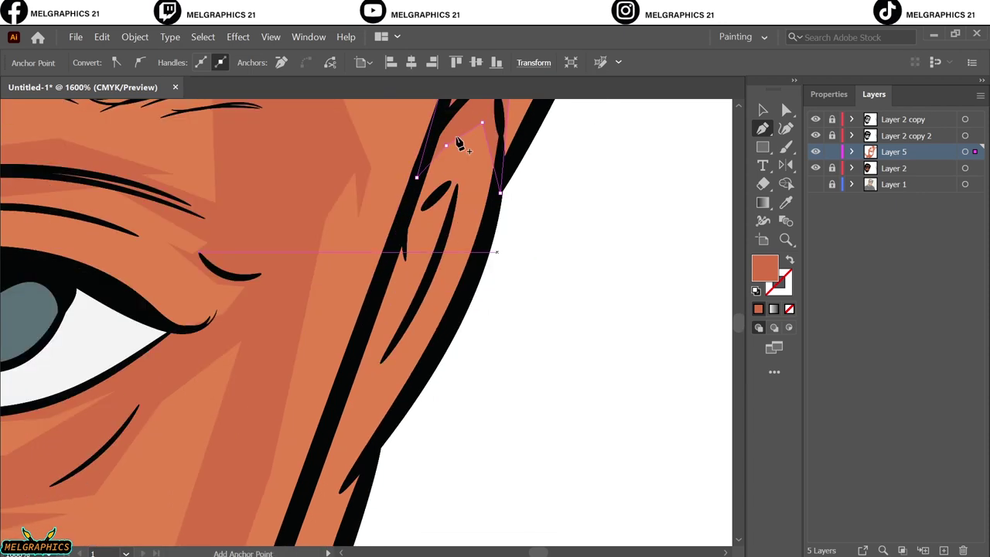
pyautogui.hotkey('ctrl', 'shift', 'a')
# Step: Draw a narrow closed shadow shape in the inner hollow of the right-hand ear, along the face outline
pyautogui.click(426, 249)
pyautogui.click(415, 281)
pyautogui.click(328, 454)
pyautogui.click(426, 249)
pyautogui.hotkey('ctrl', 'shift', 'a')
# Step: Draw thin shadow shapes along the outer rim of the right-hand ear and down to the earlobe
pyautogui.click(470, 141)
pyautogui.click(476, 203)
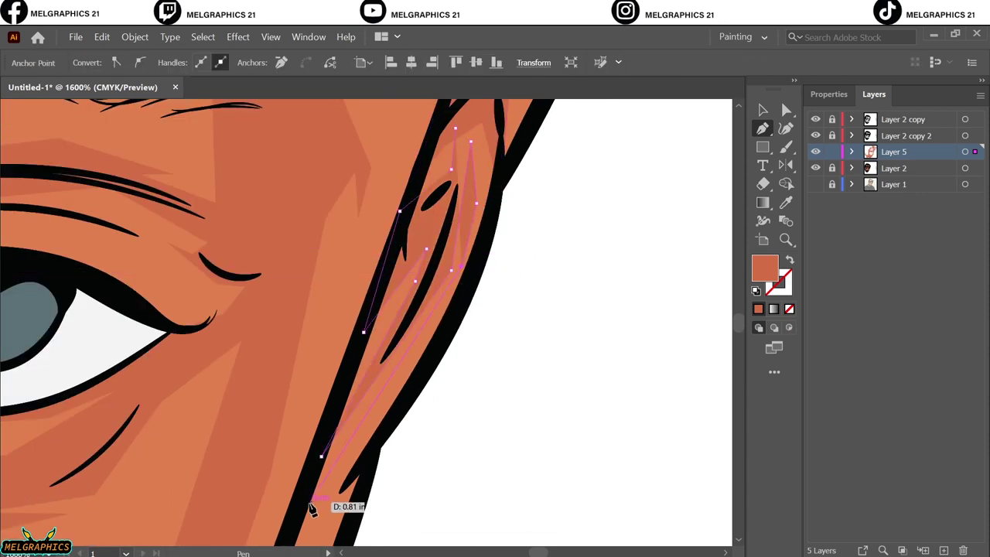
pyautogui.scroll(-3, 313, 509)
pyautogui.click(300, 421)
pyautogui.scroll(4, 415, 389)
pyautogui.click(470, 348)
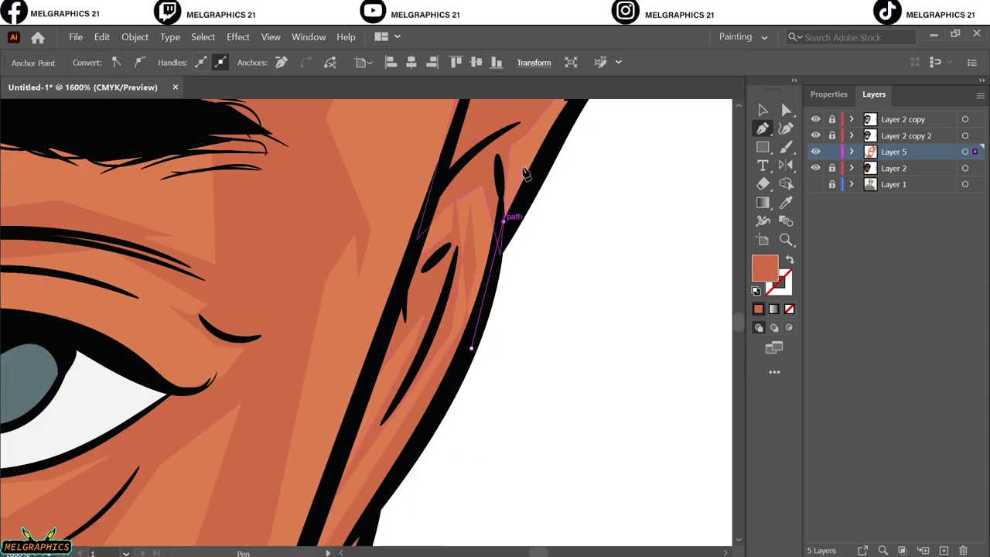
pyautogui.click(525, 172)
pyautogui.hotkey('ctrl', 'shift', 'a')
# Step: Draw a closed shadow shape around the lower lip, from one mouth corner under the lip crease to the other
pyautogui.press('v')
pyautogui.hotkey('ctrl', '0')
pyautogui.scroll(5, 364, 452)
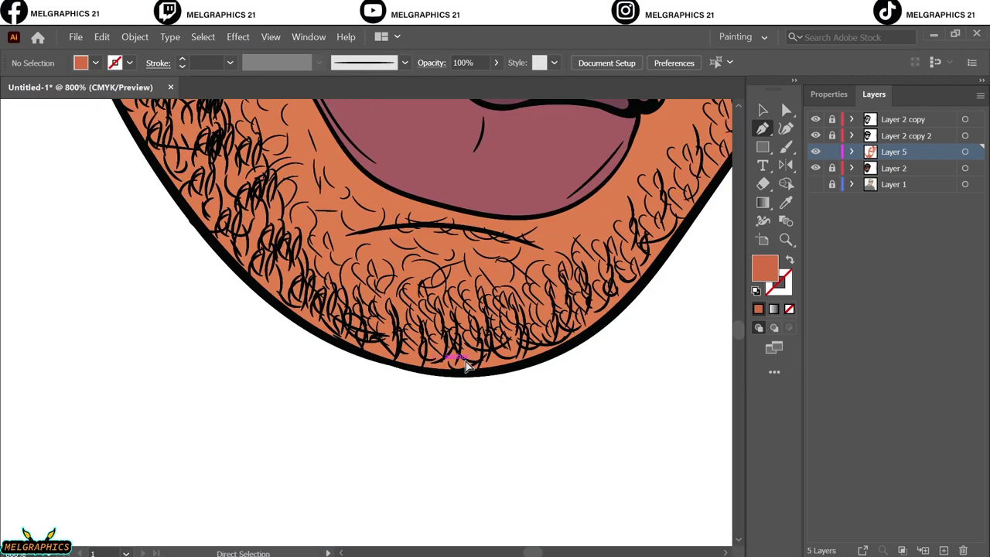
pyautogui.scroll(-1, 453, 361)
pyautogui.click(606, 232)
pyautogui.moveTo(533, 365); pyautogui.dragTo(353, 327)
pyautogui.moveTo(569, 193); pyautogui.dragTo(466, 313)
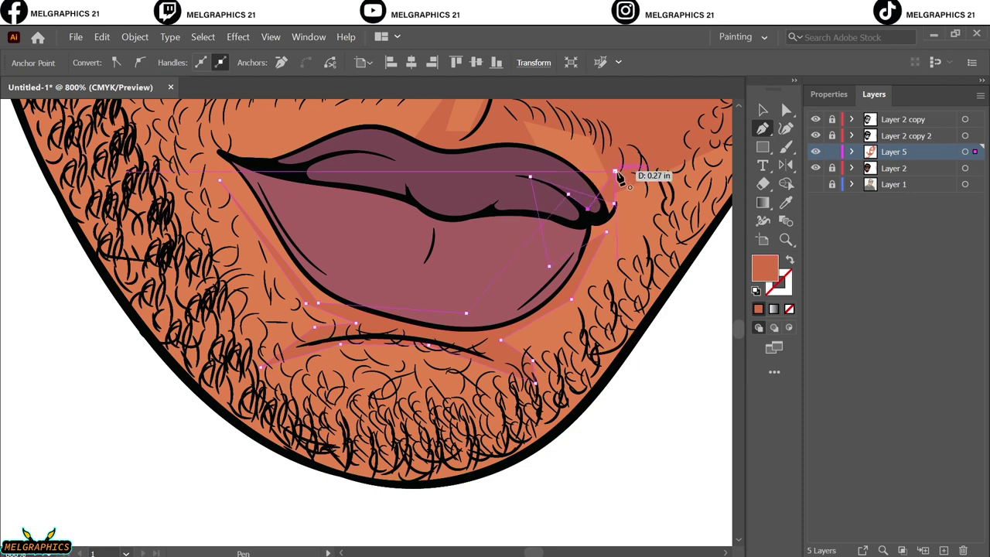
pyautogui.click(617, 173)
pyautogui.hotkey('ctrl', 'shift', 'a')
# Step: Start a beard shadow shape at the right-hand mouth corner and run its jagged inner edge across the chin
pyautogui.hscroll(2, 654, 339)
pyautogui.click(499, 220)
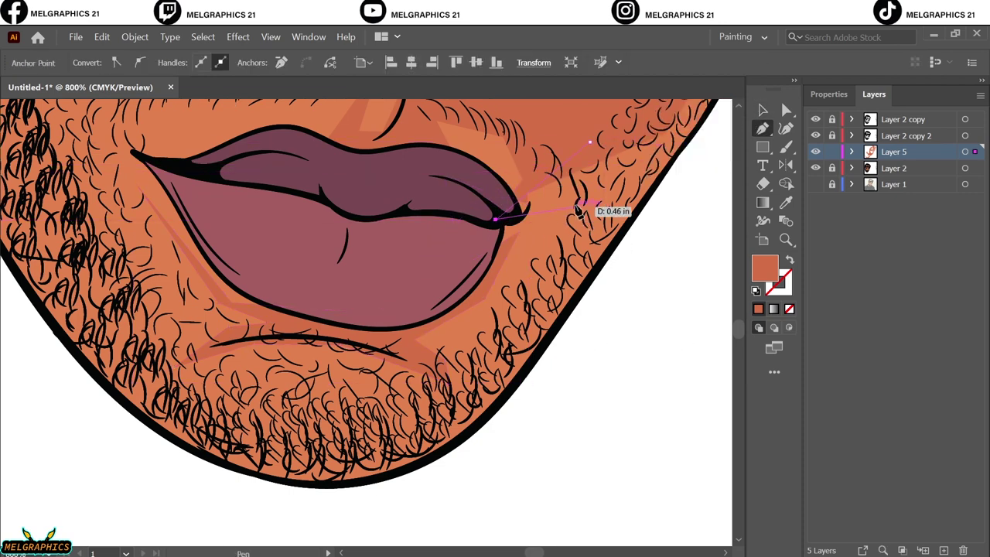
pyautogui.click(323, 332)
pyautogui.click(402, 372)
pyautogui.click(415, 406)
pyautogui.click(399, 423)
pyautogui.click(371, 440)
pyautogui.click(307, 404)
pyautogui.click(279, 427)
pyautogui.click(228, 341)
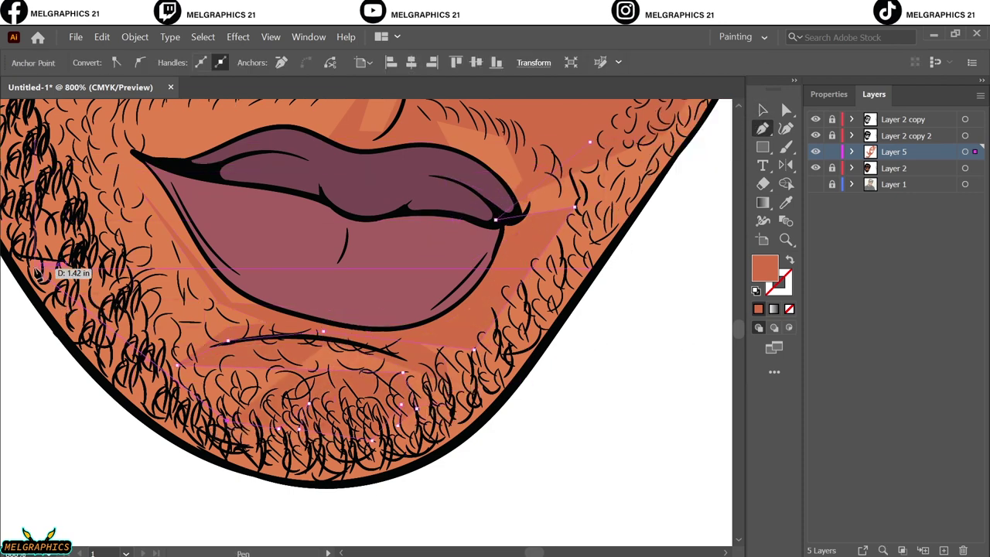
# Step: Complete the beard shadow shape up the left-hand jaw and back along the chin and right-hand jaw outline
pyautogui.click(37, 273)
pyautogui.click(441, 451)
pyautogui.click(520, 380)
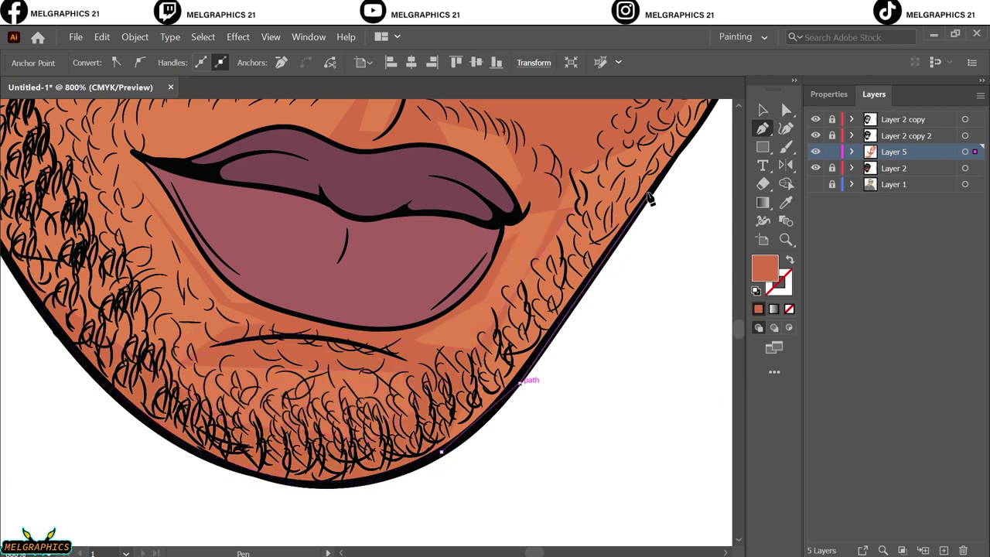
pyautogui.scroll(3, 653, 204)
pyautogui.press('v')
pyautogui.hotkey('ctrl', 'shift', 'a')
pyautogui.hotkey('ctrl', '0')
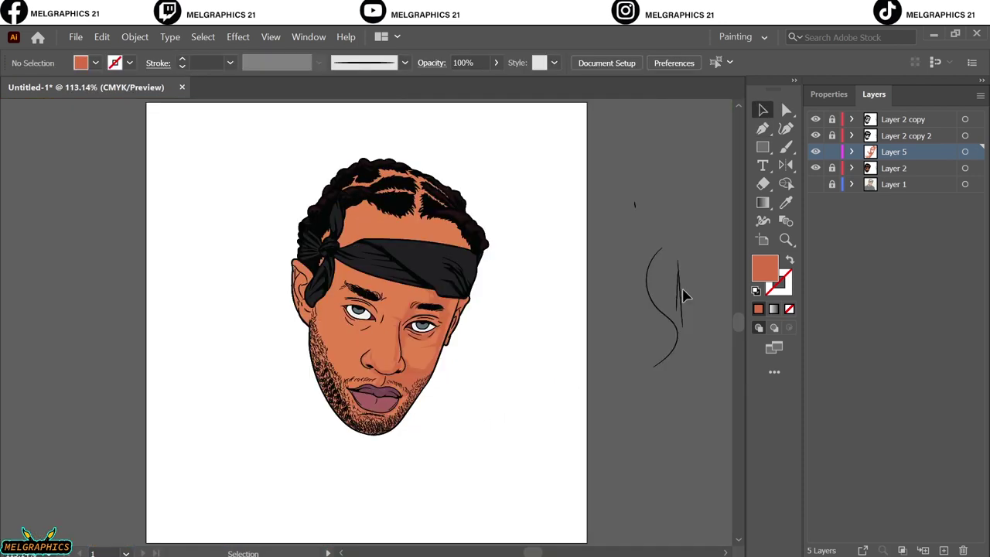
# Step: Start a shadow shape at the nose bridge and run it between the eyebrows and over the top of the left-hand eyebrow
pyautogui.press('p')
pyautogui.scroll(5, 364, 340)
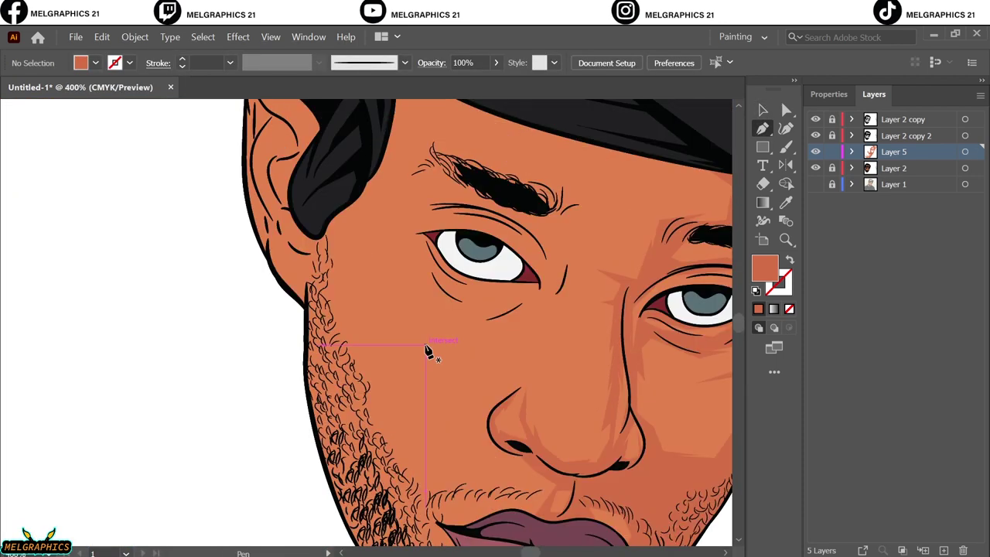
pyautogui.scroll(3, 573, 344)
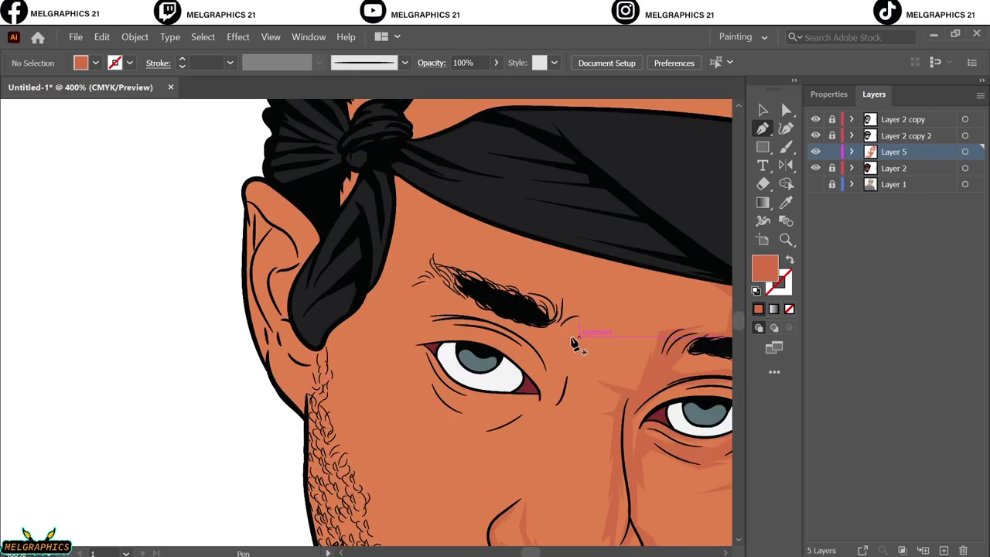
pyautogui.scroll(3, 596, 390)
pyautogui.click(524, 424)
pyautogui.click(553, 364)
pyautogui.click(663, 402)
pyautogui.click(529, 313)
pyautogui.click(577, 269)
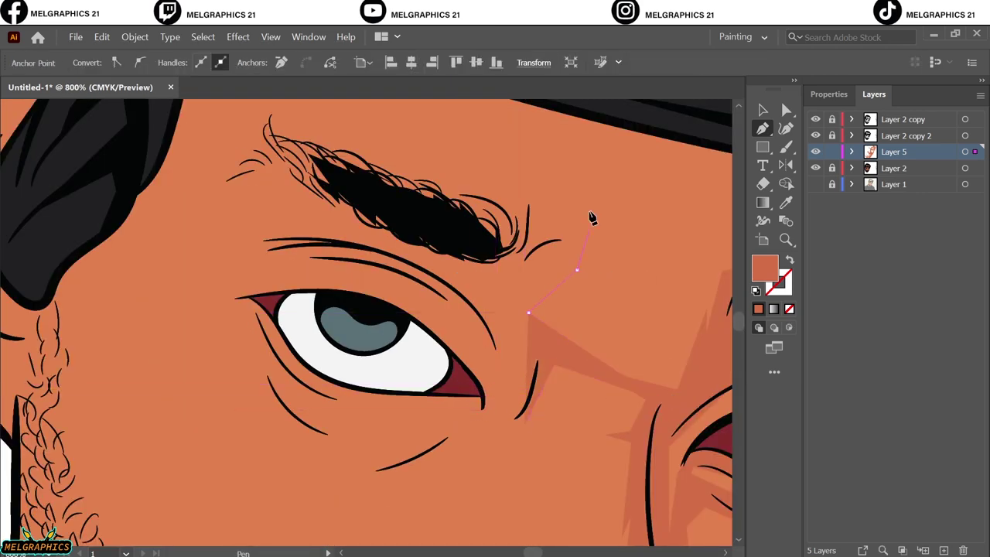
pyautogui.click(588, 209)
pyautogui.click(478, 183)
pyautogui.click(380, 158)
# Step: Extend the brow shadow shape beneath the left-hand eyebrow and along the upper eyelid creases, closing it at the inner eye corner
pyautogui.press('Escape')
pyautogui.click(500, 305)
pyautogui.click(384, 234)
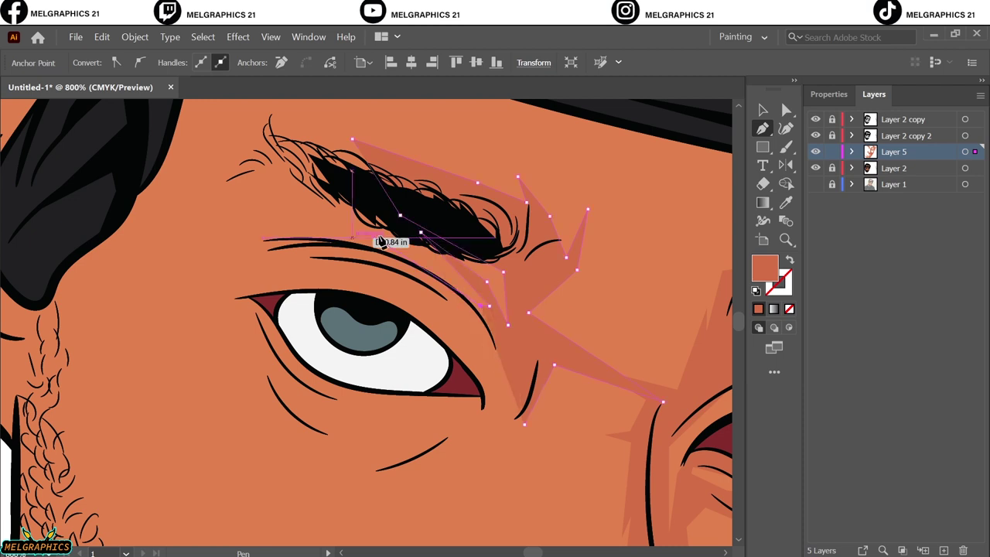
pyautogui.click(254, 232)
pyautogui.click(264, 256)
pyautogui.click(441, 296)
pyautogui.click(418, 378)
# Step: Draw a pointed shadow shape below the left-hand eye's inner corner, beside the nose bridge
pyautogui.click(496, 405)
pyautogui.click(488, 454)
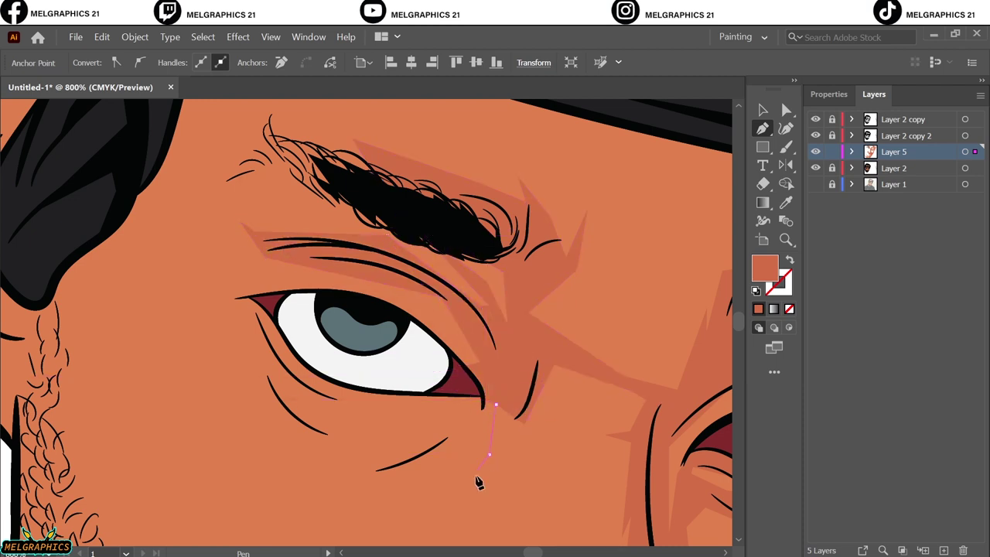
pyautogui.scroll(-3, 475, 464)
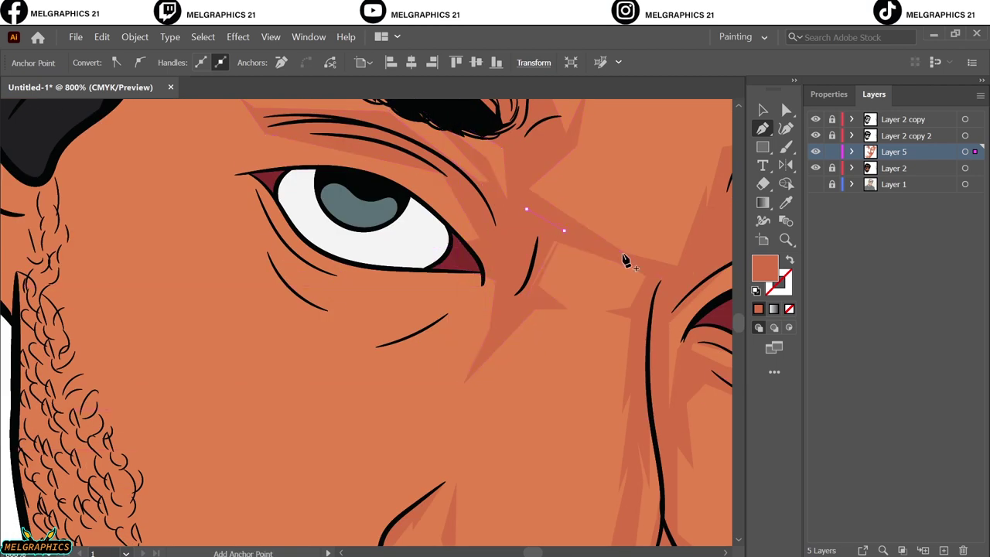
pyautogui.keyDown('ctrl'); pyautogui.click(543, 441); pyautogui.keyUp('ctrl')
# Step: Draw a closed shadow shape around the left-hand eye, following the upper lid, the outer corner and the under-eye creases
pyautogui.scroll(2, 426, 364)
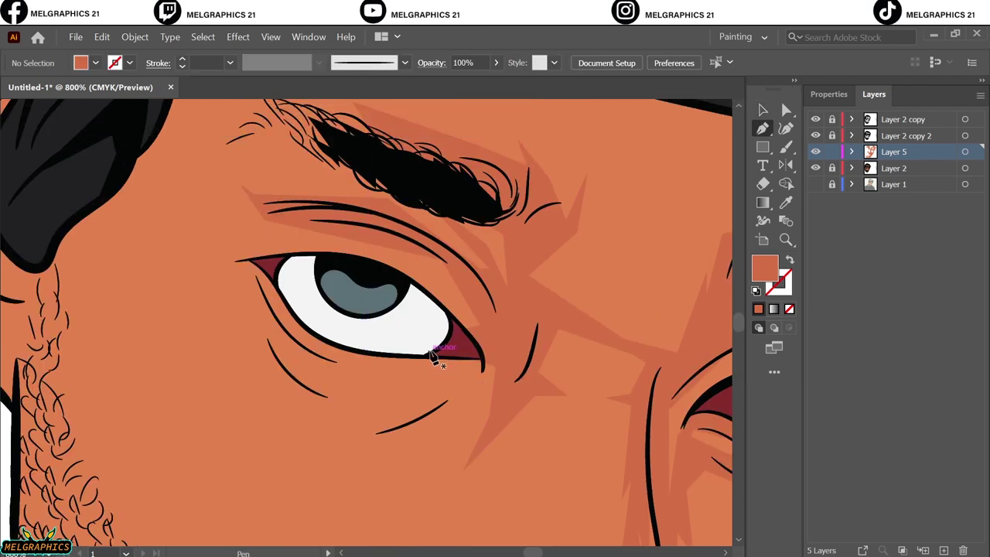
pyautogui.click(481, 338)
pyautogui.click(417, 268)
pyautogui.click(328, 242)
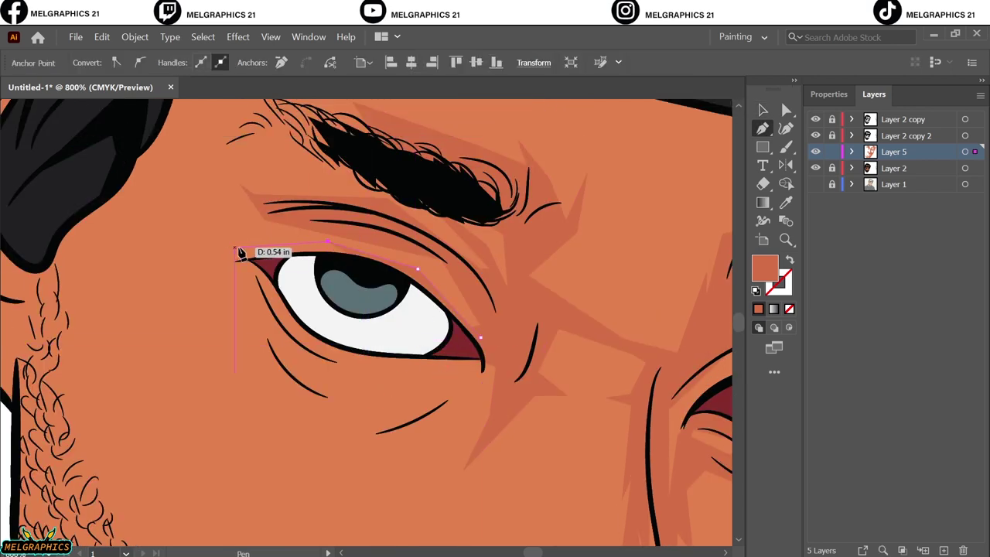
pyautogui.click(178, 215)
pyautogui.click(215, 255)
pyautogui.click(250, 287)
pyautogui.click(291, 351)
pyautogui.click(367, 393)
pyautogui.click(434, 392)
pyautogui.click(336, 435)
pyautogui.click(498, 378)
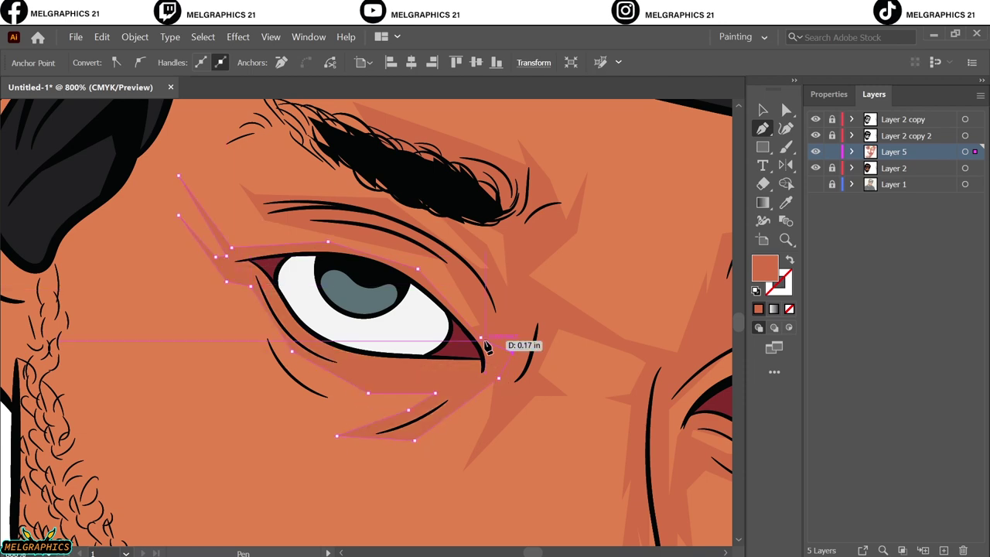
pyautogui.click(481, 338)
pyautogui.hotkey('ctrl', '0')
pyautogui.scroll(3, 318, 292)
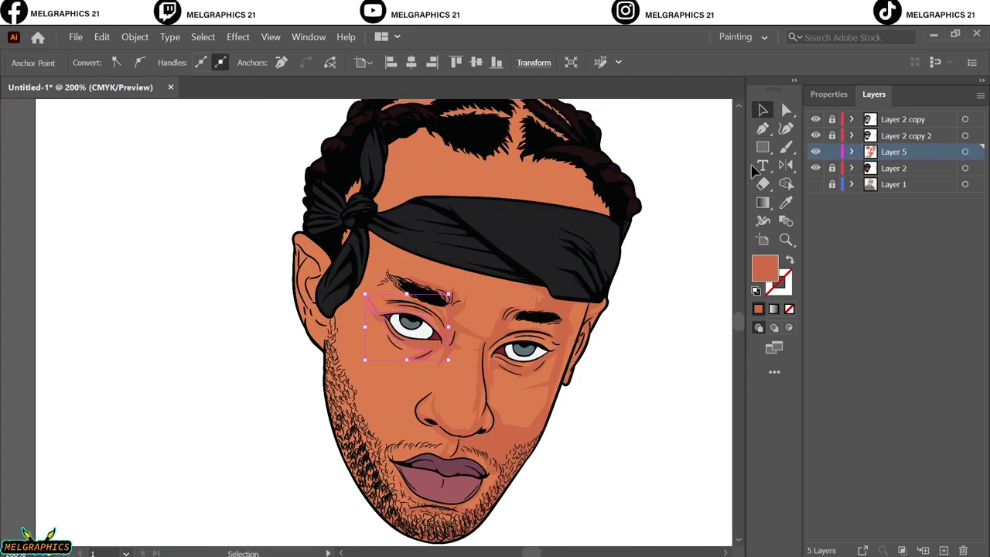
pyautogui.hotkey('ctrl', 'shift', 'a')
# Step: Start a forehead shadow shape at the headband above the left-hand eyebrow and run it over and back beneath the brow
pyautogui.scroll(-2, 408, 246)
pyautogui.click(394, 183)
pyautogui.moveTo(391, 228); pyautogui.dragTo(466, 284)
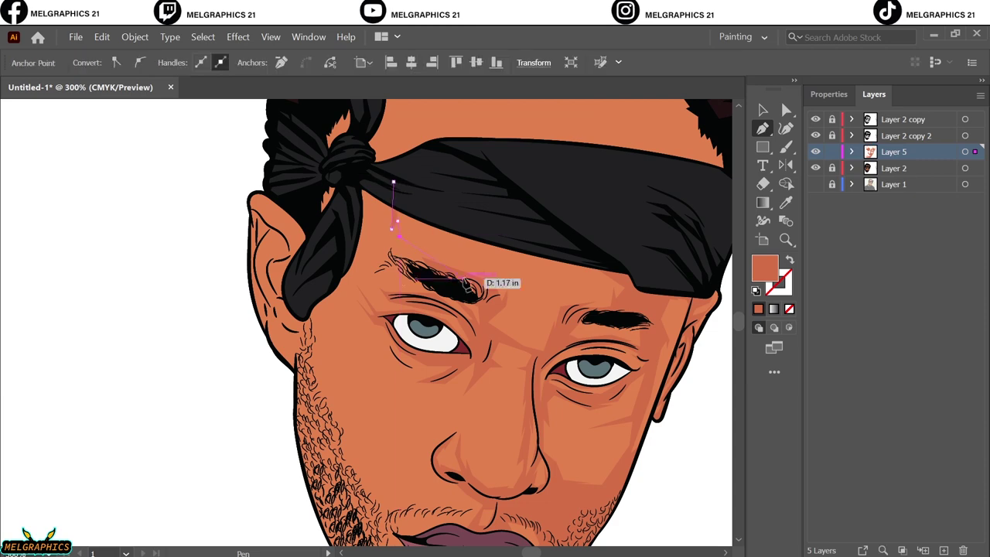
pyautogui.scroll(4, 462, 312)
pyautogui.scroll(3, 196, 194)
pyautogui.click(300, 377)
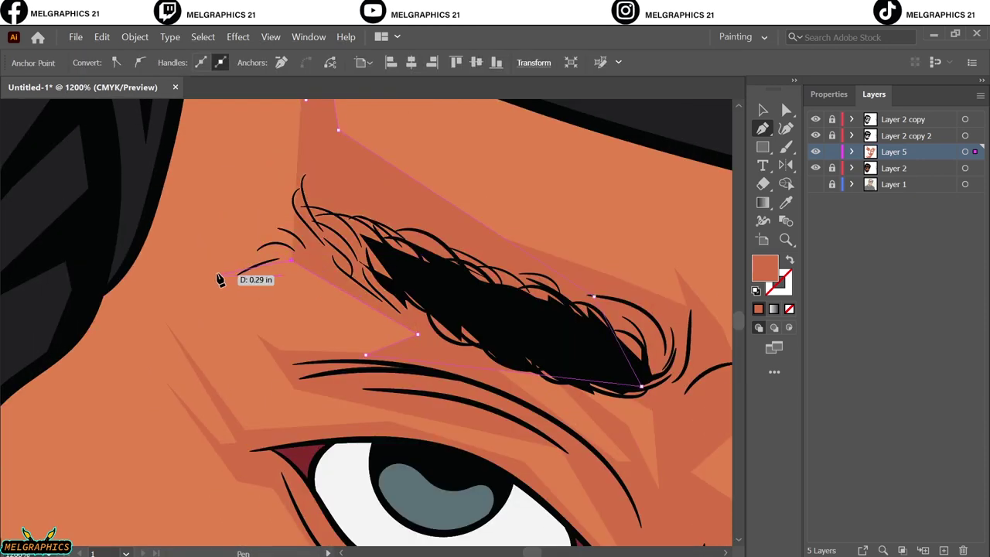
# Step: Continue the forehead shadow shape around the left-hand temple, down the bearded side of the face and back up to the headband tail
pyautogui.moveTo(162, 296); pyautogui.dragTo(149, 358)
pyautogui.scroll(-3, 139, 364)
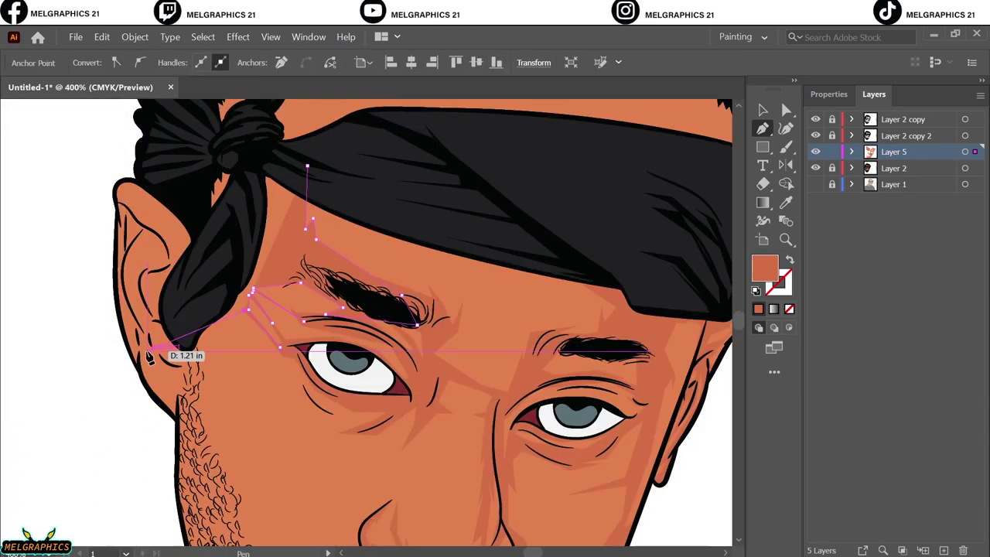
pyautogui.scroll(-2, 237, 373)
pyautogui.click(226, 454)
pyautogui.click(179, 306)
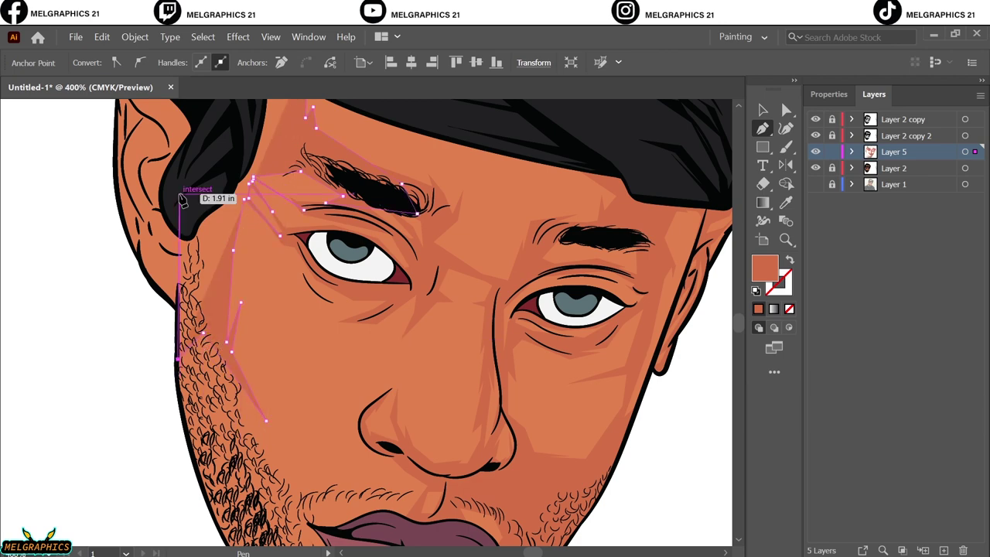
pyautogui.scroll(2, 214, 199)
pyautogui.hotkey('ctrl', 'z')
pyautogui.hotkey('ctrl', 'z')
pyautogui.hotkey('ctrl', 'z')
pyautogui.hotkey('ctrl', 'z')
pyautogui.hotkey('ctrl', 'z')
pyautogui.hotkey('ctrl', 'z')
pyautogui.hotkey('ctrl', 'z')
pyautogui.hotkey('ctrl', 'z')
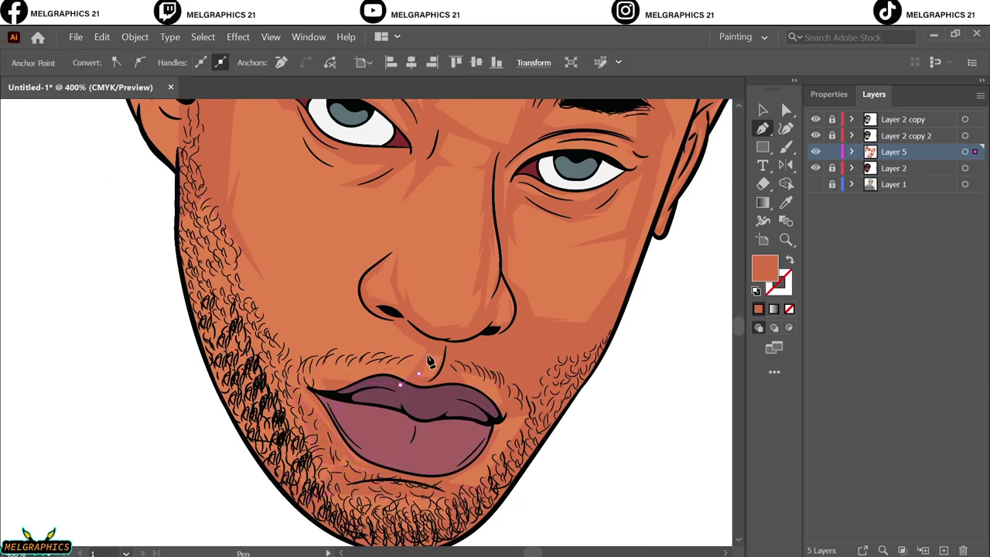
# Step: Draw a closed shadow shape over the left-hand cheek, moustache area and bearded jaw, with a thin spike pointing towards the nose, and deselect it
pyautogui.press('Escape')
pyautogui.click(245, 249)
pyautogui.click(277, 298)
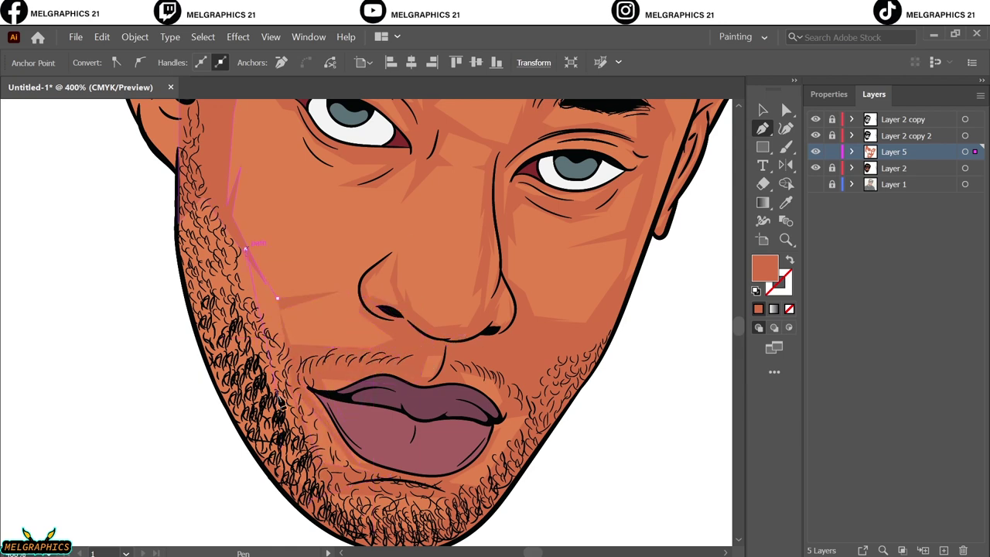
pyautogui.hotkey('ctrl', '=')
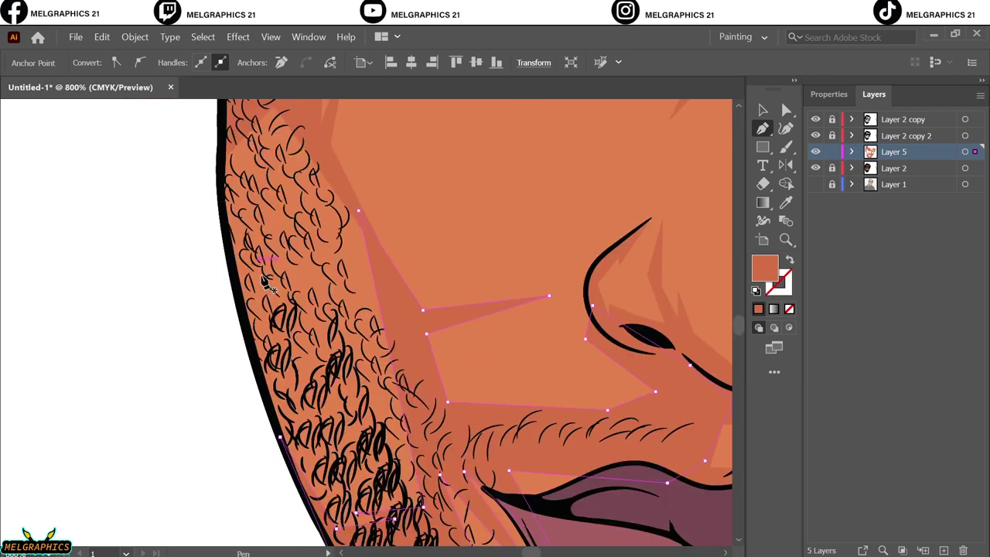
pyautogui.scroll(1, 384, 294)
pyautogui.scroll(-3, 384, 294)
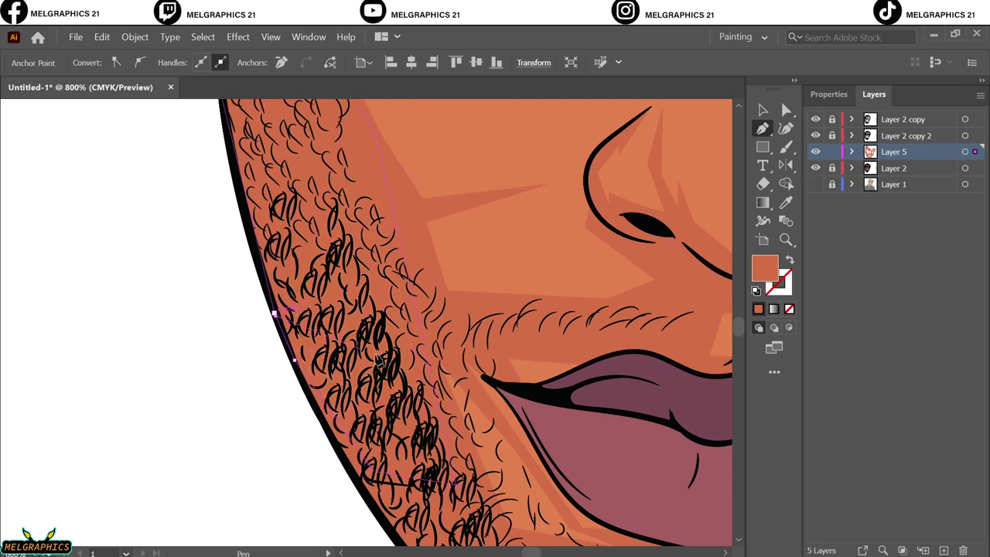
pyautogui.hotkey('ctrl', '0')
pyautogui.press('v')
pyautogui.click(522, 452)
# Step: Draw a closed angular shadow shape on the left-hand side of the upper forehead, between the hairline and the headband
pyautogui.press('p')
pyautogui.scroll(5, 371, 309)
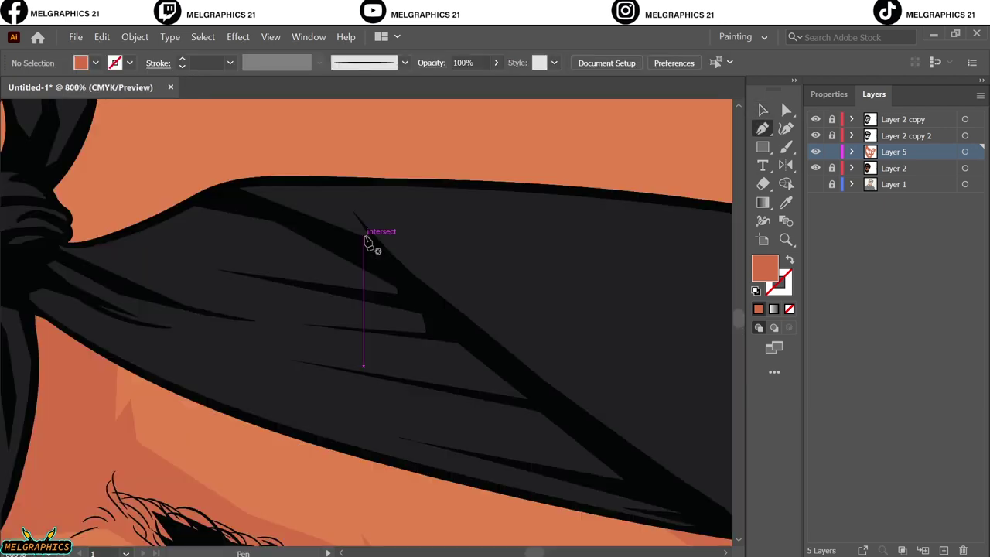
pyautogui.scroll(-2, 371, 310)
pyautogui.click(321, 270)
pyautogui.click(341, 259)
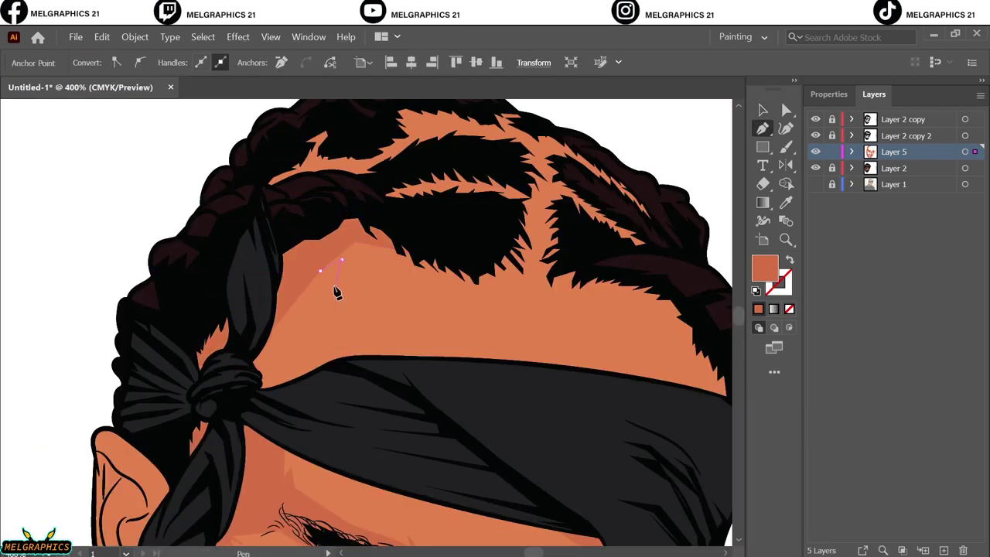
pyautogui.click(331, 332)
pyautogui.click(381, 372)
pyautogui.click(234, 403)
pyautogui.click(211, 304)
pyautogui.click(269, 224)
pyautogui.click(385, 207)
pyautogui.click(433, 257)
# Step: Draw a shadow shape at the right-hand end of the upper forehead and another along the jagged hairline covering the scalp partings
pyautogui.hscroll(3, 523, 294)
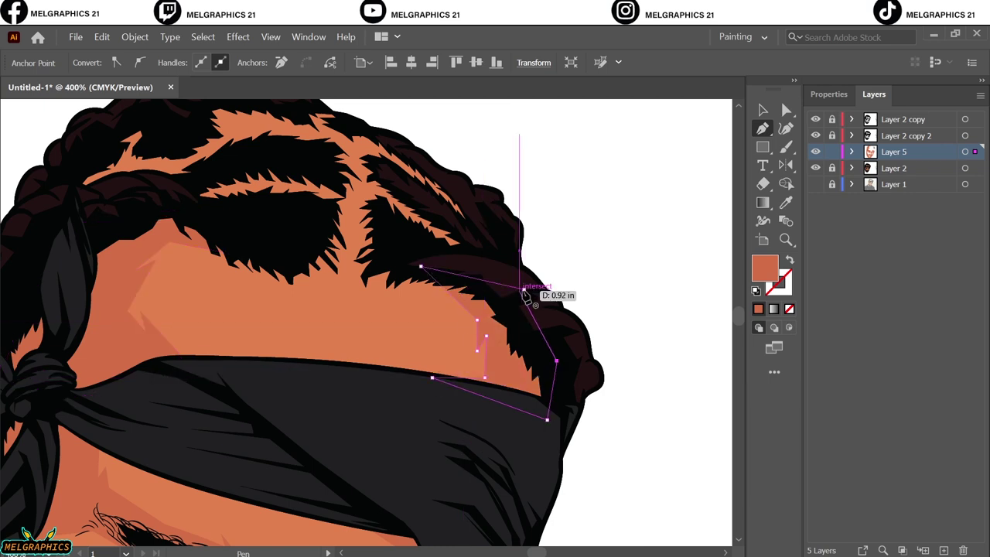
pyautogui.scroll(3, 433, 348)
pyautogui.click(424, 373)
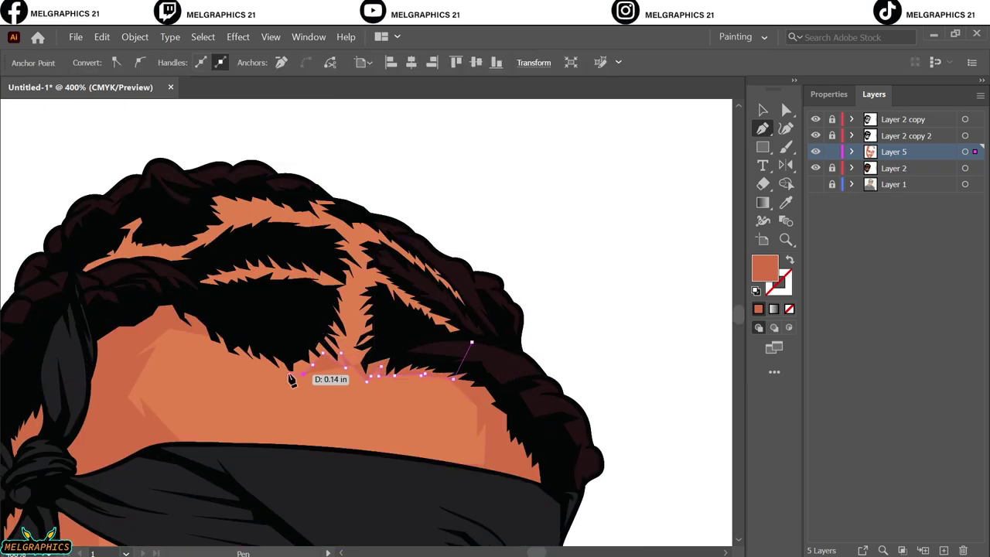
pyautogui.click(141, 196)
pyautogui.click(247, 180)
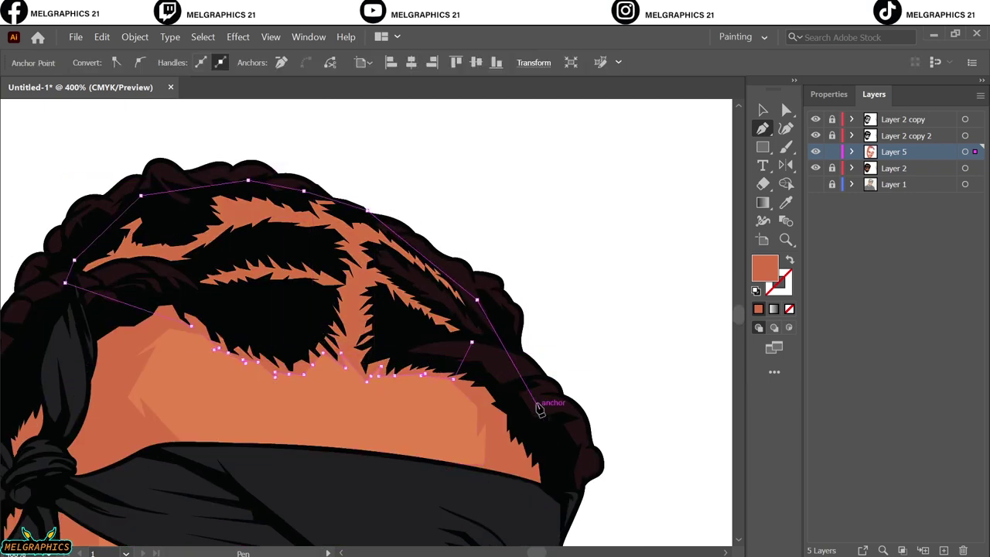
pyautogui.click(625, 281)
pyautogui.hotkey('ctrl', '0')
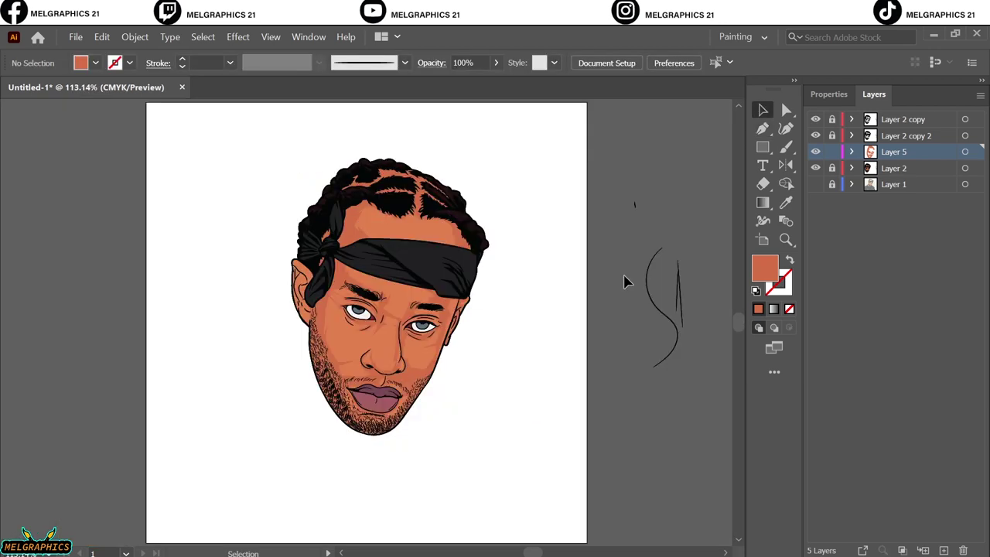
# Step: Add a shadow shape on the nose tip, from beside the left-hand nostril along its lower edge, and deselect it
pyautogui.scroll(6, 371, 371)
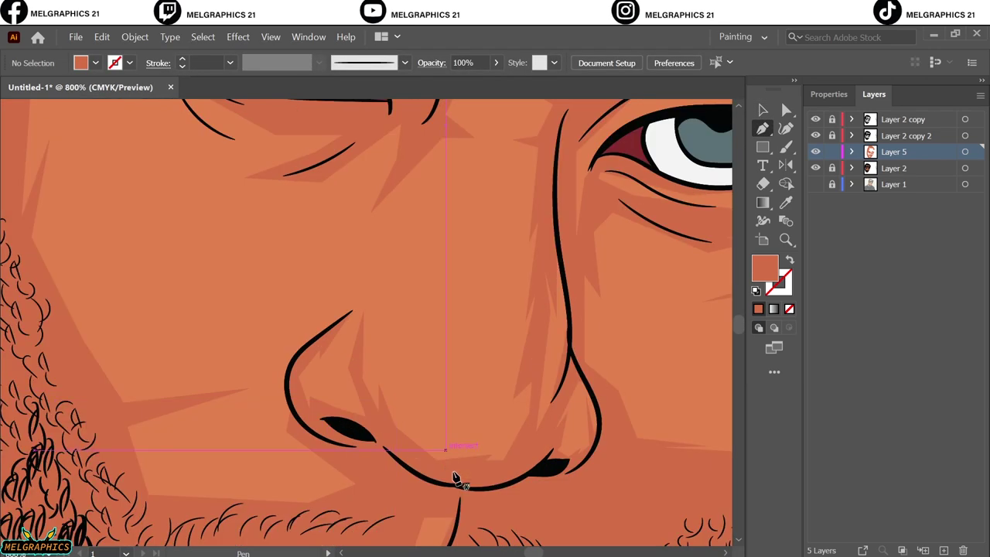
pyautogui.click(380, 354)
pyautogui.click(377, 358)
pyautogui.keyDown('ctrl'); pyautogui.click(470, 466); pyautogui.keyUp('ctrl')
pyautogui.hotkey('ctrl', '0')
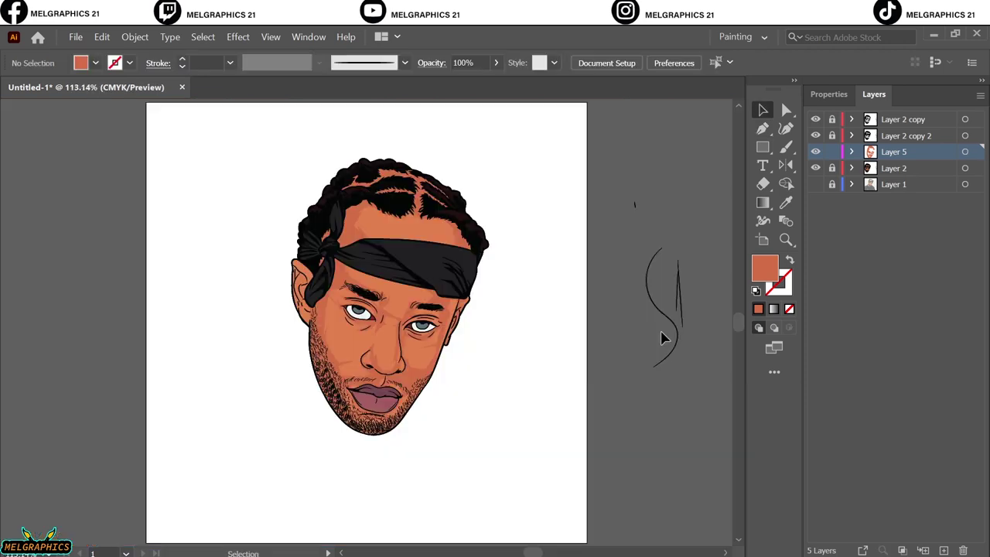
# Step: Draw a closed shadow shape inside the left-hand ear, following the inner folds and the rim to the headband tail
pyautogui.scroll(8, 305, 284)
pyautogui.click(293, 263)
pyautogui.click(237, 271)
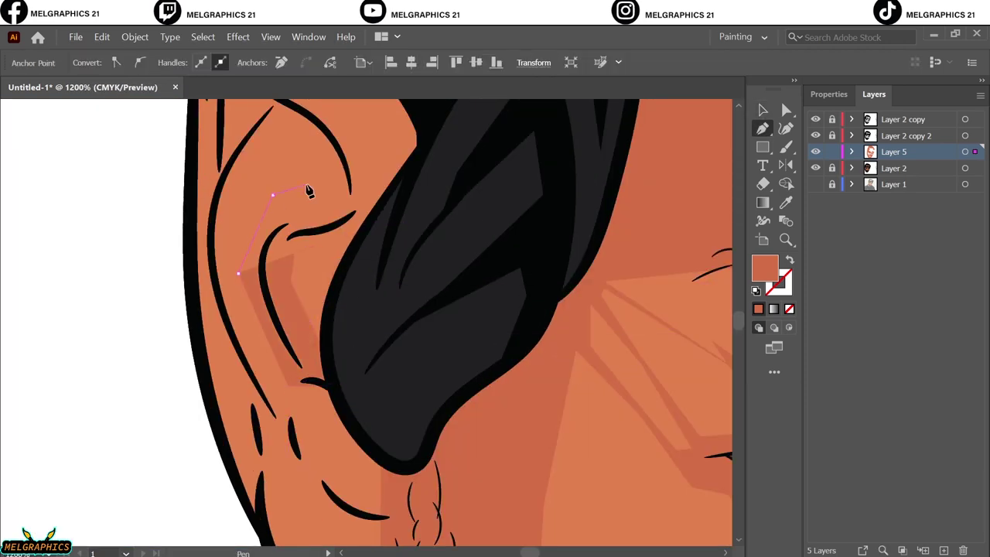
pyautogui.scroll(3, 224, 325)
pyautogui.click(216, 328)
pyautogui.click(301, 261)
pyautogui.click(344, 257)
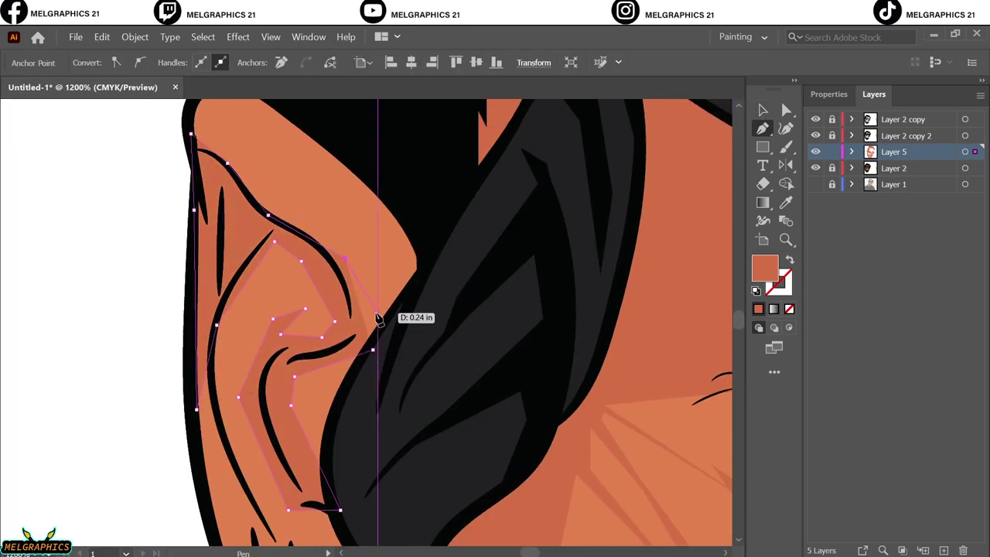
pyautogui.click(323, 148)
pyautogui.click(479, 243)
pyautogui.click(438, 339)
pyautogui.click(372, 349)
# Step: Draw a shadow shape around the top of the left-hand ear's rim, ending in a point along the outer fold
pyautogui.scroll(3, 244, 324)
pyautogui.click(242, 325)
pyautogui.moveTo(230, 228); pyautogui.dragTo(314, 290)
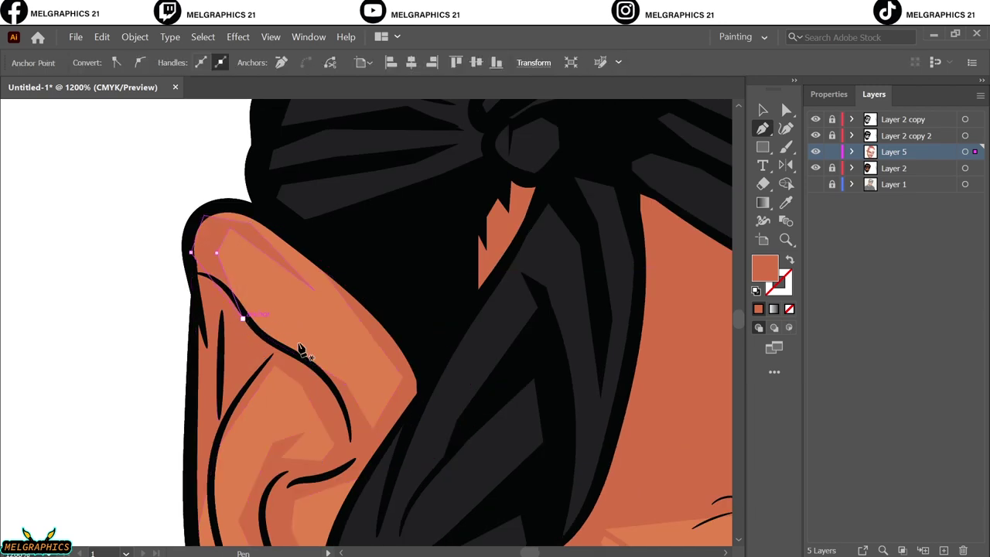
# Step: Draw angular shadow shapes on the left-hand earlobe and along the ear's lower outer edge, and deselect them
pyautogui.scroll(-6, 302, 352)
pyautogui.click(272, 267)
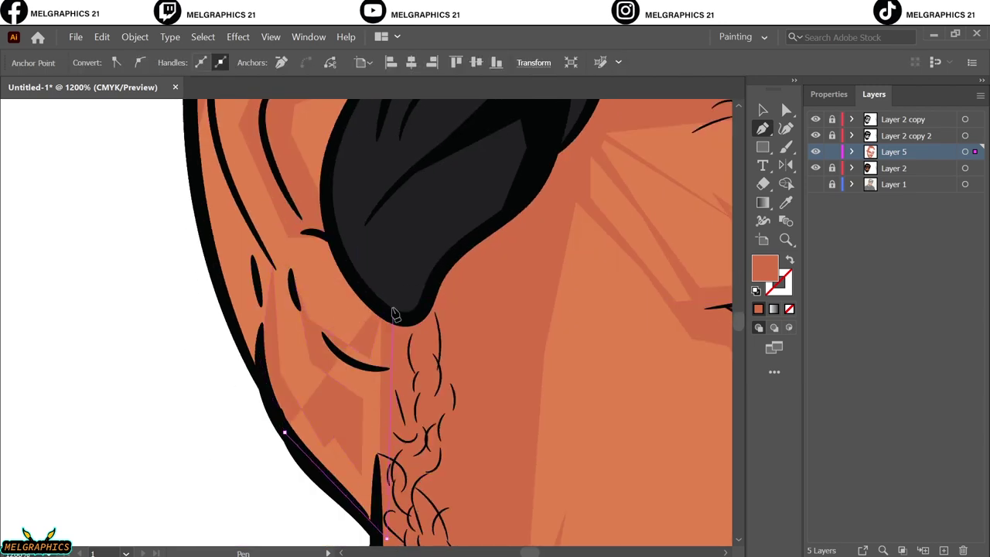
pyautogui.scroll(3, 267, 310)
pyautogui.click(210, 251)
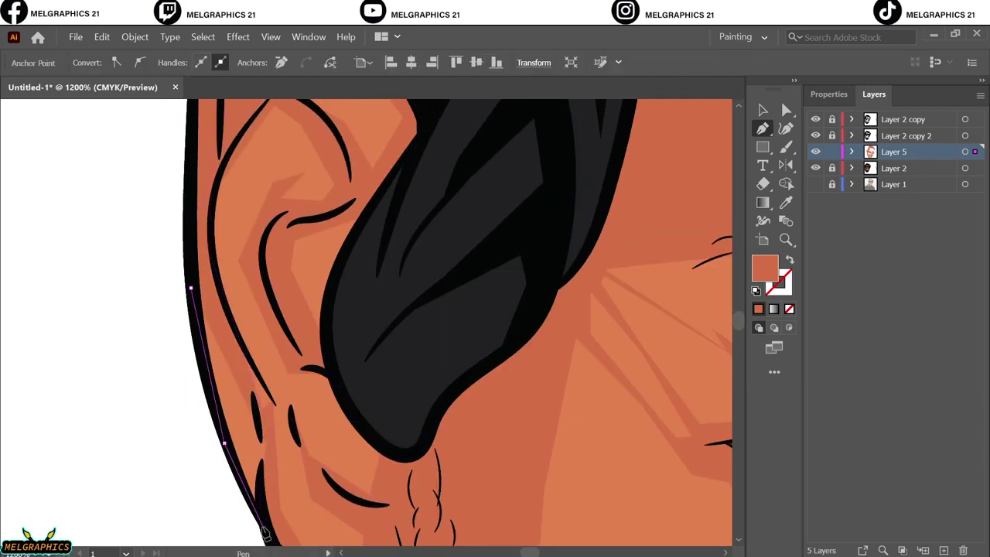
pyautogui.press('v')
pyautogui.hotkey('ctrl', '0')
pyautogui.click(631, 480)
# Step: Set up a new Layer 6 above the locked Layer 5 and change the fill to a darker red-brown
pyautogui.doubleClick(764, 267)
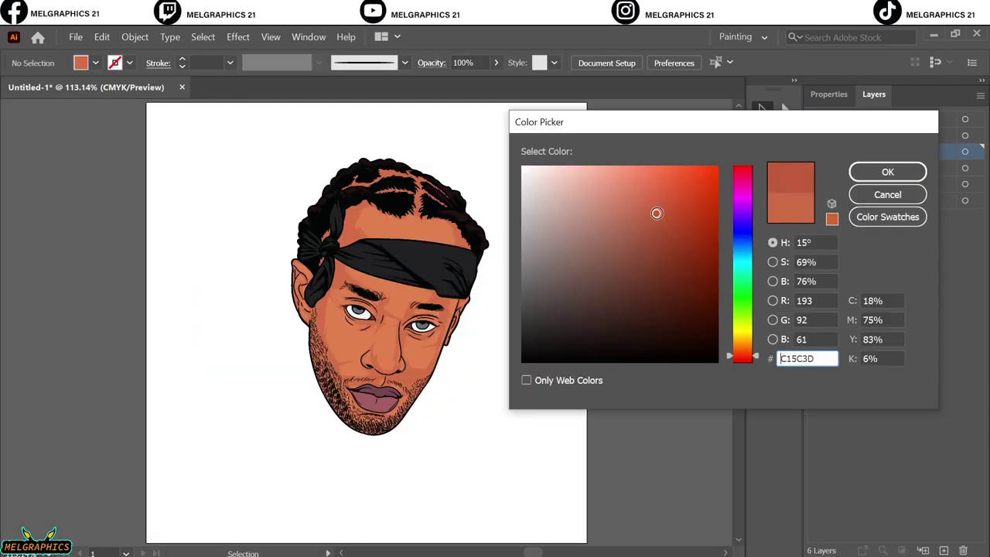
pyautogui.click(884, 170)
pyautogui.press('n')
# Step: Draw a dark shadow shape around the left-hand nostril with a pointed spike running up the side of the nose tip
pyautogui.scroll(5, 386, 375)
pyautogui.press('p')
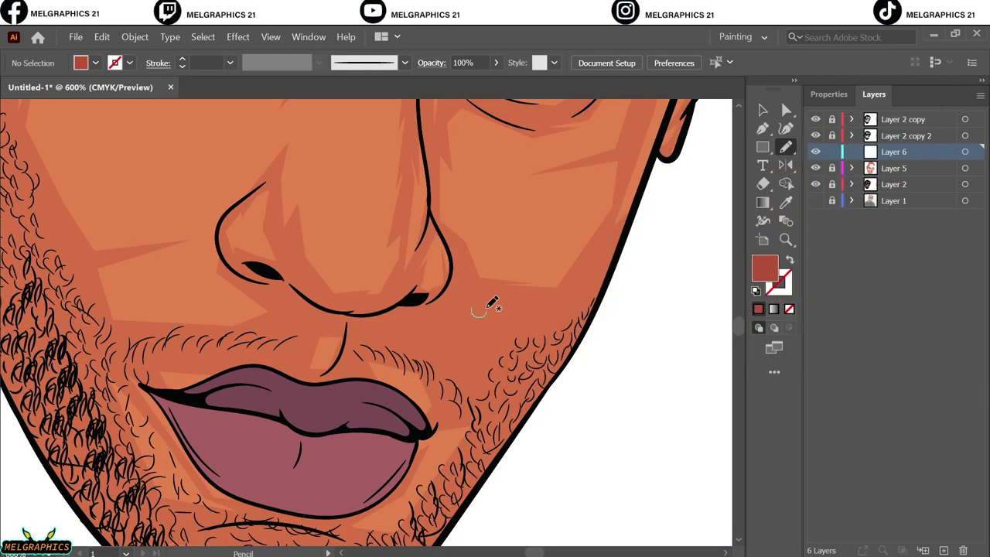
pyautogui.scroll(-2, 159, 394)
pyautogui.scroll(5, 398, 358)
pyautogui.click(168, 273)
pyautogui.click(192, 317)
pyautogui.click(252, 365)
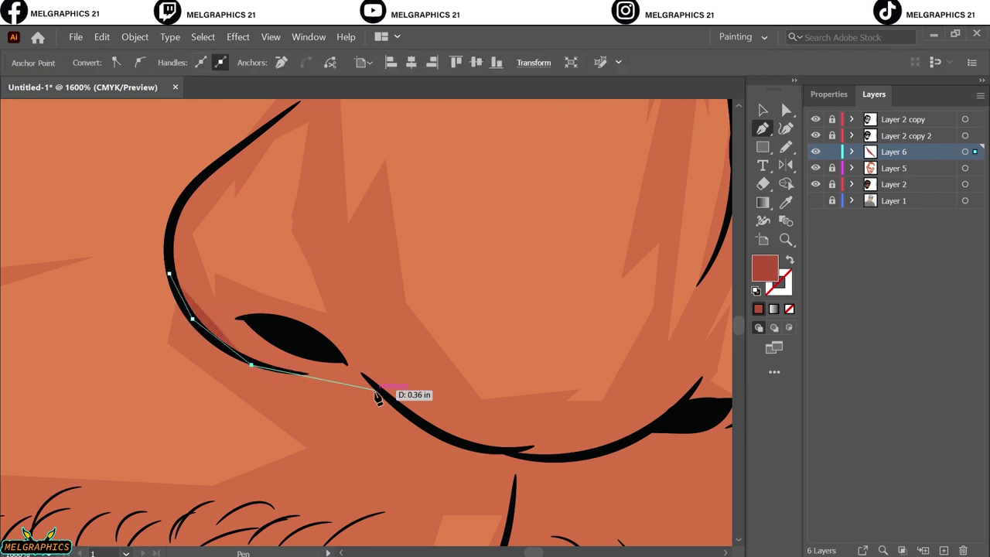
pyautogui.click(385, 394)
pyautogui.moveTo(359, 318); pyautogui.dragTo(361, 244)
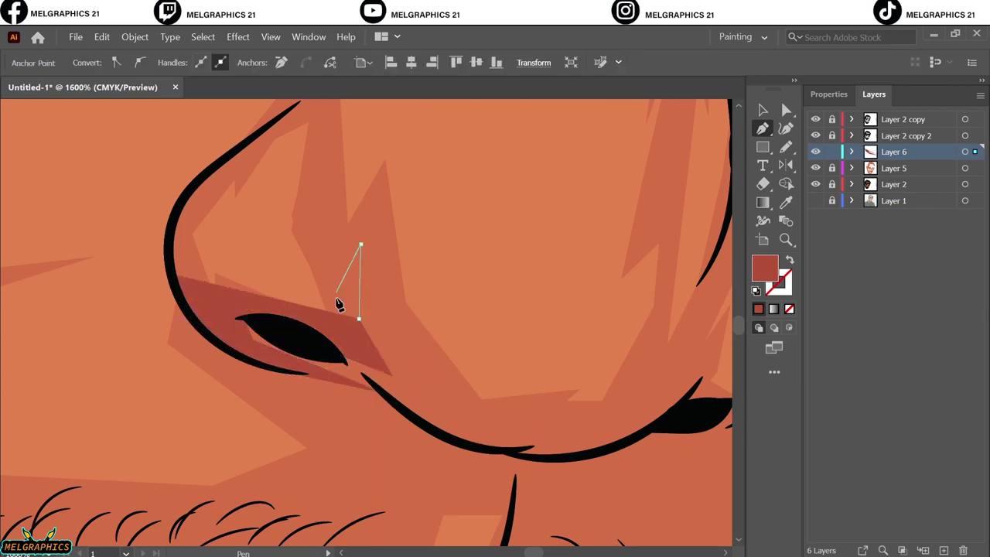
pyautogui.click(168, 273)
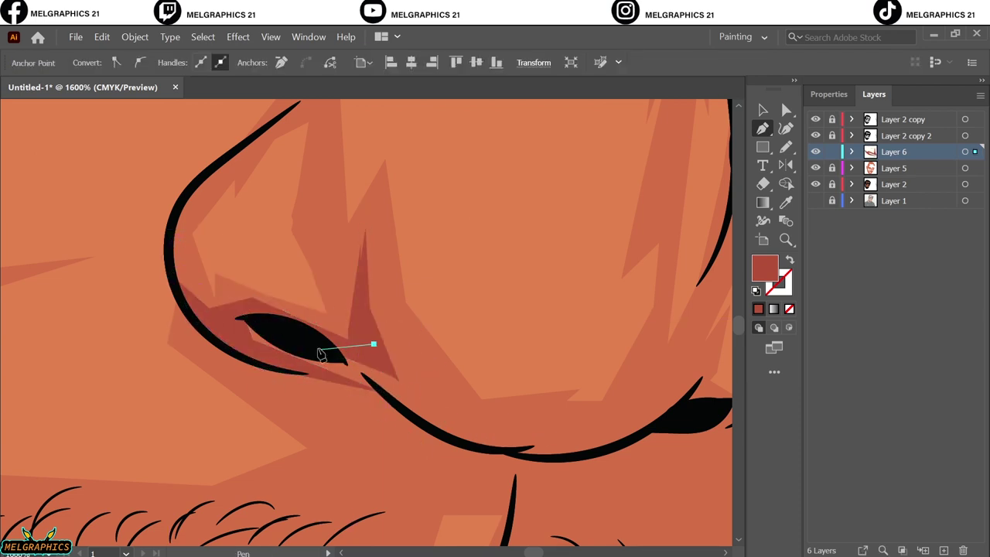
# Step: Draw dark shadow shapes along the underside of the nose tip to the right-hand nostril, with spikes up the nose, and deselect them
pyautogui.moveTo(317, 345); pyautogui.dragTo(374, 343)
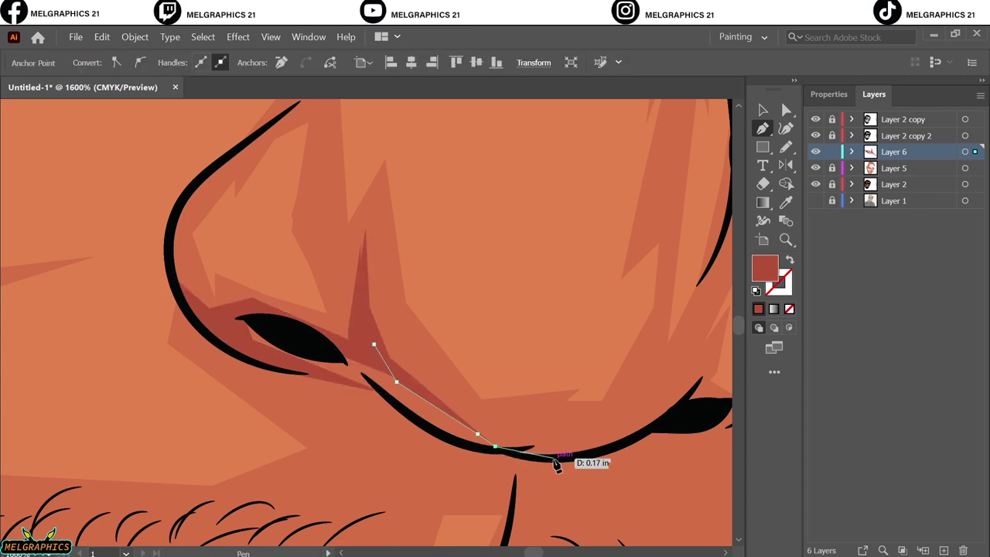
pyautogui.moveTo(556, 464); pyautogui.dragTo(592, 377)
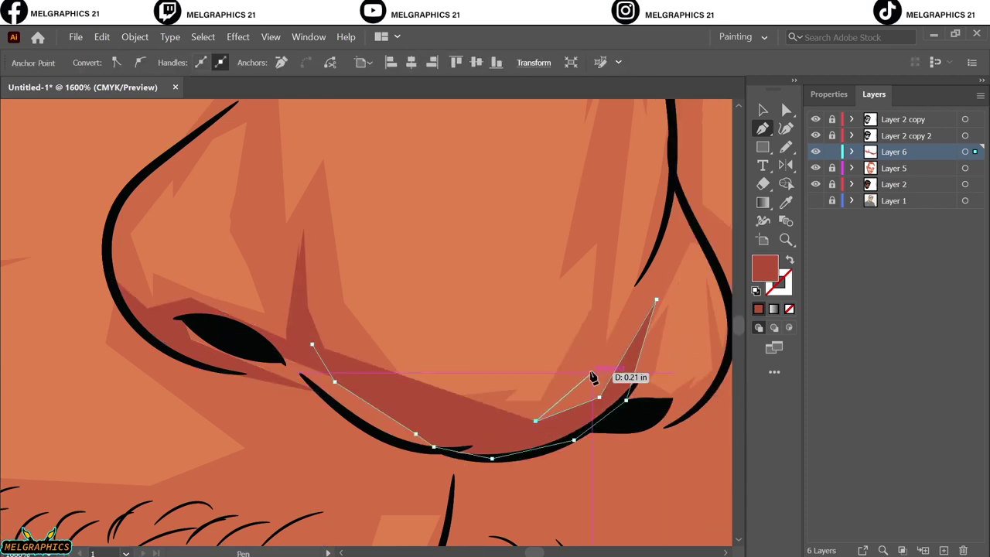
pyautogui.moveTo(601, 219); pyautogui.dragTo(588, 272)
pyautogui.moveTo(510, 414); pyautogui.dragTo(482, 408)
pyautogui.moveTo(356, 364)
pyautogui.mouseDown()
pyautogui.moveTo(327, 343)
pyautogui.moveTo(323, 349)
pyautogui.mouseUp()
pyautogui.click(600, 219)
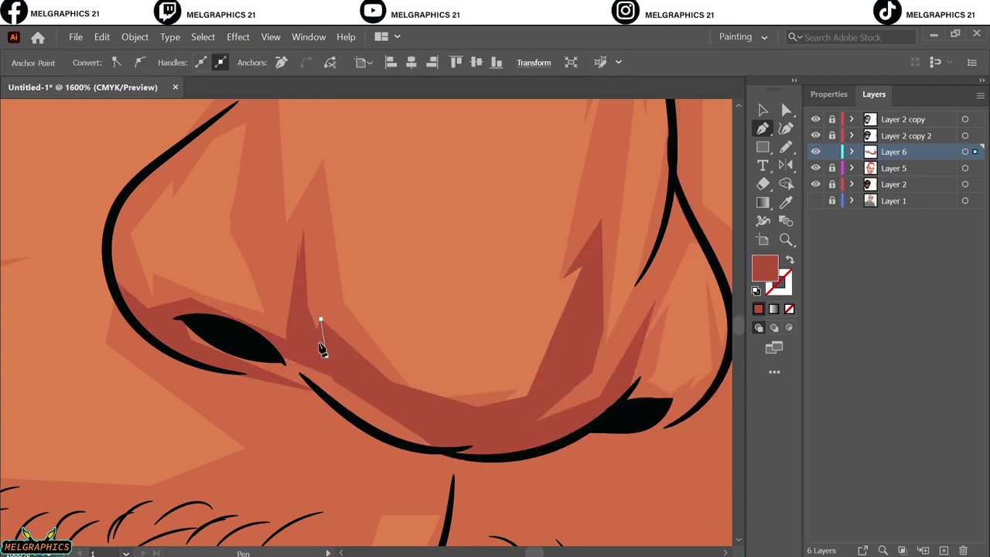
pyautogui.moveTo(420, 400)
pyautogui.mouseDown()
pyautogui.moveTo(471, 399)
pyautogui.moveTo(431, 415)
pyautogui.mouseUp()
pyautogui.press('v')
pyautogui.hotkey('ctrl', 'shift', 'a')
pyautogui.hotkey('ctrl', '0')
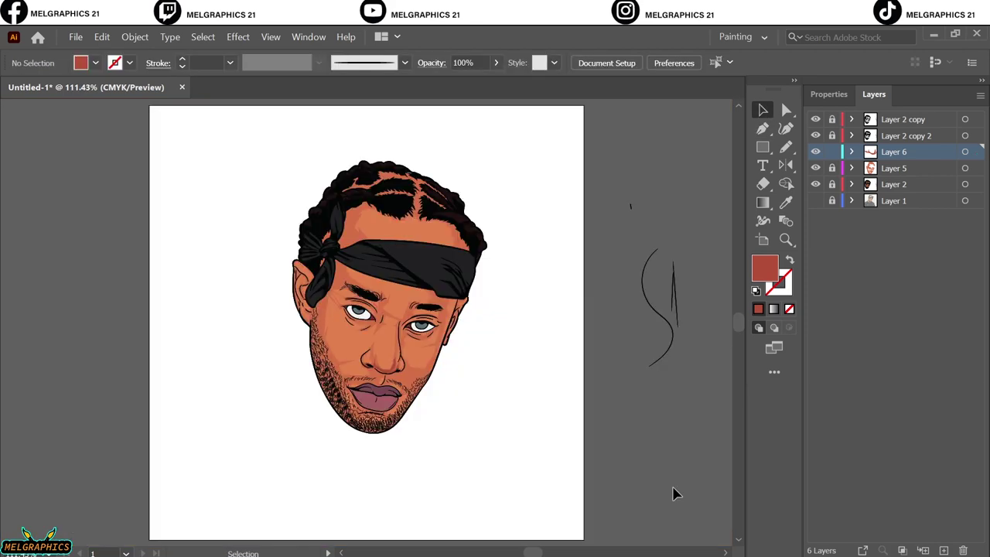
# Step: Start a dark shadow shape at the nose bridge and run it up around the inner end of the right-hand eyebrow and back down
pyautogui.scroll(8, 431, 395)
pyautogui.press('p')
pyautogui.moveTo(329, 257); pyautogui.dragTo(385, 287)
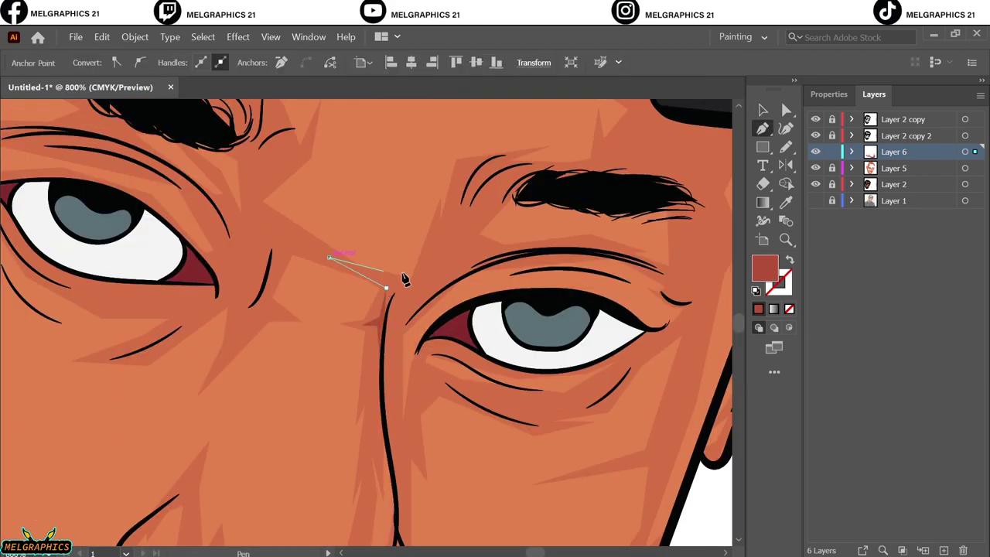
pyautogui.click(460, 200)
pyautogui.click(504, 166)
pyautogui.click(608, 160)
pyautogui.click(482, 221)
pyautogui.click(470, 244)
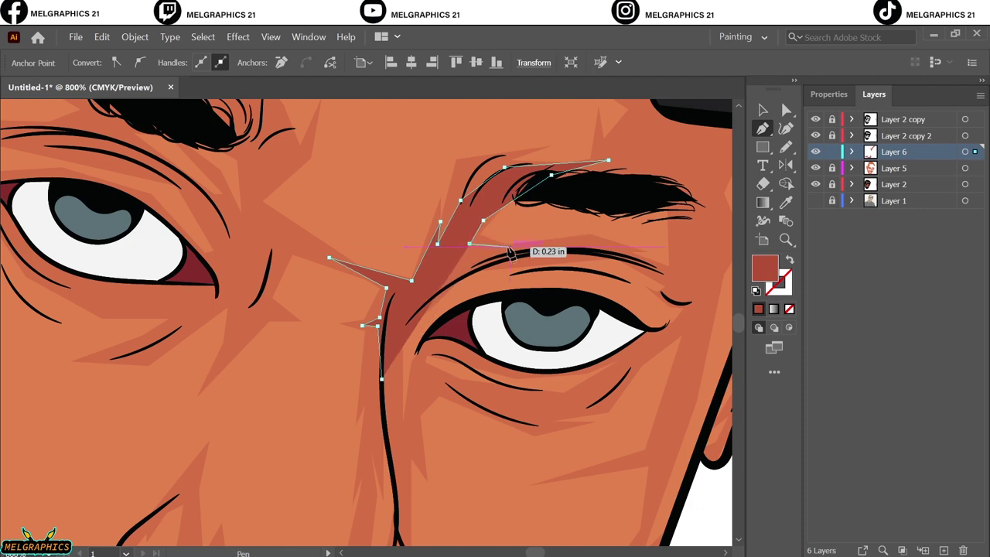
# Step: Extend the dark shape above the right-hand eye's upper lid crease and around the short crease at its outer corner
pyautogui.click(607, 248)
pyautogui.click(639, 248)
pyautogui.click(650, 259)
pyautogui.click(669, 283)
pyautogui.click(720, 263)
pyautogui.click(693, 310)
pyautogui.click(684, 293)
pyautogui.click(653, 301)
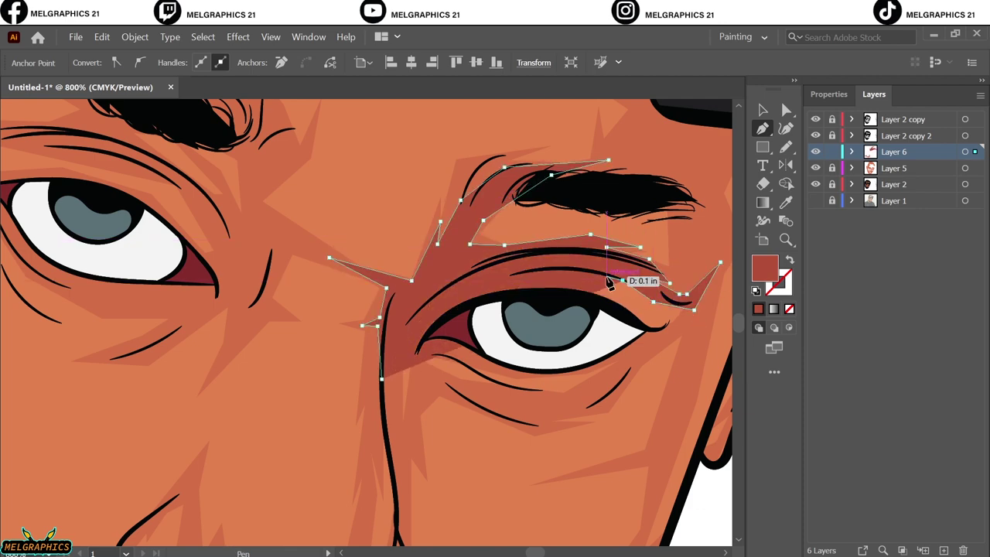
# Step: Run the dark shape's edge back along the right-hand upper eyelid crease to the inner eye corner
pyautogui.click(612, 265)
pyautogui.click(565, 261)
pyautogui.click(541, 265)
pyautogui.click(496, 270)
pyautogui.click(469, 291)
pyautogui.click(441, 331)
pyautogui.click(448, 346)
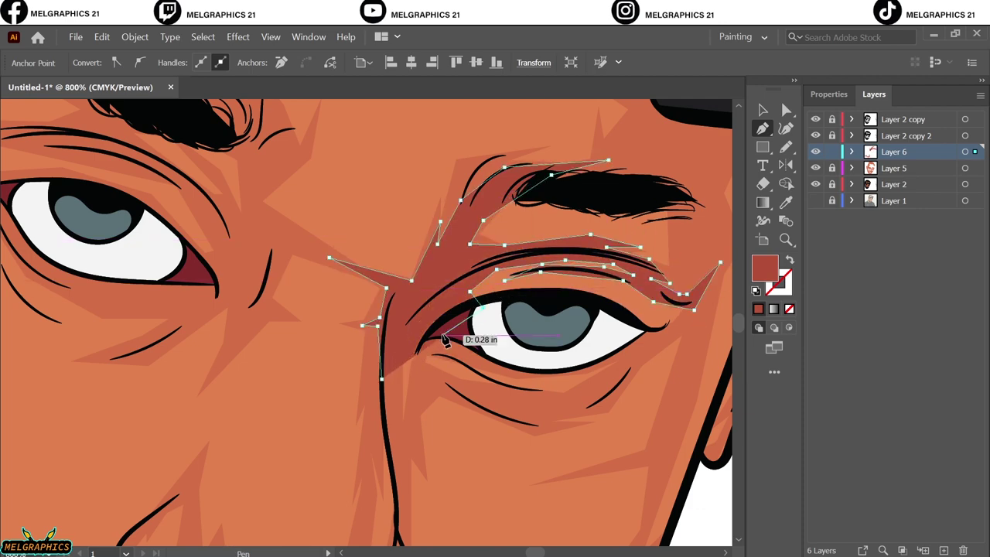
# Step: Continue the dark shading beneath the right-hand eye, following the under-eye creases from the outer corner to the nose bridge
pyautogui.click(499, 375)
pyautogui.press('Escape')
pyautogui.click(534, 421)
pyautogui.click(604, 411)
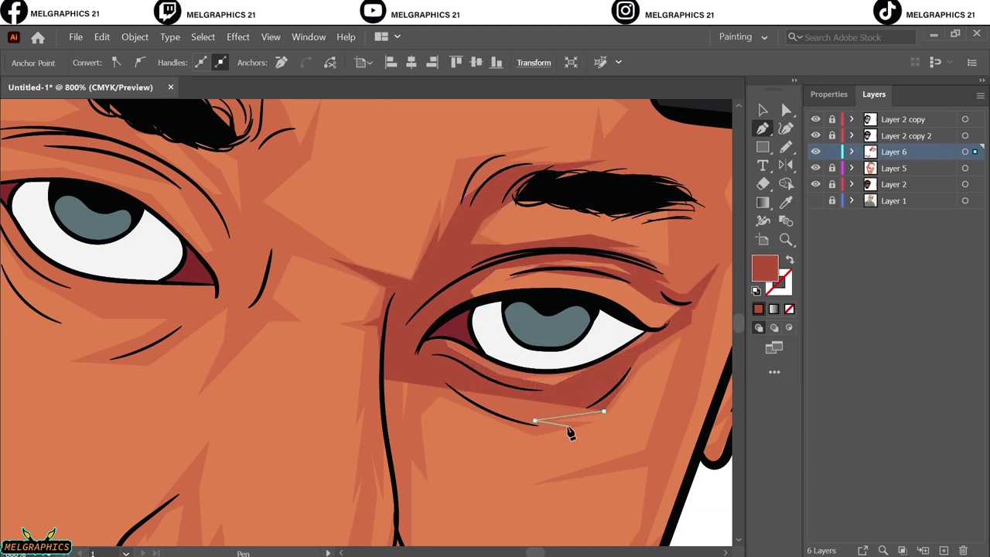
pyautogui.click(494, 389)
pyautogui.click(453, 389)
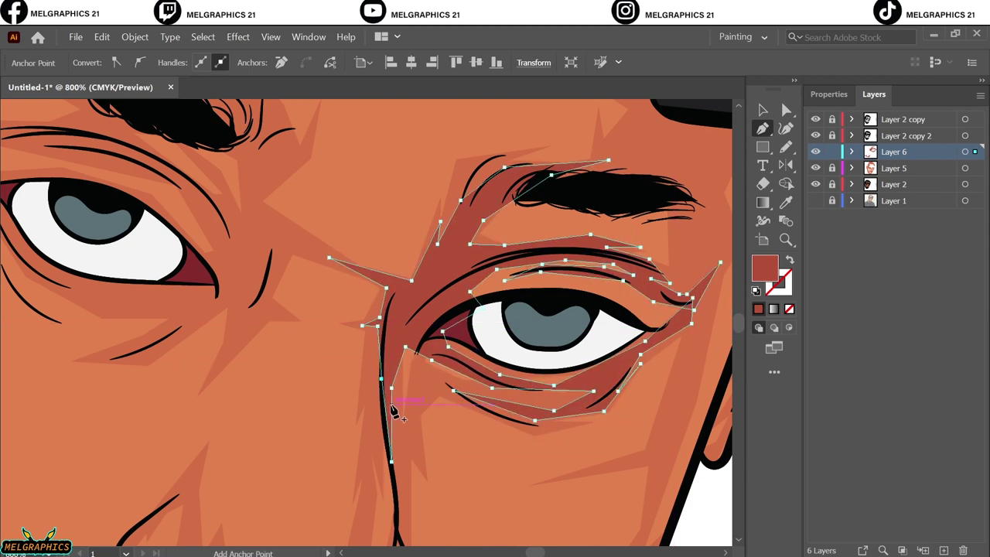
# Step: Draw a pointed dark shadow from the right-hand eye's inner corner down the nose side and along the lower under-eye crease
pyautogui.press('Escape')
pyautogui.click(385, 365)
pyautogui.click(385, 432)
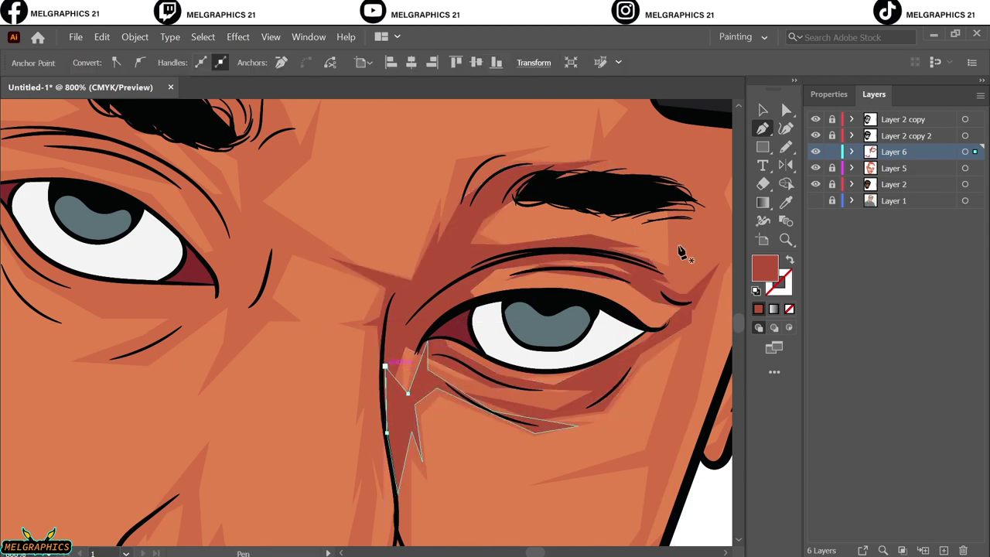
# Step: Finish the nose-side shadow and select all the dark shadow shapes on Layer 6
pyautogui.press('Escape')
pyautogui.hotkey('ctrl', '0')
pyautogui.press('v')
pyautogui.hotkey('ctrl', 'a')
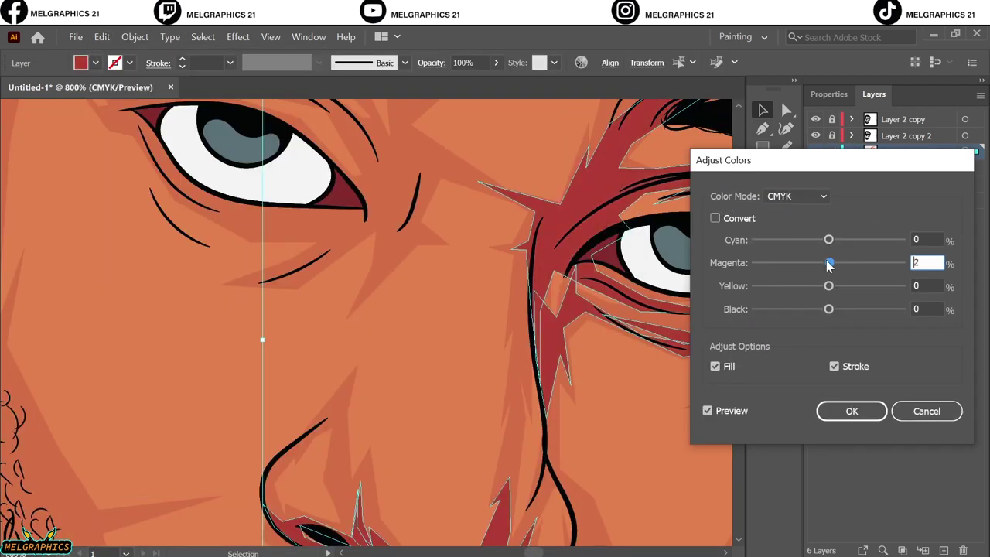
pyautogui.moveTo(828, 263); pyautogui.dragTo(822, 262)
pyautogui.moveTo(828, 241); pyautogui.dragTo(832, 242)
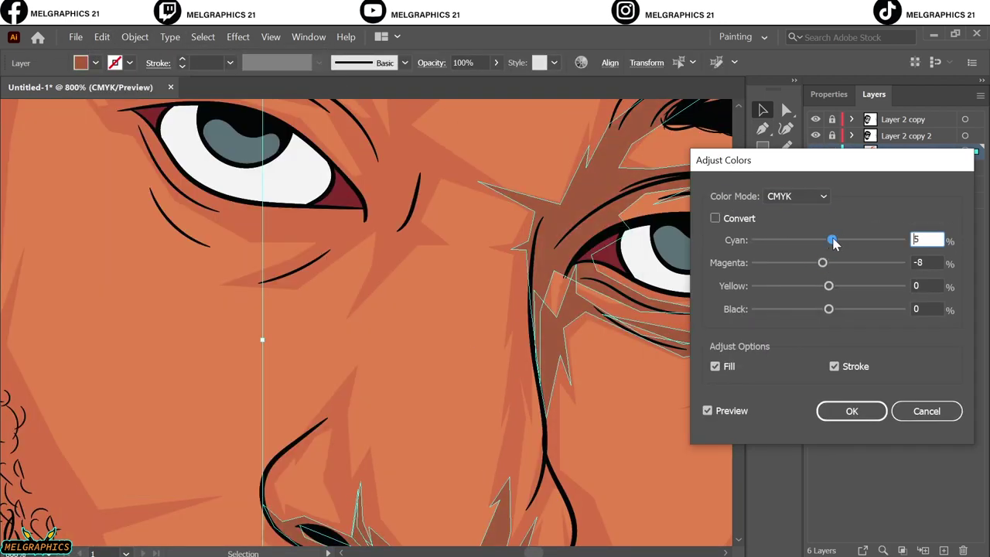
pyautogui.moveTo(822, 288); pyautogui.dragTo(818, 286)
pyautogui.moveTo(828, 310); pyautogui.dragTo(839, 309)
pyautogui.moveTo(822, 263); pyautogui.dragTo(830, 263)
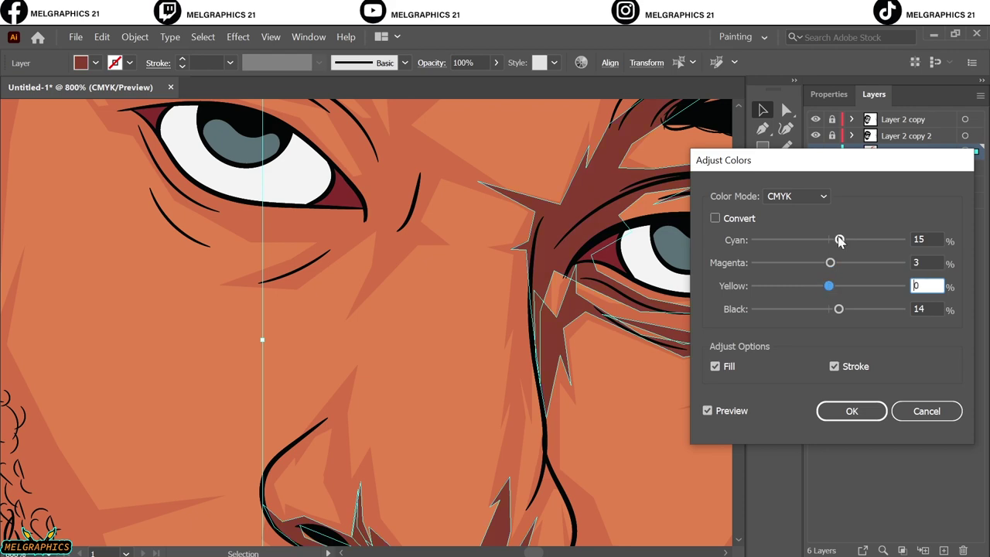
pyautogui.click(909, 410)
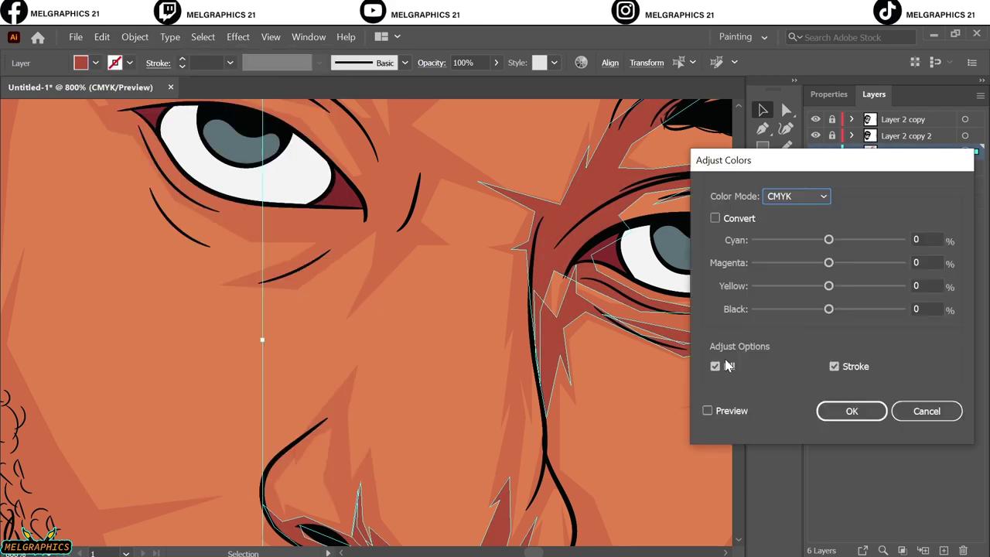
# Step: Darken the selected Layer 6 shadows by raising Black and Cyan in Adjust Colors, and deselect them
pyautogui.moveTo(828, 309); pyautogui.dragTo(836, 310)
pyautogui.moveTo(828, 240); pyautogui.dragTo(835, 240)
pyautogui.click(851, 411)
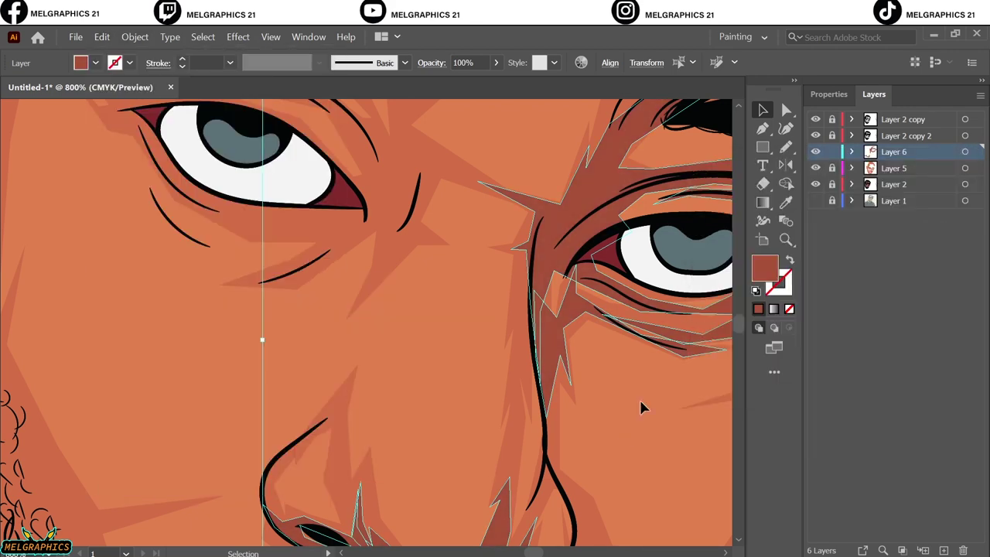
pyautogui.hotkey('ctrl', 'shift', 'a')
# Step: Start a dark Pen shadow running from the right-hand eye's outer corner down the cheek to the wing of the nose
pyautogui.hotkey('ctrl', '0')
pyautogui.scroll(5, 428, 375)
pyautogui.scroll(4, 508, 190)
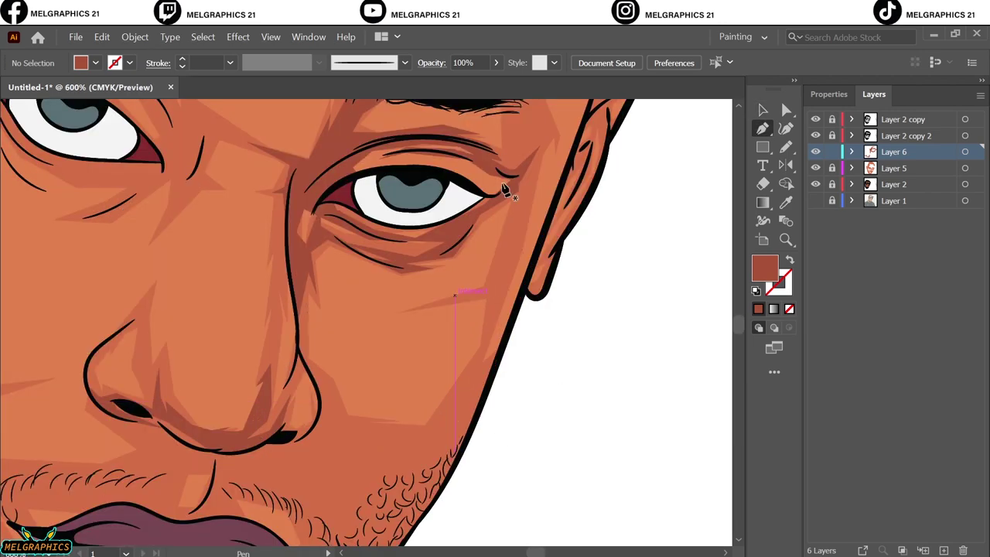
pyautogui.press('p')
pyautogui.click(480, 353)
pyautogui.click(419, 435)
pyautogui.click(442, 287)
pyautogui.click(327, 392)
pyautogui.click(480, 354)
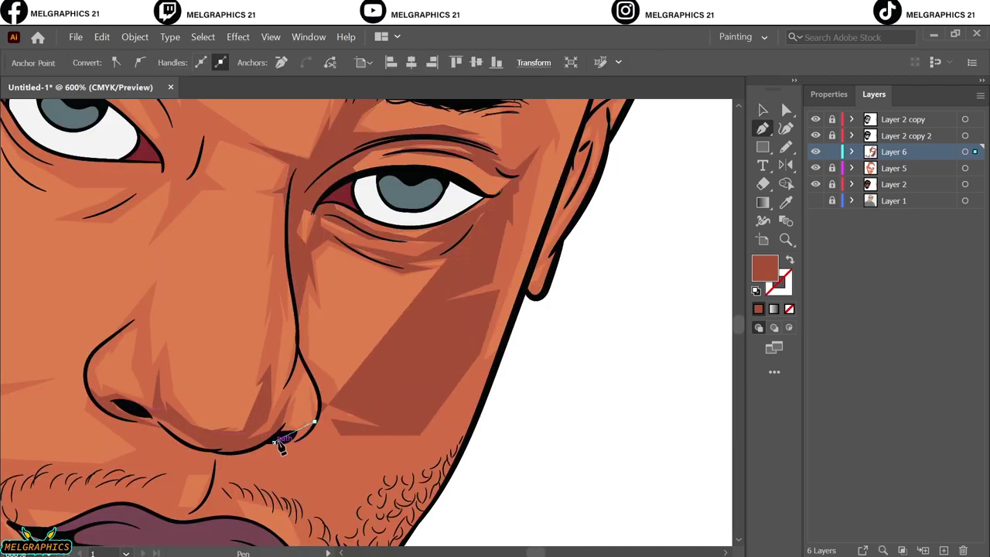
# Step: Carry the cheek shadow along the right-hand jaw and back up the face's edge past the eye, and deselect it
pyautogui.scroll(-1, 281, 435)
pyautogui.click(405, 508)
pyautogui.click(449, 439)
pyautogui.click(497, 333)
pyautogui.click(499, 254)
pyautogui.click(513, 143)
pyautogui.scroll(4, 542, 143)
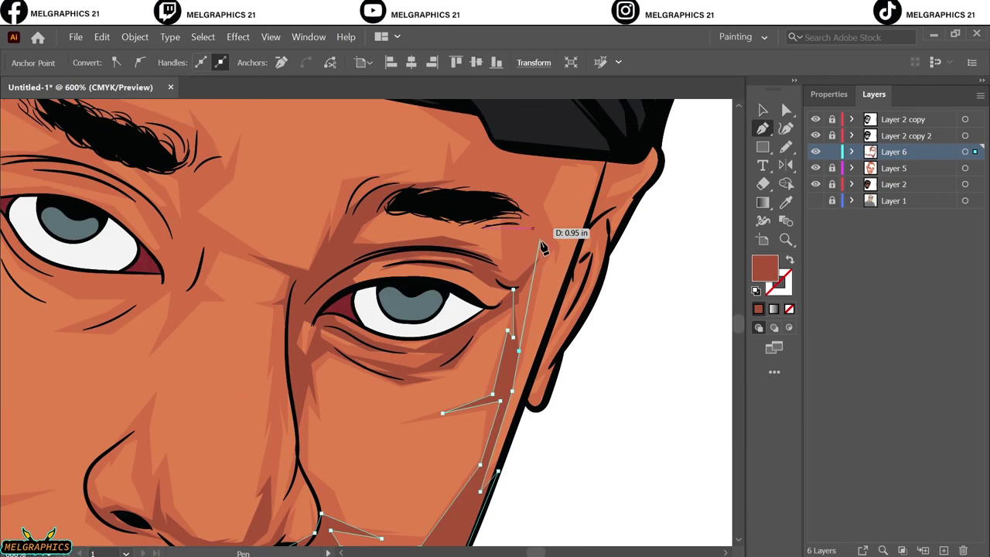
pyautogui.hotkey('ctrl', '0')
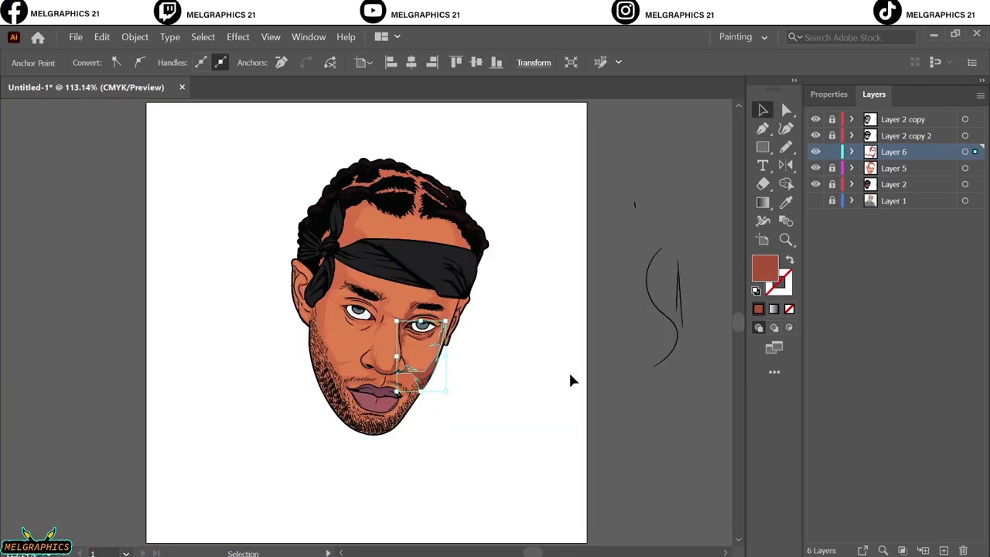
pyautogui.click(567, 383)
# Step: Draw a dark shadow from beneath the nose down the philtrum and across the right-hand upper lip
pyautogui.scroll(10, 465, 422)
pyautogui.scroll(2, 309, 309)
pyautogui.click(341, 223)
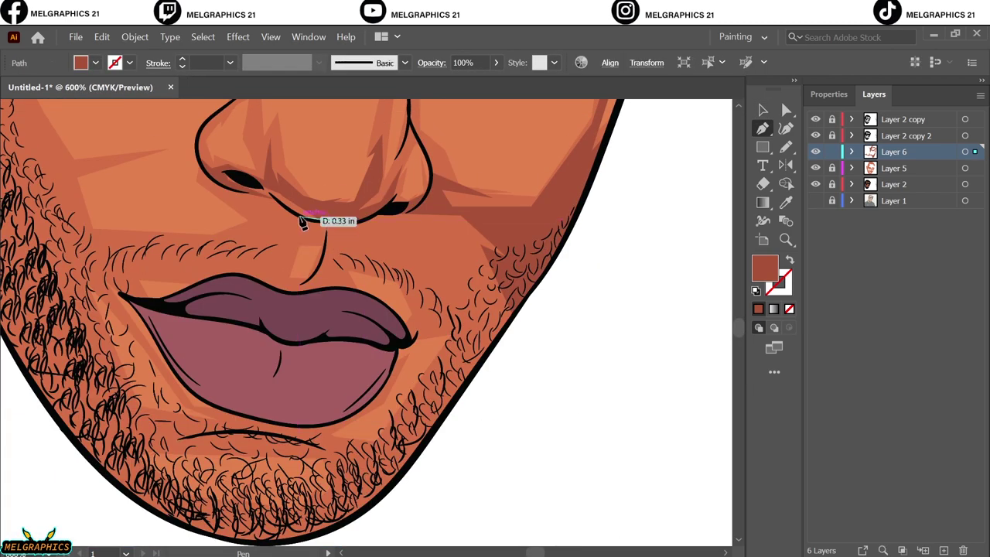
pyautogui.click(299, 216)
pyautogui.moveTo(272, 199); pyautogui.dragTo(284, 249)
pyautogui.click(269, 285)
pyautogui.click(340, 309)
pyautogui.click(344, 259)
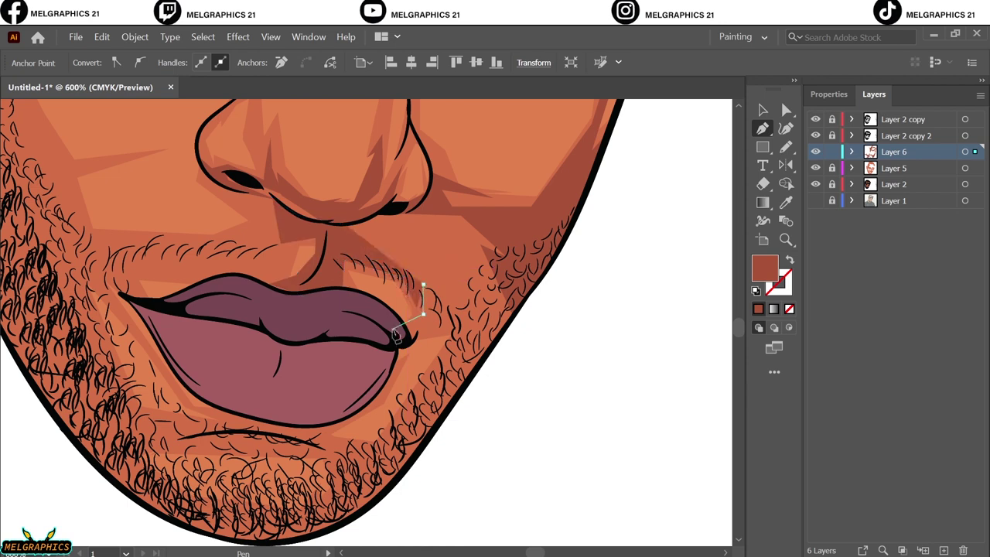
# Step: Extend the upper-lip shadow past the mouth corner, along the right-hand jaw and back to close beneath the nose
pyautogui.click(389, 487)
pyautogui.click(516, 312)
pyautogui.click(498, 228)
pyautogui.click(461, 209)
pyautogui.click(410, 207)
pyautogui.click(342, 223)
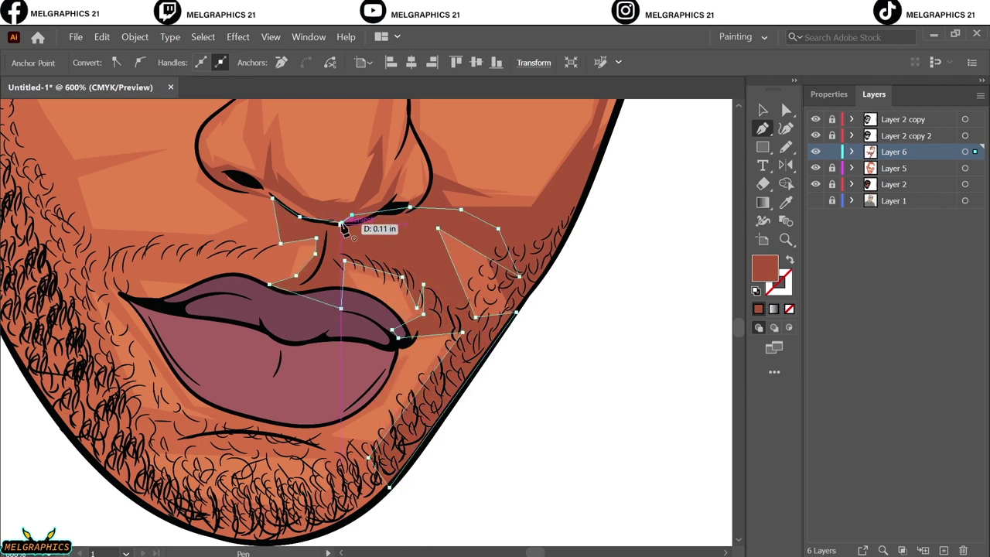
pyautogui.click(343, 224)
# Step: Draw a dark angular shadow beneath the headband, above the right-hand eyebrow and across the temple
pyautogui.scroll(-5, 564, 391)
pyautogui.scroll(6, 387, 197)
pyautogui.moveTo(319, 338); pyautogui.dragTo(324, 359)
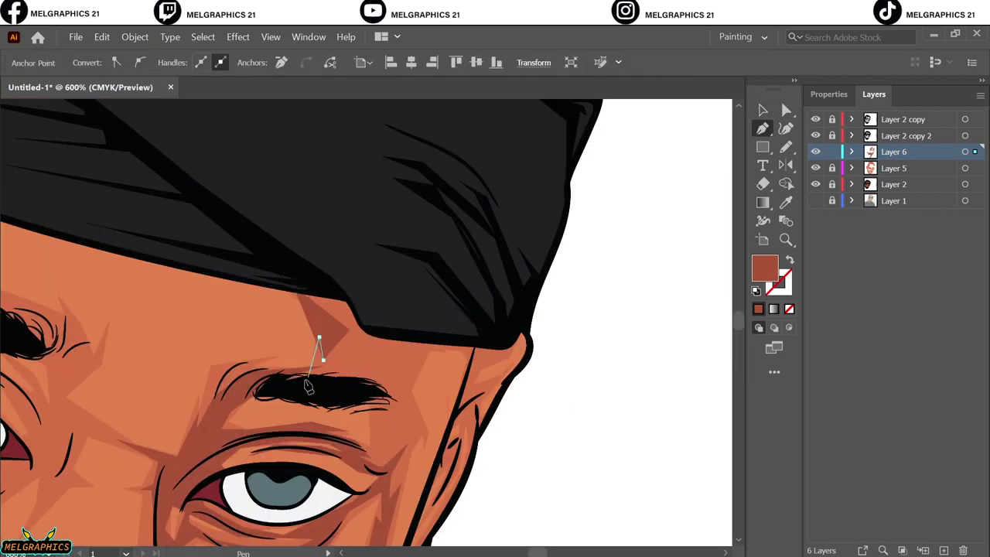
pyautogui.click(371, 396)
pyautogui.click(397, 407)
pyautogui.click(401, 393)
pyautogui.click(401, 435)
pyautogui.click(422, 349)
pyautogui.click(434, 345)
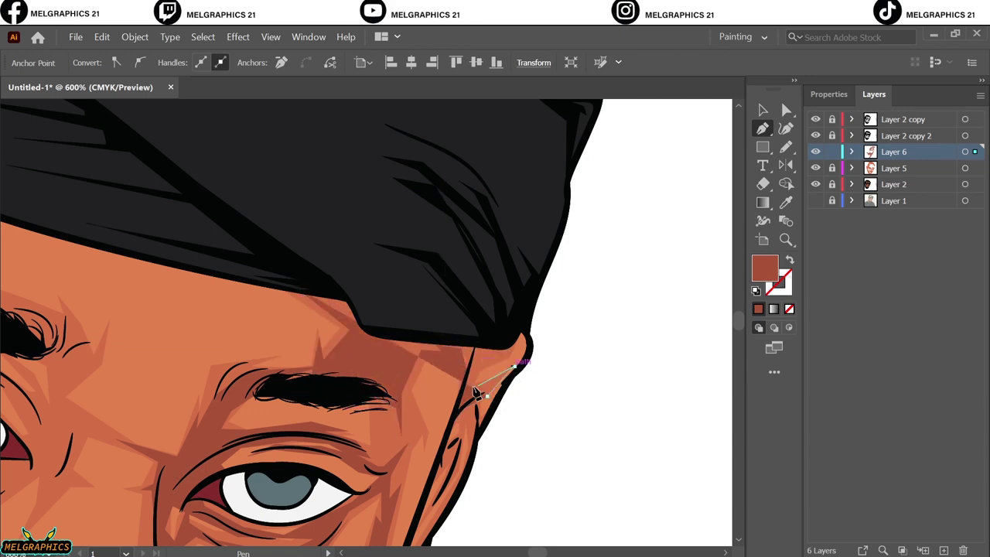
# Step: Draw a dark shadow over the right-hand ear, following its inner folds and outer outline, and deselect it
pyautogui.scroll(5, 484, 316)
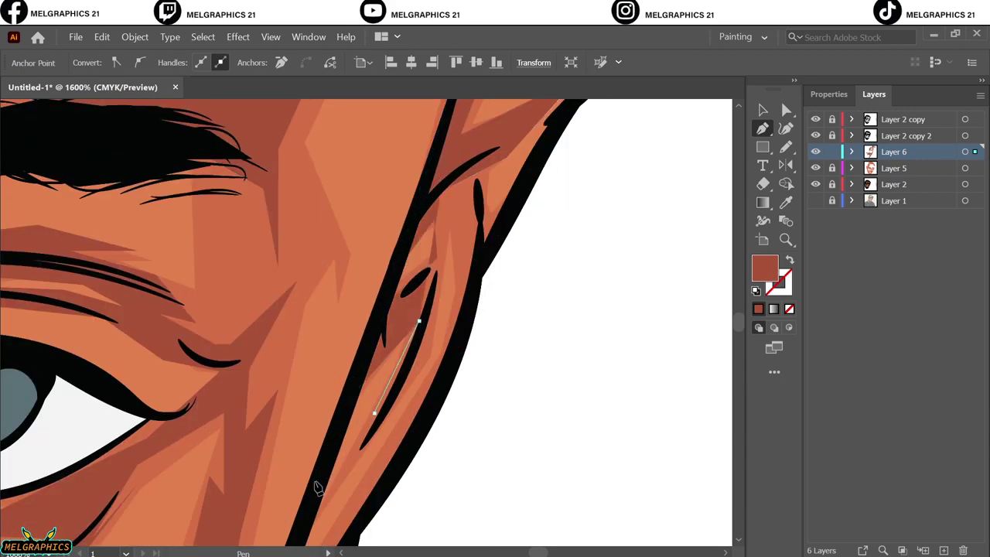
pyautogui.scroll(2, 442, 343)
pyautogui.moveTo(487, 257); pyautogui.dragTo(492, 216)
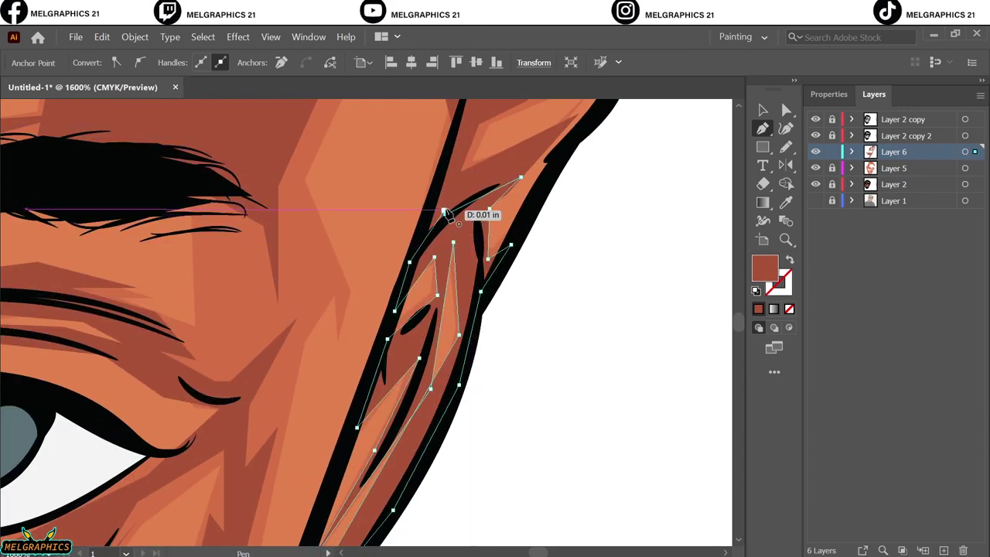
pyautogui.click(444, 212)
pyautogui.scroll(-5, 446, 214)
pyautogui.click(314, 307)
pyautogui.click(636, 274)
pyautogui.hotkey('ctrl', '0')
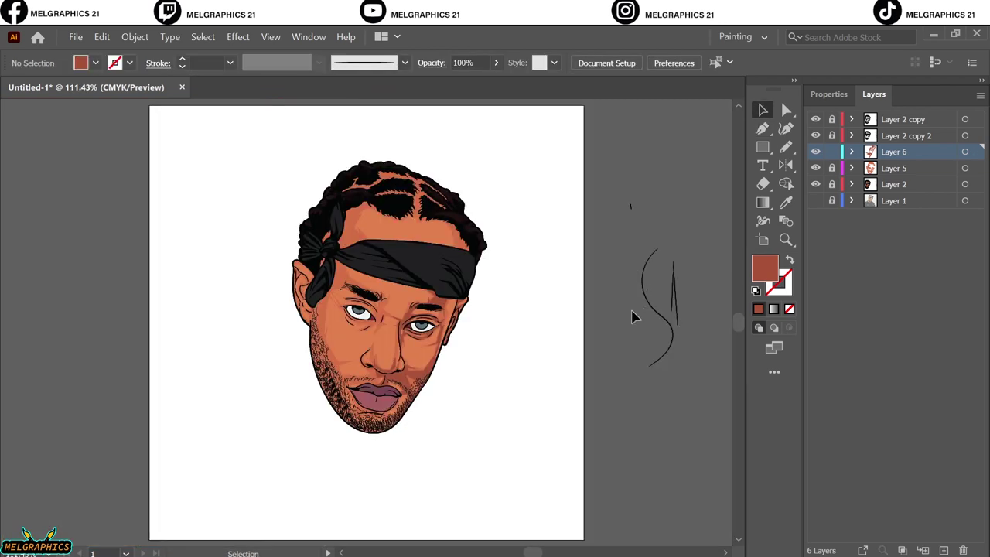
# Step: Start a dark shadow from the right-hand mouth corner beneath the lower lip, around the chin and up to the left-hand mouth corner
pyautogui.scroll(8, 368, 420)
pyautogui.click(576, 306)
pyautogui.click(546, 400)
pyautogui.moveTo(488, 379); pyautogui.dragTo(389, 378)
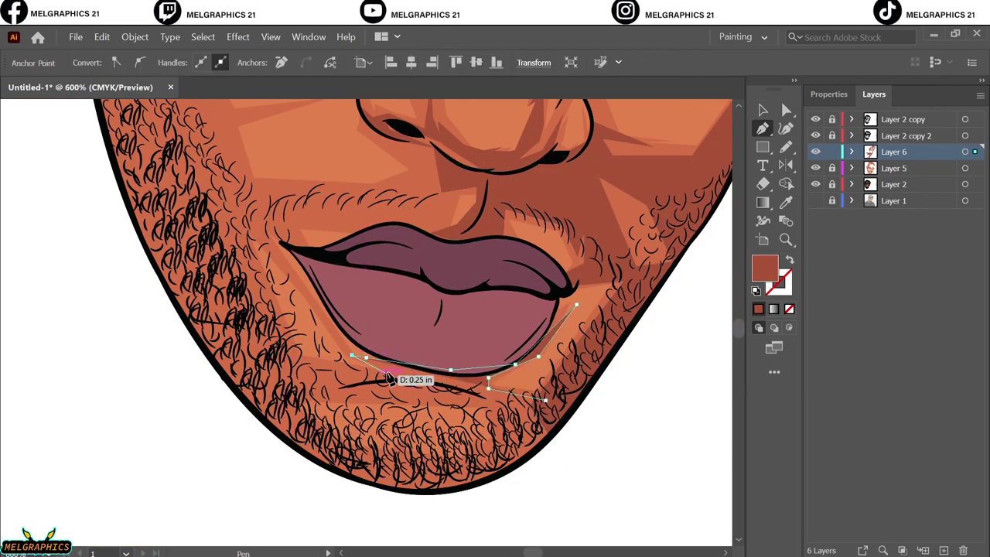
pyautogui.click(317, 413)
pyautogui.click(352, 395)
pyautogui.click(249, 235)
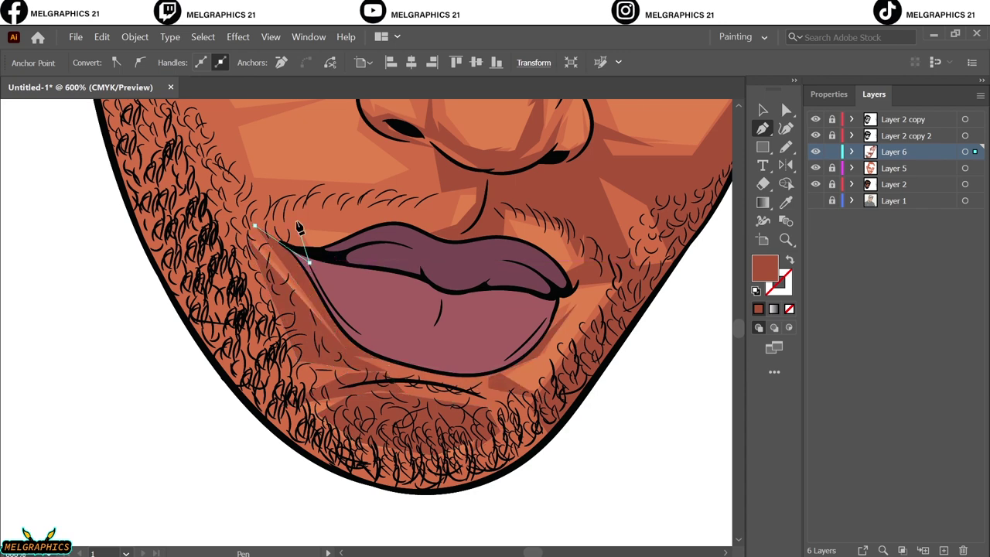
# Step: Extend the mouth shadow over the left-hand moustache to the nostril and cheek, close it along the jaw and chin, and deselect it
pyautogui.click(362, 126)
pyautogui.click(166, 221)
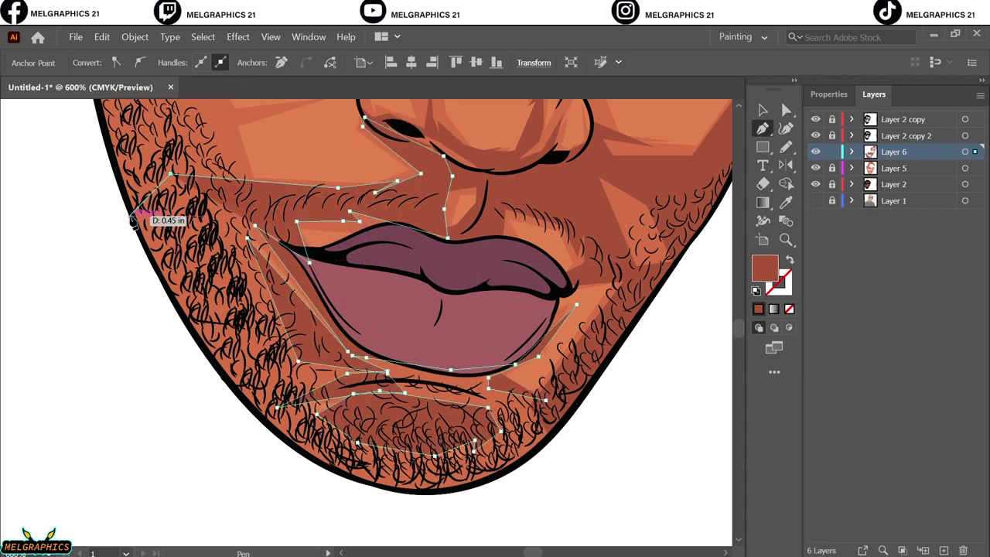
pyautogui.click(287, 441)
pyautogui.click(357, 480)
pyautogui.click(396, 488)
pyautogui.click(481, 484)
pyautogui.click(522, 469)
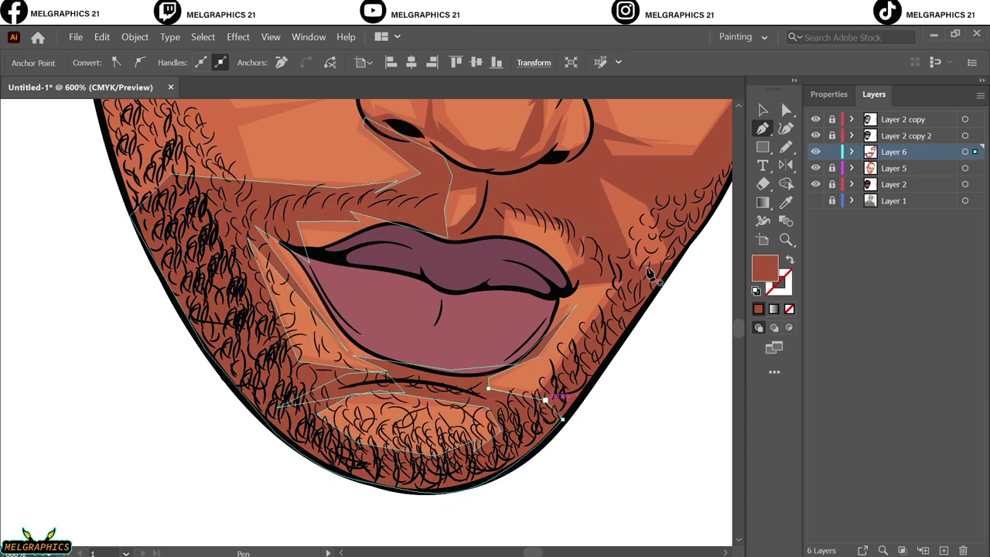
pyautogui.press('v')
pyautogui.click(671, 407)
# Step: Draw a dark shadow over the left-hand sideburn and beard, with a pointed spike onto the cheek, following the jaw outline
pyautogui.hotkey('ctrl', '0')
pyautogui.hotkey('ctrl', '+')
pyautogui.click(376, 392)
pyautogui.click(336, 405)
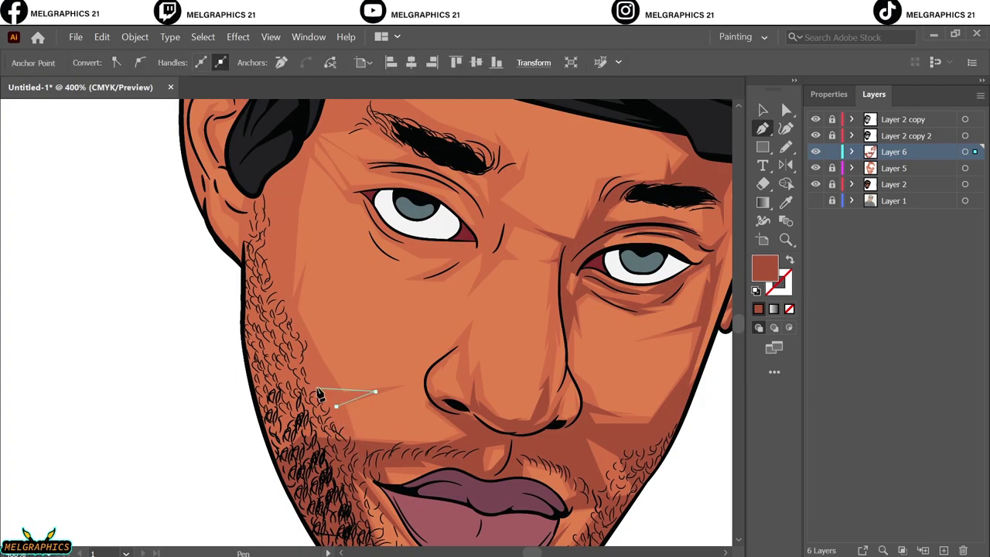
pyautogui.click(249, 379)
pyautogui.click(260, 418)
pyautogui.click(268, 445)
pyautogui.click(276, 464)
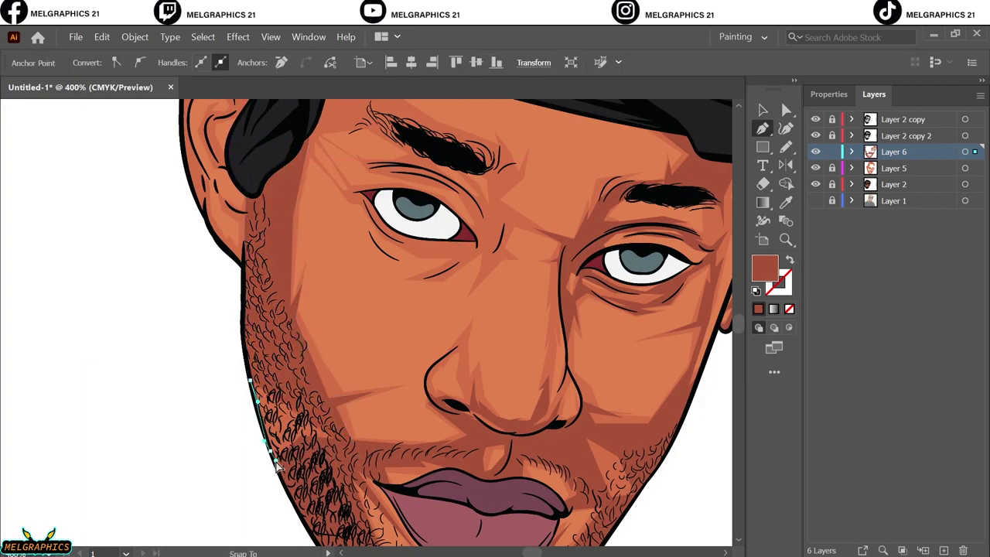
# Step: Shade the left-hand temple below the headband, the area under the eyebrow and the upper eyelid crease to the nose bridge
pyautogui.scroll(5, 310, 356)
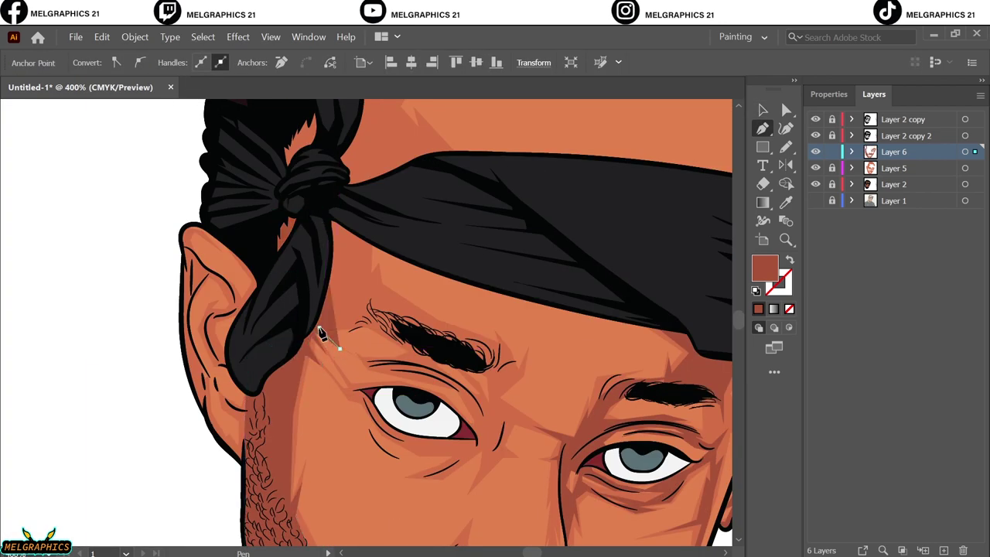
pyautogui.click(464, 400)
pyautogui.click(477, 424)
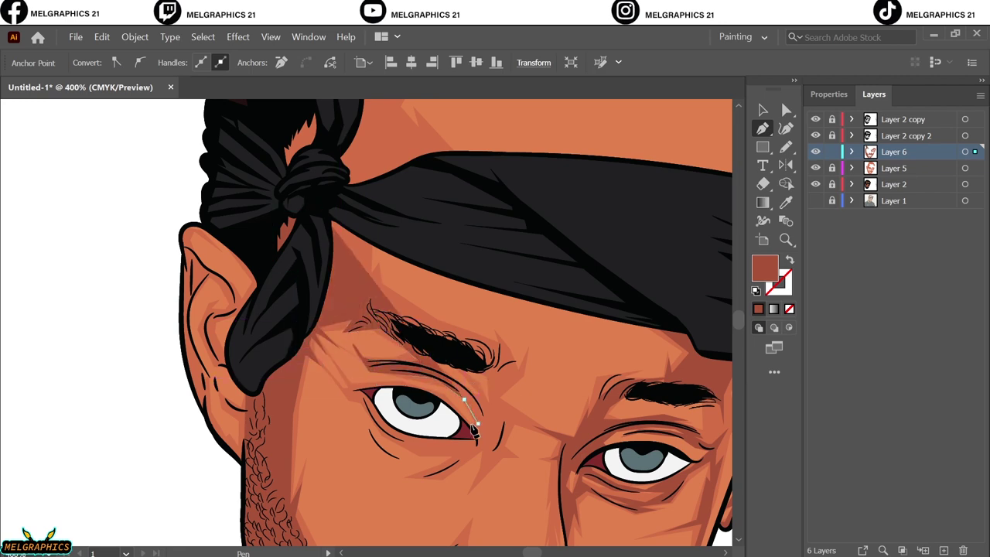
pyautogui.click(485, 471)
pyautogui.click(511, 418)
pyautogui.click(503, 403)
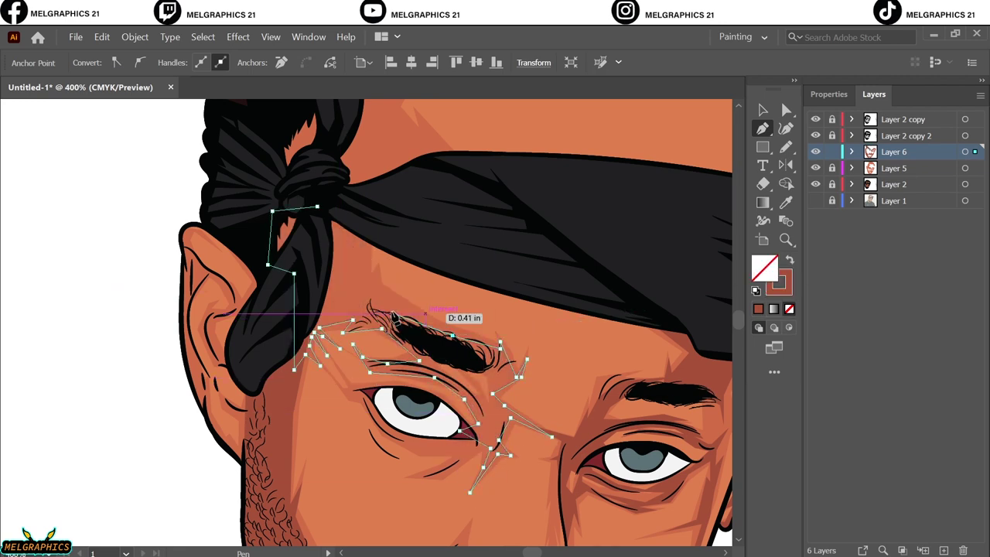
pyautogui.scroll(-1, 570, 415)
# Step: Draw a dark shadow around the left-hand eye, along the upper lid, outer corner and under-eye creases
pyautogui.scroll(2, 470, 379)
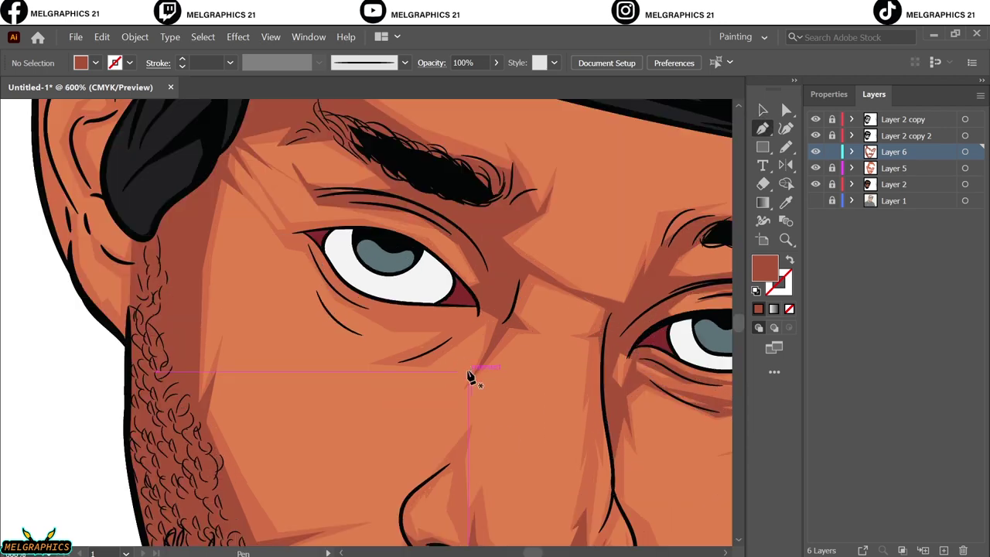
pyautogui.click(462, 336)
pyautogui.click(426, 358)
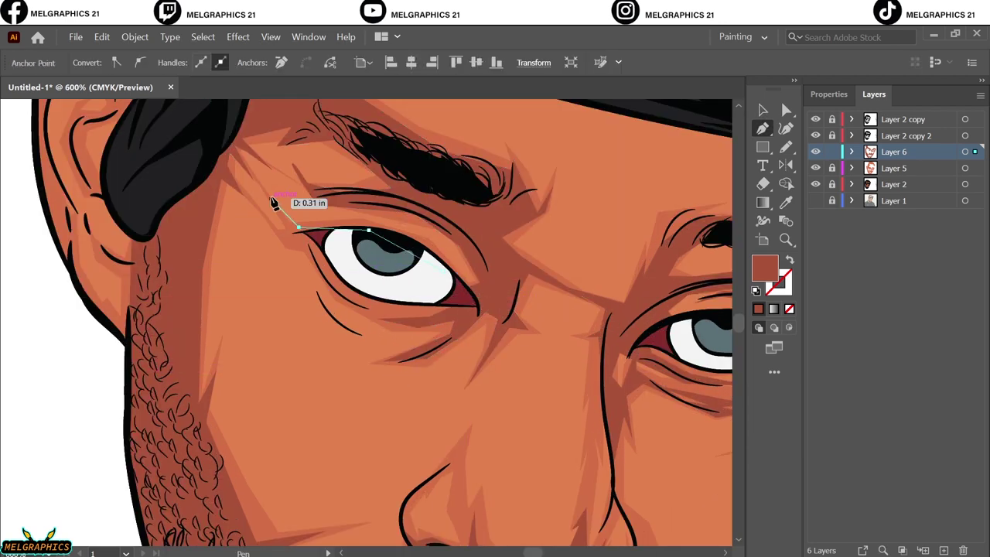
pyautogui.click(317, 249)
pyautogui.click(326, 326)
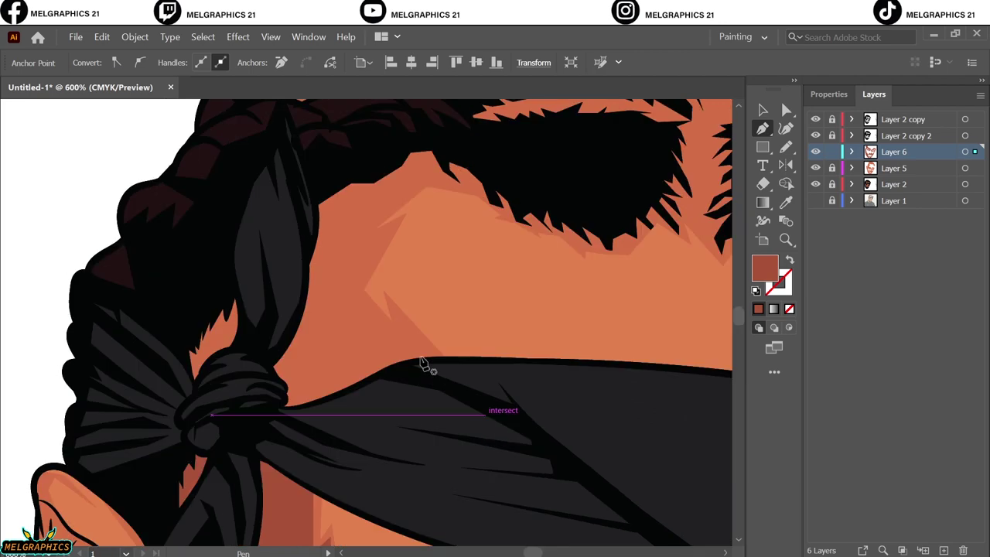
# Step: Start a dark forehead shadow with a jagged edge running from the headband up the left-hand side to the hairline
pyautogui.click(444, 364)
pyautogui.click(400, 325)
pyautogui.click(354, 302)
pyautogui.click(365, 234)
pyautogui.click(392, 230)
pyautogui.click(429, 172)
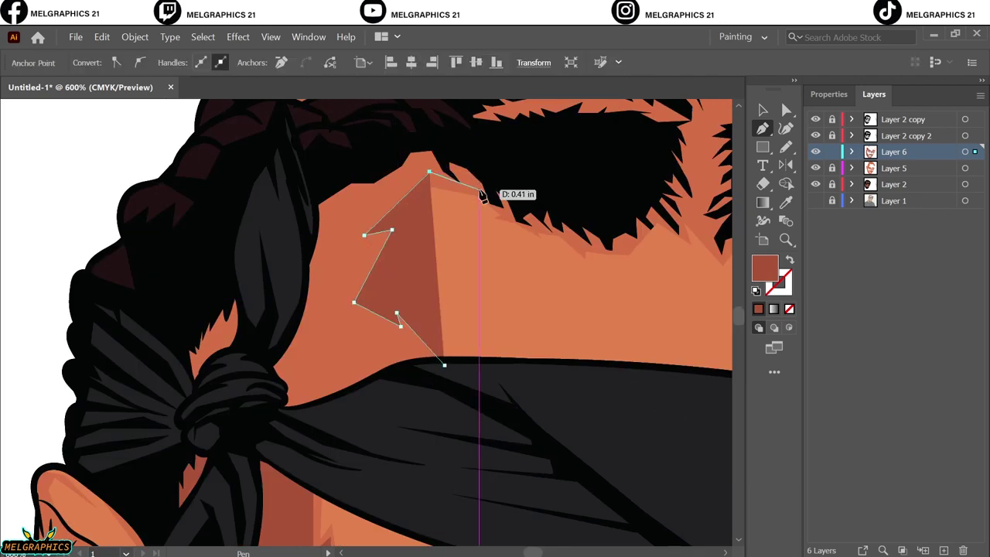
# Step: Run the forehead shadow's edge along the hairline to the right-hand side of the forehead
pyautogui.click(471, 191)
pyautogui.click(502, 214)
pyautogui.click(597, 249)
pyautogui.moveTo(685, 225); pyautogui.dragTo(424, 372)
pyautogui.click(601, 411)
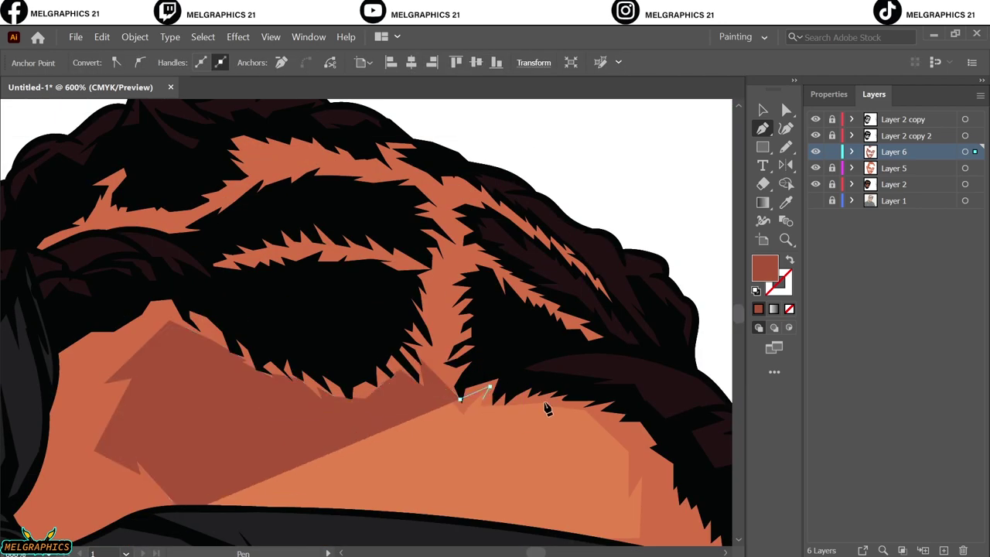
pyautogui.click(634, 446)
# Step: Carry the forehead shadow over the braids and down the left-hand side of the forehead to cover the scalp partings, and deselect it
pyautogui.scroll(-2, 637, 471)
pyautogui.hscroll(-5, 642, 442)
pyautogui.scroll(3, 169, 158)
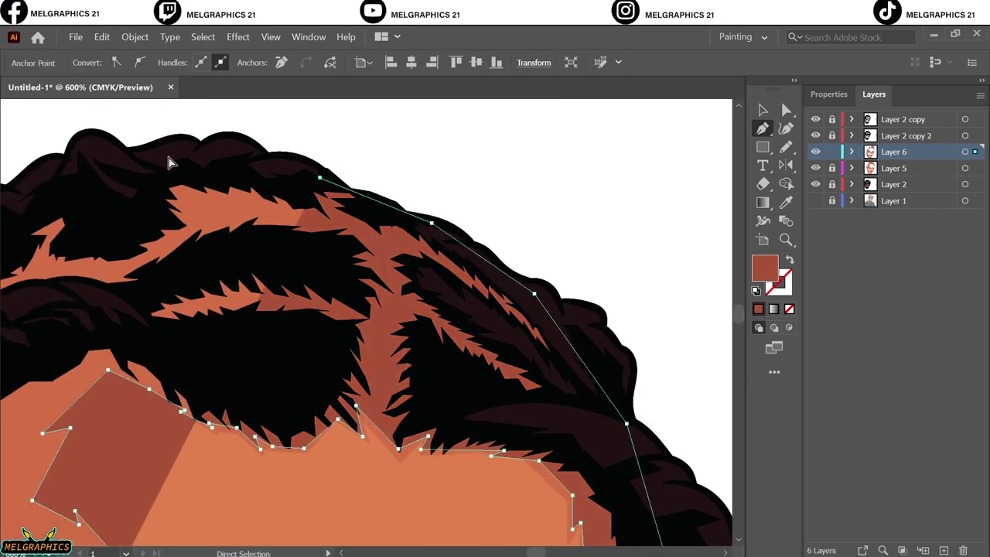
pyautogui.click(187, 153)
pyautogui.click(87, 343)
pyautogui.click(41, 489)
pyautogui.hotkey('ctrl', '-')
pyautogui.press('v')
pyautogui.click(590, 343)
pyautogui.hotkey('ctrl', '0')
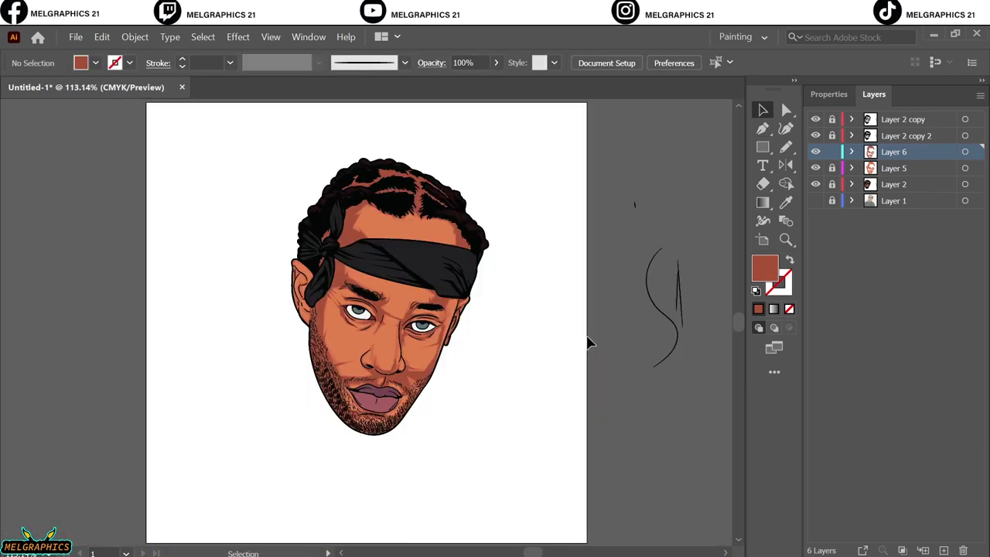
# Step: Draw a dark shadow inside the left-hand ear, following its folds beside the bandana's hanging end
pyautogui.press('p')
pyautogui.scroll(10, 352, 288)
pyautogui.click(249, 442)
pyautogui.click(287, 309)
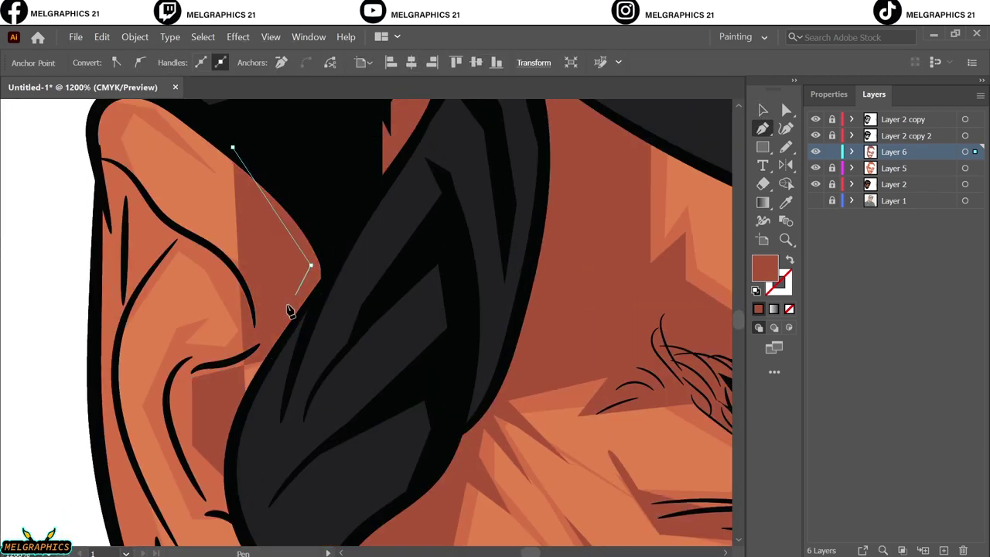
pyautogui.click(248, 278)
pyautogui.scroll(-5, 232, 341)
pyautogui.hscroll(-3, 270, 348)
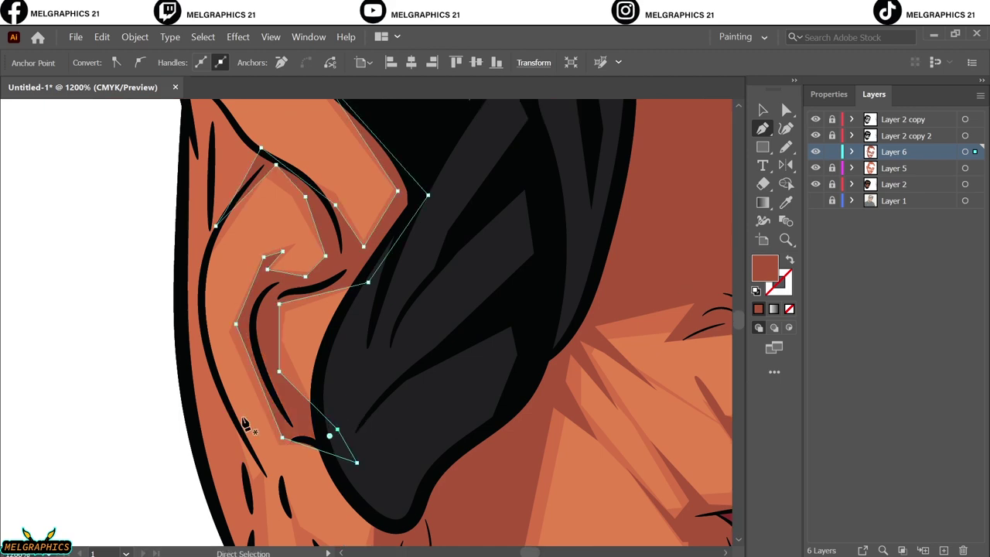
# Step: Draw dark shadows in the left-hand ear's inner fold beside the bandana's hanging end and along the earlobe's lower edge
pyautogui.click(363, 395)
pyautogui.click(339, 373)
pyautogui.scroll(-3, 320, 340)
pyautogui.click(402, 420)
pyautogui.click(343, 448)
pyautogui.click(449, 454)
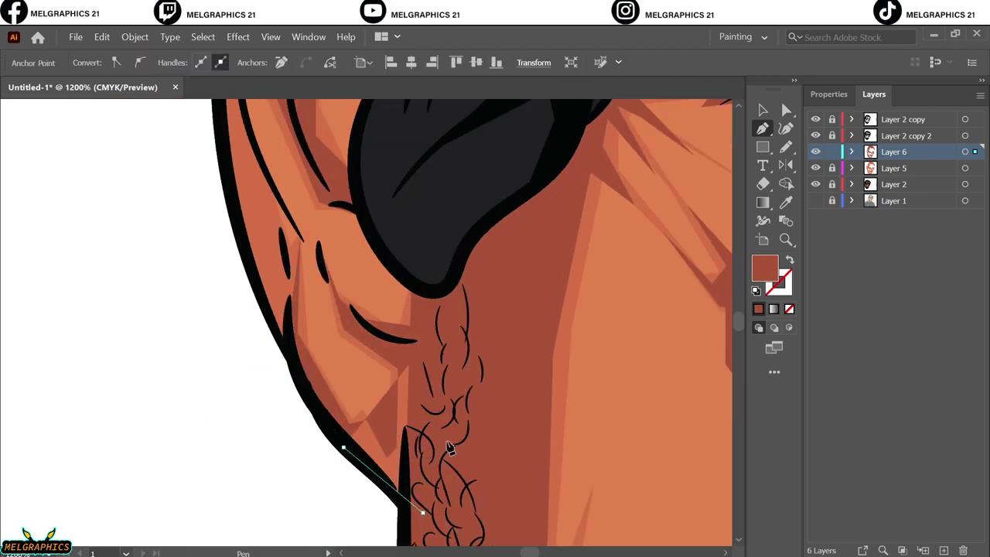
# Step: Draw a dark shadow along the left-hand ear's outer rim from the upper fold down to the lobe, and deselect it
pyautogui.scroll(3, 300, 431)
pyautogui.click(300, 430)
pyautogui.scroll(6, 262, 309)
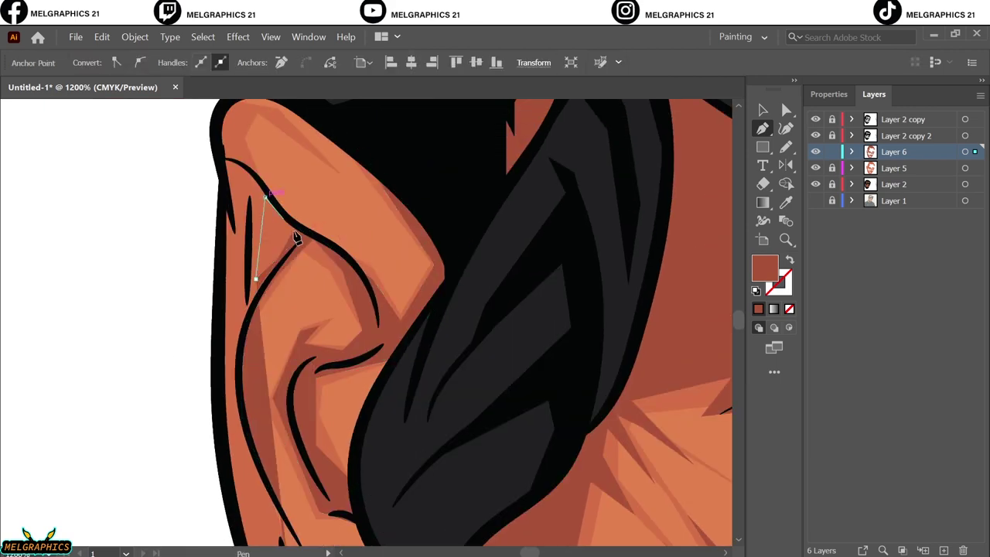
pyautogui.click(292, 225)
pyautogui.click(259, 178)
pyautogui.click(242, 144)
pyautogui.scroll(1, 242, 232)
pyautogui.scroll(-6, 243, 354)
pyautogui.scroll(-3, 309, 397)
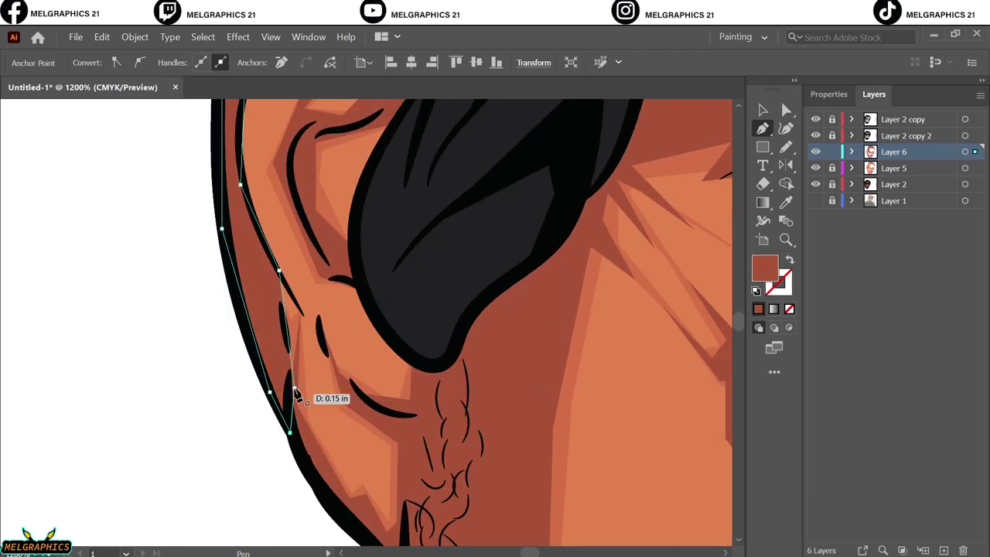
pyautogui.hotkey('ctrl', '0')
pyautogui.click(761, 111)
pyautogui.click(613, 289)
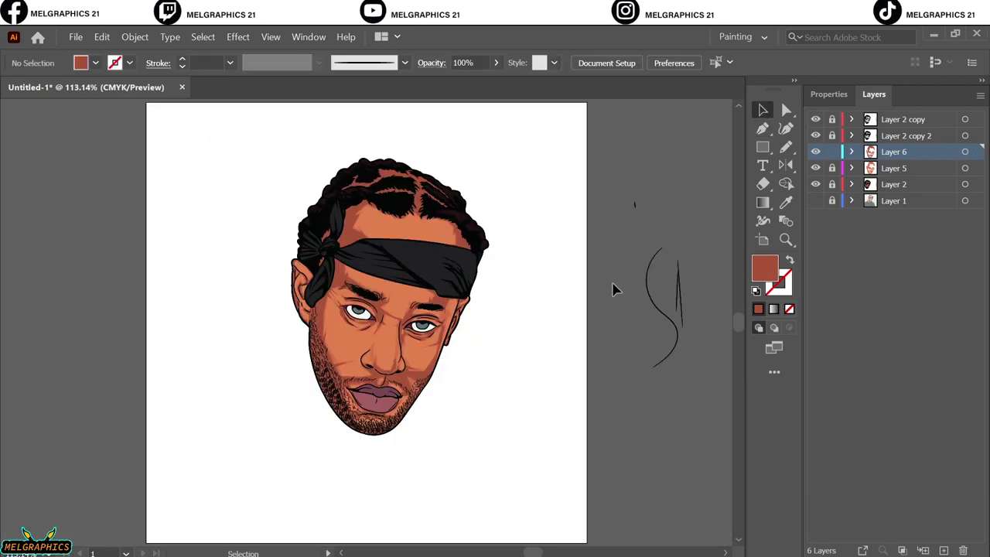
# Step: Create Layer 7 between Layer 5 and Layer 2 and pick an orange skin tone as the fill
pyautogui.click(903, 184)
pyautogui.hotkey('ctrl', '=')
pyautogui.hotkey('ctrl', '=')
pyautogui.hotkey('ctrl', '=')
pyautogui.hotkey('ctrl', '=')
pyautogui.hotkey('ctrl', '=')
pyautogui.hotkey('ctrl', '=')
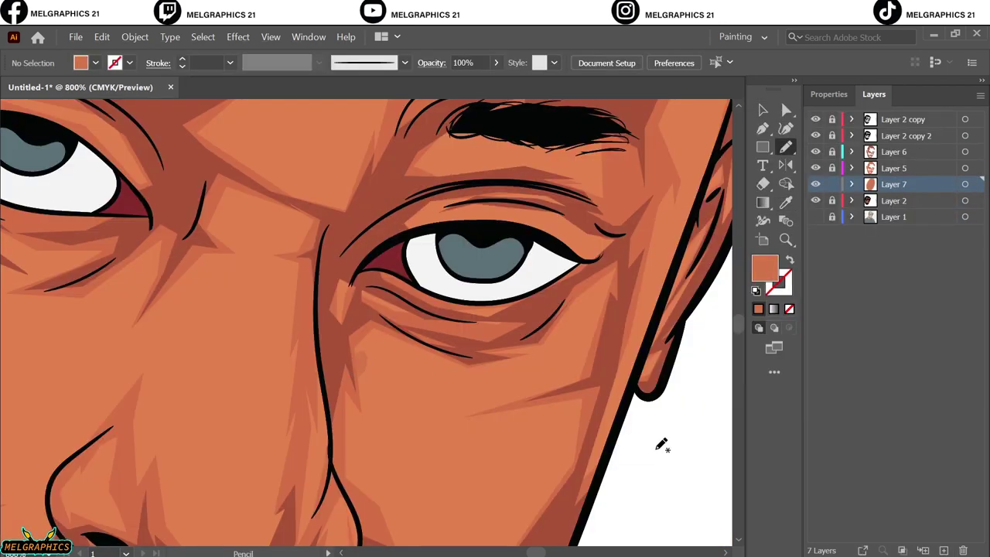
# Step: Draw a jagged soft shadow framing the right-hand cheek on Layer 7, running beneath the eye, beside the nose and along the jaw
pyautogui.press('p')
pyautogui.scroll(-5, 663, 442)
pyautogui.scroll(3, 504, 353)
pyautogui.click(470, 239)
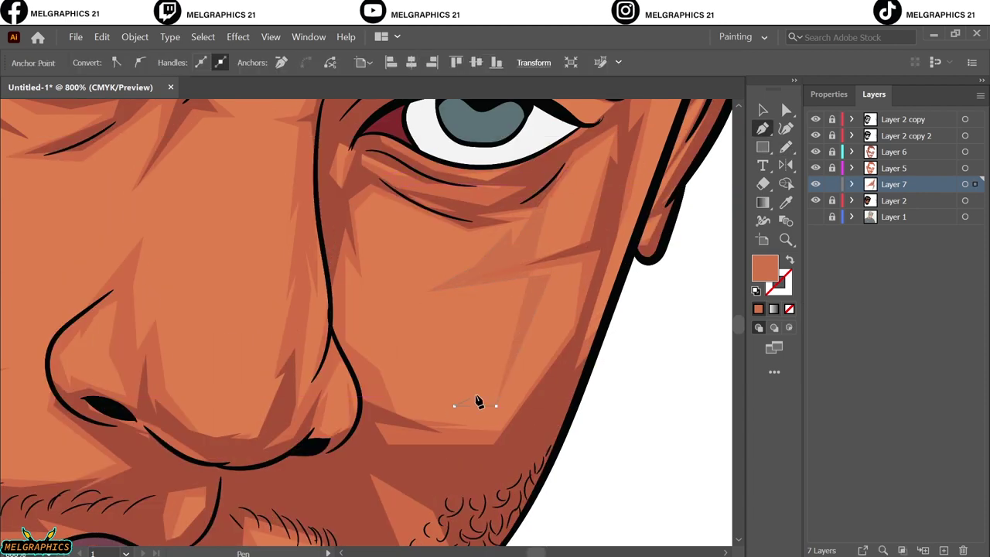
pyautogui.click(369, 210)
pyautogui.click(333, 218)
pyautogui.click(345, 341)
pyautogui.click(384, 450)
pyautogui.click(506, 477)
pyautogui.click(570, 379)
pyautogui.click(613, 191)
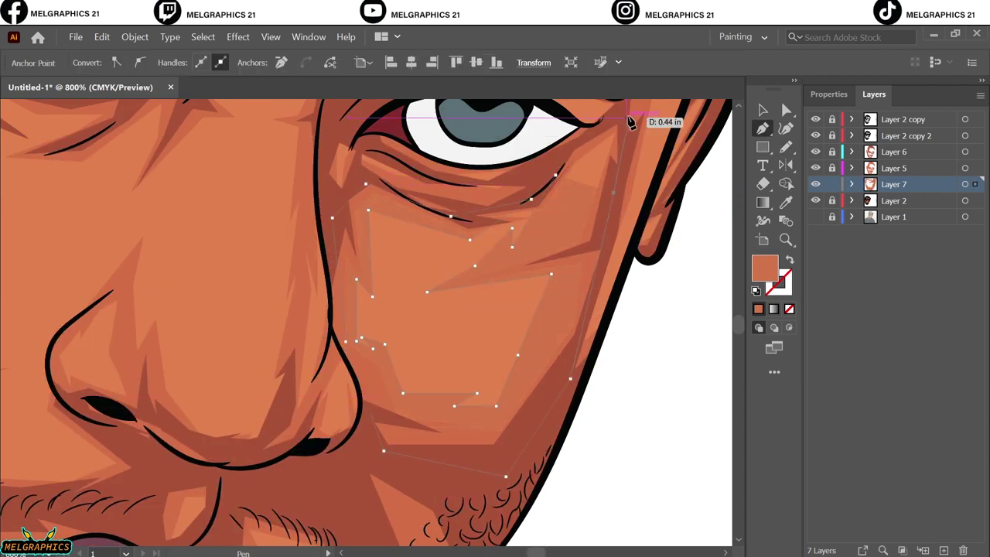
# Step: Recolour the new cheek shadow by sampling the existing shadow tone and editing its colour, and deselect it
pyautogui.click(762, 111)
pyautogui.click(101, 36)
pyautogui.click(402, 456)
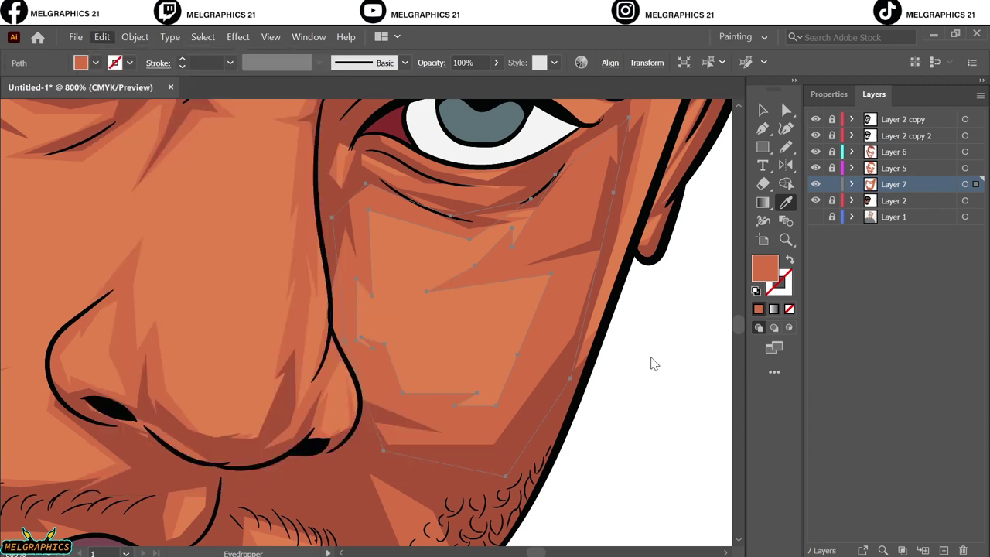
pyautogui.click(840, 495)
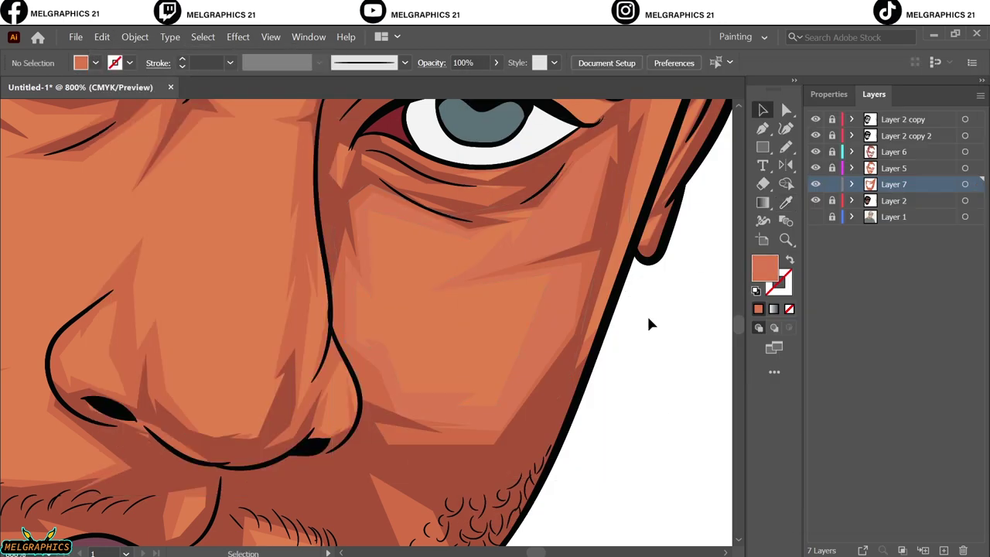
# Step: Adjust the colour of all the Layer 5 shadows through the colour editing options, and deselect them
pyautogui.doubleClick(764, 269)
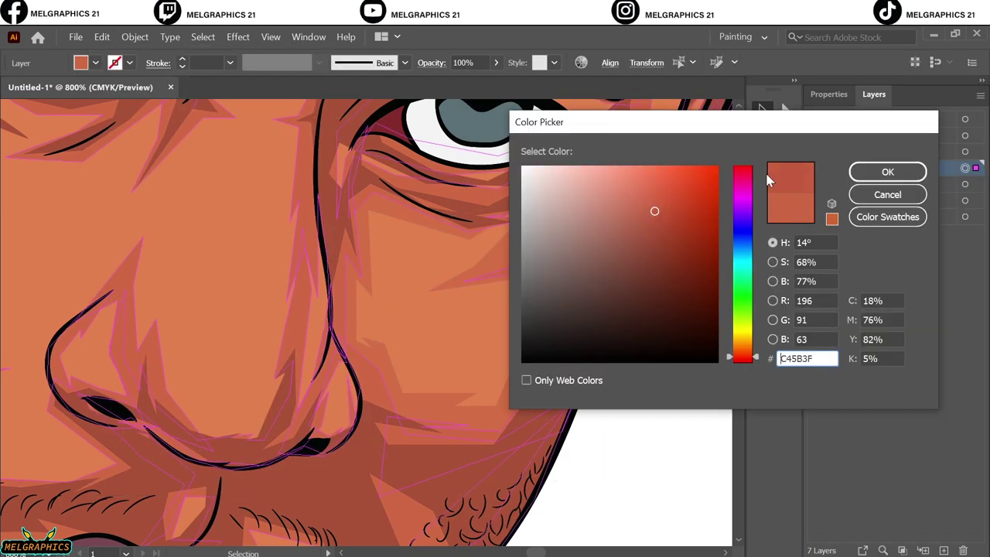
pyautogui.press('Escape')
pyautogui.hotkey('ctrl', 'a')
pyautogui.click(101, 36)
pyautogui.moveTo(198, 299)
pyautogui.click(405, 324)
pyautogui.moveTo(829, 309); pyautogui.dragTo(829, 311)
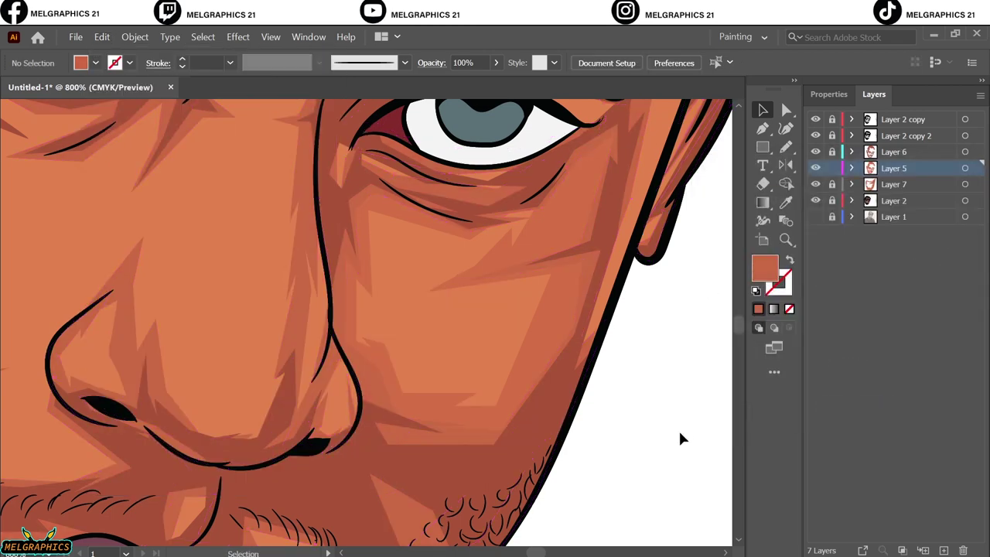
pyautogui.hotkey('ctrl', '0')
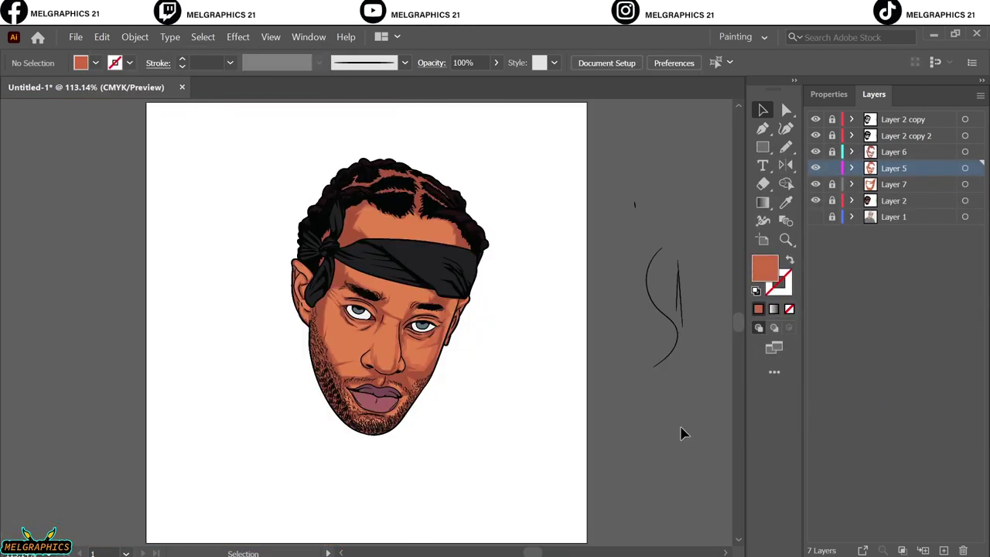
# Step: Draw Layer 5 shadows over the light skin areas beside the right-hand mouth corner and around the chin
pyautogui.press('p')
pyautogui.scroll(5, 375, 394)
pyautogui.click(397, 416)
pyautogui.click(436, 379)
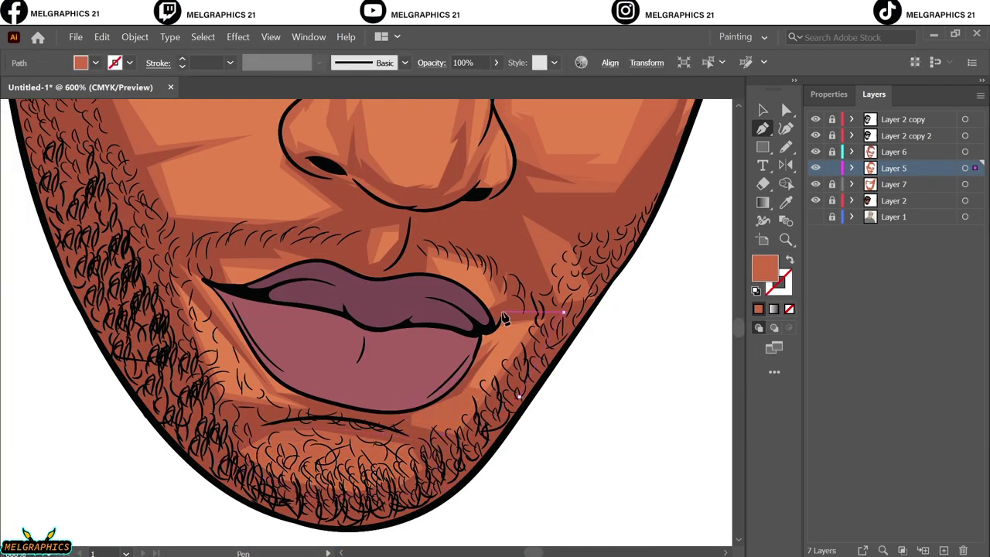
pyautogui.click(423, 341)
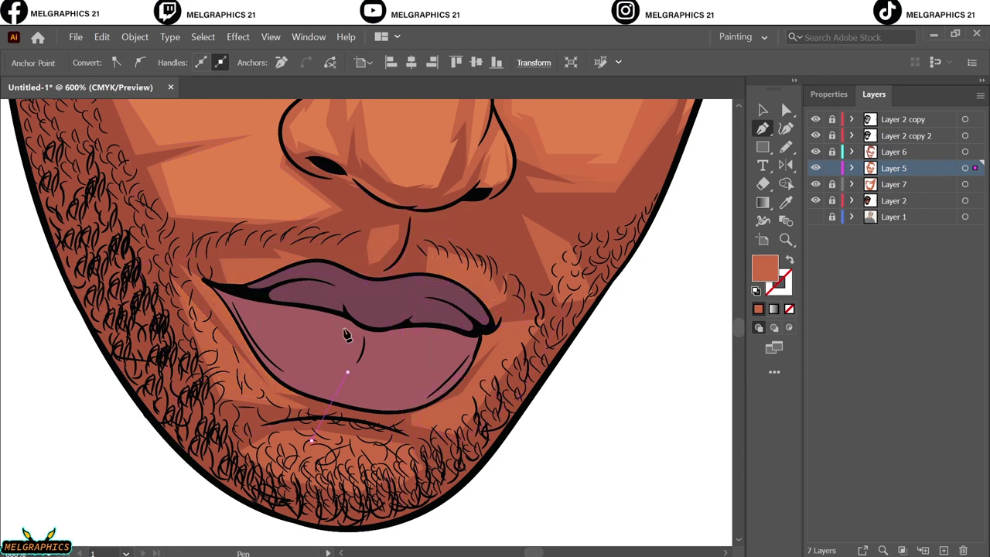
pyautogui.scroll(10, 203, 409)
pyautogui.click(102, 302)
pyautogui.click(123, 276)
pyautogui.click(140, 437)
pyautogui.click(160, 423)
pyautogui.click(165, 479)
pyautogui.scroll(-1, 178, 475)
pyautogui.click(195, 439)
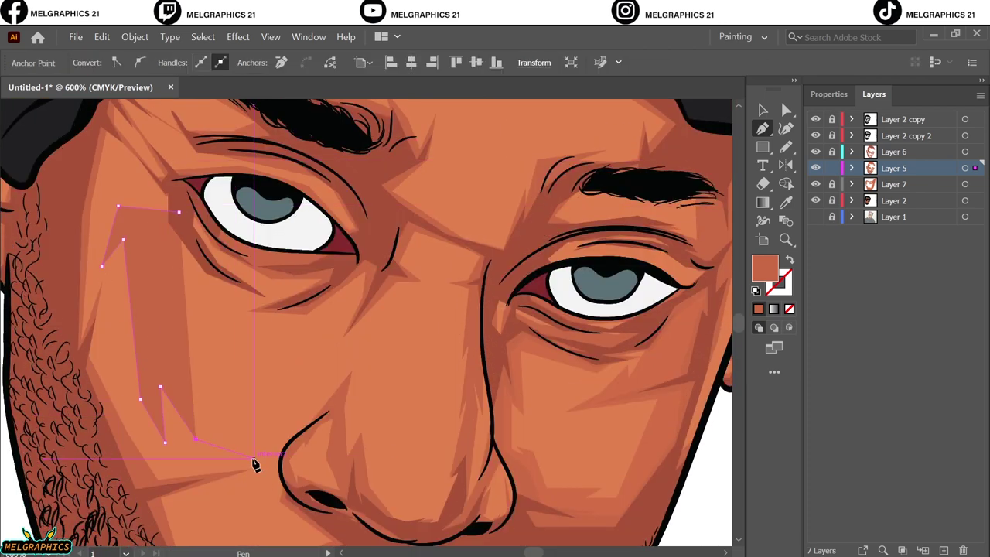
pyautogui.press('Escape')
# Step: Draw soft shadows on Layer 7 framing the left-hand cheek from the mustache up to the temple and eyebrow
pyautogui.click(900, 185)
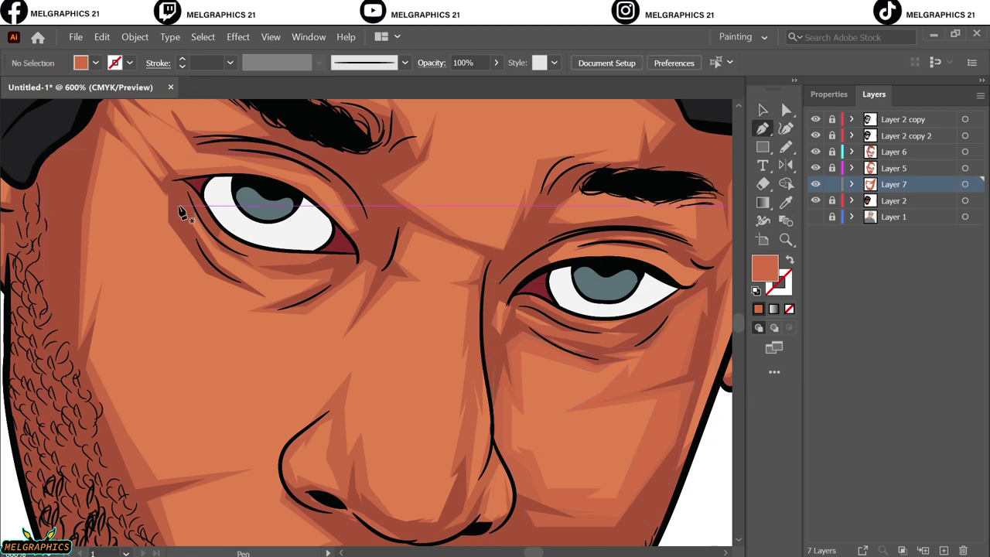
pyautogui.click(168, 404)
pyautogui.click(159, 436)
pyautogui.scroll(-2, 199, 447)
pyautogui.click(245, 401)
pyautogui.click(280, 397)
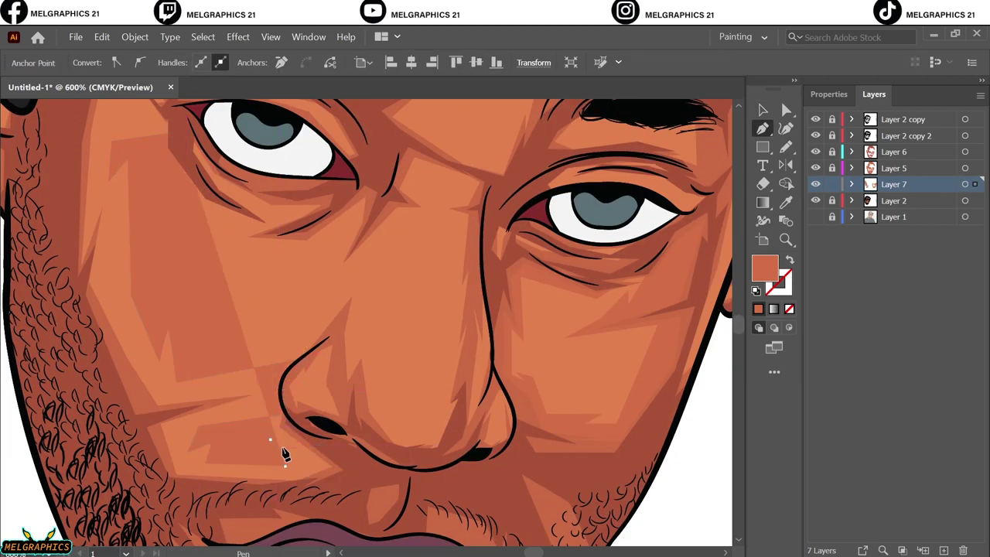
pyautogui.scroll(3, 232, 309)
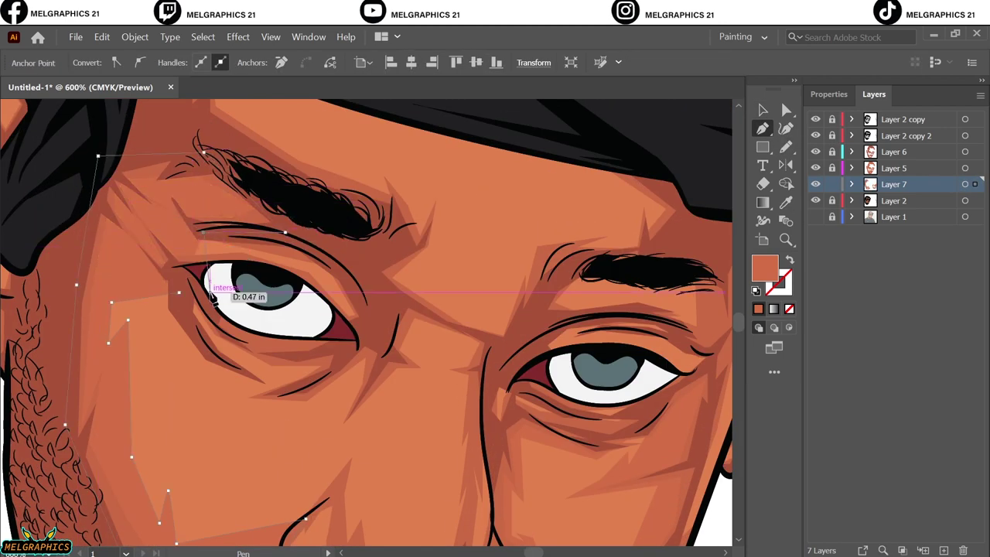
# Step: Draw a soft, angular shadow under the left-hand eye, running down to the nostril's upper edge
pyautogui.scroll(-1, 215, 316)
pyautogui.click(225, 343)
pyautogui.click(302, 362)
pyautogui.click(302, 434)
pyautogui.click(328, 457)
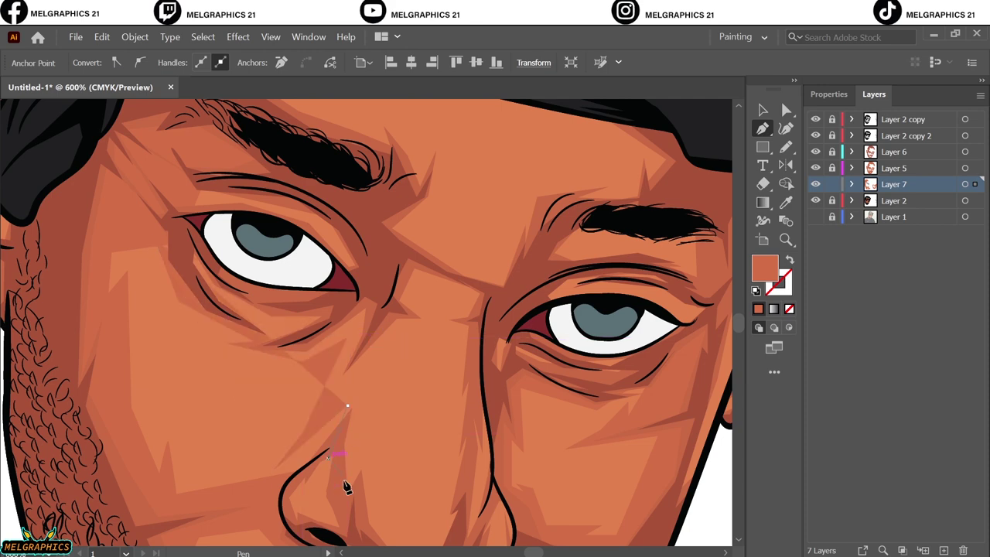
# Step: Carry the soft shadow up the side of the nose, across the nose bridge and up toward the left-hand eyebrow
pyautogui.click(348, 502)
pyautogui.click(379, 417)
pyautogui.click(347, 405)
pyautogui.click(369, 372)
pyautogui.click(388, 341)
pyautogui.click(409, 326)
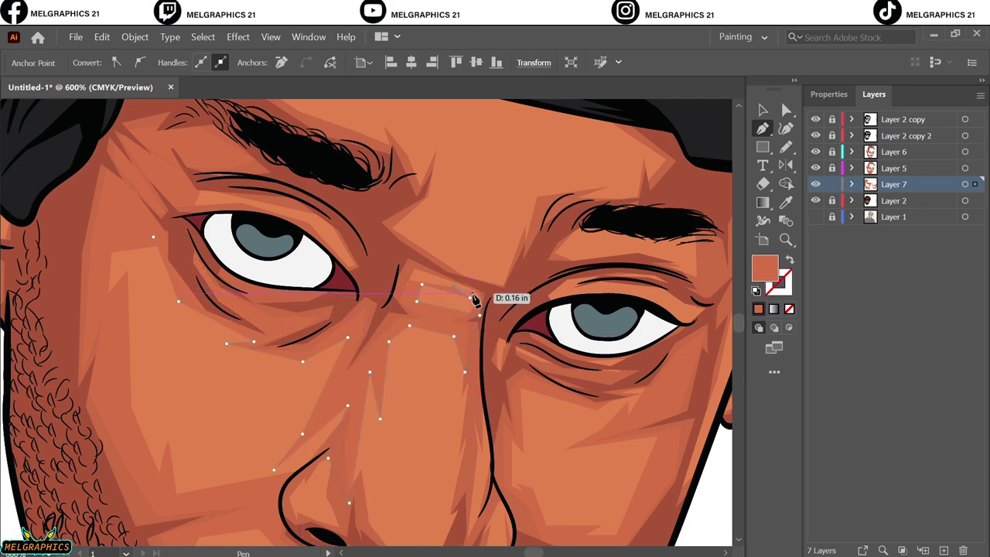
pyautogui.scroll(2, 345, 251)
pyautogui.scroll(3, 153, 304)
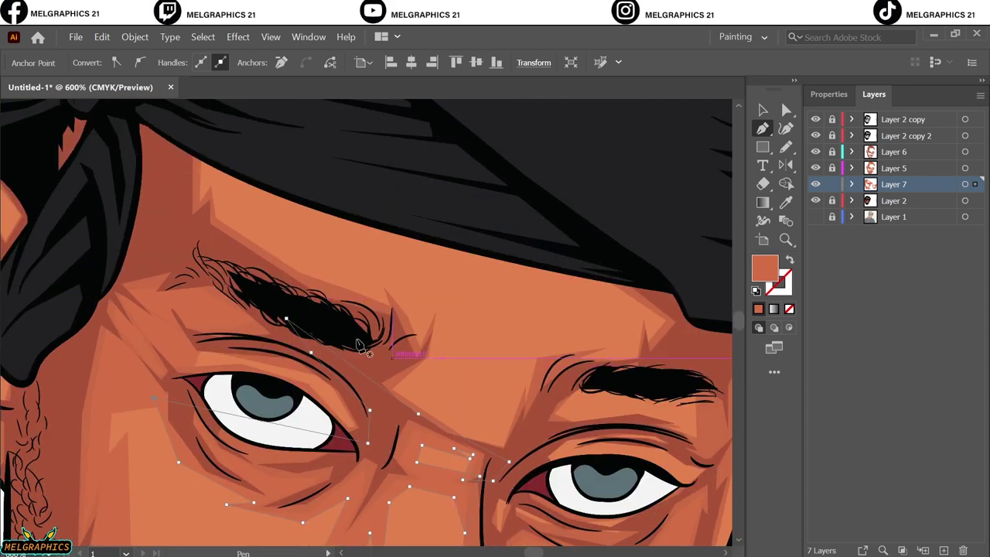
# Step: Add a soft forehead shadow between the right-hand eyebrow and the headband, and deselect it
pyautogui.click(603, 337)
pyautogui.click(600, 270)
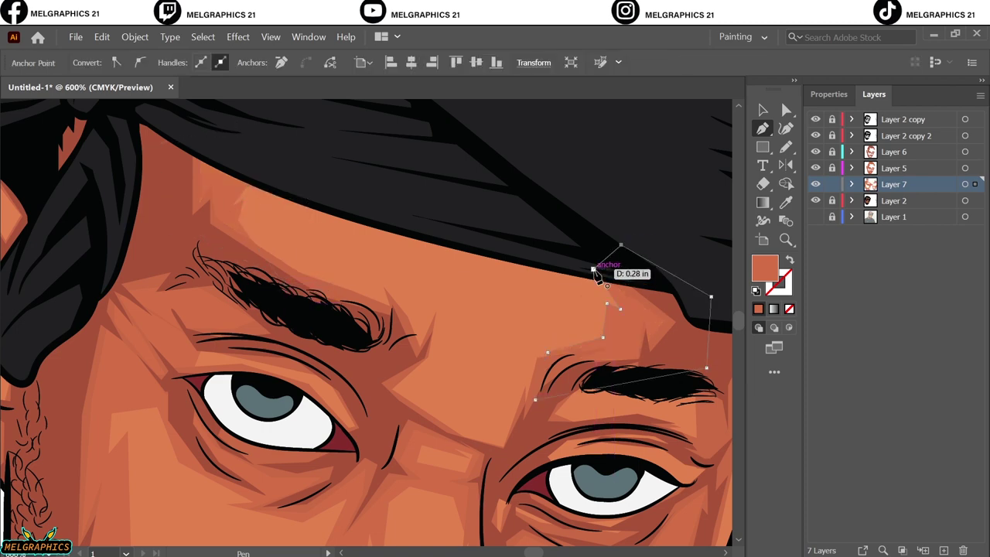
pyautogui.moveTo(601, 270); pyautogui.dragTo(501, 173)
pyautogui.click(628, 373)
pyautogui.hotkey('ctrl', 'shift', 'a')
pyautogui.hotkey('ctrl', '0')
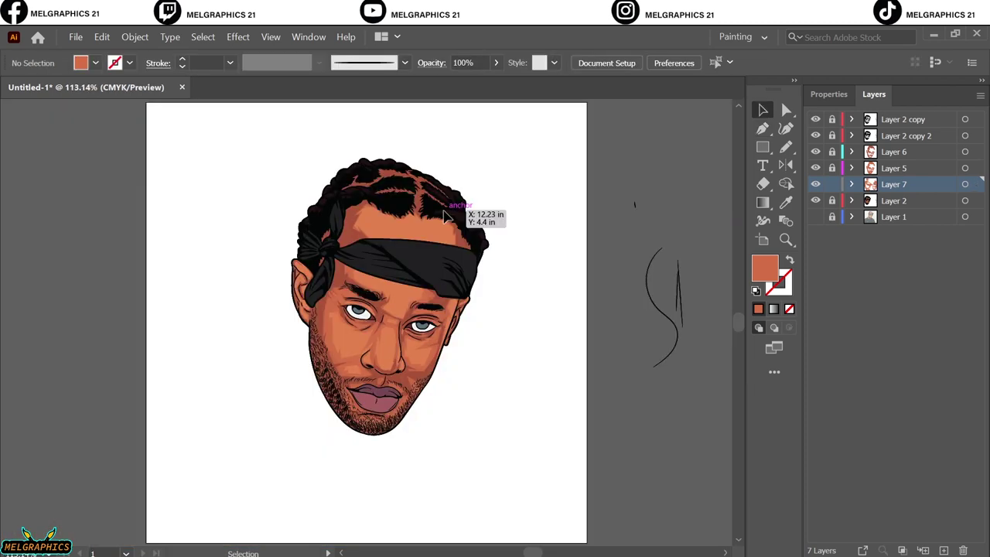
# Step: Draw soft shadows around the left-hand nostril and along the underside of the nose tip, and deselect them
pyautogui.scroll(6, 375, 363)
pyautogui.press('p')
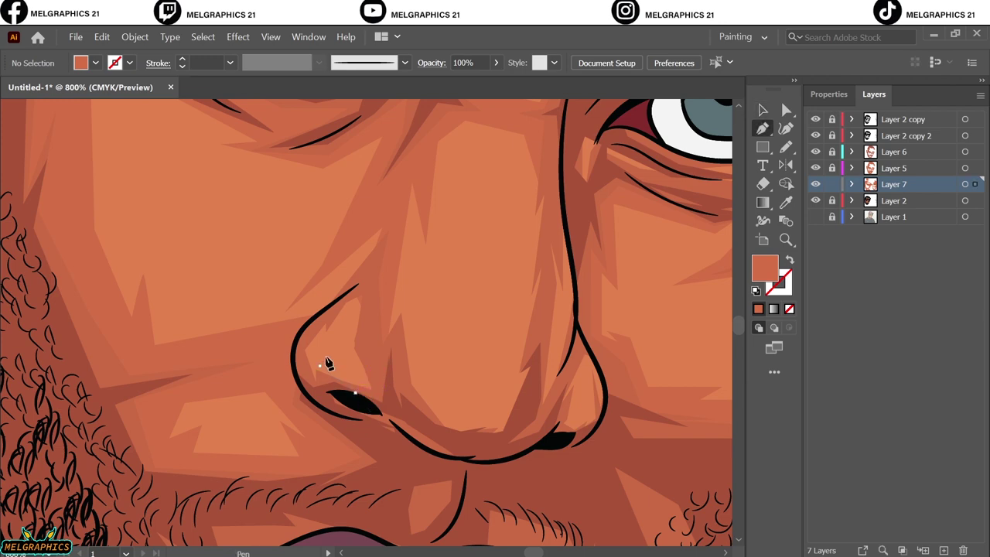
pyautogui.click(306, 384)
pyautogui.click(365, 408)
pyautogui.scroll(2, 369, 415)
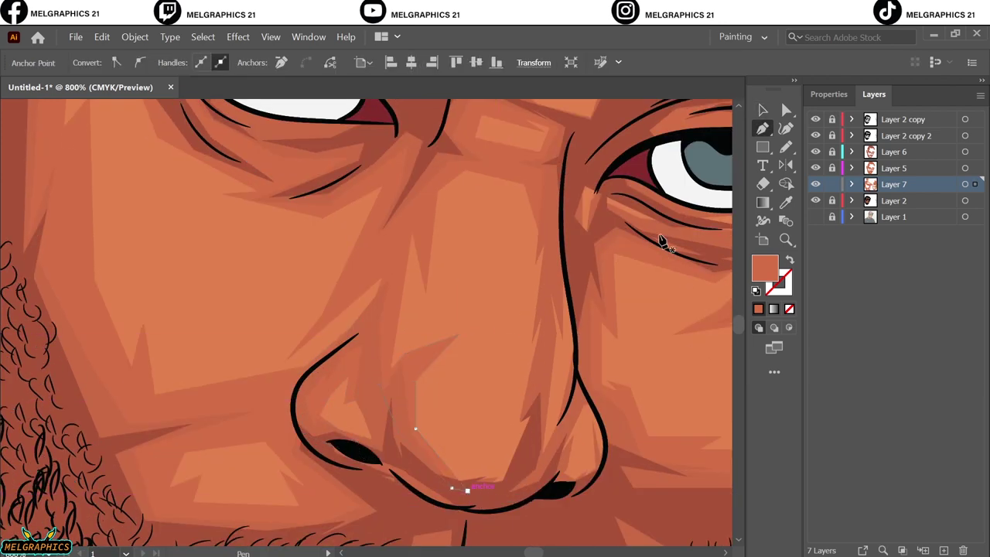
pyautogui.press('v')
pyautogui.hotkey('ctrl', 'shift', 'a')
pyautogui.hotkey('ctrl', '0')
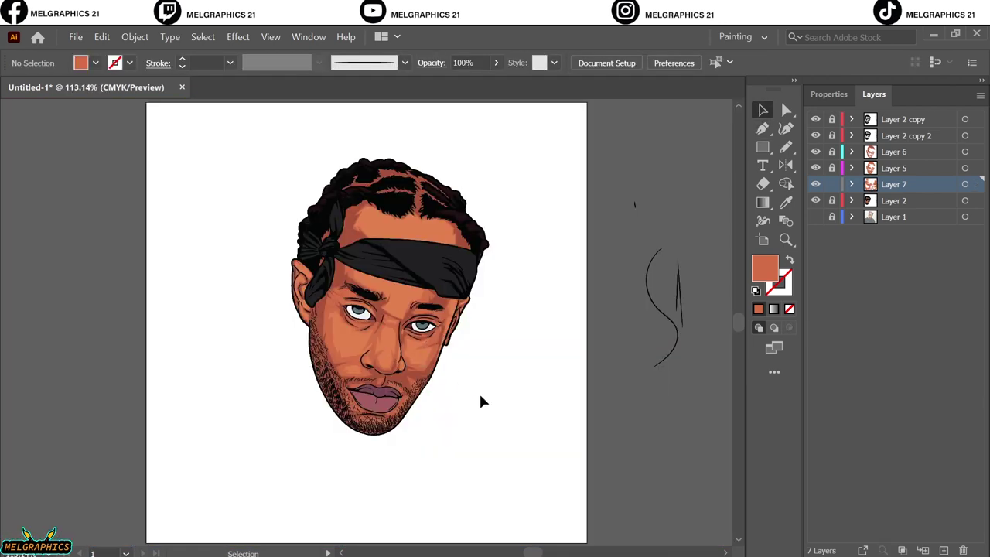
# Step: Draw soft shadows on the forehead above the headband, at both sides and along the hairline, and deselect them
pyautogui.scroll(5, 365, 230)
pyautogui.click(398, 325)
pyautogui.click(442, 258)
pyautogui.click(559, 305)
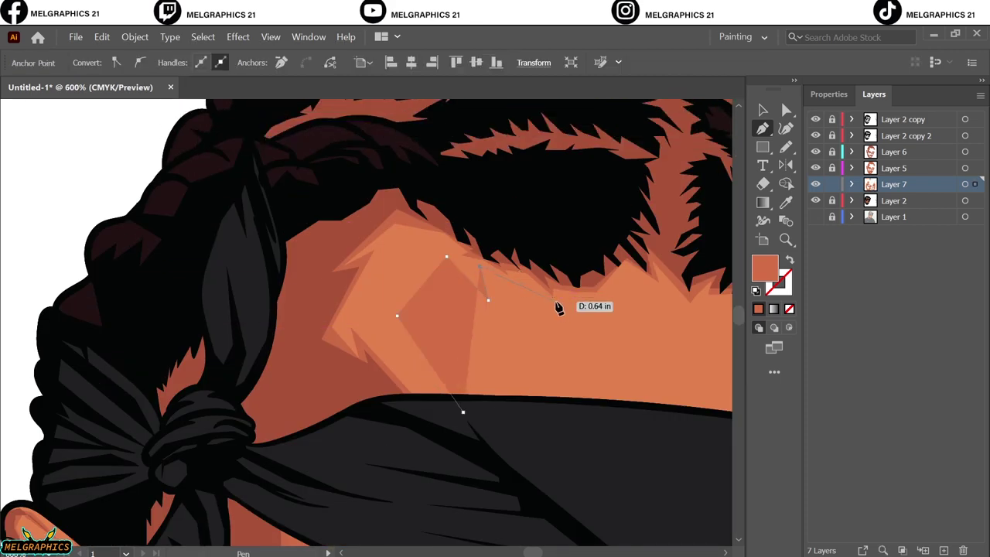
pyautogui.click(459, 409)
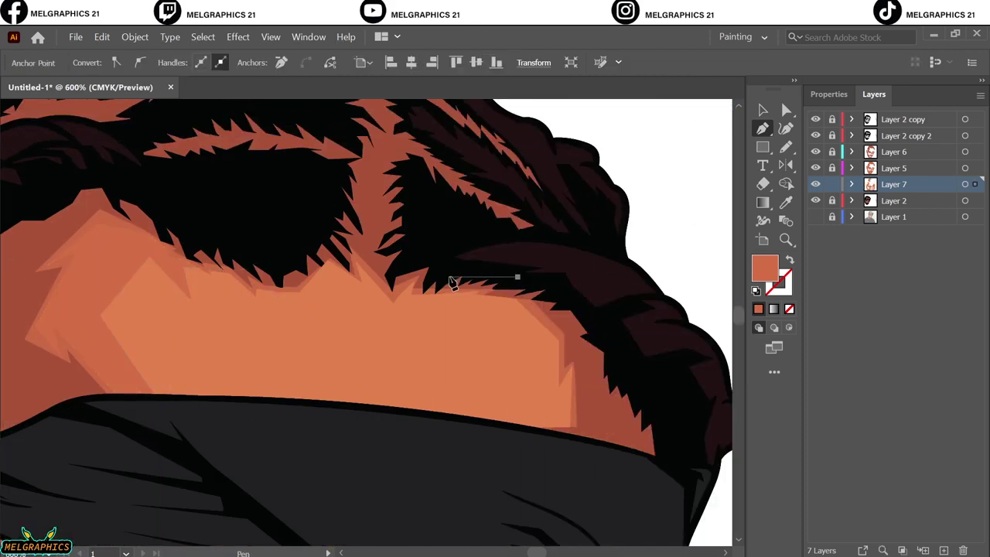
pyautogui.scroll(-6, 607, 279)
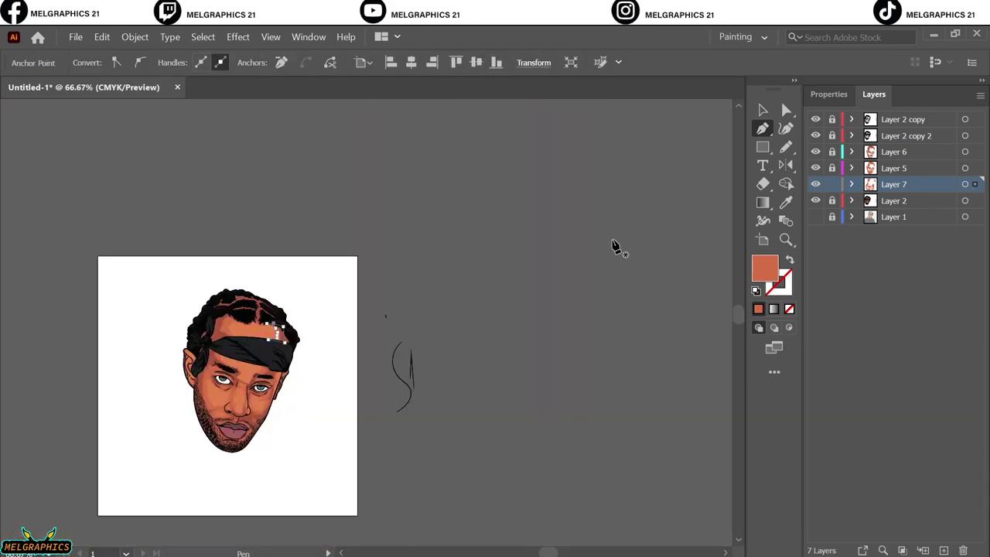
pyautogui.press('v')
pyautogui.hotkey('ctrl', 'shift', 'a')
pyautogui.hotkey('ctrl', '0')
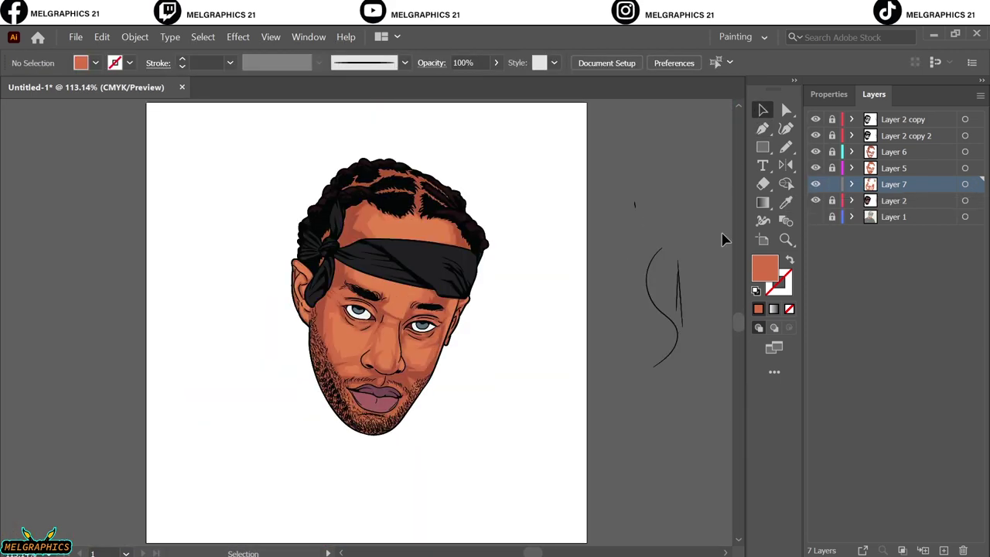
# Step: Create Layer 8 above Layer 6 with a darker red-brown fill and draw a shadow beneath the headband's right-hand edge
pyautogui.hotkey('ctrl', 'l')
pyautogui.press('p')
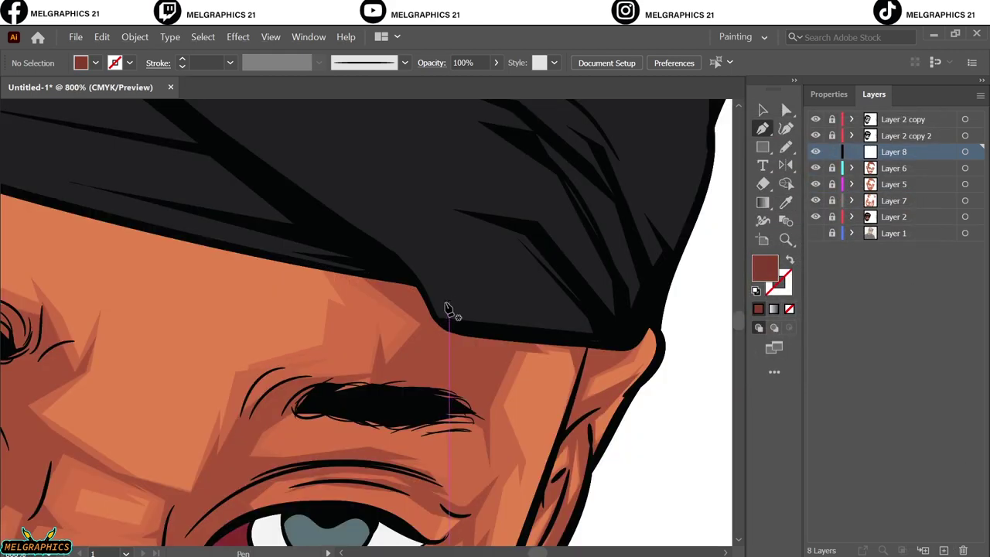
pyautogui.scroll(2, 449, 309)
pyautogui.click(374, 308)
pyautogui.click(424, 379)
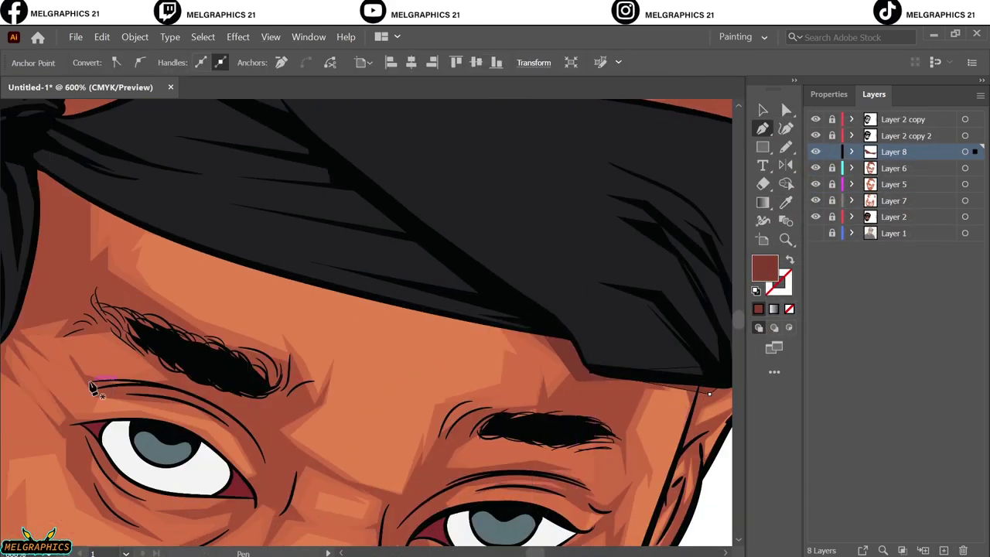
# Step: Draw a darkest-tone shadow on Layer 8 along the left-hand sideburn and the edge of the bandana's hanging end
pyautogui.hscroll(-4, 77, 363)
pyautogui.scroll(-1, 64, 333)
pyautogui.click(102, 413)
pyautogui.click(110, 371)
pyautogui.click(142, 357)
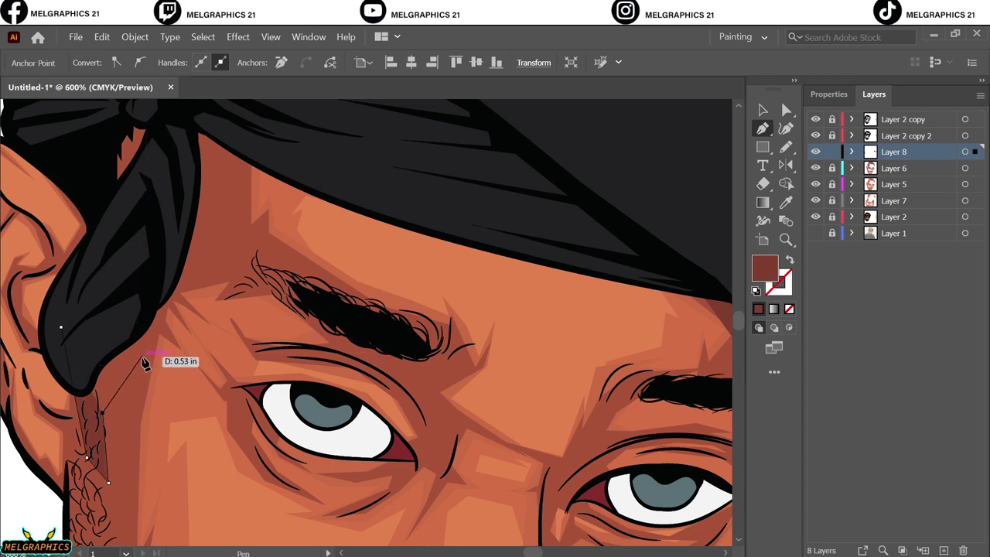
pyautogui.click(146, 365)
pyautogui.click(175, 331)
pyautogui.click(153, 331)
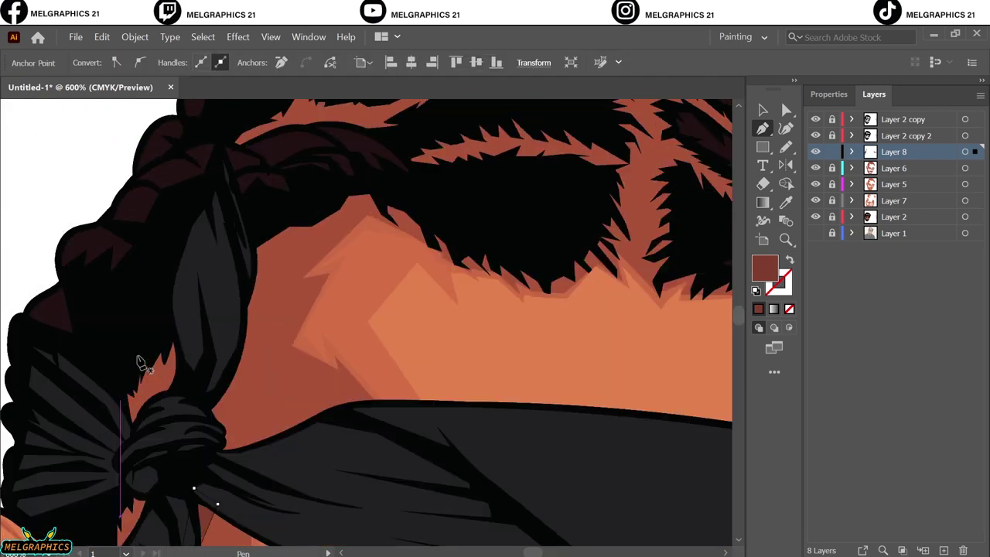
# Step: Draw a darkest-tone shadow on the forehead along the right-hand edge of the bandana's upper loose end, and deselect it
pyautogui.click(232, 461)
pyautogui.click(233, 408)
pyautogui.click(241, 415)
pyautogui.click(264, 328)
pyautogui.click(257, 304)
pyautogui.click(263, 268)
pyautogui.click(224, 219)
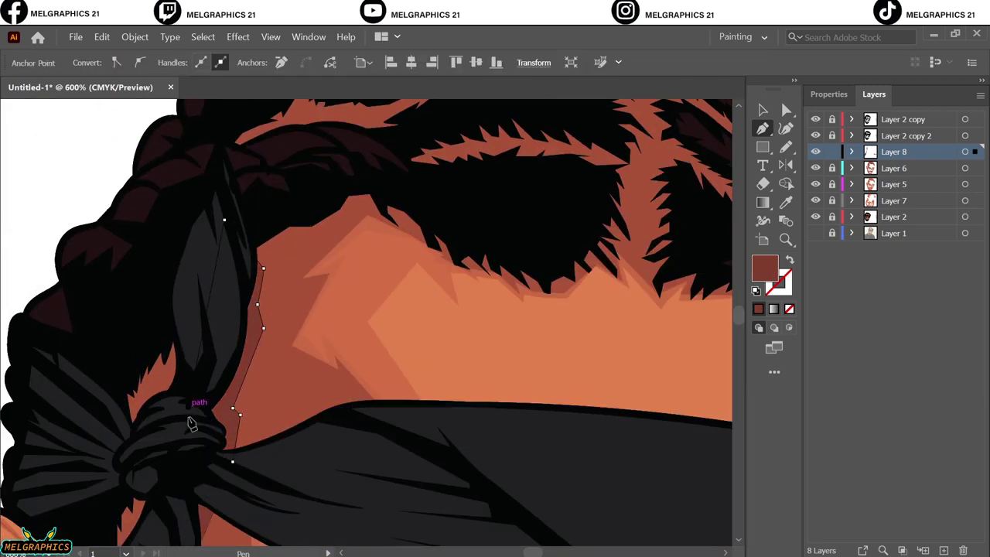
pyautogui.click(233, 464)
pyautogui.hotkey('ctrl', 'shift', 'a')
pyautogui.press('v')
pyautogui.hotkey('ctrl', '0')
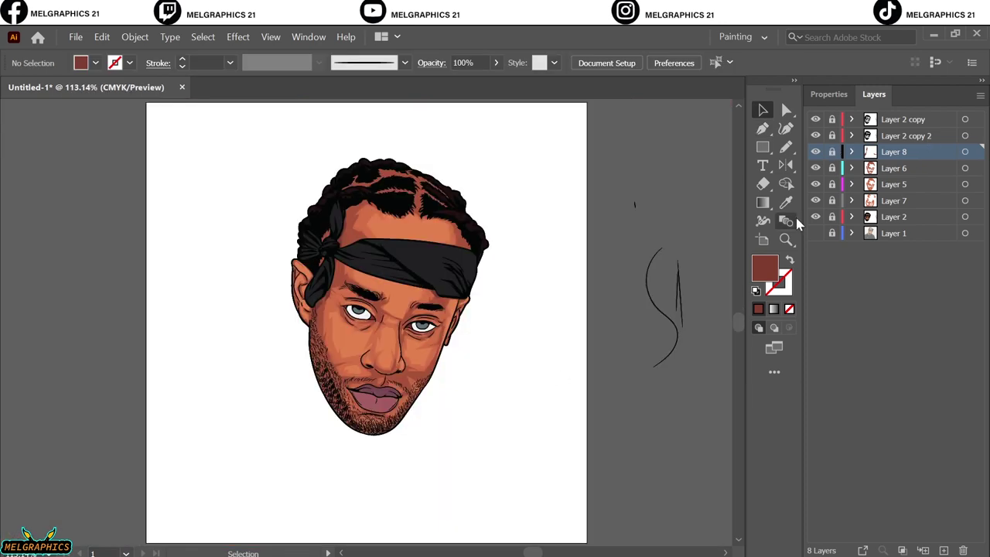
# Step: Create Layer 9 above Layer 2 with an orange fill sampled from the skin and draw highlights on the nose and right-hand cheek
pyautogui.click(893, 216)
pyautogui.hotkey('ctrl', 'l')
pyautogui.press('i')
pyautogui.click(410, 289)
pyautogui.doubleClick(764, 268)
pyautogui.press('Return')
pyautogui.press('p')
pyautogui.scroll(6, 387, 325)
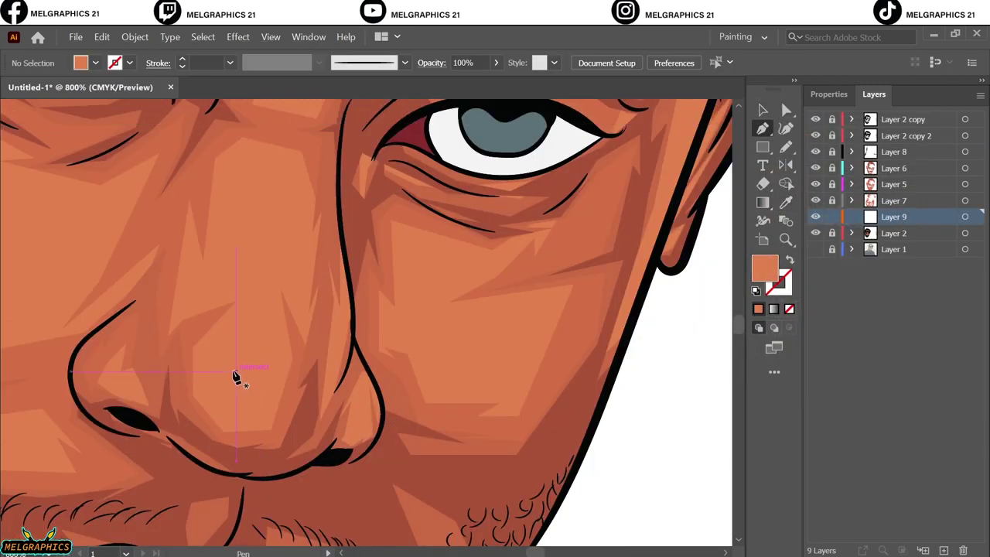
pyautogui.moveTo(210, 359); pyautogui.dragTo(244, 364)
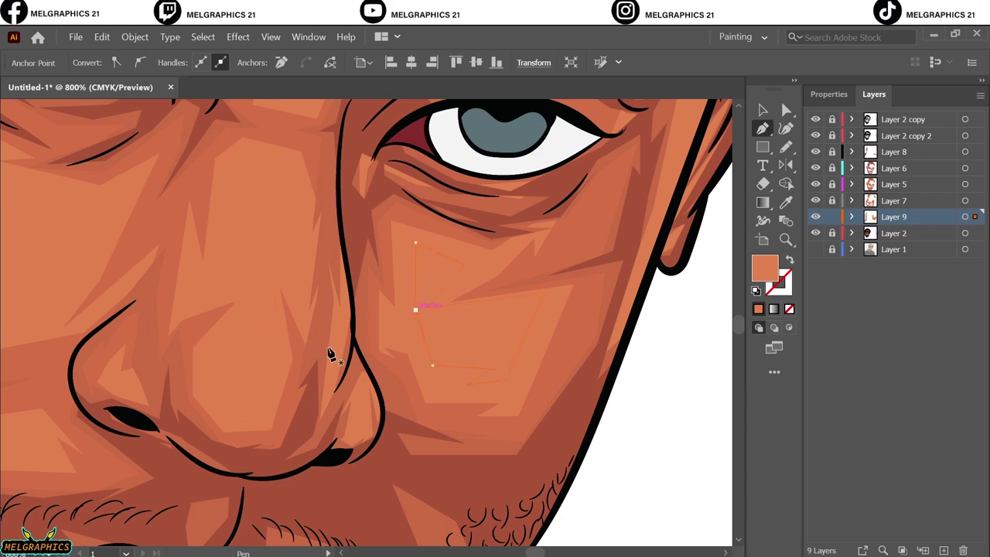
# Step: Draw angular highlight shapes on Layer 9 across the forehead above the headband
pyautogui.scroll(2, 331, 356)
pyautogui.hscroll(-5, 133, 269)
pyautogui.scroll(10, 554, 398)
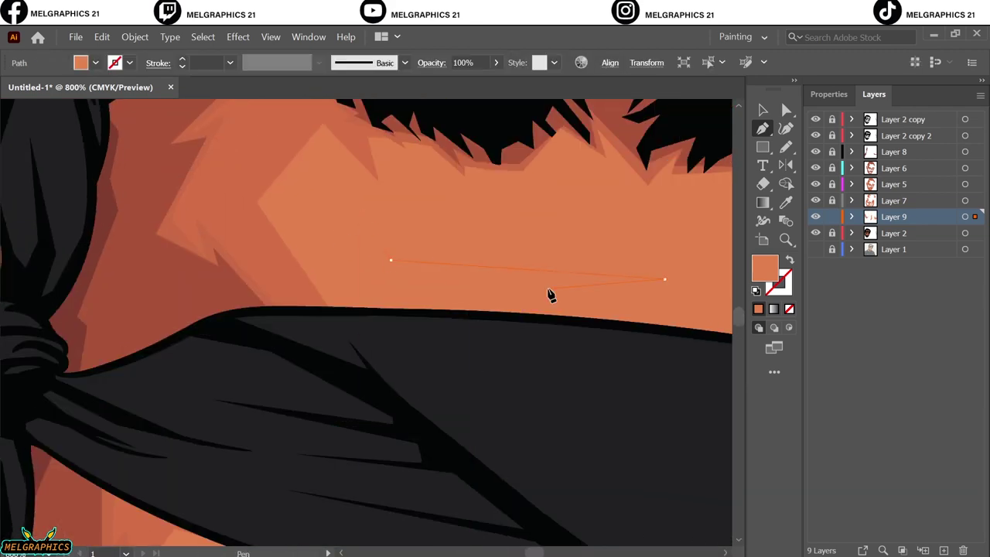
pyautogui.moveTo(585, 285); pyautogui.dragTo(605, 263)
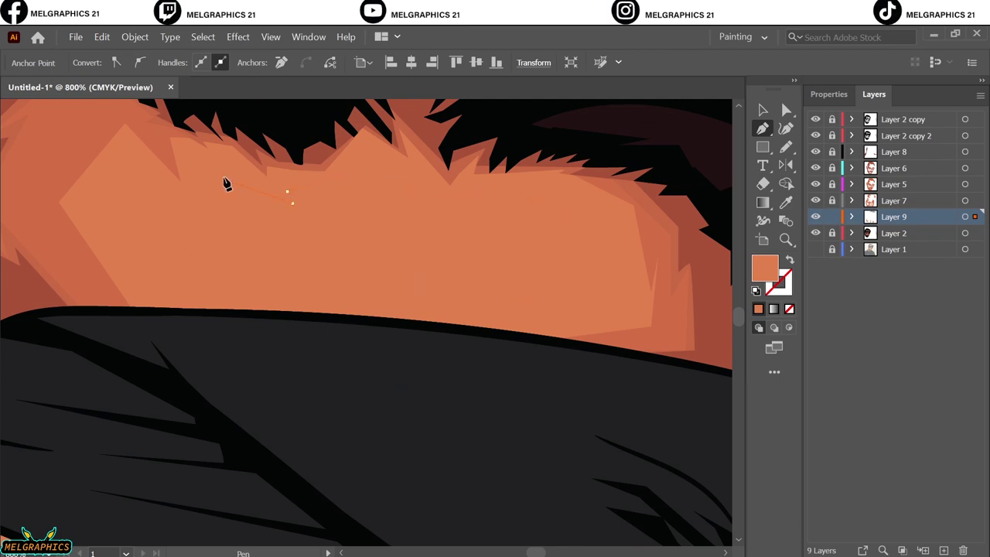
# Step: Recolor all Layer 9 artwork to a lighter orange with hue 20.14, saturation 64% and brightness 90%
pyautogui.click(964, 216)
pyautogui.click(450, 291)
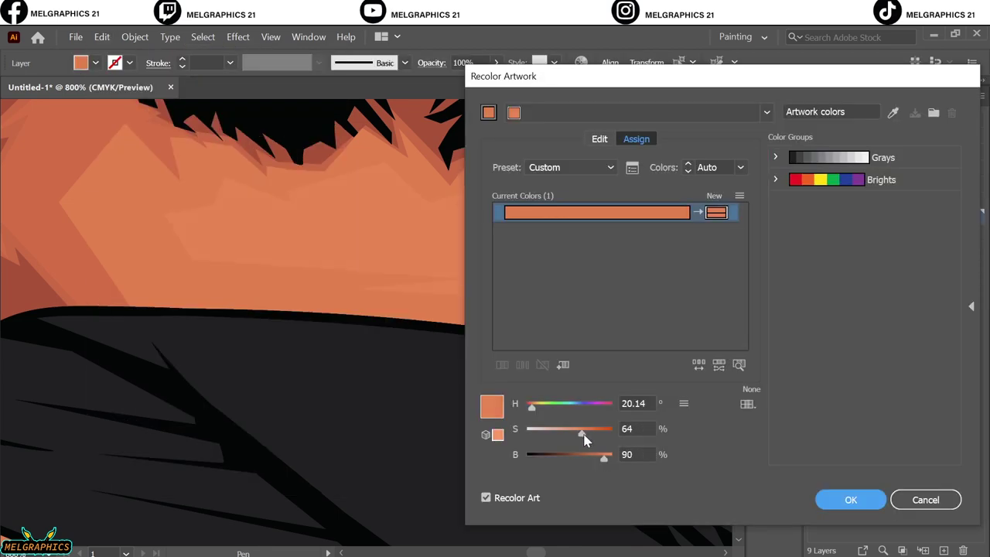
pyautogui.click(850, 500)
pyautogui.press('v')
# Step: Create Layer 10 above Layer 9 and draw narrow angular highlights on the nose bridge and nose tip
pyautogui.hotkey('ctrl', 'l')
pyautogui.scroll(-6, 575, 269)
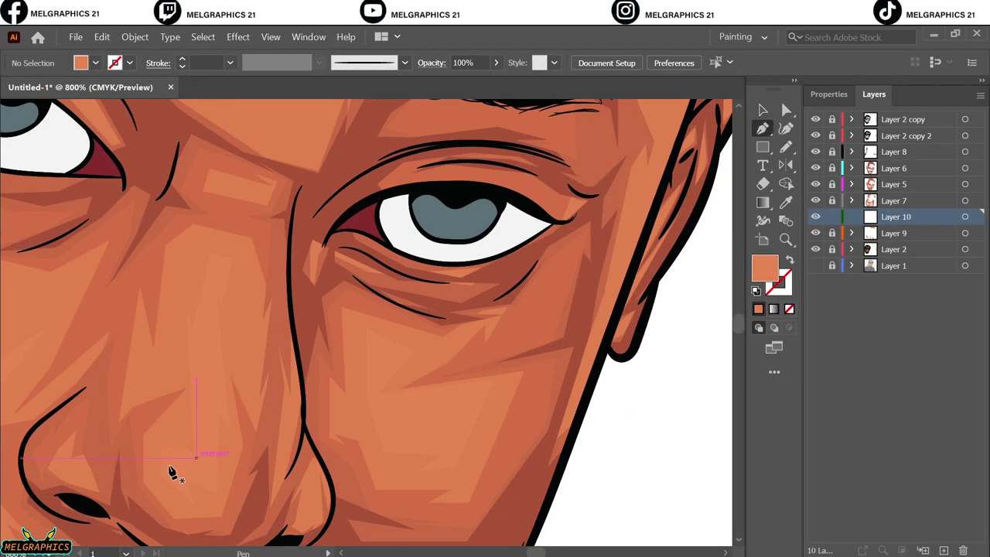
pyautogui.click(200, 400)
pyautogui.moveTo(212, 358); pyautogui.dragTo(214, 294)
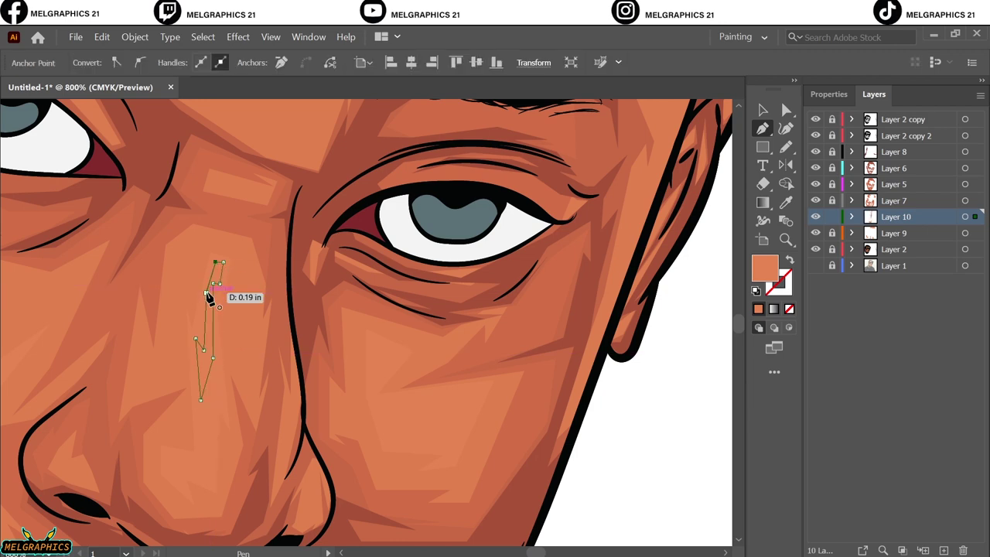
pyautogui.click(177, 471)
# Step: Recolor the Layer 10 nose highlights to a lighter orange and deselect them
pyautogui.click(101, 36)
pyautogui.moveTo(119, 285)
pyautogui.click(379, 285)
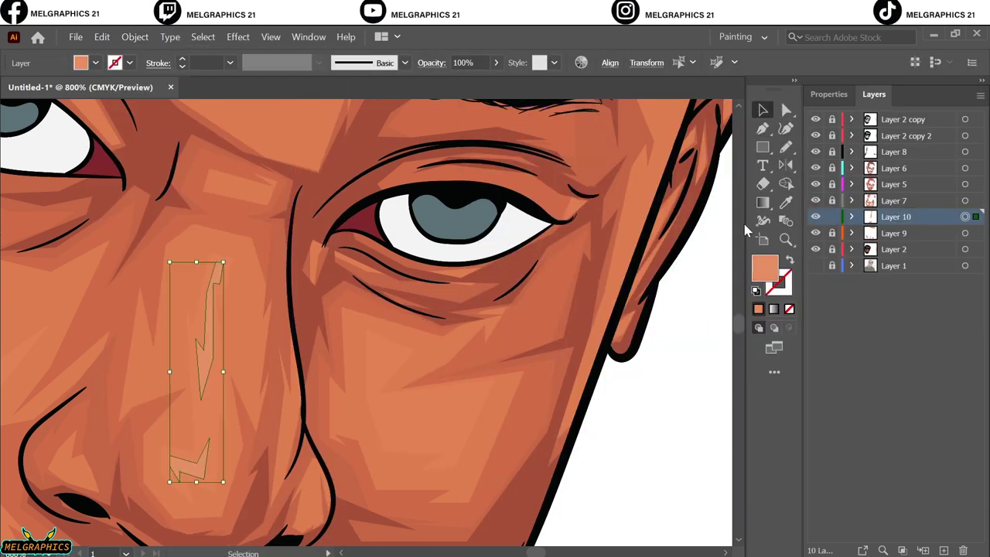
pyautogui.hotkey('ctrl', '0')
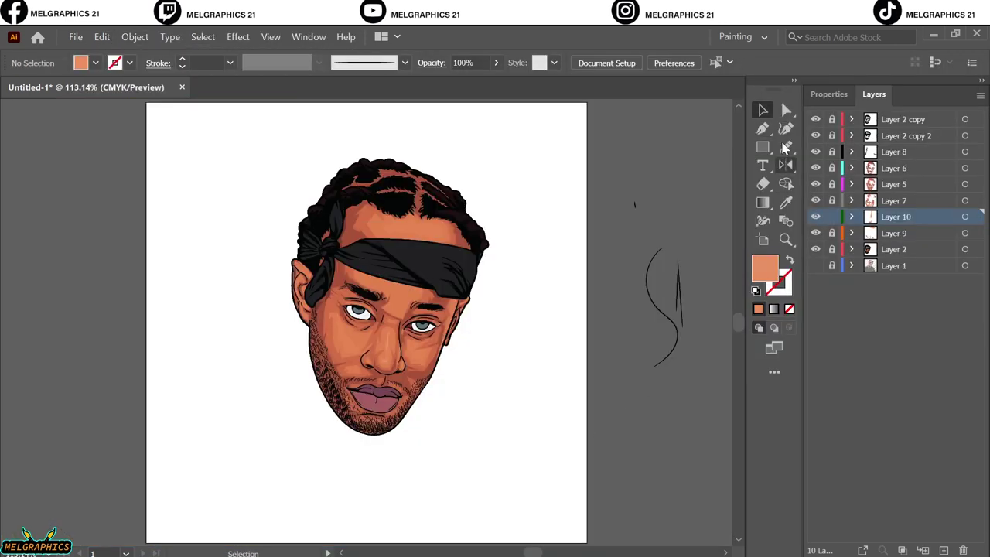
# Step: Draw light highlights on Layer 10 along the right-hand edge of the face up to the temple and on the right-hand ear
pyautogui.scroll(5, 467, 421)
pyautogui.click(450, 448)
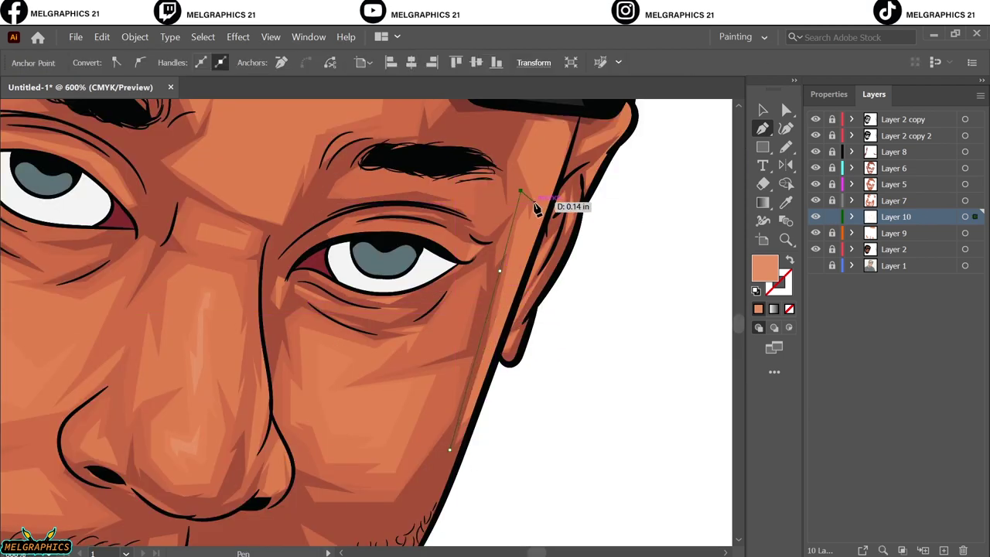
pyautogui.scroll(3, 545, 104)
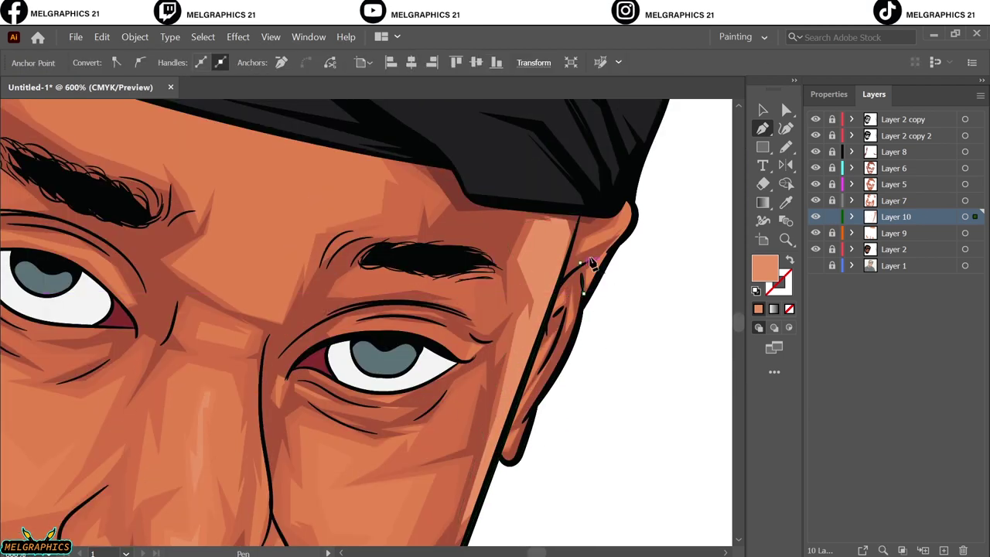
pyautogui.press('v')
pyautogui.click(652, 317)
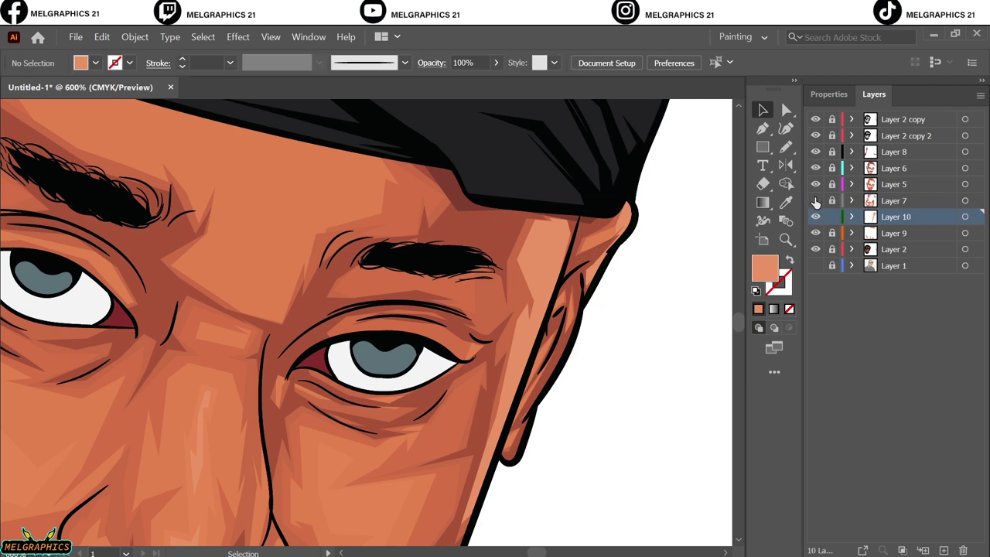
# Step: Draw an angular skin shadow on Layer 5 over the temple beside the right-hand eyebrow's outer end, and deselect it
pyautogui.click(885, 186)
pyautogui.press('p')
pyautogui.click(501, 345)
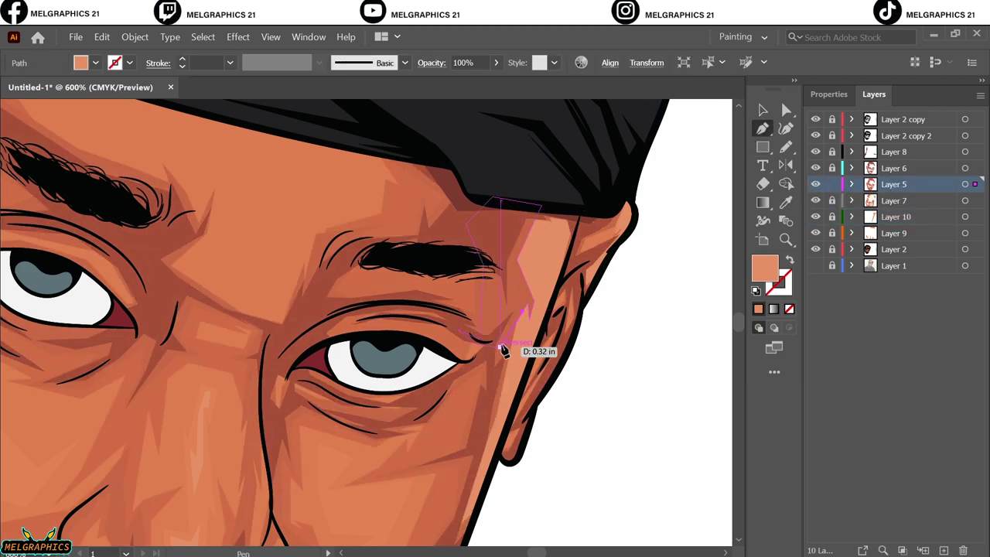
pyautogui.click(508, 268)
pyautogui.press('v')
pyautogui.click(609, 371)
pyautogui.hotkey('ctrl', '0')
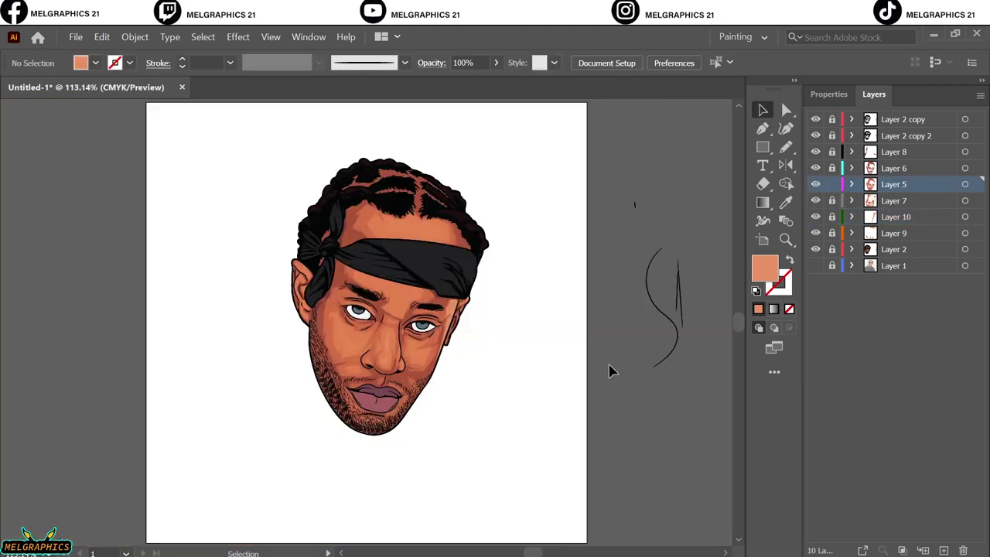
# Step: Create Layer 11 above Layer 2 copy 2 and set the fill to a darker shade of the headband's grey
pyautogui.hotkey('ctrl', 'l')
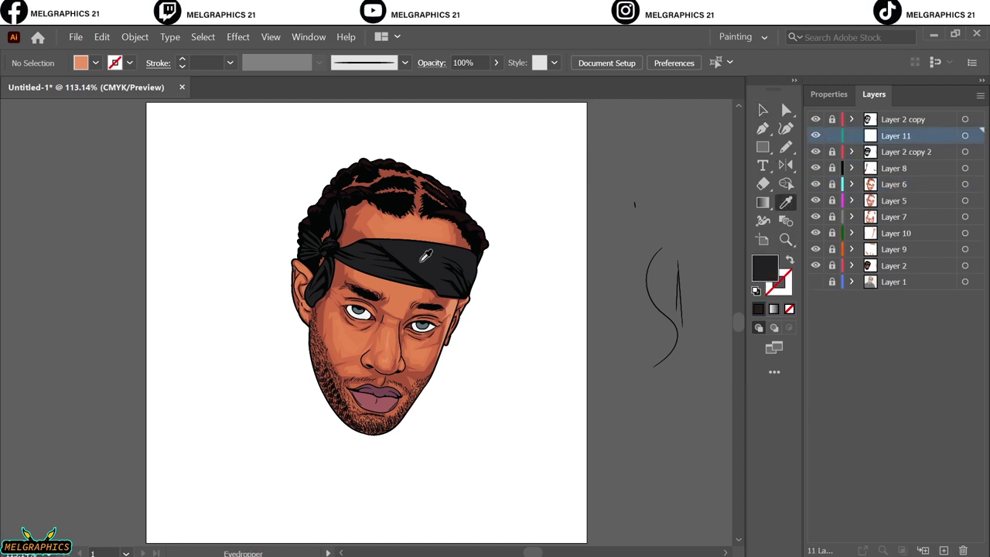
pyautogui.click(425, 255)
pyautogui.doubleClick(764, 266)
pyautogui.click(881, 170)
# Step: Outline a jagged shadow along the headband's right-hand end and around its upper folds on Layer 11
pyautogui.scroll(5, 464, 255)
pyautogui.press('p')
pyautogui.click(537, 235)
pyautogui.click(524, 289)
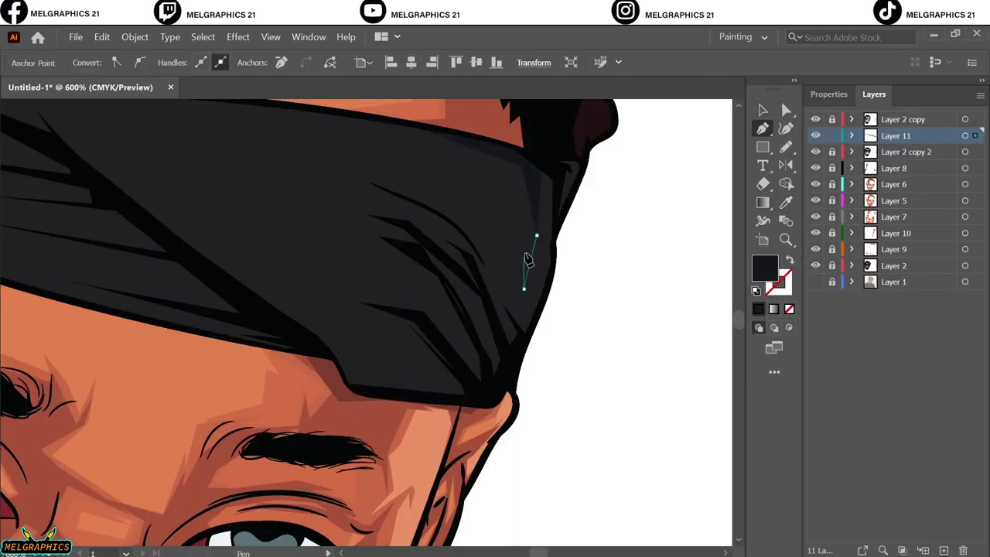
pyautogui.click(320, 152)
pyautogui.click(474, 225)
pyautogui.click(281, 178)
pyautogui.click(389, 227)
pyautogui.click(287, 247)
pyautogui.click(358, 227)
# Step: Continue the headband shadow around the lower folds, along the bottom edge and up the right-hand edge
pyautogui.click(471, 358)
pyautogui.click(450, 307)
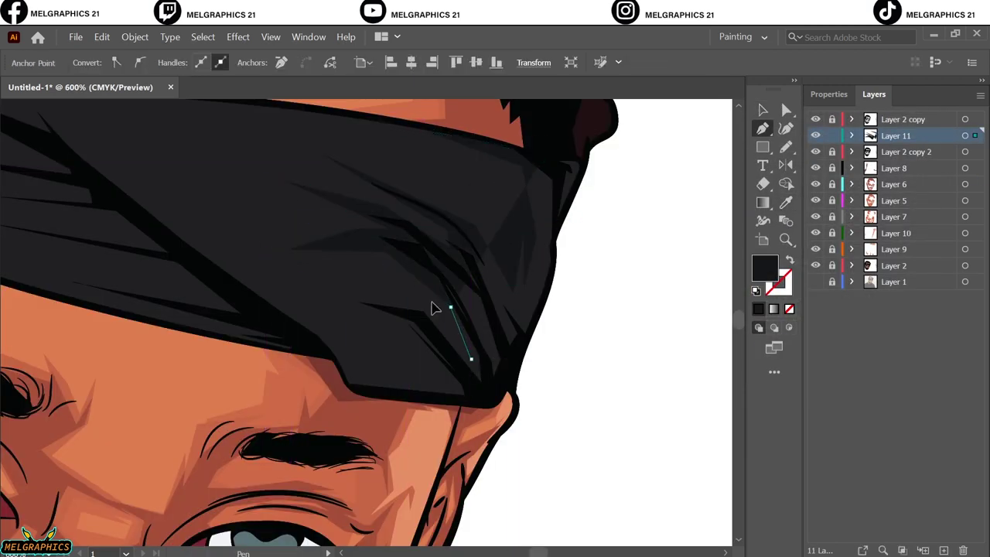
pyautogui.click(421, 367)
pyautogui.click(360, 371)
pyautogui.click(485, 403)
pyautogui.click(541, 302)
pyautogui.click(551, 265)
pyautogui.click(562, 176)
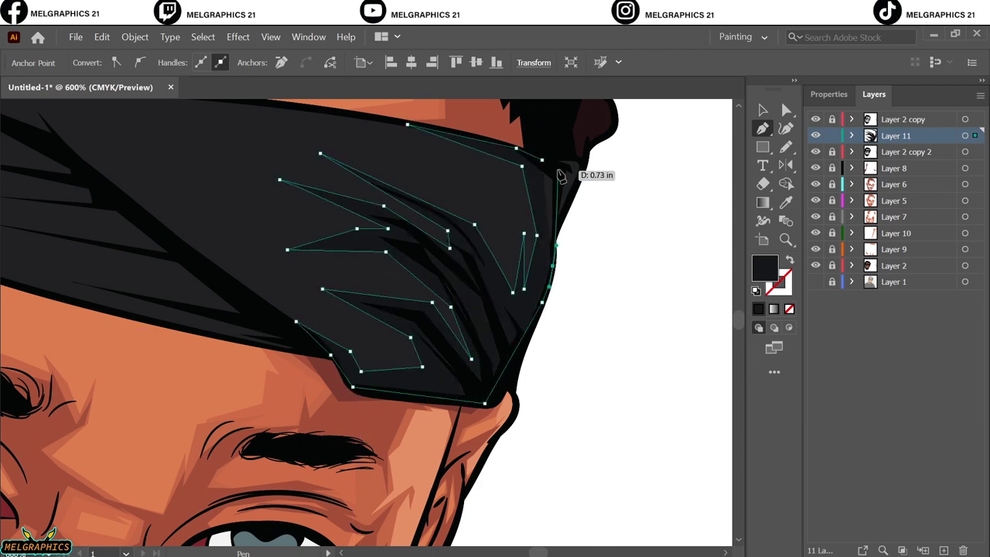
# Step: Darken the headband shadow's fill to near-black and deselect the shape
pyautogui.doubleClick(764, 267)
pyautogui.click(884, 170)
pyautogui.doubleClick(764, 266)
pyautogui.click(884, 171)
pyautogui.press('v')
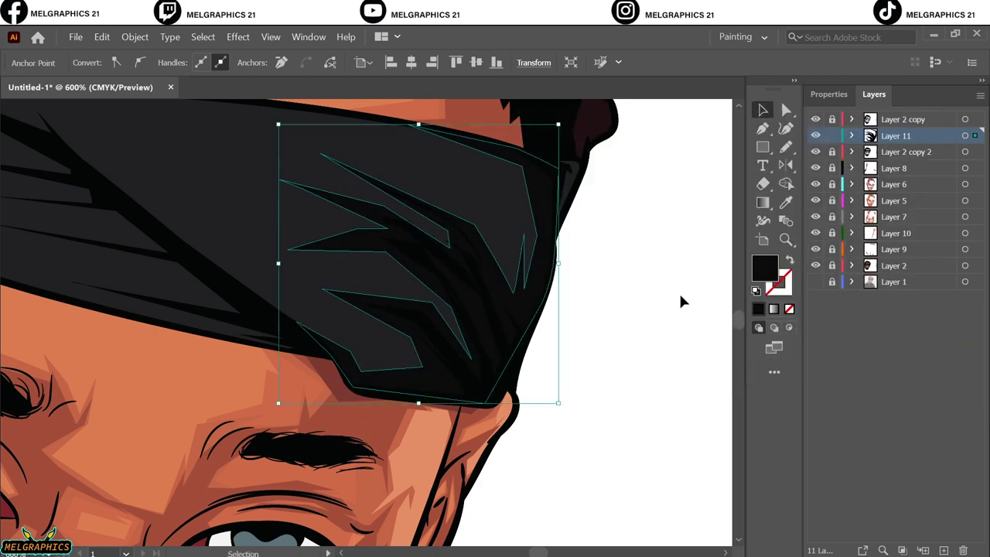
pyautogui.hotkey('ctrl', '0')
pyautogui.click(635, 348)
# Step: Draw near-black shadows beside the headband's central diagonal fold, from its upper edge down to the lower right-hand corner
pyautogui.click(763, 134)
pyautogui.scroll(5, 435, 254)
pyautogui.click(312, 188)
pyautogui.click(395, 205)
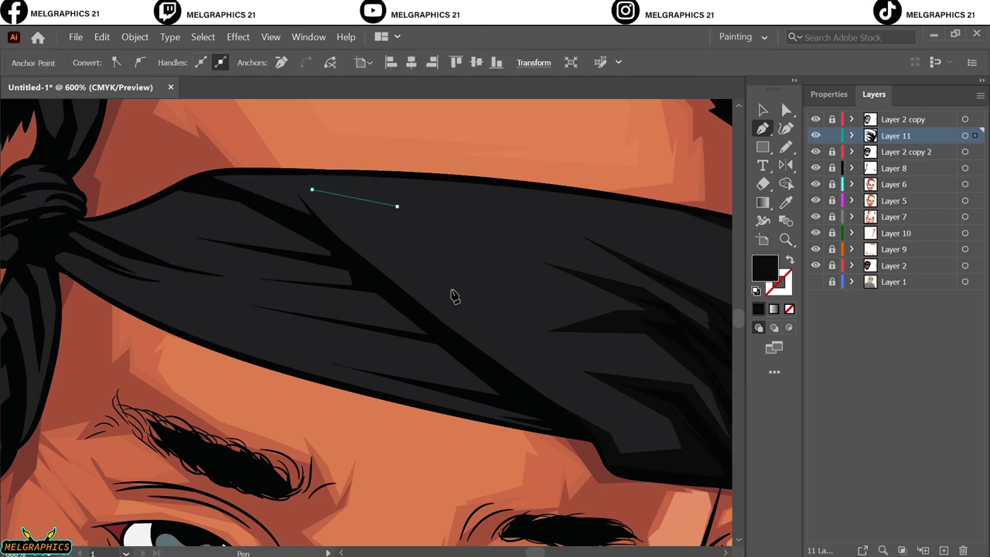
pyautogui.click(391, 247)
pyautogui.click(608, 419)
# Step: Draw near-black shadows along the headband's middle folds between the knot and the central diagonal fold
pyautogui.click(102, 225)
pyautogui.click(129, 211)
pyautogui.click(146, 263)
pyautogui.click(273, 261)
pyautogui.click(347, 252)
pyautogui.click(472, 356)
pyautogui.click(391, 326)
pyautogui.click(376, 303)
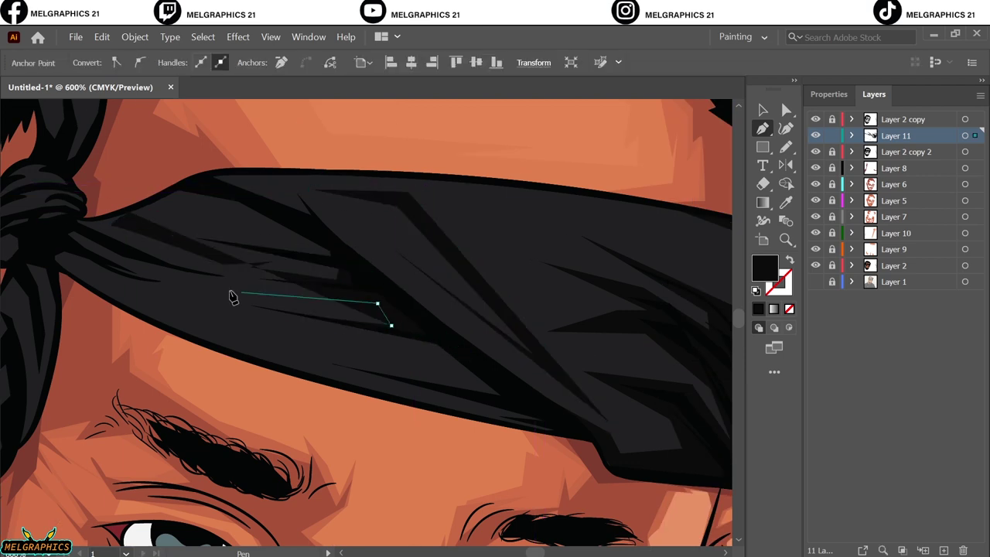
pyautogui.click(70, 225)
# Step: Draw a near-black shadow around the headband's upper fold to the right of the knot
pyautogui.click(187, 183)
pyautogui.click(201, 239)
pyautogui.click(154, 212)
pyautogui.click(201, 201)
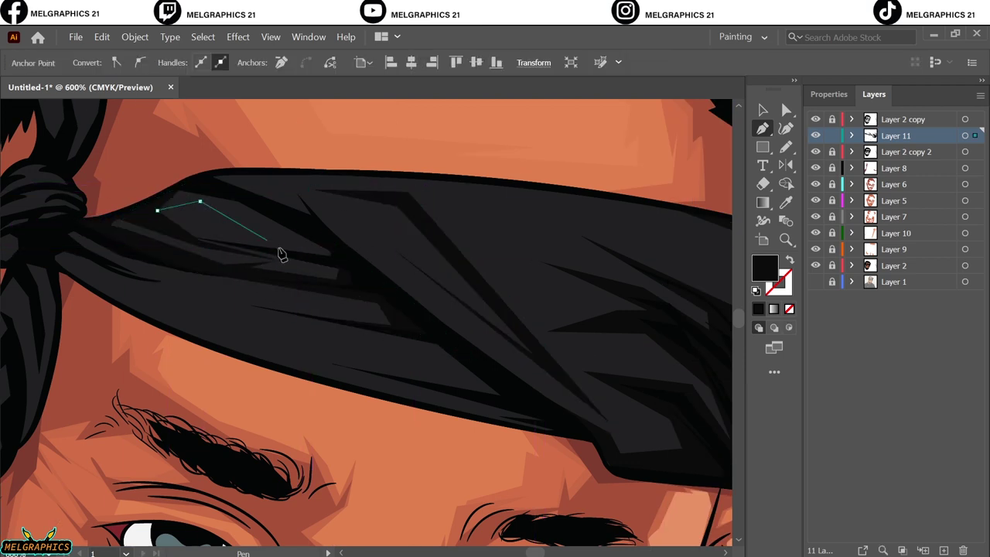
pyautogui.click(342, 254)
pyautogui.click(115, 219)
# Step: Draw a long near-black shadow along the headband's lower edge, starting at the knot
pyautogui.click(79, 266)
pyautogui.click(344, 359)
pyautogui.click(542, 421)
pyautogui.click(66, 247)
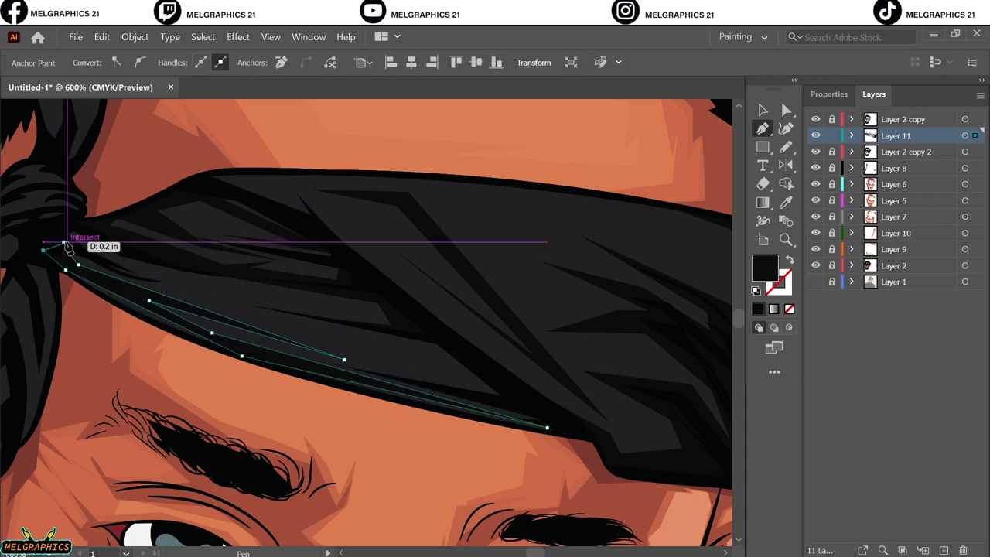
# Step: Draw thin near-black shadows along the creases in the lower half of the headband, left of the diagonal fold
pyautogui.click(525, 409)
pyautogui.click(469, 385)
pyautogui.click(442, 365)
pyautogui.click(252, 316)
pyautogui.click(425, 327)
pyautogui.click(252, 316)
# Step: Draw near-black shadows along the lower and upper pleats of the bandana fan to the left of the knot
pyautogui.scroll(-5, 552, 141)
pyautogui.hscroll(-10, 532, 286)
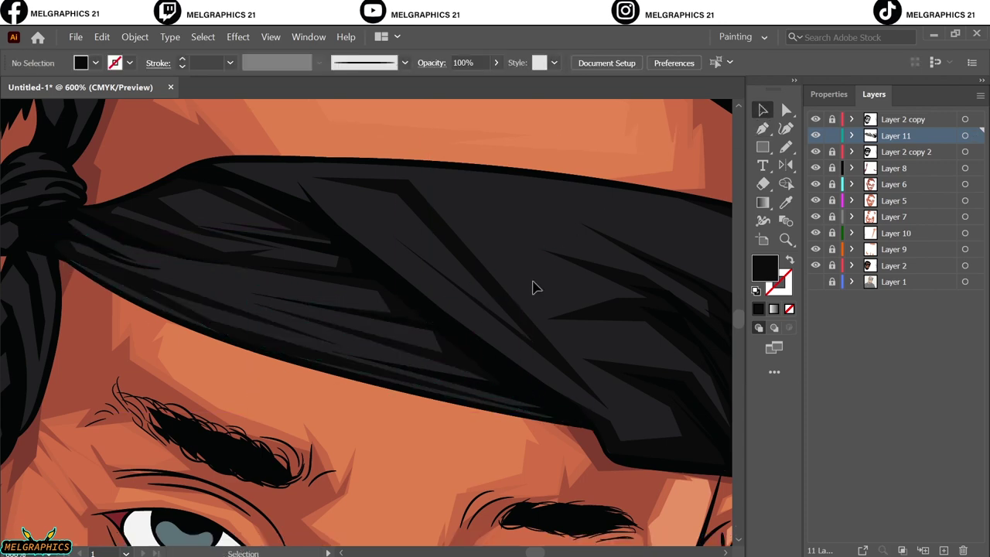
pyautogui.scroll(3, 101, 292)
pyautogui.click(148, 335)
pyautogui.click(57, 372)
pyautogui.click(141, 316)
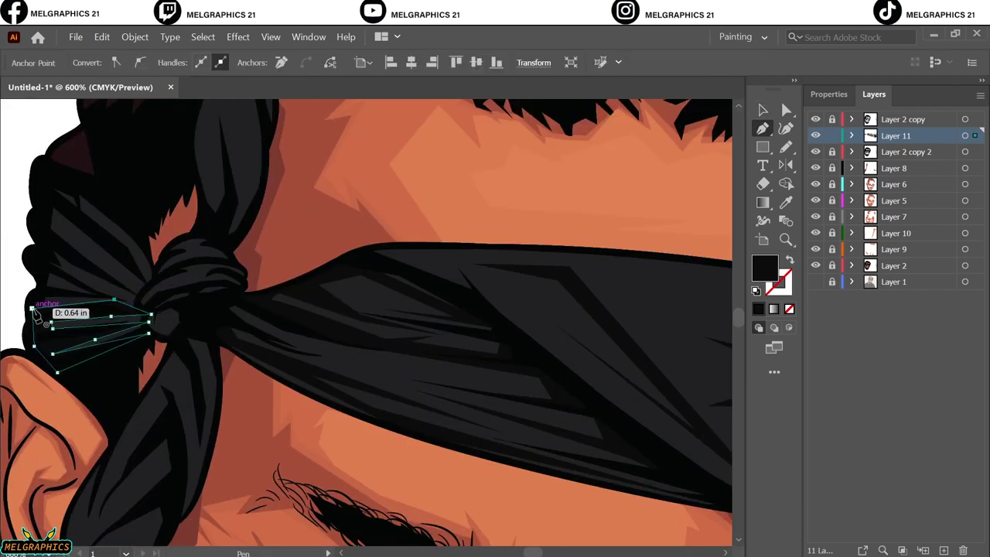
pyautogui.click(155, 285)
pyautogui.click(138, 246)
pyautogui.click(135, 212)
pyautogui.click(49, 176)
pyautogui.click(49, 203)
# Step: Draw near-black shadows along the creases and edges of the bandana end hanging below the knot
pyautogui.scroll(-3, 116, 348)
pyautogui.click(165, 343)
pyautogui.click(95, 453)
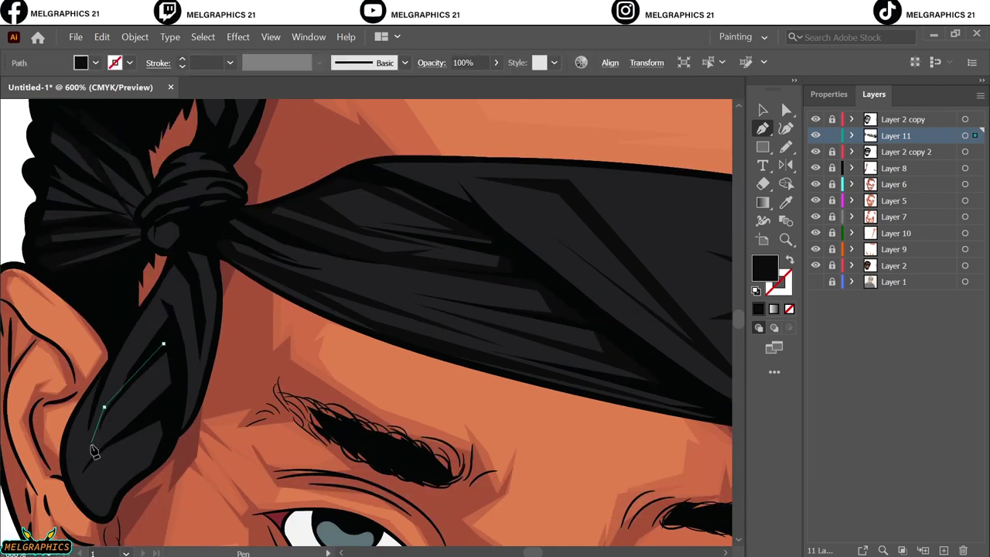
pyautogui.click(92, 468)
pyautogui.click(113, 518)
pyautogui.click(187, 396)
pyautogui.click(163, 342)
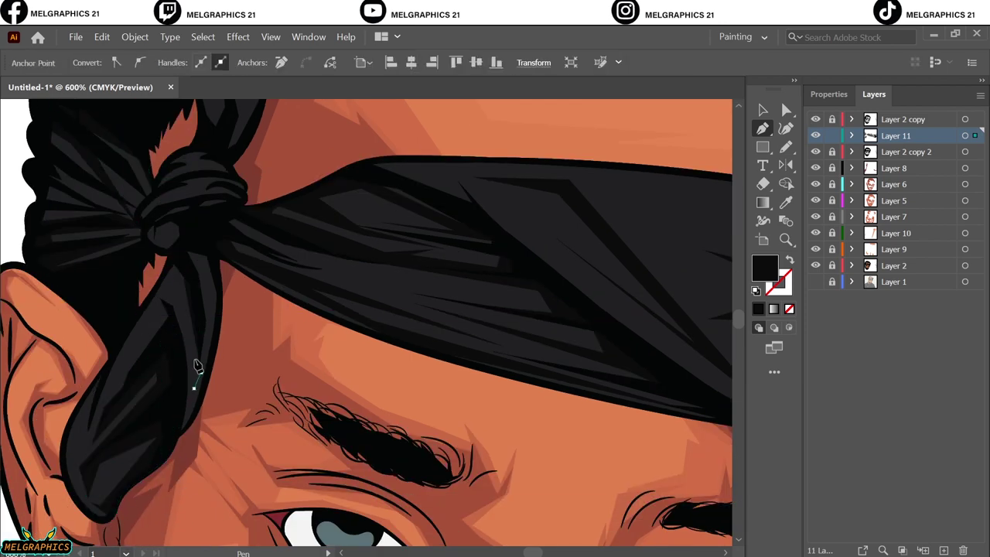
pyautogui.click(177, 255)
# Step: Draw a near-black angular shadow around the creases of the bandana end above the knot, and deselect it
pyautogui.scroll(5, 371, 309)
pyautogui.click(244, 236)
pyautogui.click(226, 142)
pyautogui.click(200, 224)
pyautogui.click(243, 236)
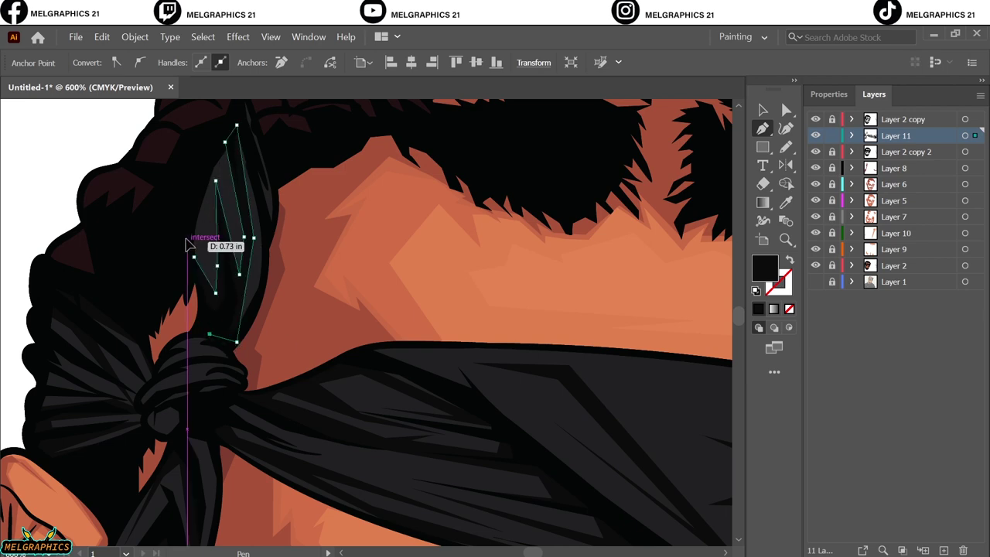
pyautogui.press('v')
pyautogui.hotkey('ctrl', '0')
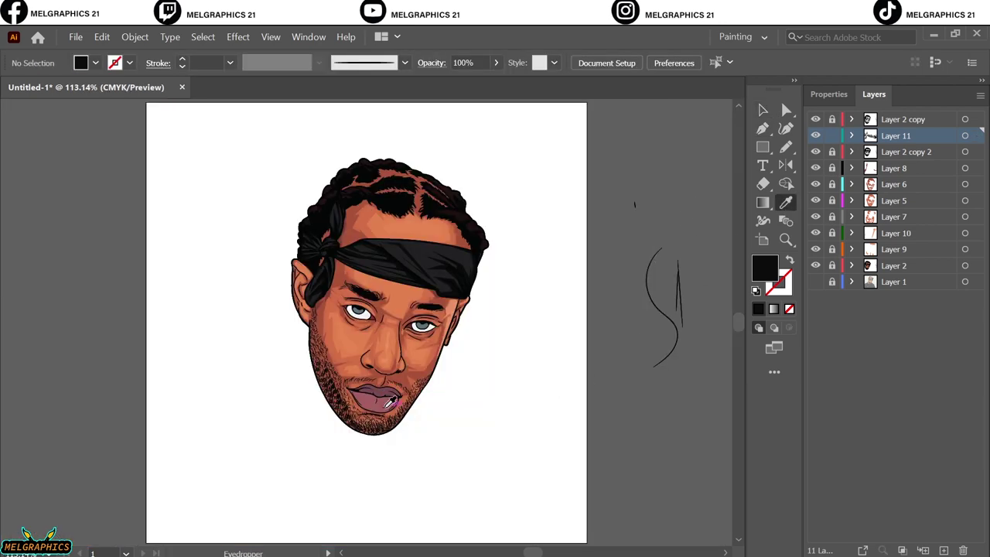
# Step: Set the fill to a darker shade of the lower lip's colour and outline a shadow on the lip's right-hand half
pyautogui.click(390, 402)
pyautogui.press('p')
pyautogui.scroll(5, 379, 399)
pyautogui.doubleClick(764, 268)
pyautogui.click(884, 170)
pyautogui.click(469, 403)
pyautogui.click(485, 364)
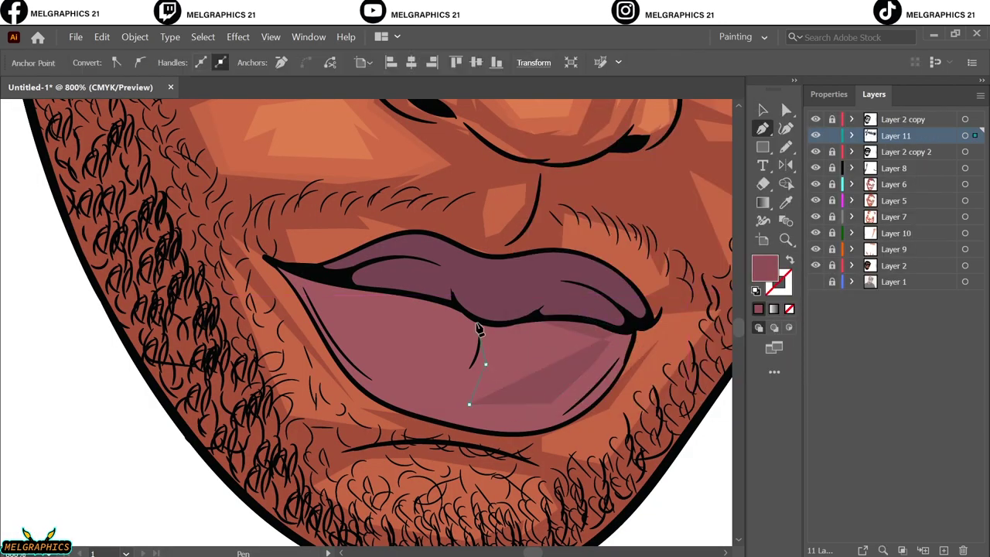
# Step: Extend the lower-lip shadow along the centre crease, the left-hand edge and the underside of the lip
pyautogui.click(478, 319)
pyautogui.click(307, 290)
pyautogui.click(370, 369)
pyautogui.click(440, 396)
pyautogui.click(551, 404)
pyautogui.click(594, 363)
# Step: Recolor the lower-lip shadow to a darker purple based on the upper lip's colour
pyautogui.scroll(2, 371, 310)
pyautogui.doubleClick(764, 268)
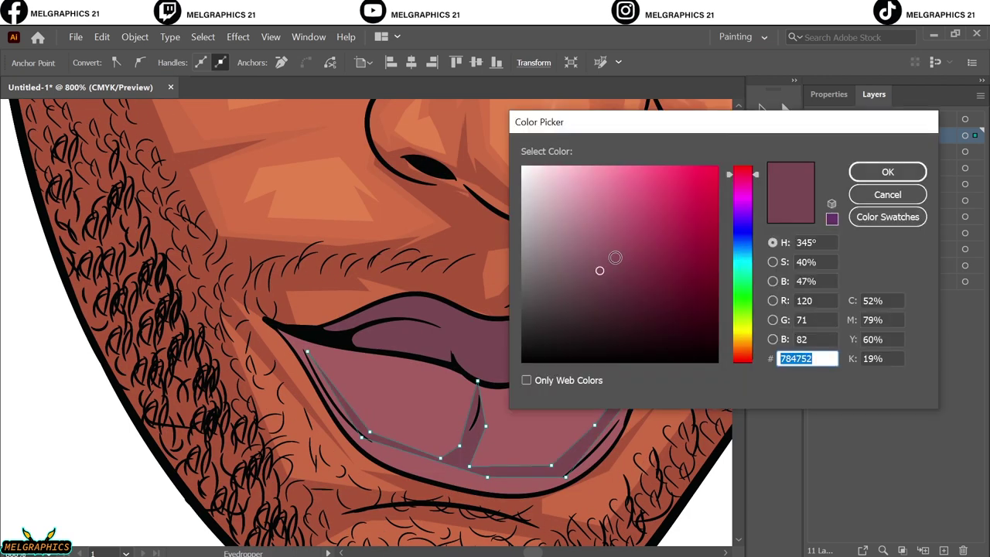
pyautogui.press('Return')
pyautogui.click(307, 351)
# Step: Draw dark purple angular shadows on the upper lip, along its left-hand peak, right-hand crease and central lower edge
pyautogui.click(345, 320)
pyautogui.click(399, 298)
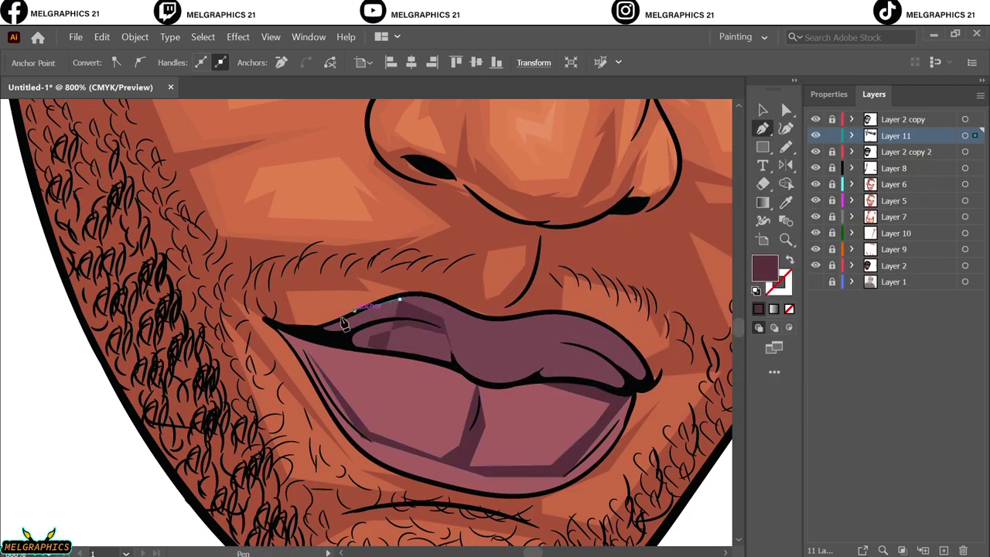
pyautogui.click(573, 377)
pyautogui.click(563, 338)
pyautogui.click(607, 348)
pyautogui.click(519, 379)
pyautogui.click(472, 382)
pyautogui.click(454, 368)
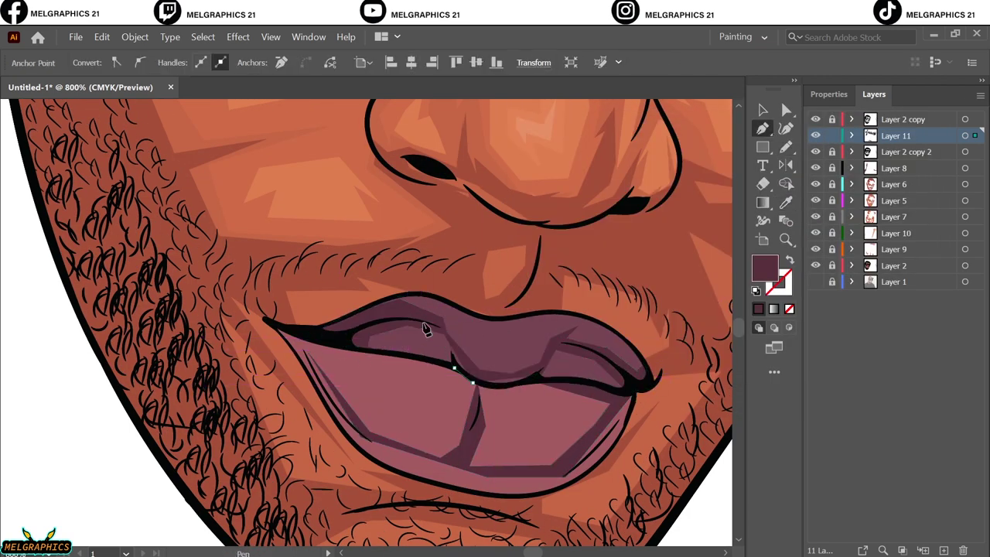
# Step: Recolor the lower-lip shadow to a muted reddish shade and deselect it
pyautogui.doubleClick(764, 267)
pyautogui.press('Return')
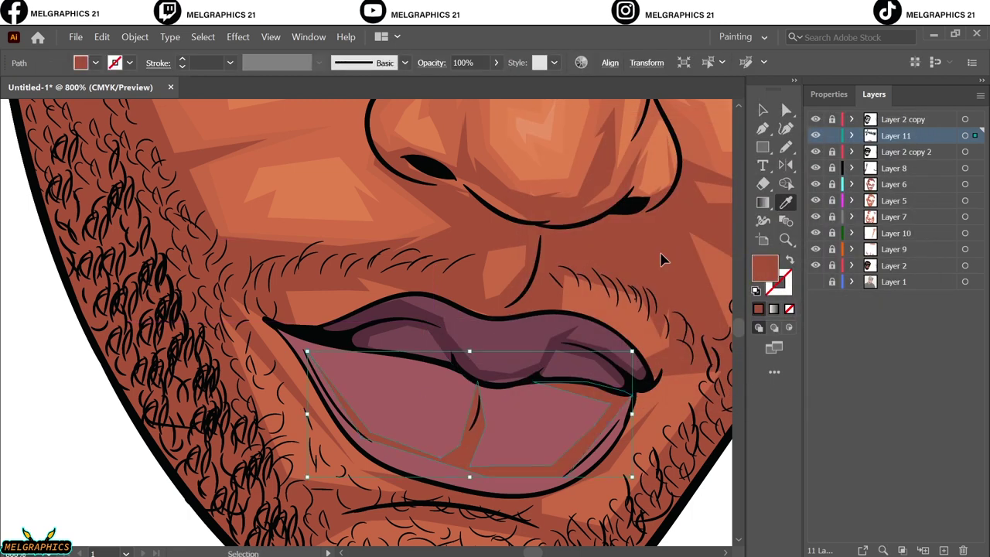
pyautogui.hotkey('ctrl', '0')
# Step: Set the fill to a muted purple and draw shadows under the upper lid on the white of the right-hand eye
pyautogui.moveTo(399, 317); pyautogui.dragTo(457, 343)
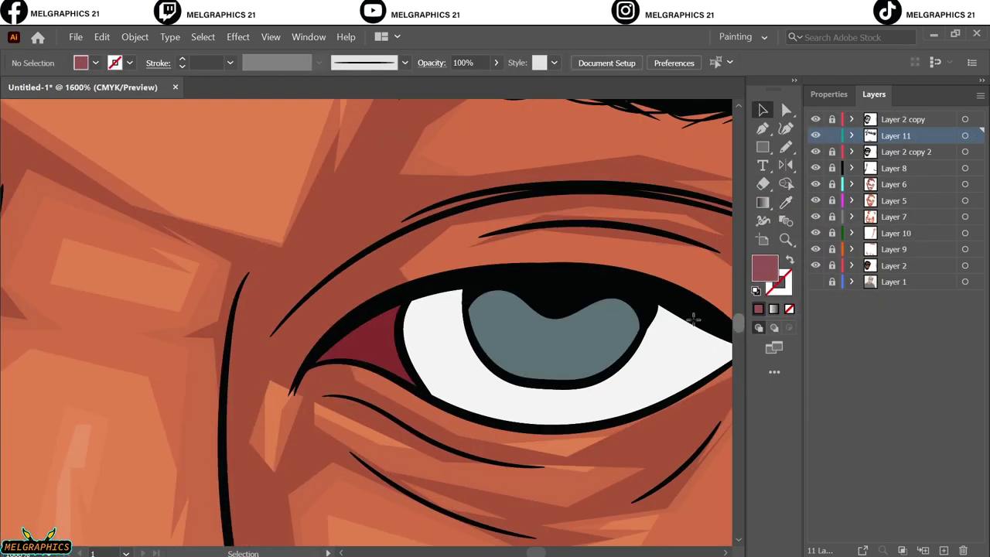
pyautogui.click(691, 316)
pyautogui.doubleClick(764, 267)
pyautogui.click(573, 246)
pyautogui.press('Return')
pyautogui.click(409, 294)
pyautogui.click(541, 294)
pyautogui.click(663, 335)
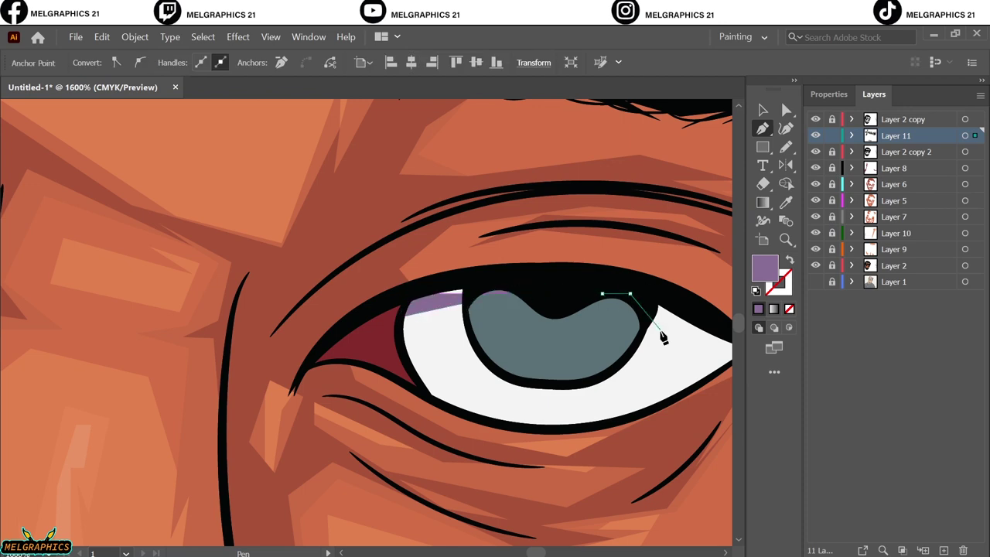
pyautogui.click(678, 349)
pyautogui.click(583, 334)
pyautogui.click(338, 298)
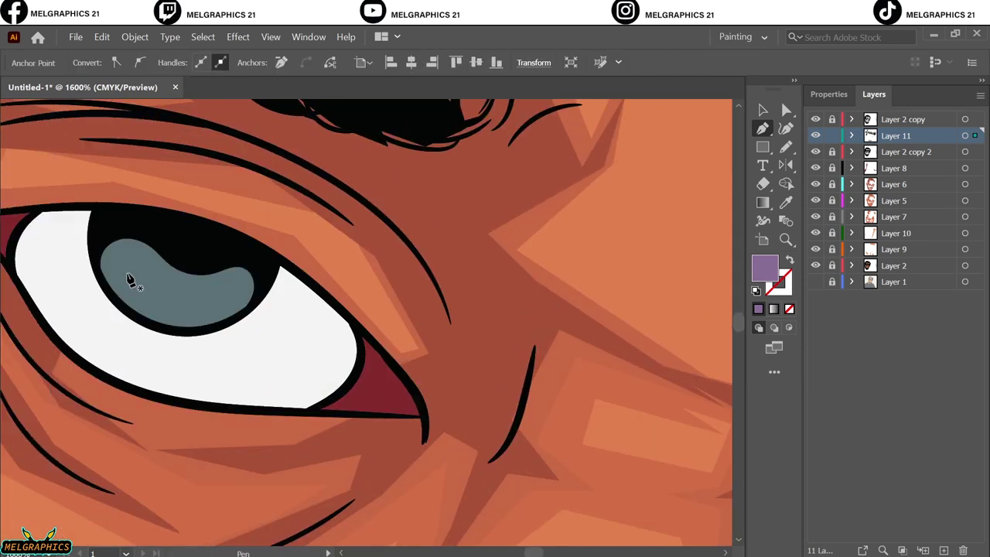
# Step: Draw matching purple shadows on the white of the left-hand eye, on both sides of the iris beneath the upper lid
pyautogui.click(17, 230)
pyautogui.click(111, 214)
pyautogui.click(100, 250)
pyautogui.click(17, 231)
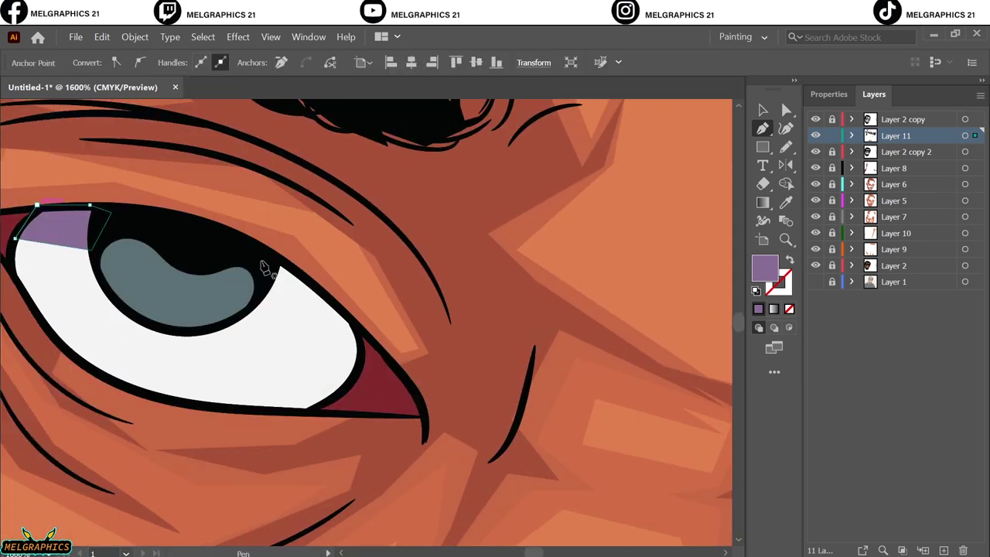
pyautogui.click(259, 261)
pyautogui.click(238, 311)
pyautogui.click(356, 372)
pyautogui.click(355, 328)
pyautogui.click(294, 265)
pyautogui.click(258, 262)
# Step: Set the fill to a darker shade of the iris's grey-blue, draw angular shadows inside the left-hand iris, and deselect them
pyautogui.press('i')
pyautogui.click(178, 294)
pyautogui.doubleClick(764, 268)
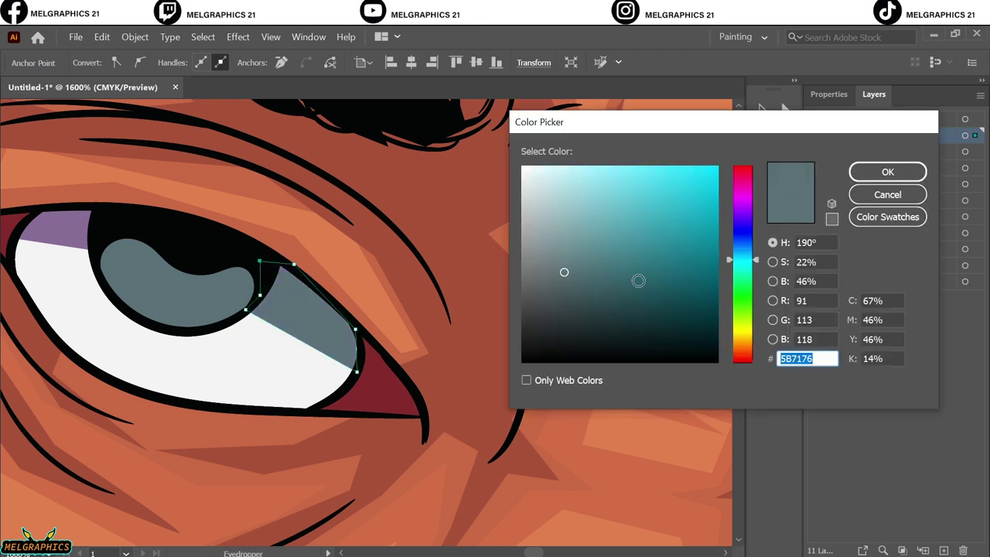
pyautogui.press('Return')
pyautogui.click(123, 246)
pyautogui.click(237, 288)
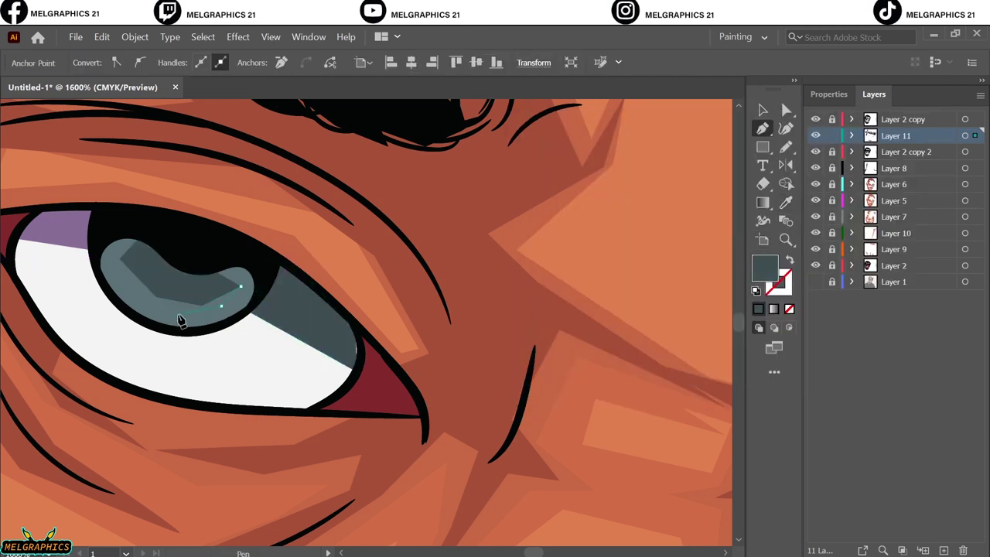
pyautogui.click(181, 317)
pyautogui.click(132, 294)
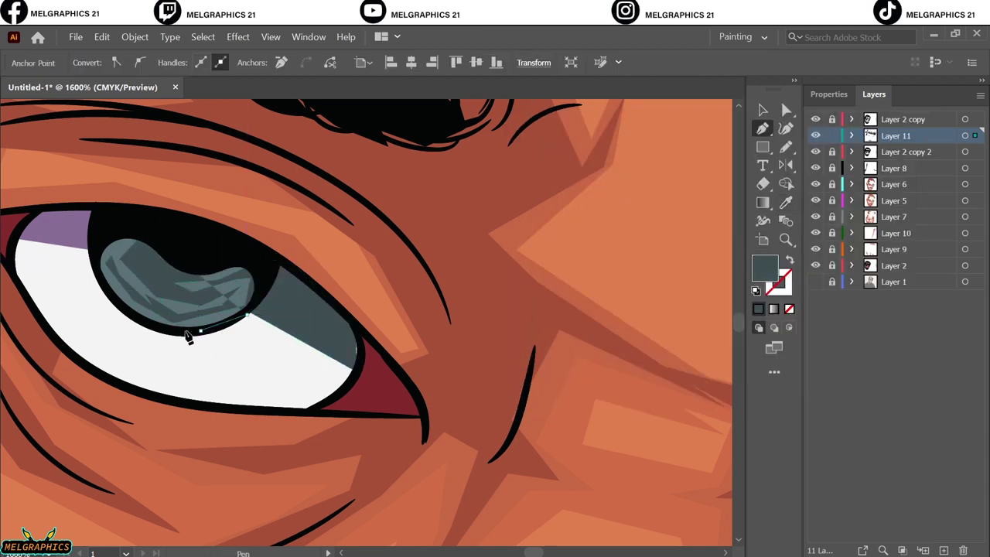
pyautogui.click(126, 247)
pyautogui.press('v')
pyautogui.hotkey('ctrl', 'shift', 'a')
# Step: Draw a dark grey-blue angular shadow across the upper part and sides of the right-hand iris, and deselect it
pyautogui.hotkey('ctrl', '0')
pyautogui.scroll(10, 421, 313)
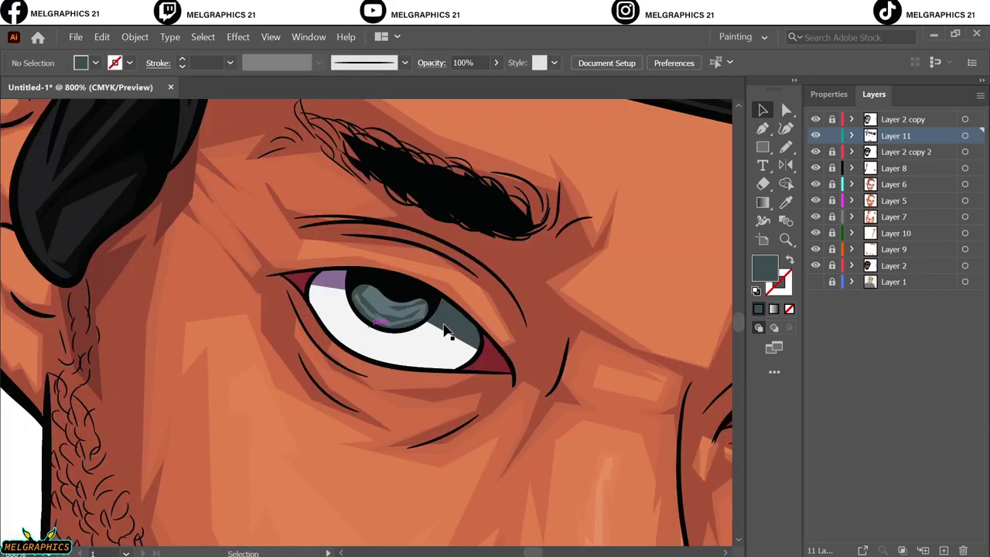
pyautogui.scroll(-1, 431, 258)
pyautogui.moveTo(431, 258); pyautogui.dragTo(572, 421)
pyautogui.press('p')
pyautogui.scroll(8, 573, 422)
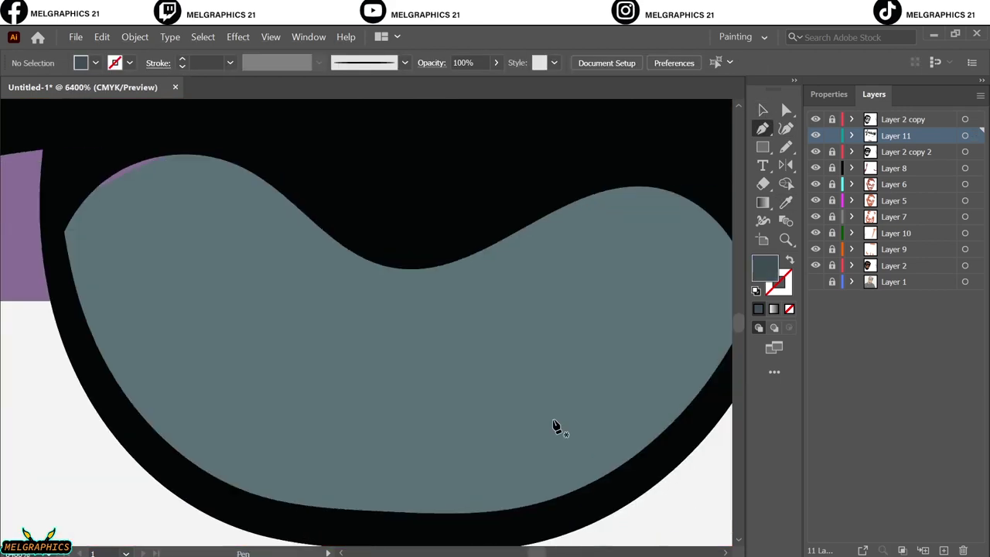
pyautogui.click(182, 478)
pyautogui.click(155, 206)
pyautogui.click(300, 340)
pyautogui.click(592, 335)
pyautogui.click(405, 318)
pyautogui.click(661, 230)
pyautogui.click(624, 493)
pyautogui.click(206, 109)
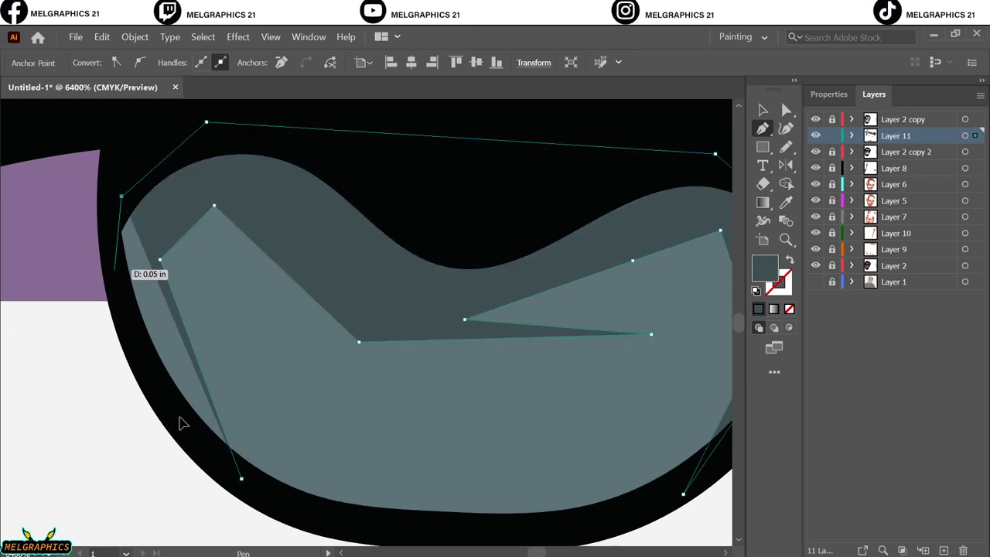
pyautogui.click(241, 459)
pyautogui.press('v')
pyautogui.hotkey('ctrl', 'shift', 'a')
# Step: Create Layer 12, move it above all other layers, and set a near-black neutral fill
pyautogui.hotkey('ctrl', '0')
pyautogui.click(944, 550)
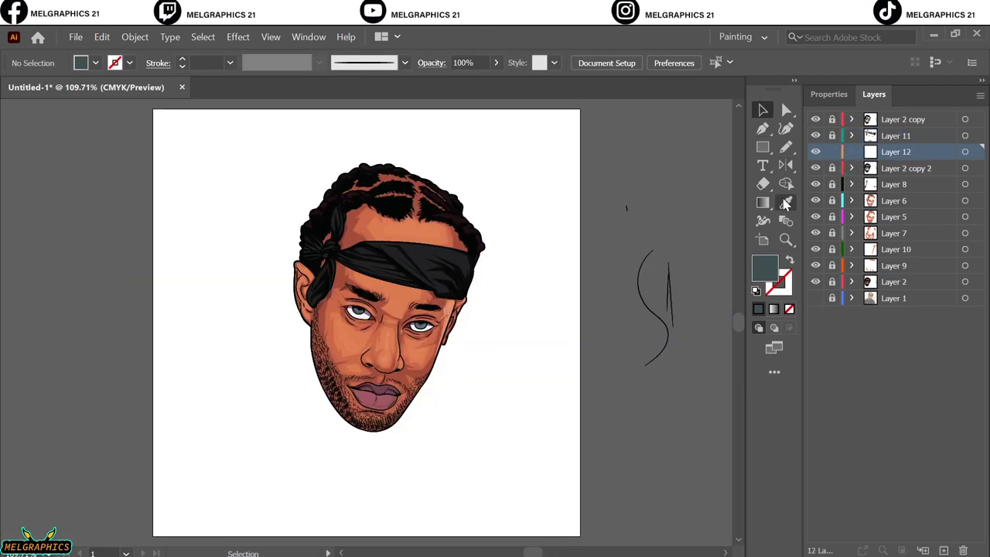
pyautogui.scroll(5, 420, 325)
pyautogui.moveTo(895, 151); pyautogui.dragTo(901, 116)
pyautogui.doubleClick(764, 266)
pyautogui.write('000000')
pyautogui.press('Return')
# Step: Select the pupil highlight shapes on Layer 12 and fill them with the white-to-black linear gradient
pyautogui.click(964, 119)
pyautogui.doubleClick(764, 267)
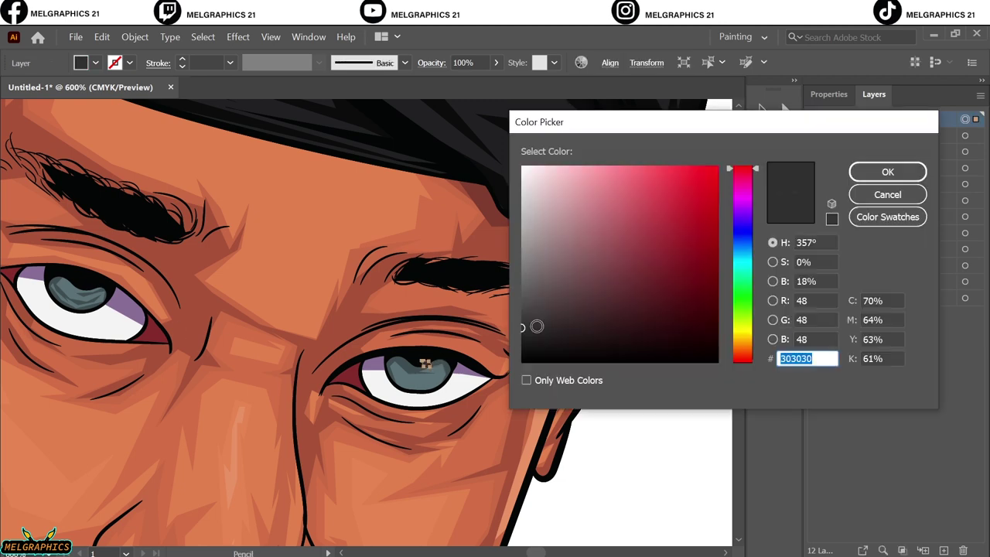
pyautogui.press('Return')
pyautogui.click(96, 62)
pyautogui.click(11, 121)
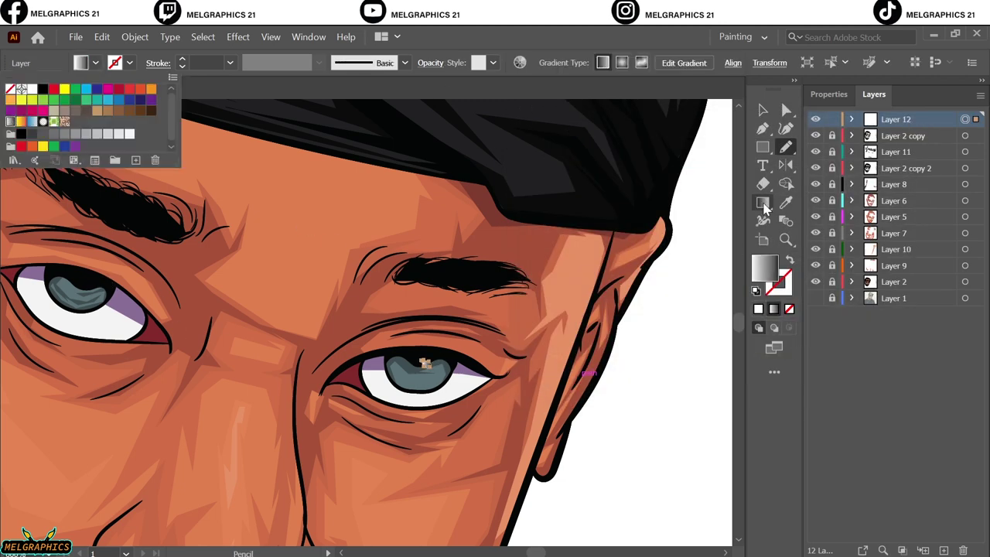
# Step: Set the opacity of the black stop in the pupil highlights' gradient to 0%, and deselect the shapes
pyautogui.click(762, 202)
pyautogui.hotkey('ctrl', 'F9')
pyautogui.click(927, 400)
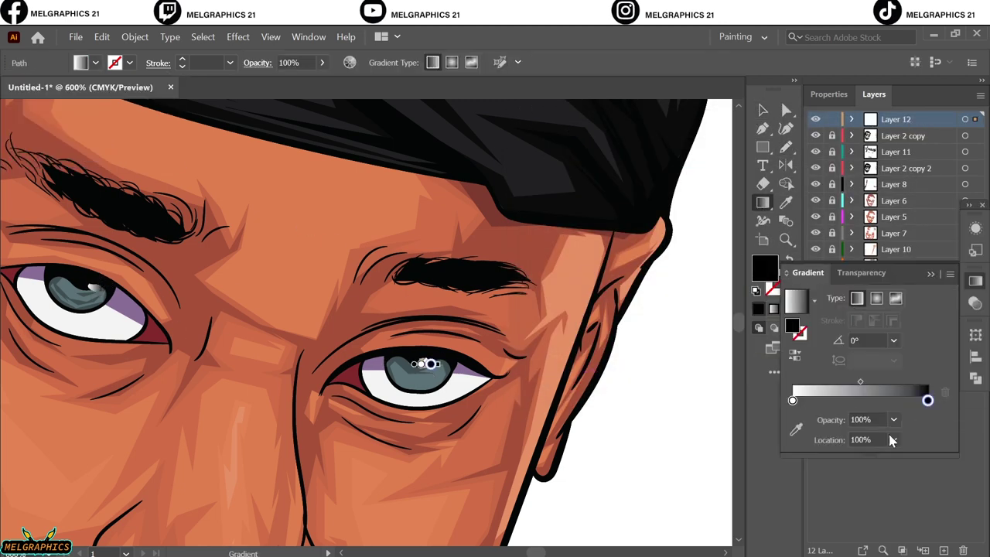
pyautogui.press('v')
pyautogui.click(893, 438)
pyautogui.click(910, 252)
pyautogui.press('n')
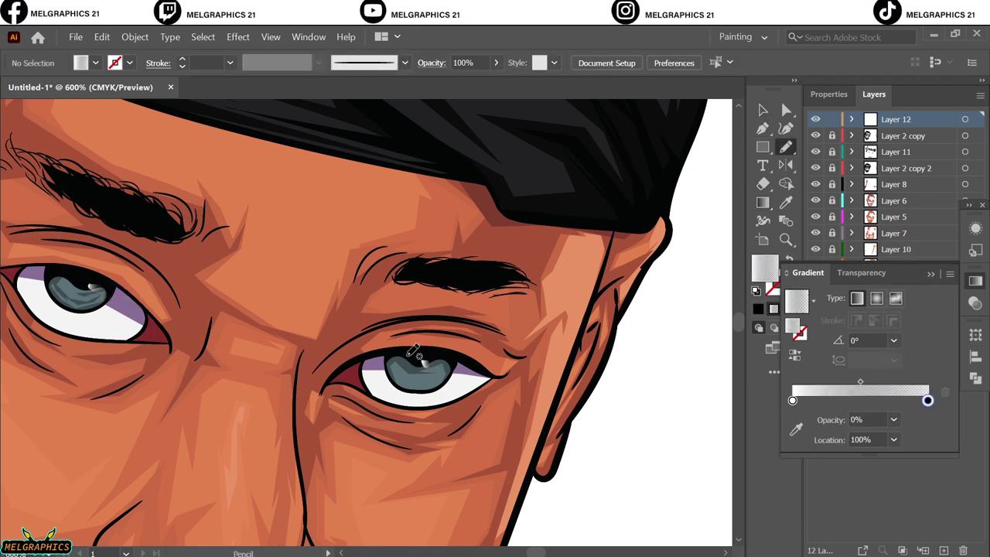
pyautogui.press('v')
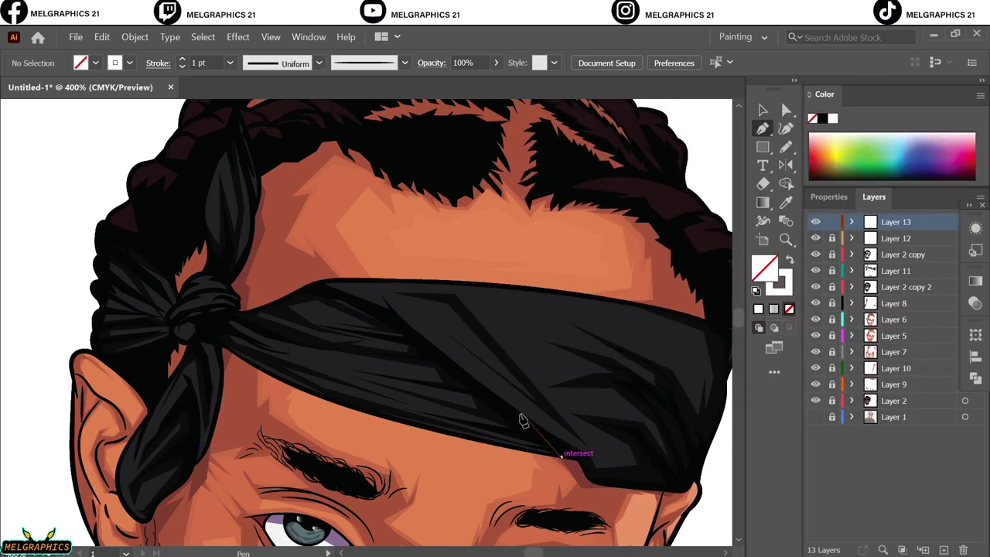
# Step: Draw thin white 1 pt angular stripe lines on Layer 13 across the headband's folds, right-hand end and the fabric behind the knot
pyautogui.click(520, 413)
pyautogui.moveTo(505, 447); pyautogui.dragTo(415, 364)
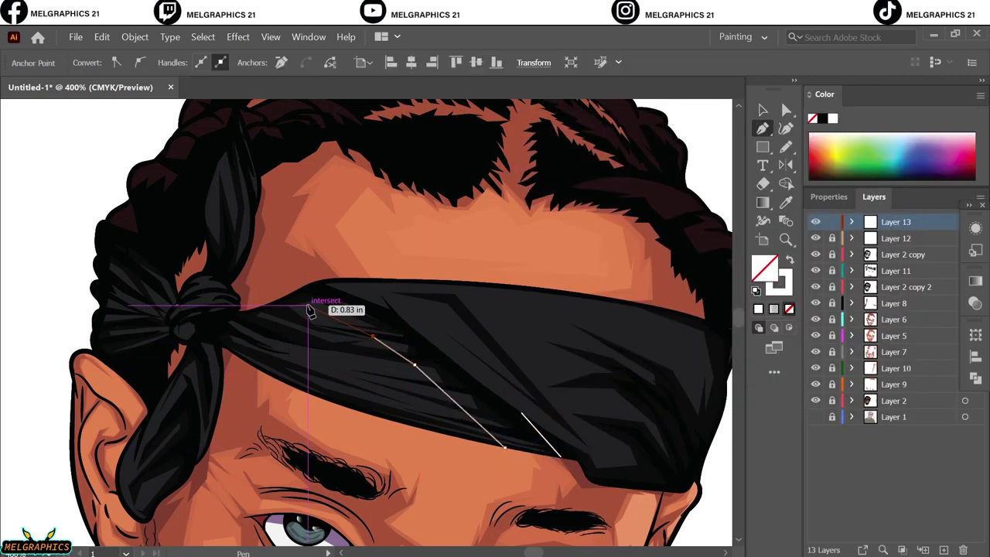
pyautogui.click(699, 418)
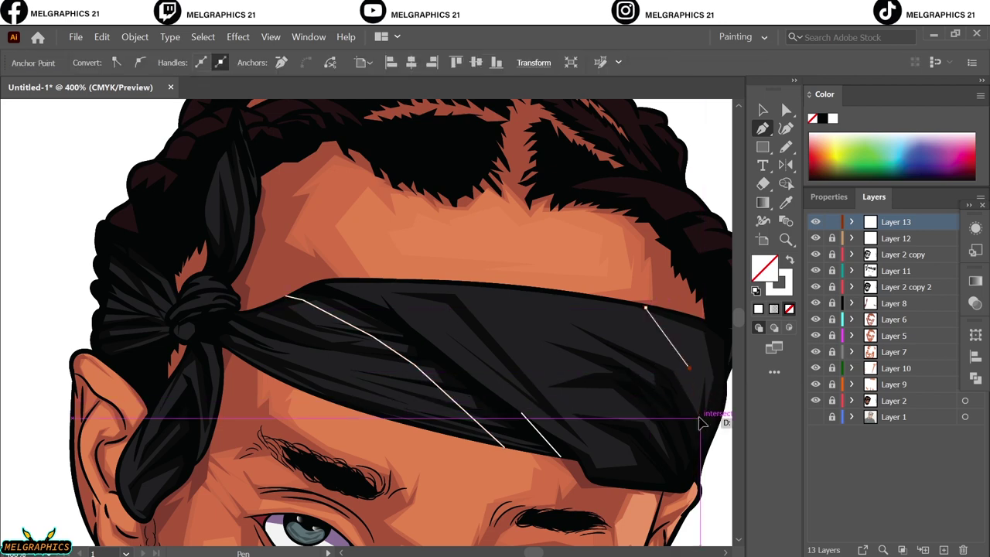
pyautogui.click(710, 359)
pyautogui.click(698, 321)
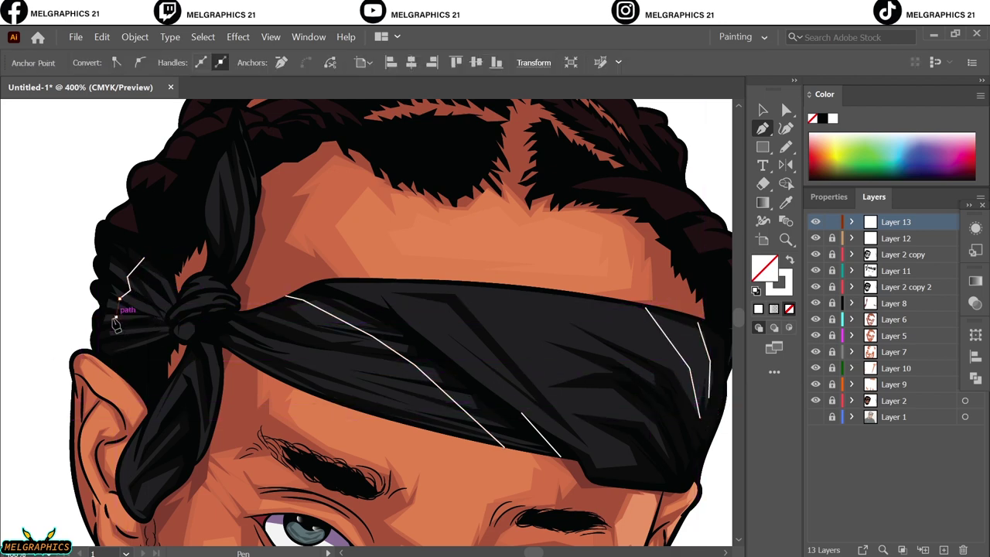
pyautogui.hotkey('ctrl', 'shift', 'a')
pyautogui.hotkey('ctrl', '0')
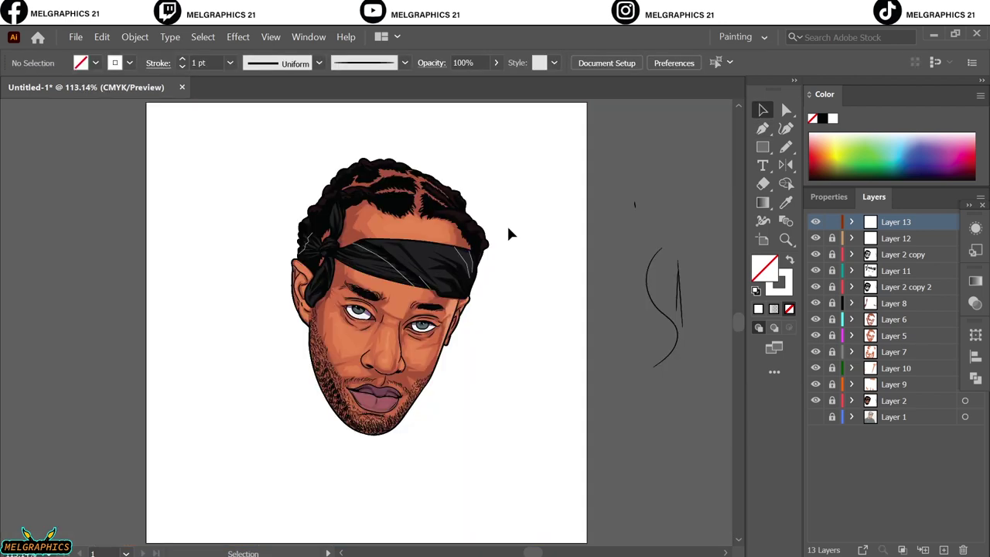
# Step: Draw a teardrop outline beside the artboard, apply the 3 pt. Oval brush to its stroke, and deselect it
pyautogui.press('b')
pyautogui.scroll(2, 630, 309)
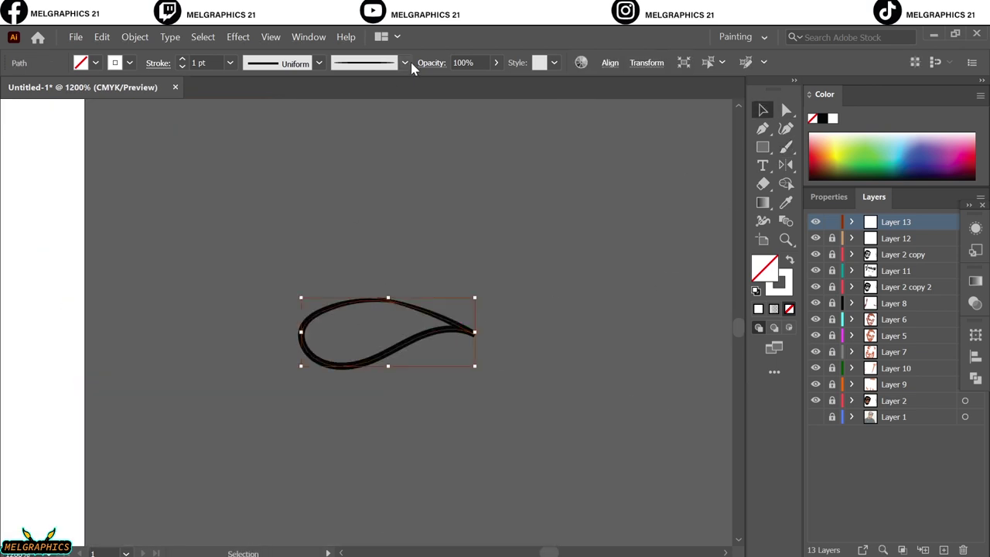
pyautogui.click(403, 62)
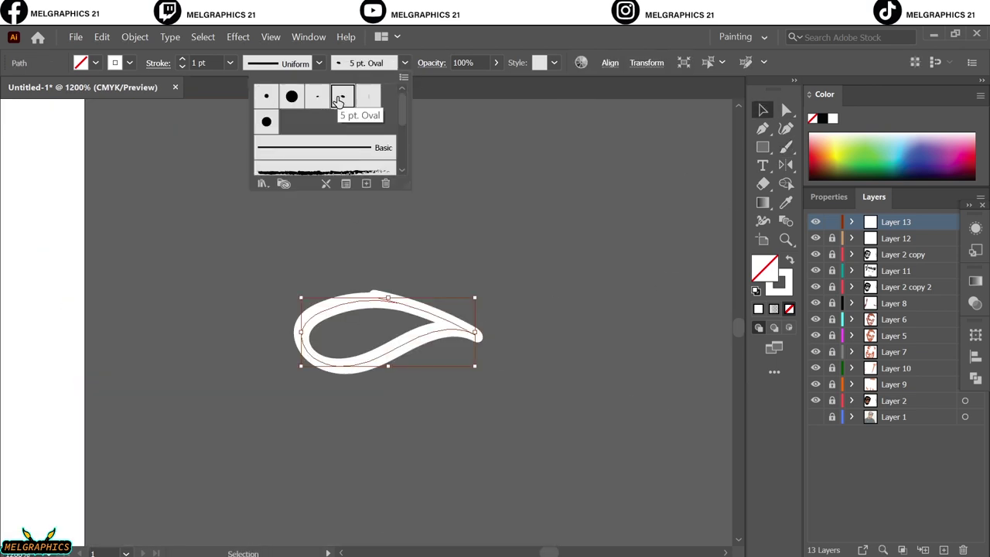
pyautogui.click(318, 96)
pyautogui.hotkey('ctrl', 'shift', 'a')
# Step: Place the teardrop on the headband beside the long white line, angled along the fold, and set its stroke to 0.5 pt
pyautogui.scroll(-4, 448, 410)
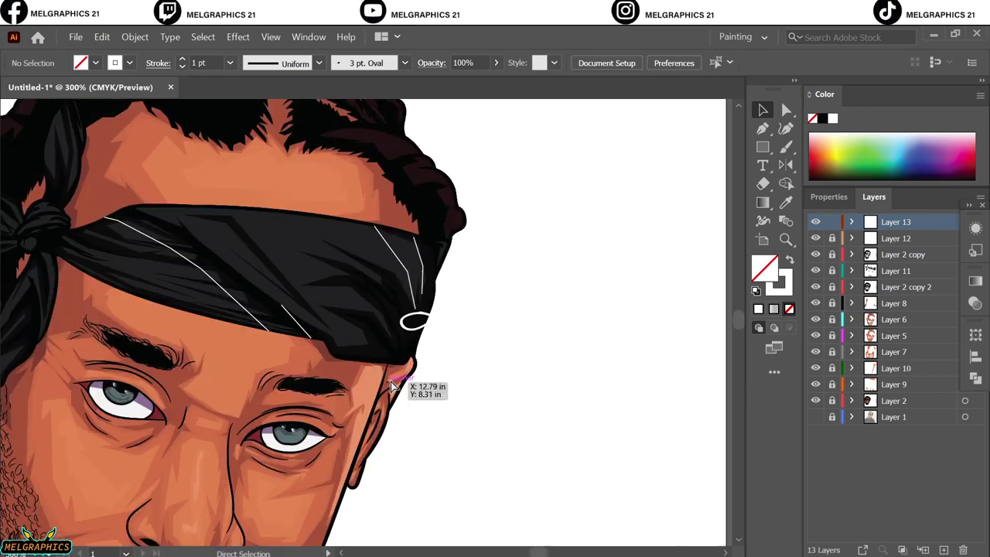
pyautogui.hscroll(-2, 393, 387)
pyautogui.press('v')
pyautogui.moveTo(464, 323)
pyautogui.mouseDown()
pyautogui.moveTo(239, 221)
pyautogui.moveTo(276, 260)
pyautogui.moveTo(241, 243)
pyautogui.moveTo(251, 259)
pyautogui.mouseUp()
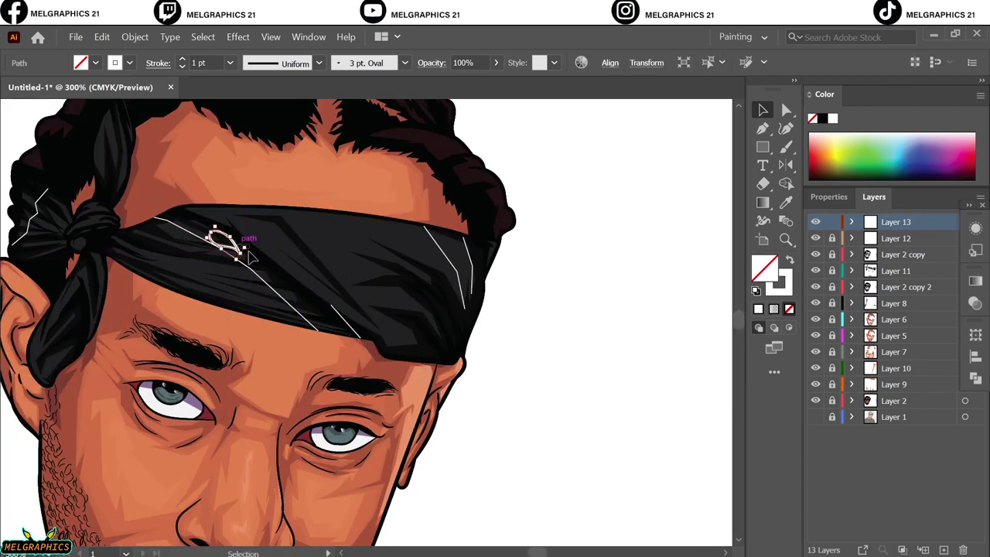
pyautogui.scroll(3, 249, 259)
pyautogui.click(181, 66)
# Step: Rotate the teardrop on the headband by 182°
pyautogui.rightClick(238, 261)
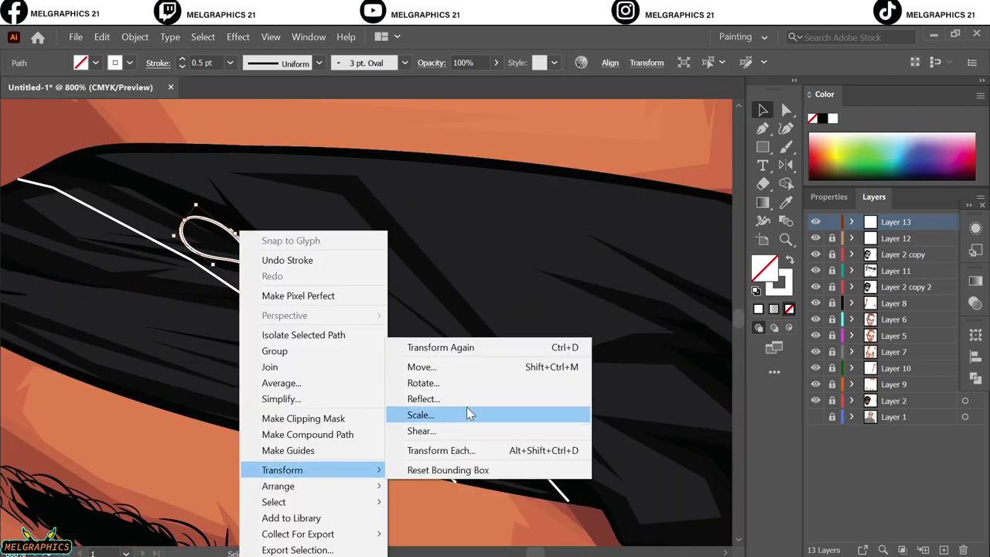
pyautogui.click(503, 386)
pyautogui.moveTo(434, 282); pyautogui.dragTo(416, 267)
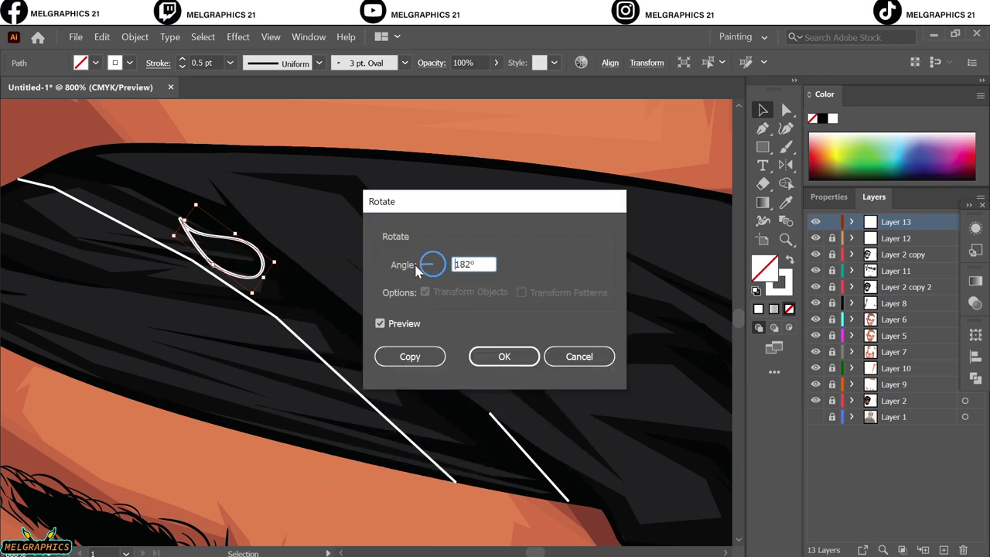
pyautogui.click(504, 356)
# Step: Duplicate the teardrop down the diagonal headband stripe, erase the lowest copy's excess, and fit that copy inside the headband's lower edge
pyautogui.moveTo(402, 376)
pyautogui.mouseDown()
pyautogui.moveTo(490, 471)
pyautogui.moveTo(503, 457)
pyautogui.moveTo(553, 507)
pyautogui.mouseUp()
pyautogui.hotkey('shift', 'e')
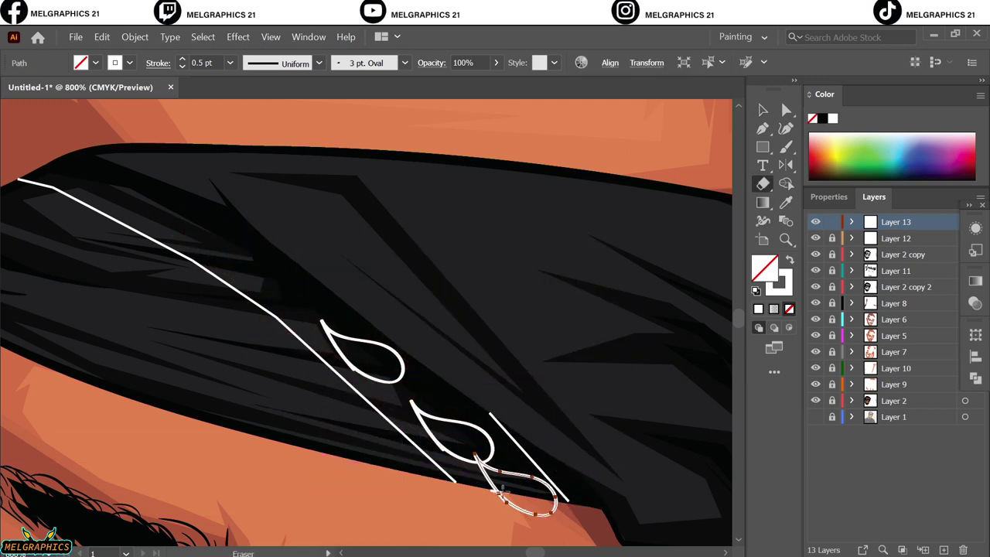
pyautogui.click(763, 110)
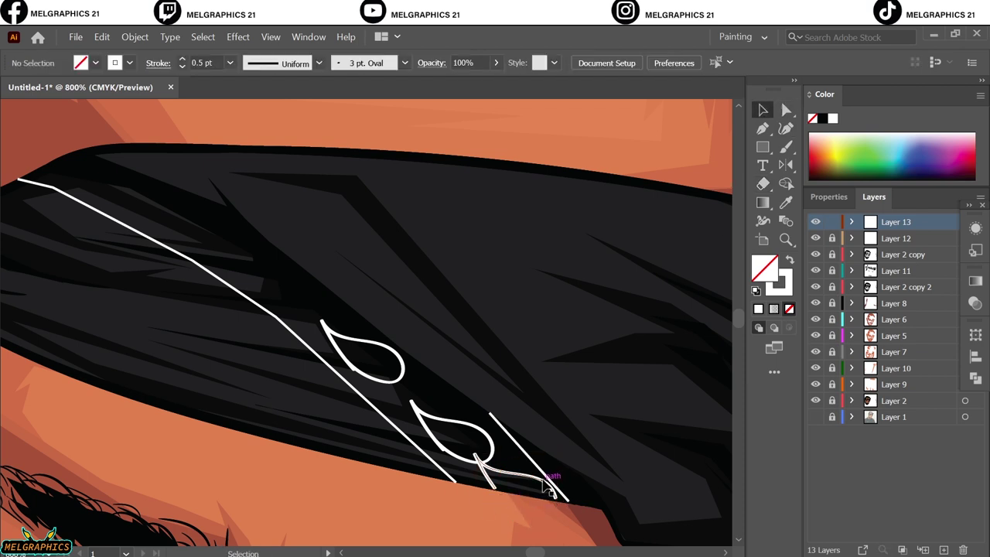
pyautogui.moveTo(552, 502)
pyautogui.mouseDown()
pyautogui.moveTo(525, 484)
pyautogui.moveTo(533, 473)
pyautogui.mouseUp()
pyautogui.click(495, 500)
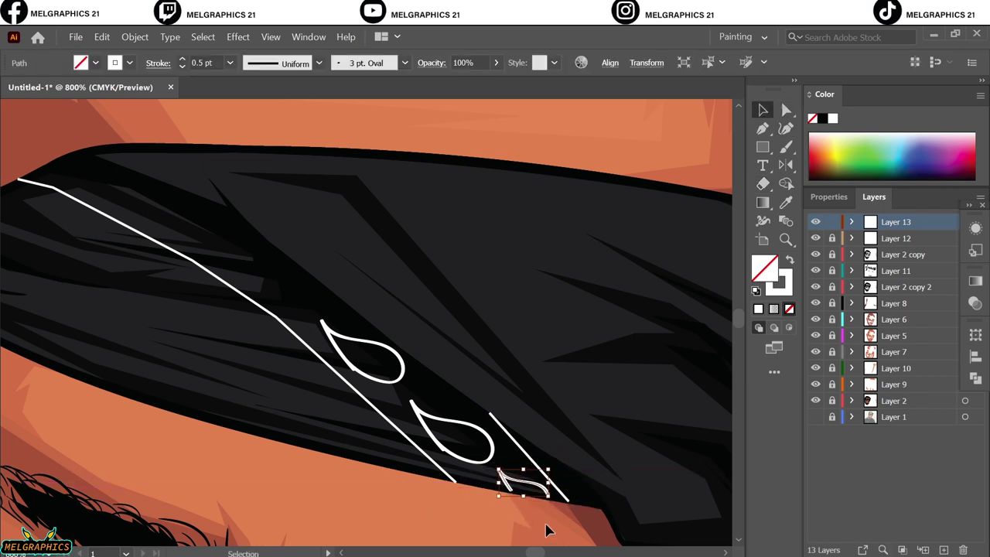
# Step: Copy a teardrop to the upper end of the diagonal headband stripe and deselect it
pyautogui.click(340, 354)
pyautogui.moveTo(340, 354); pyautogui.dragTo(131, 221)
pyautogui.hotkey('ctrl', 'shift', 'a')
pyautogui.hotkey('ctrl', '0')
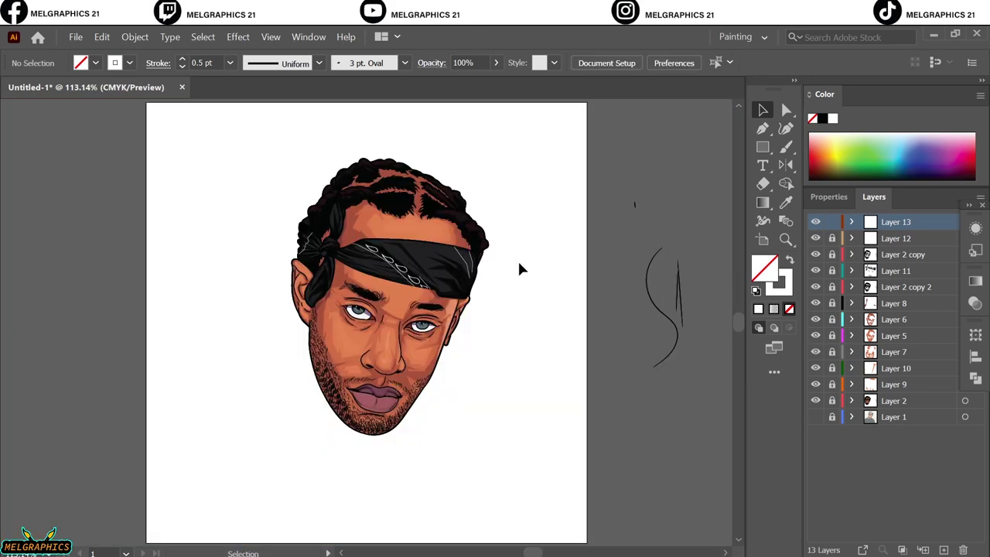
# Step: Copy two of the teardrops to the headband's right-hand end, smaller and angled to fit between the two white lines
pyautogui.scroll(5, 539, 270)
pyautogui.keyDown('shift'); pyautogui.click(86, 270); pyautogui.keyUp('shift')
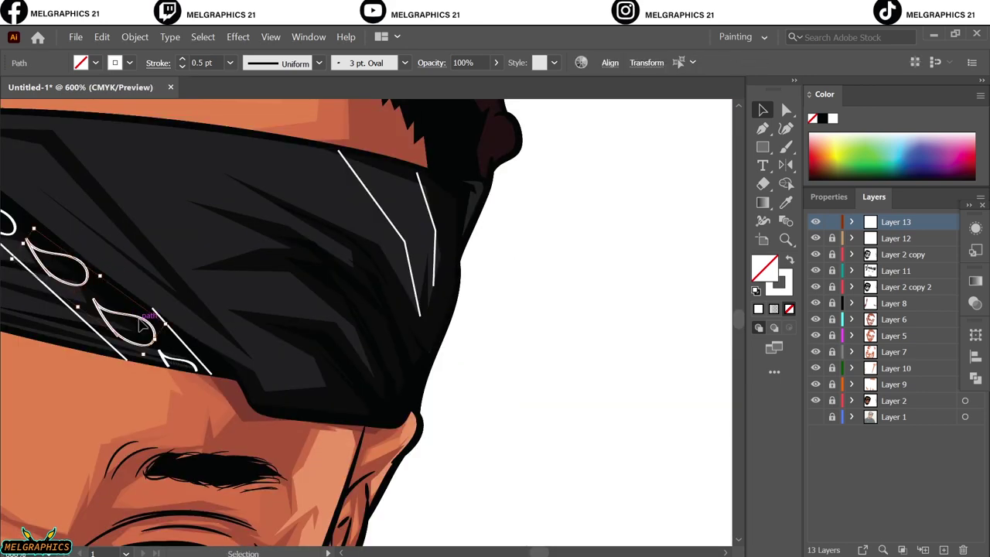
pyautogui.moveTo(142, 325); pyautogui.dragTo(437, 232)
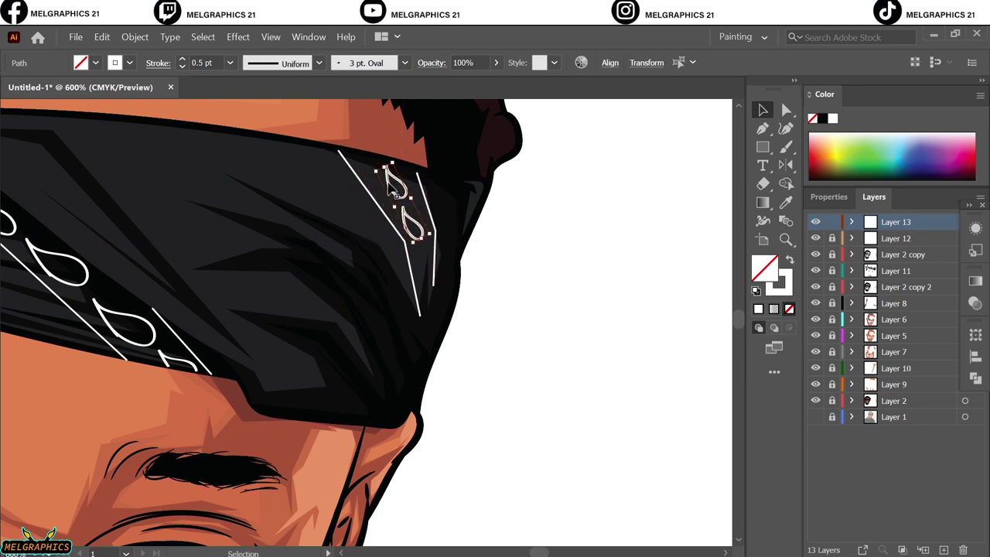
# Step: Space three small teardrops along the headband's right-hand stripe by copying one to the lower end and one to the middle, and deselect
pyautogui.moveTo(408, 186); pyautogui.dragTo(440, 283)
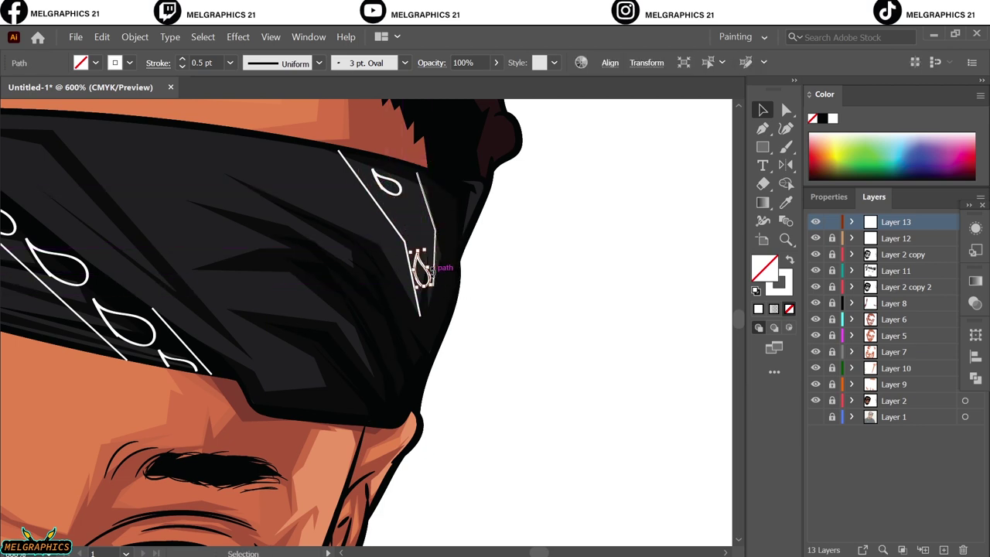
pyautogui.click(489, 339)
pyautogui.moveTo(387, 190); pyautogui.dragTo(429, 230)
pyautogui.click(475, 347)
# Step: Copy a teardrop onto the bandana tail behind the knot, small enough to fit beside its white lines, and deselect it
pyautogui.hotkey('ctrl', '0')
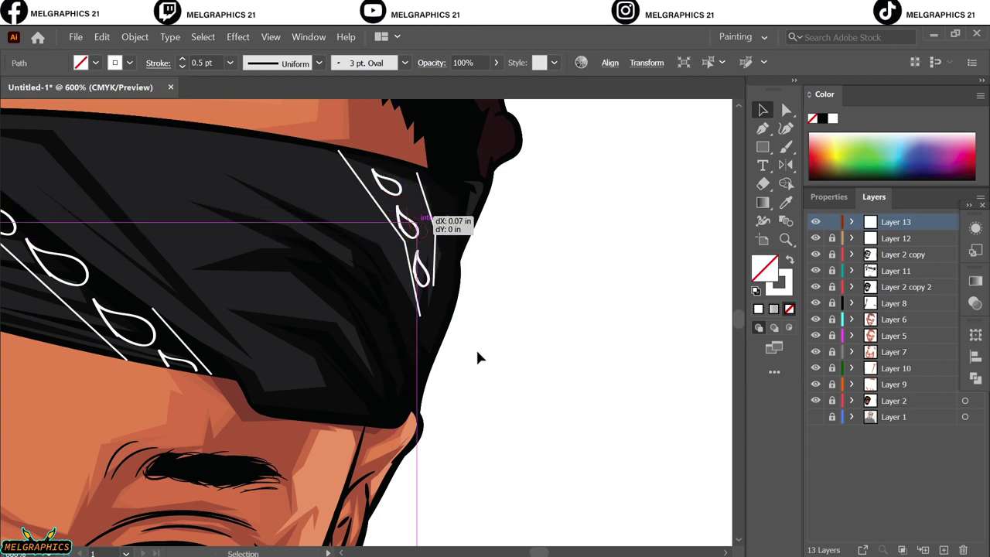
pyautogui.hotkey('ctrl', '=')
pyautogui.hotkey('ctrl', '=')
pyautogui.hotkey('ctrl', '=')
pyautogui.hotkey('ctrl', '=')
pyautogui.moveTo(628, 350); pyautogui.dragTo(283, 223)
pyautogui.click(547, 380)
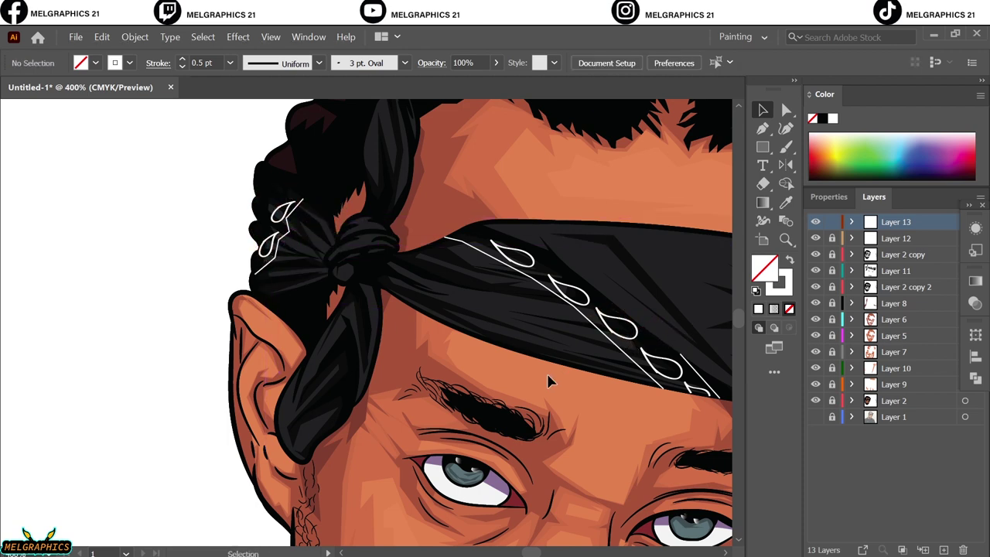
# Step: Leave only Layer 2 copy unlocked, copy all of its line artwork, and deselect it
pyautogui.hotkey('ctrl', '0')
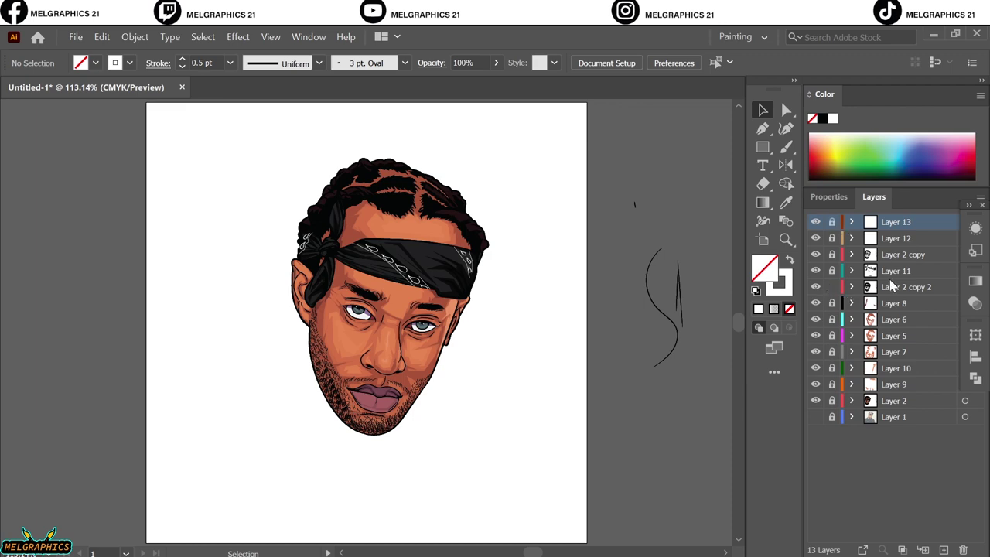
pyautogui.moveTo(971, 206); pyautogui.dragTo(723, 209)
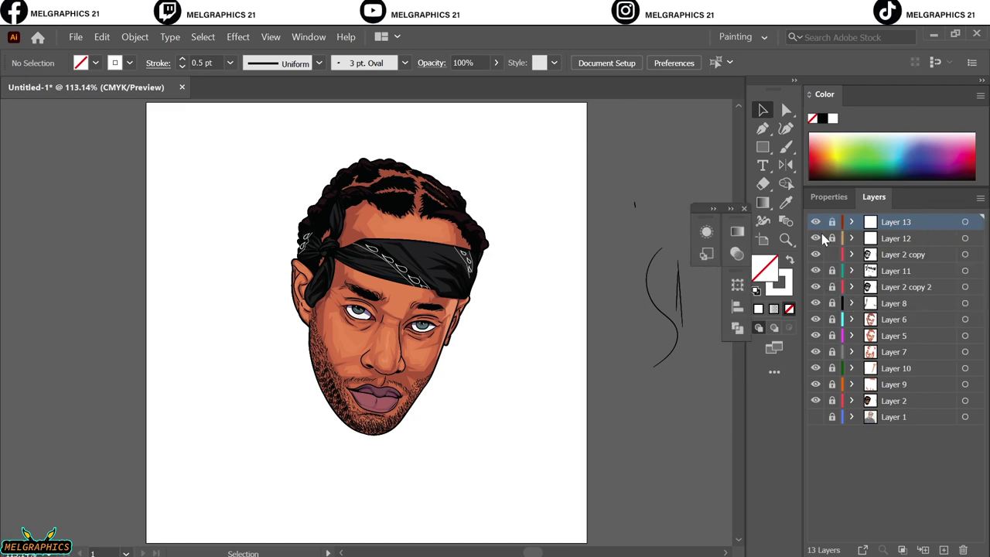
pyautogui.hotkey('ctrl', 'a')
pyautogui.click(102, 36)
pyautogui.click(197, 111)
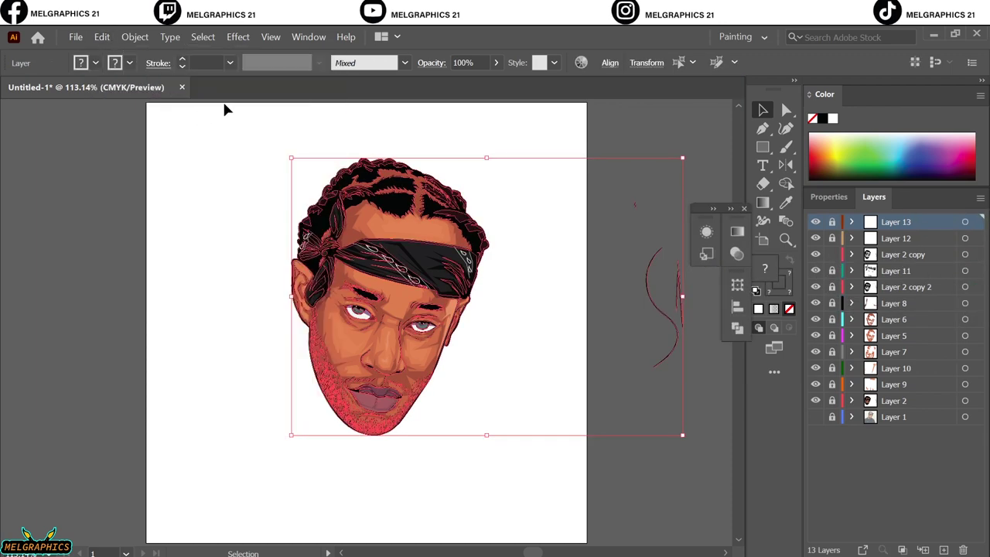
pyautogui.click(224, 106)
# Step: Create a new layer directly above Layer 1 and paste the copied line artwork in place on it
pyautogui.click(897, 416)
pyautogui.click(943, 549)
pyautogui.click(102, 36)
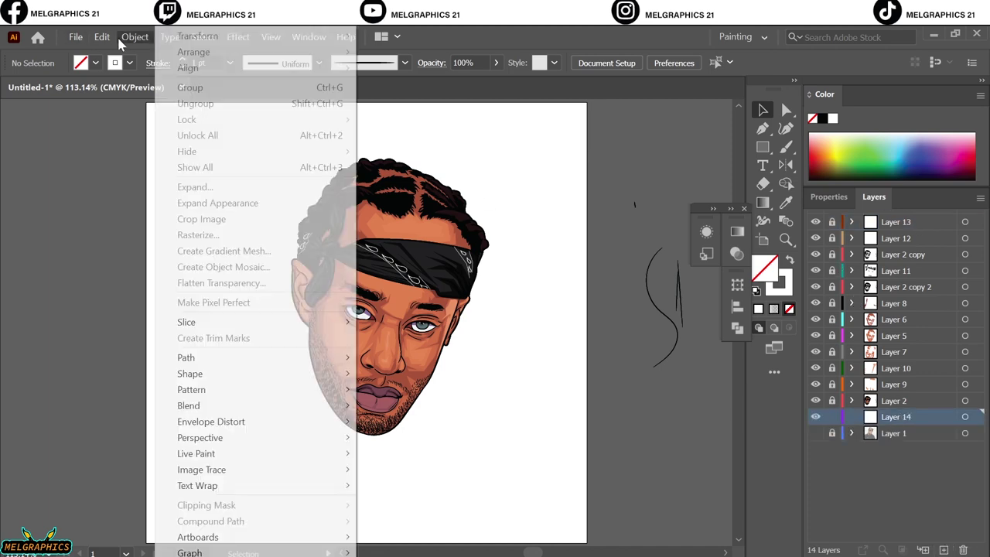
pyautogui.click(145, 197)
# Step: Apply an Offset Path effect of 0.1389 in with Miter joins and a miter limit of 6 to the pasted artwork, and deselect
pyautogui.click(237, 39)
pyautogui.moveTo(200, 190)
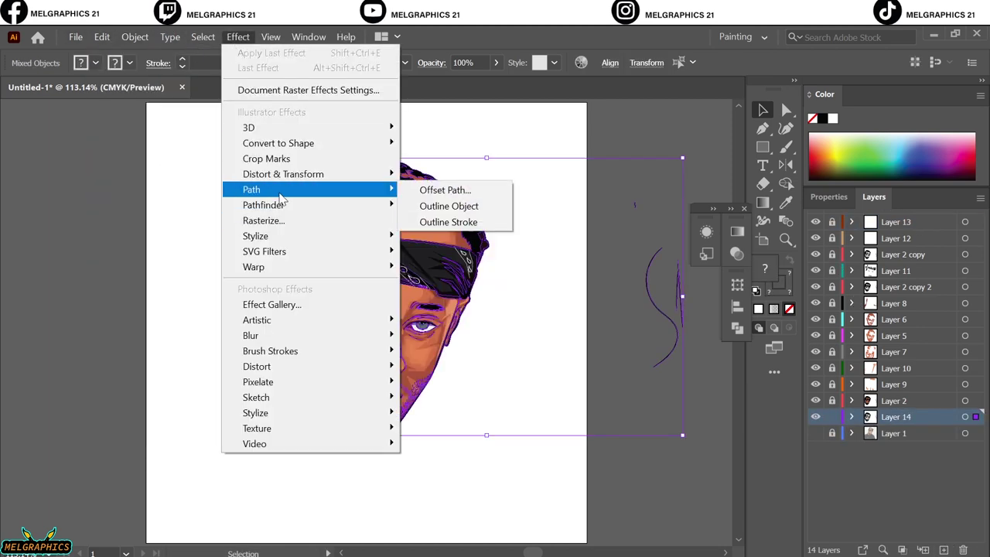
pyautogui.click(502, 195)
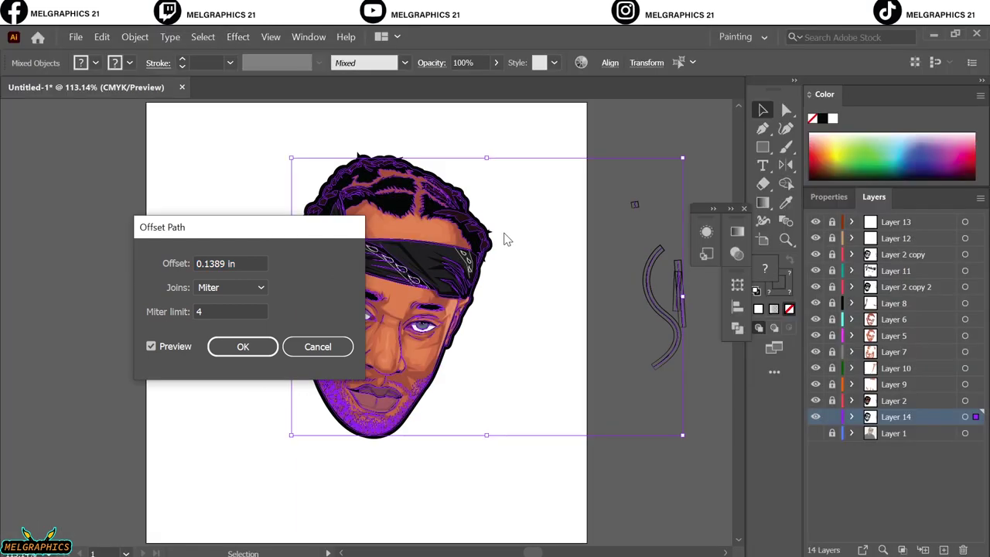
pyautogui.click(227, 309)
pyautogui.press('BackSpace')
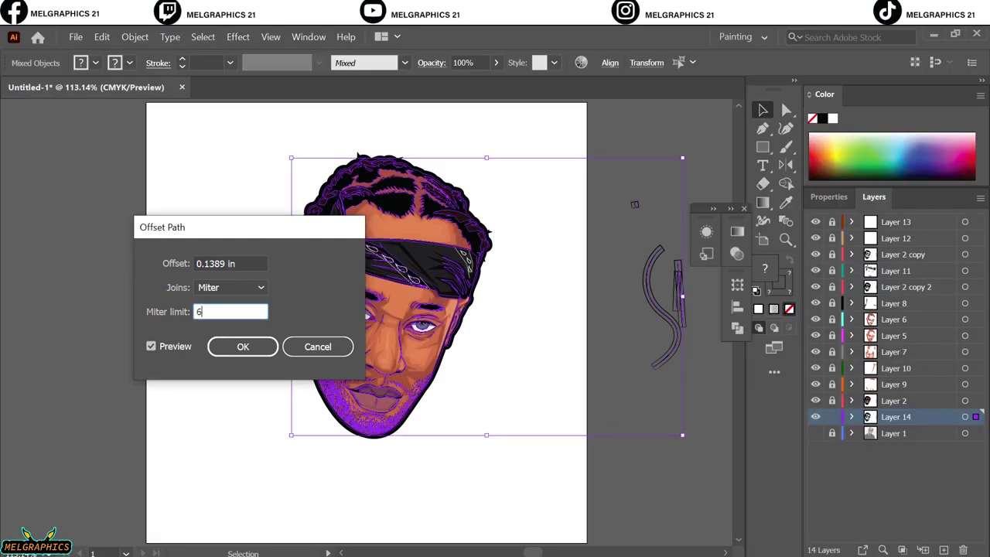
pyautogui.write('6')
pyautogui.press('Return')
pyautogui.click(631, 255)
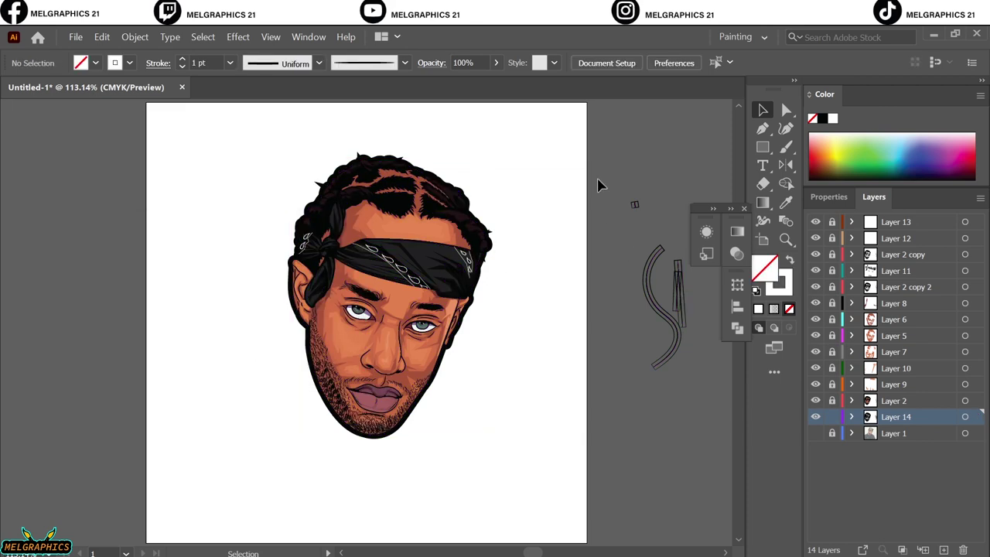
# Step: Save the document to the Desktop as an Adobe PDF named "ty dollar"
pyautogui.click(76, 36)
pyautogui.click(135, 174)
pyautogui.click(183, 387)
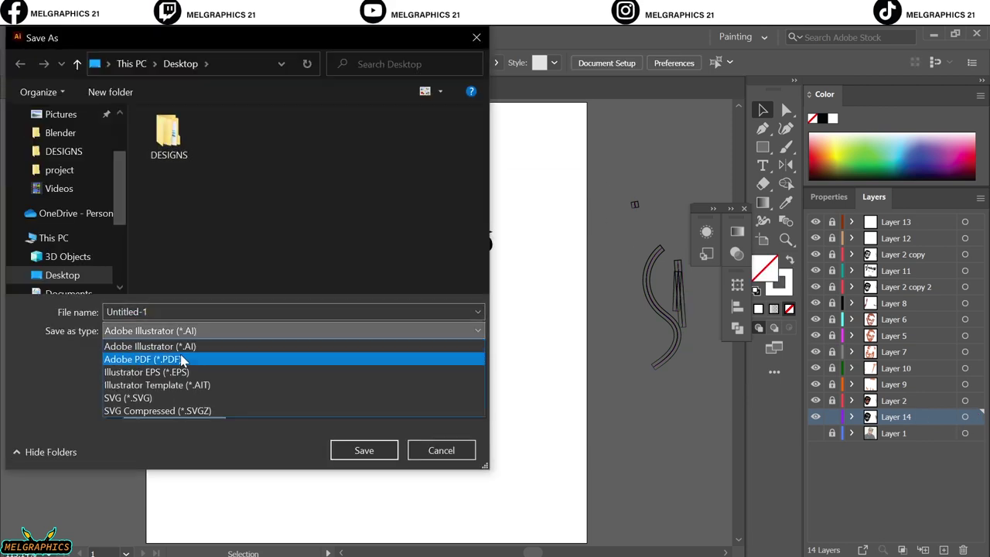
pyautogui.click(183, 420)
pyautogui.write('fy child')
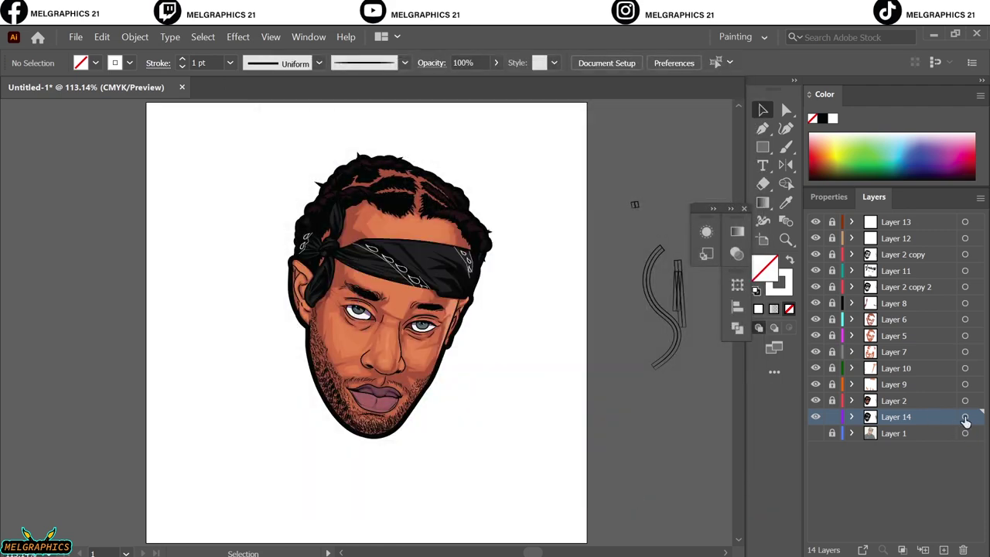
# Step: Select all artwork on Layer 14, recolor the offset outline white with the Eyedropper, and deselect it
pyautogui.hotkey('ctrl', 'a')
pyautogui.hotkey('ctrl', 'shift', 'a')
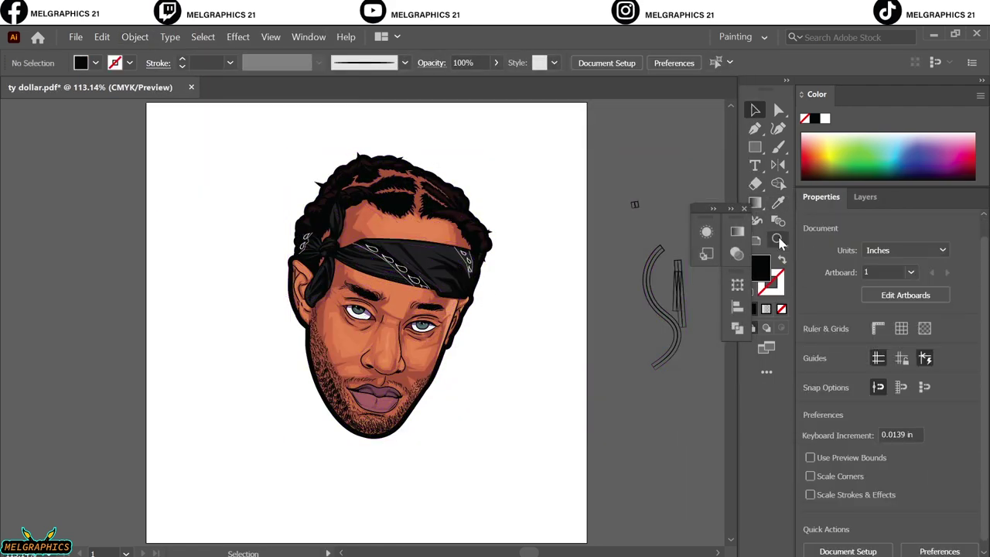
pyautogui.press('i')
pyautogui.click(865, 197)
pyautogui.click(965, 417)
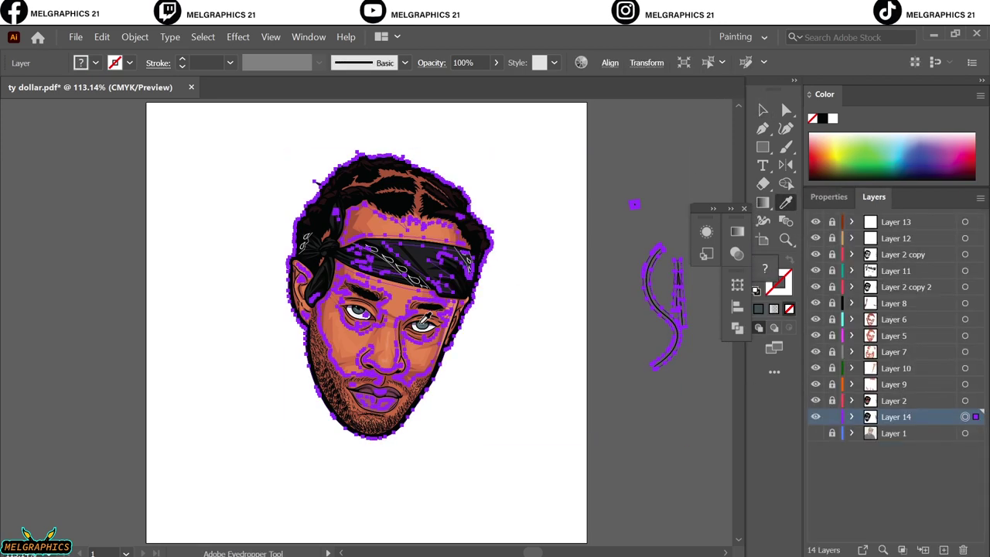
pyautogui.click(651, 125)
# Step: Create a new layer between Layer 14 and Layer 1 and draw a rectangle on it covering the whole artboard
pyautogui.click(945, 549)
pyautogui.press('m')
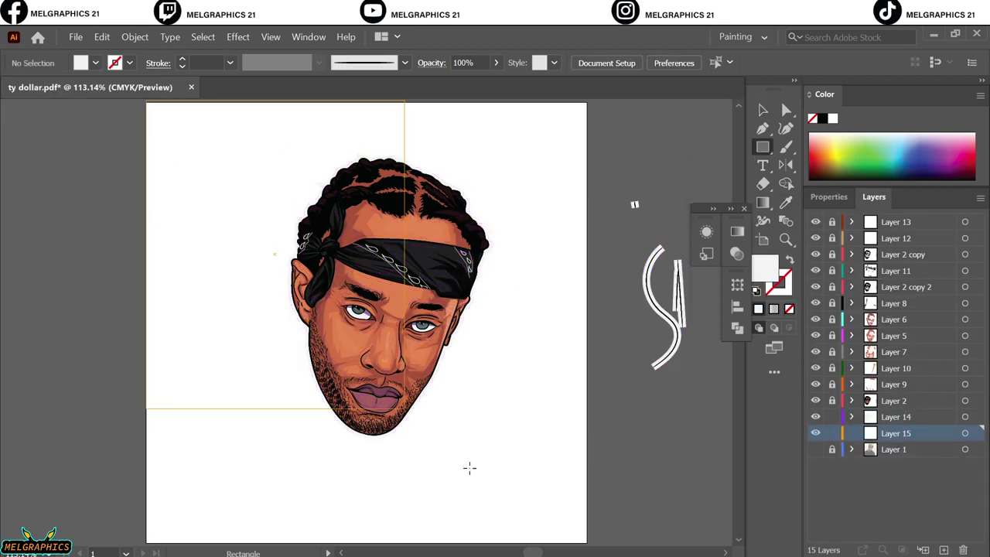
pyautogui.moveTo(147, 103); pyautogui.dragTo(586, 541)
# Step: Sample skin colors from the portrait for the background rectangle, ending on a dark reddish-brown fill, and deselect it
pyautogui.press('i')
pyautogui.scroll(5, 315, 162)
pyautogui.click(316, 162)
pyautogui.scroll(-5, 316, 162)
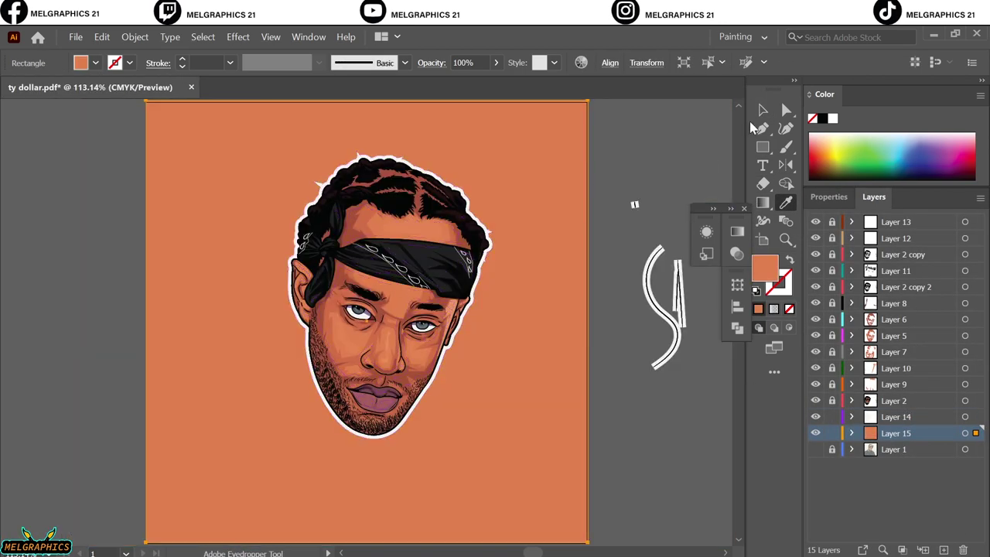
pyautogui.click(325, 300)
pyautogui.click(323, 298)
pyautogui.click(763, 110)
pyautogui.click(689, 137)
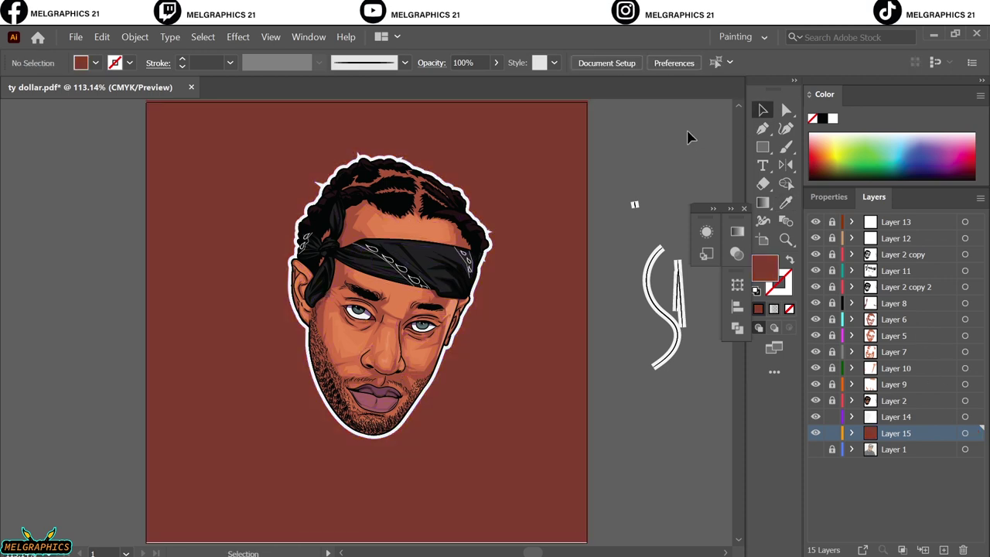